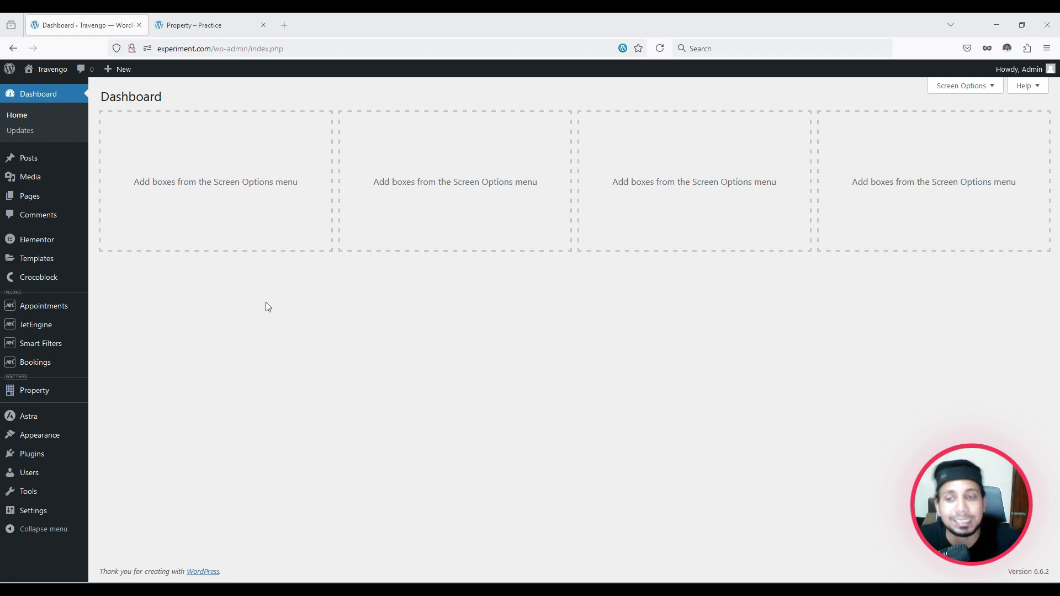
# Open the JetEngine listing items and move the existing "map listing Tes" item to the trash.
pyautogui.moveTo(69, 326)
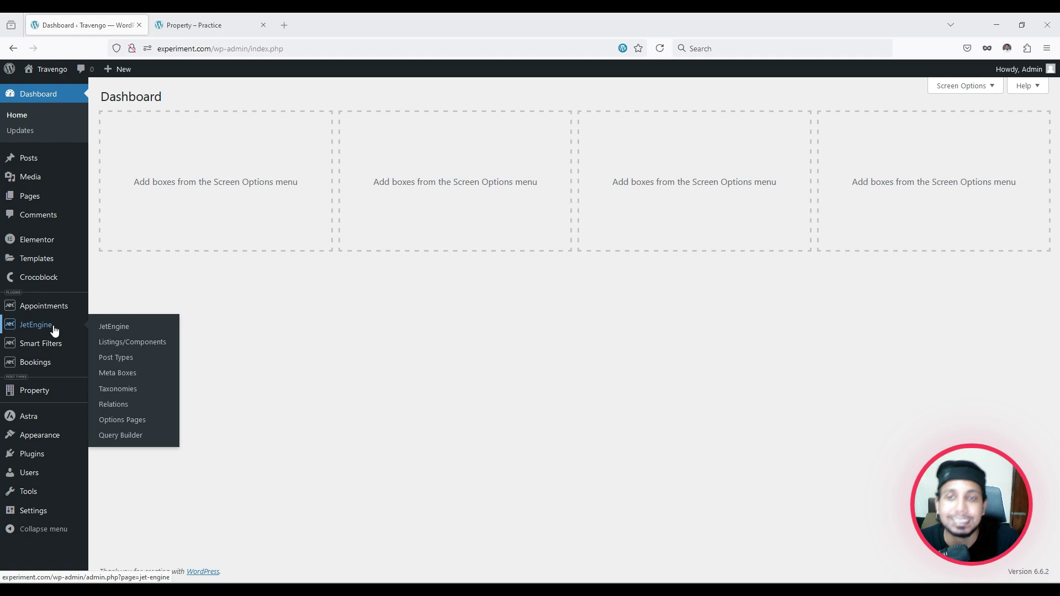
pyautogui.click(146, 343)
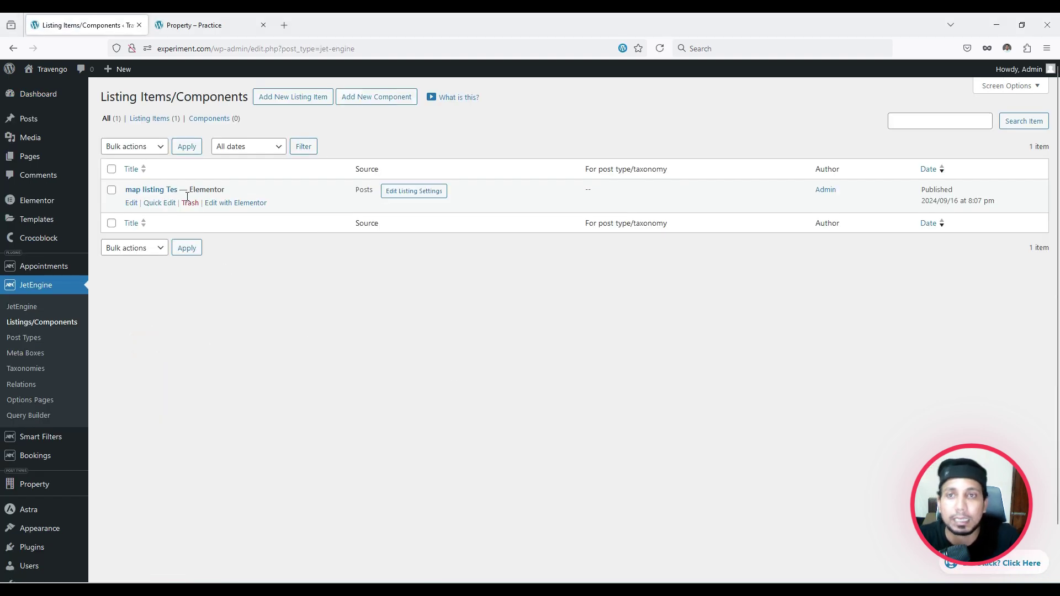
pyautogui.click(195, 204)
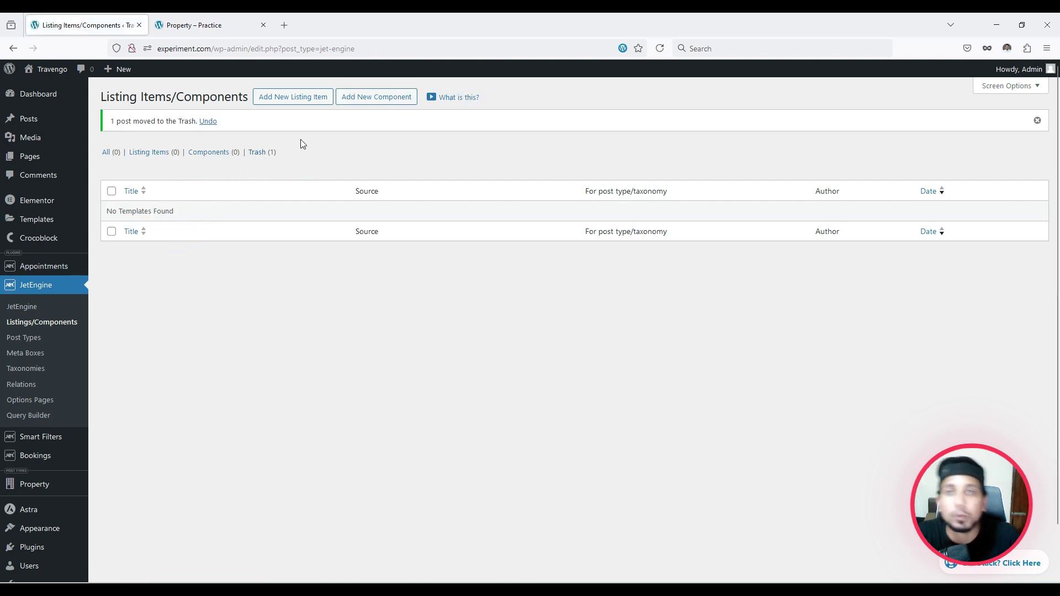
# Create a listing item named "Map Listing For Property" from the Property post type, using the Elementor listing view.
pyautogui.click(301, 99)
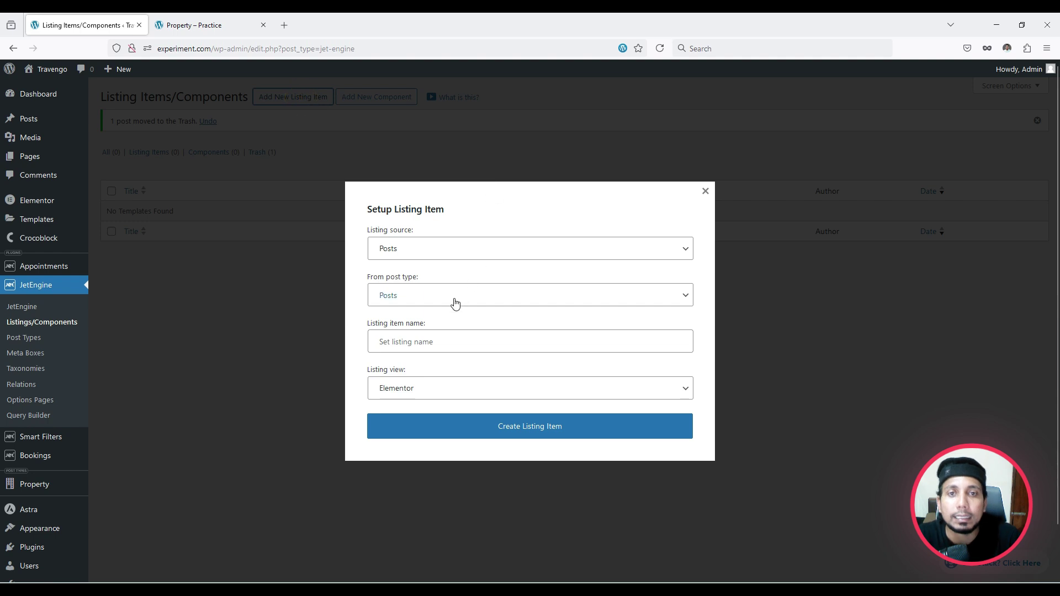
pyautogui.click(428, 301)
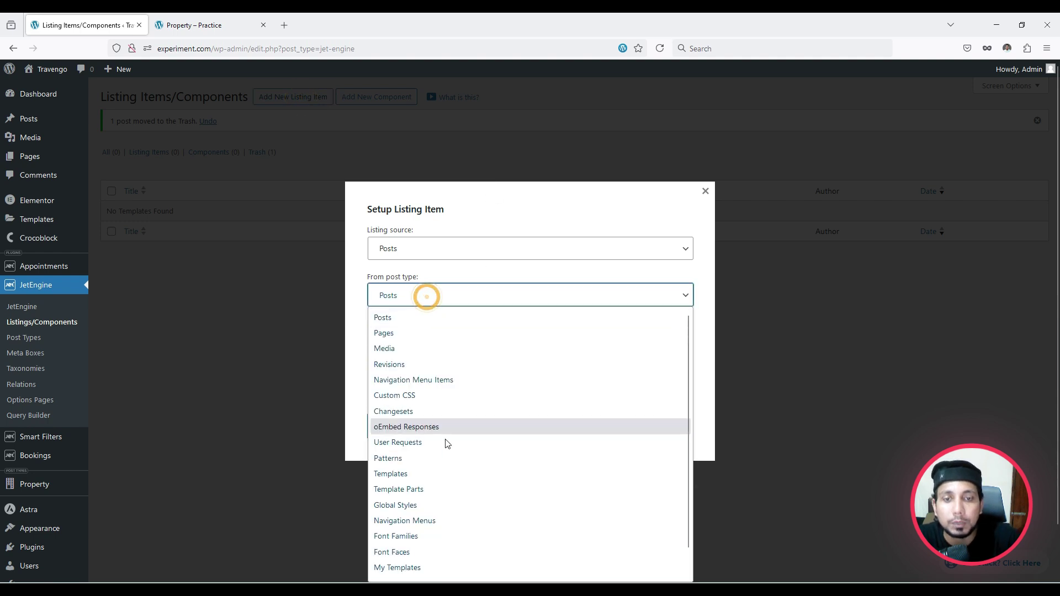
pyautogui.scroll(-1, 445, 486)
pyautogui.click(452, 572)
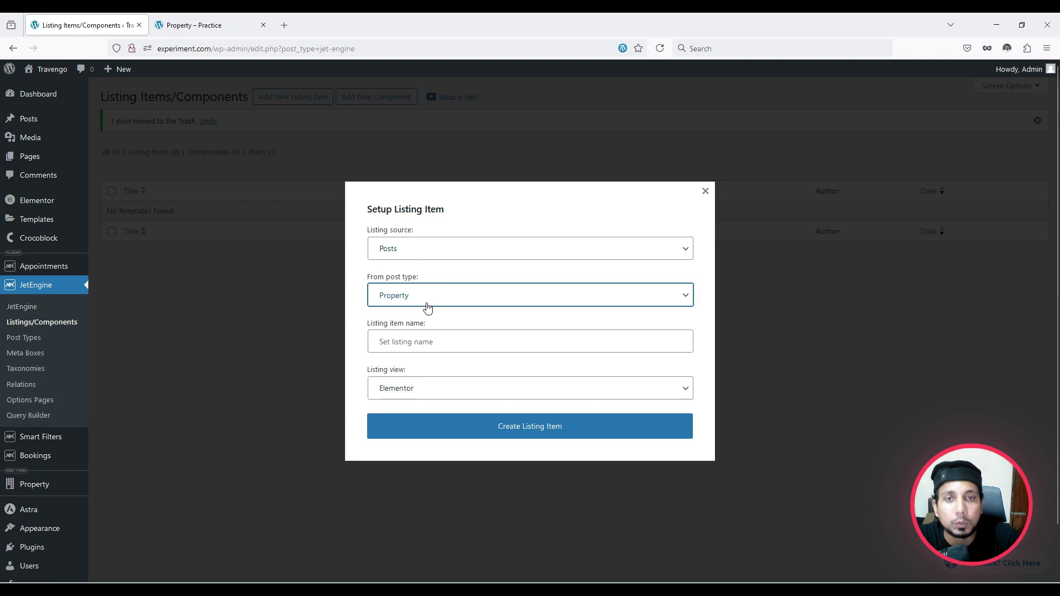
pyautogui.click(428, 341)
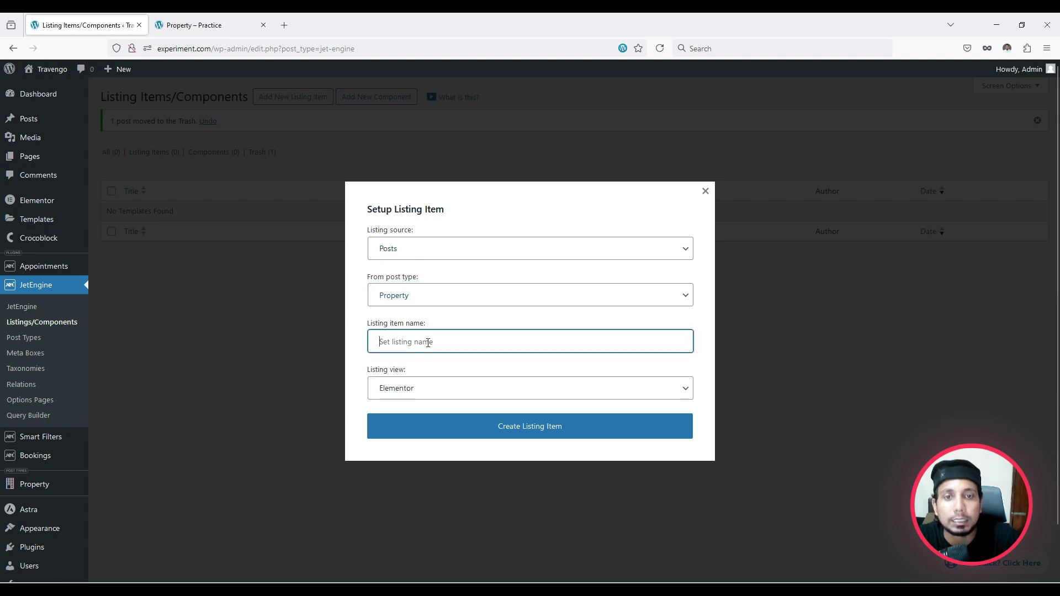
pyautogui.click(425, 360)
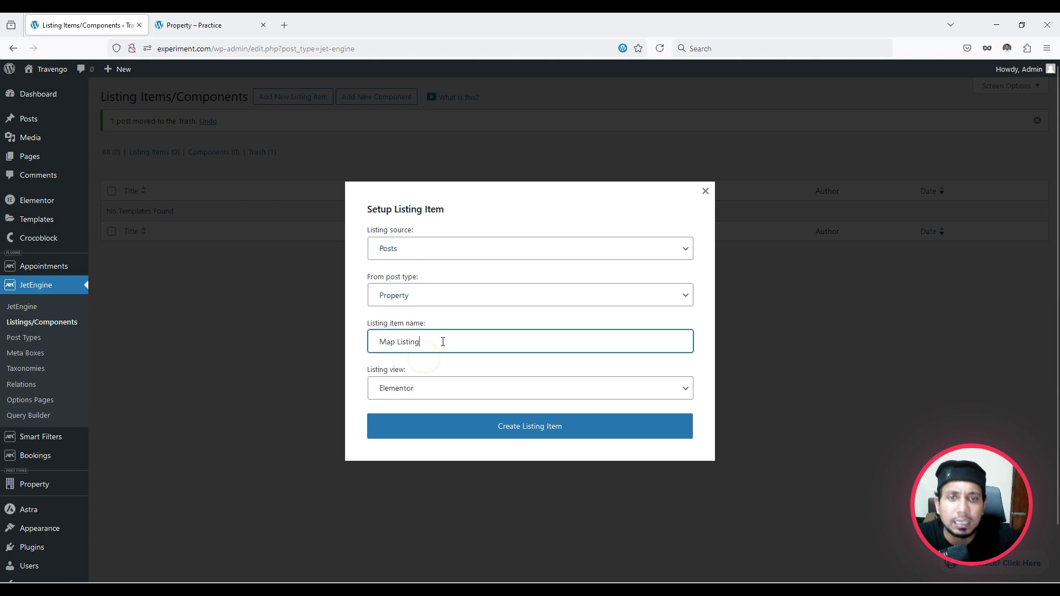
pyautogui.click(445, 370)
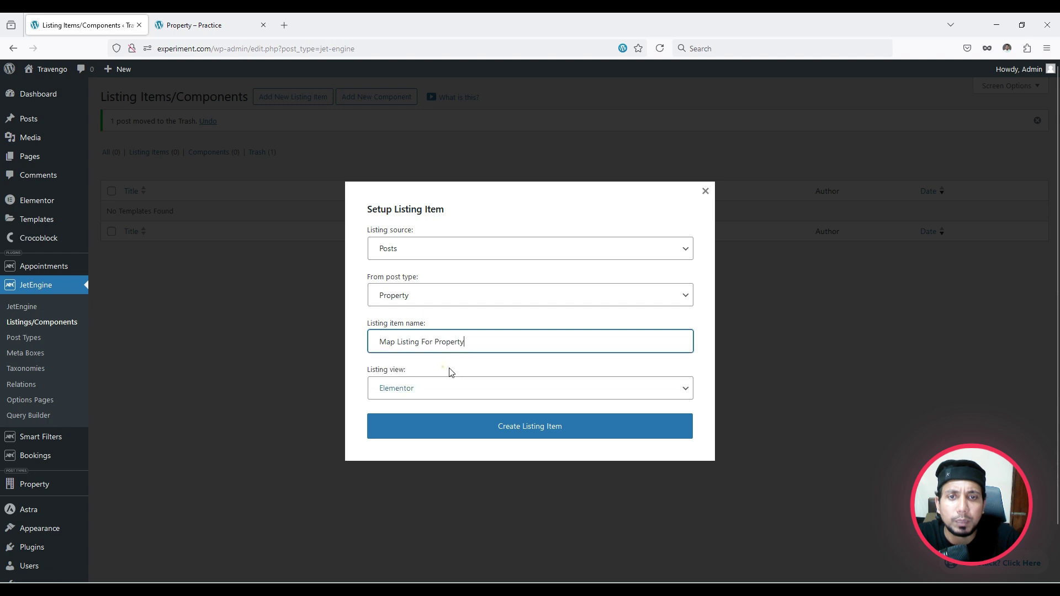
pyautogui.click(422, 390)
pyautogui.click(424, 389)
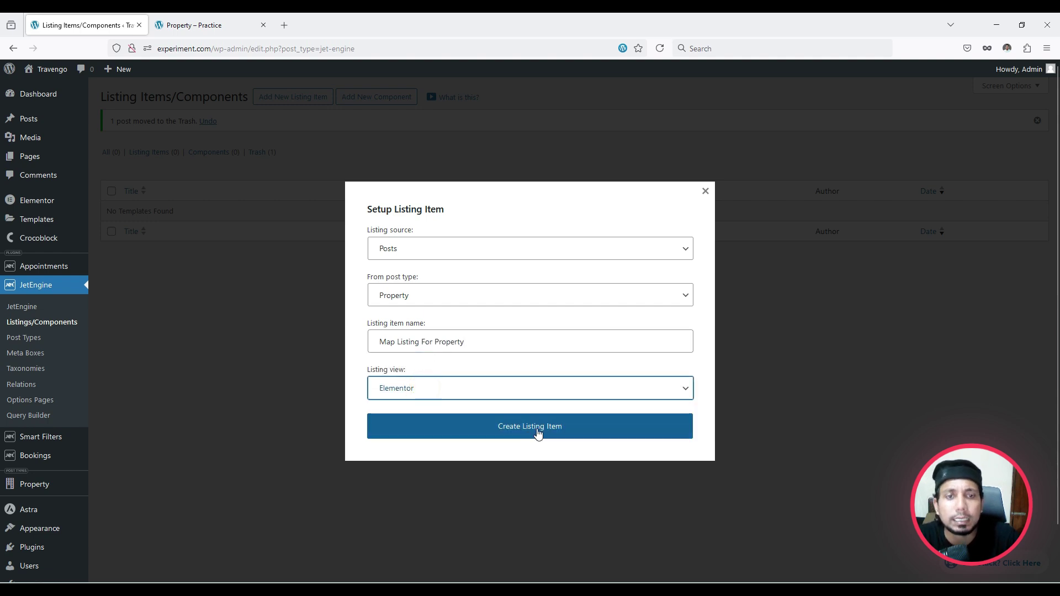
pyautogui.click(540, 432)
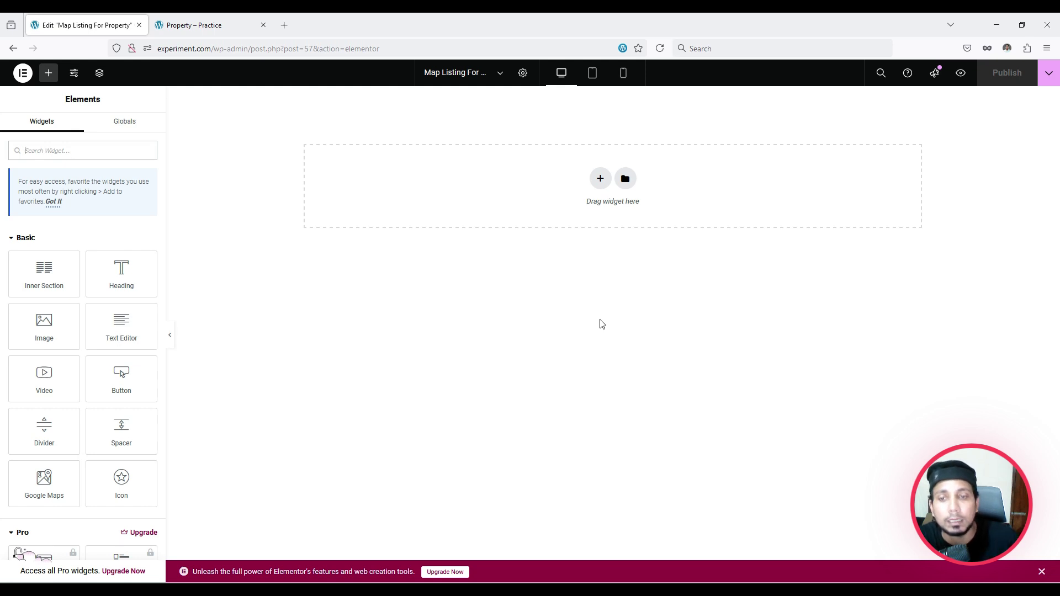
# Dismiss the upgrade banner and add a single-column section to the empty listing template.
pyautogui.click(1042, 572)
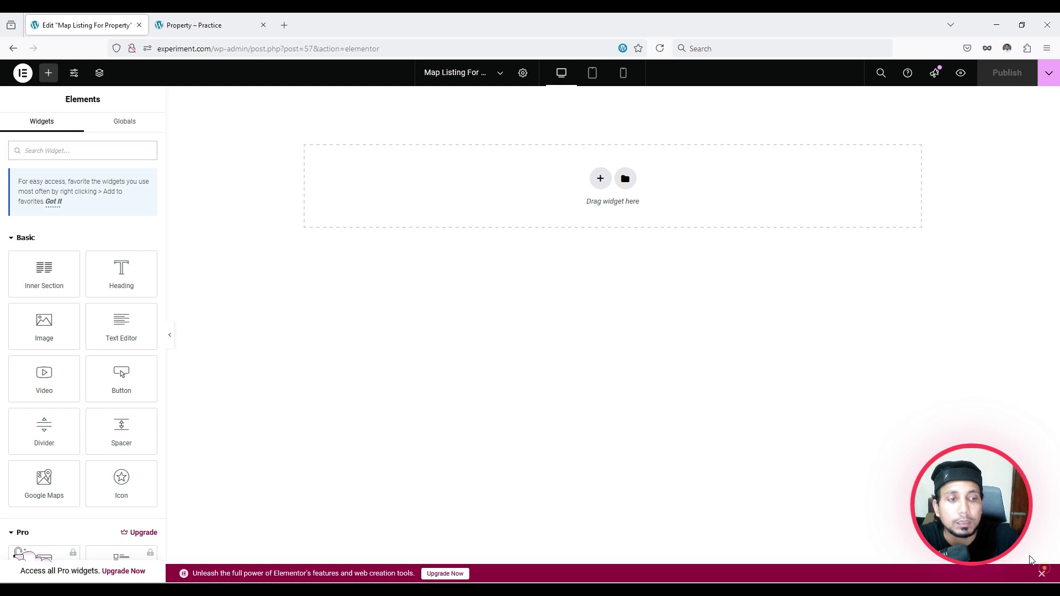
pyautogui.click(601, 179)
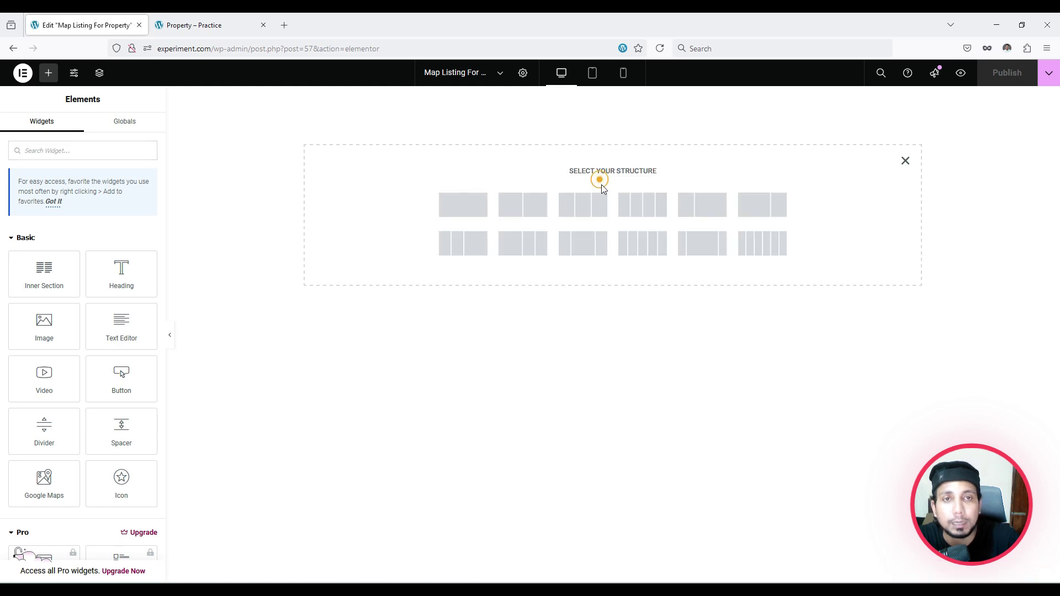
pyautogui.click(474, 210)
pyautogui.click(612, 101)
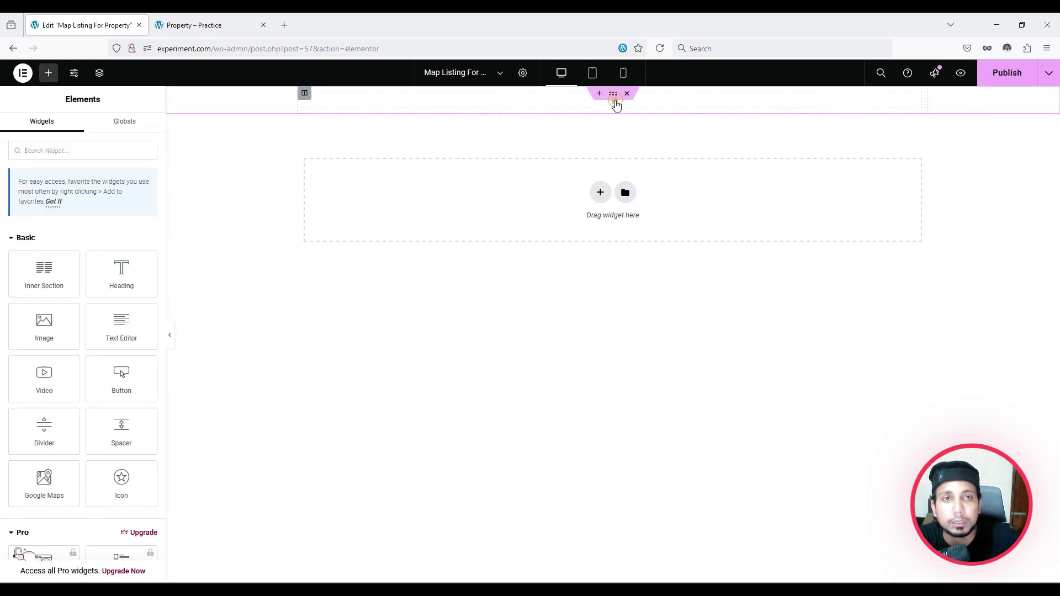
# Find the Dynamic Image widget and place it in the new section.
pyautogui.click(61, 155)
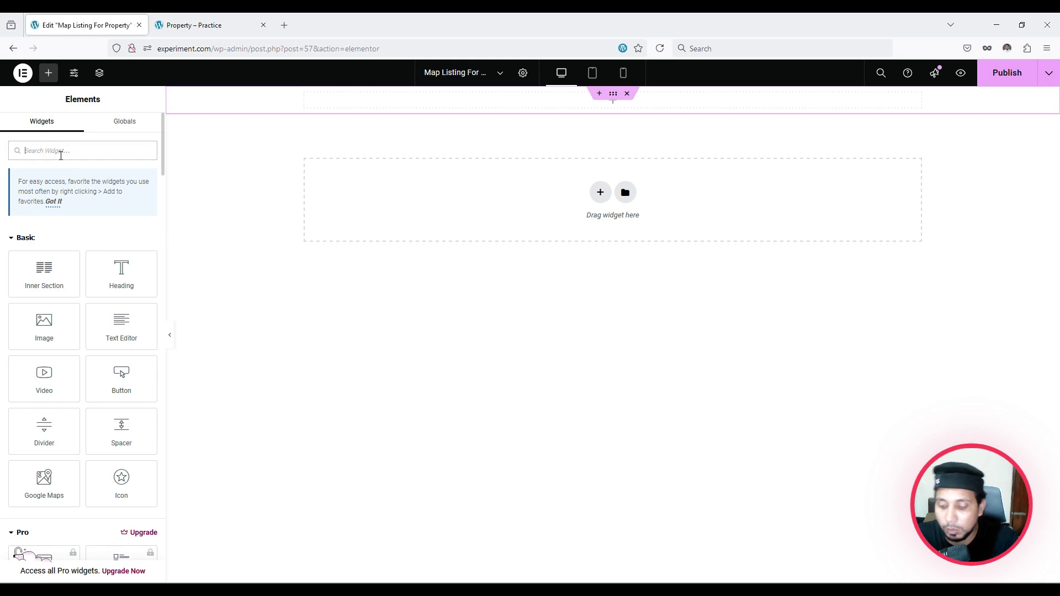
pyautogui.write('dyn')
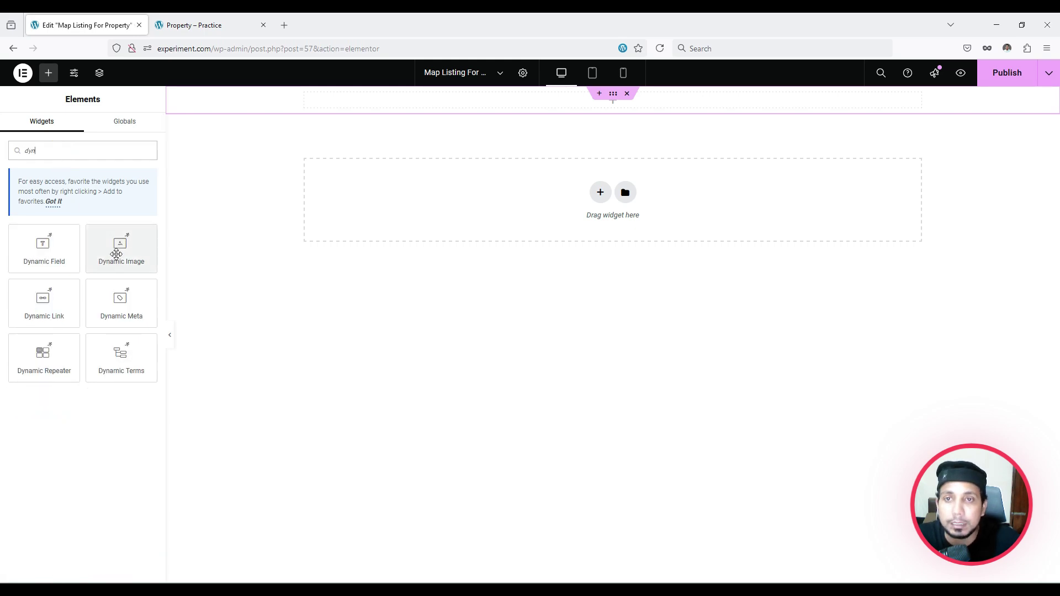
pyautogui.moveTo(120, 246); pyautogui.dragTo(545, 112)
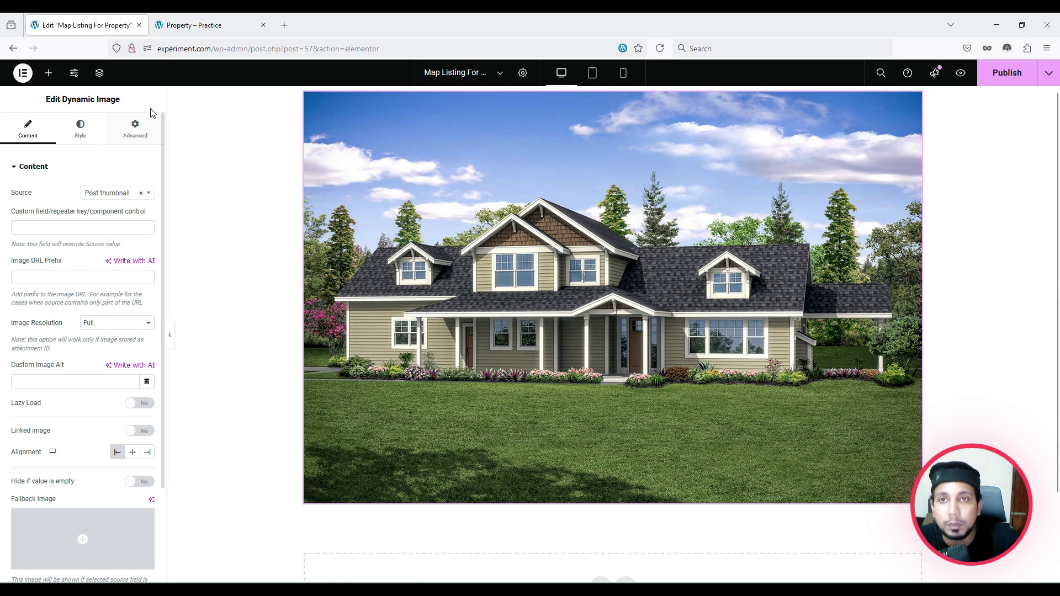
pyautogui.click(136, 133)
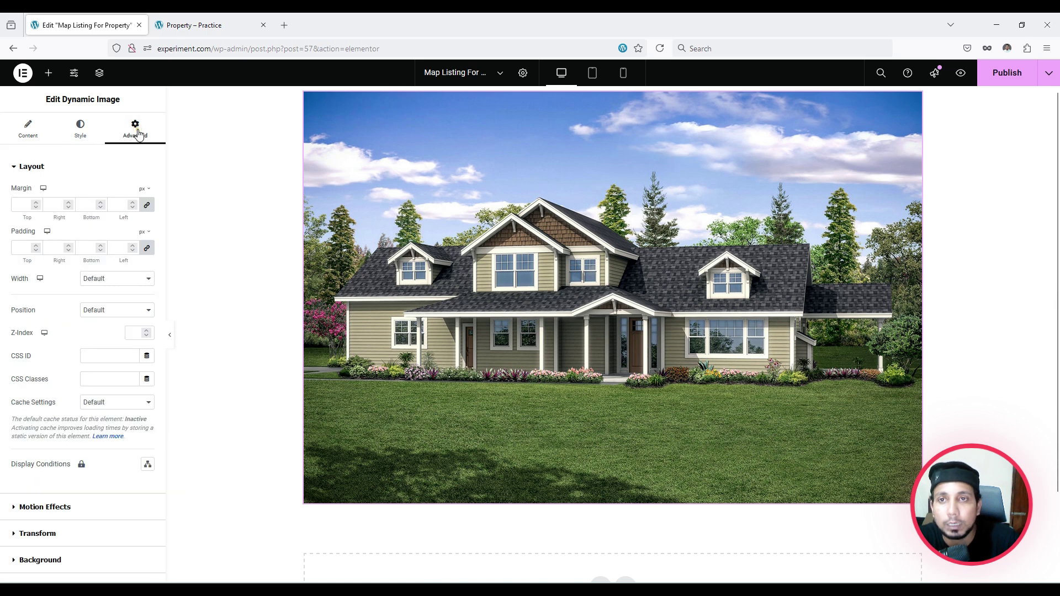
# Add a Dynamic Field widget below the image and set its HTML tag to H5.
pyautogui.click(48, 73)
pyautogui.click(58, 149)
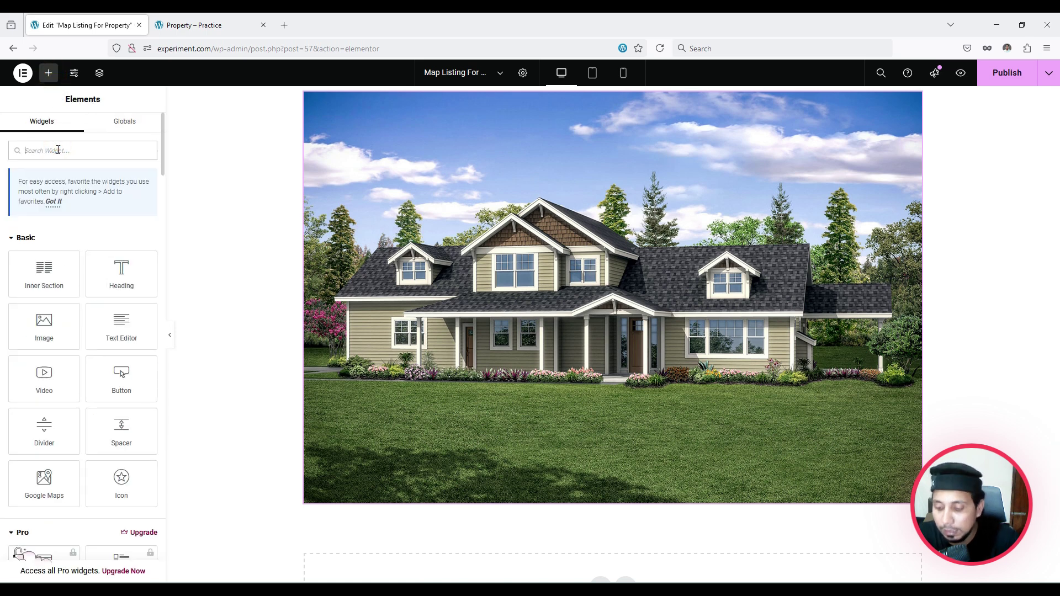
pyautogui.write('dyn')
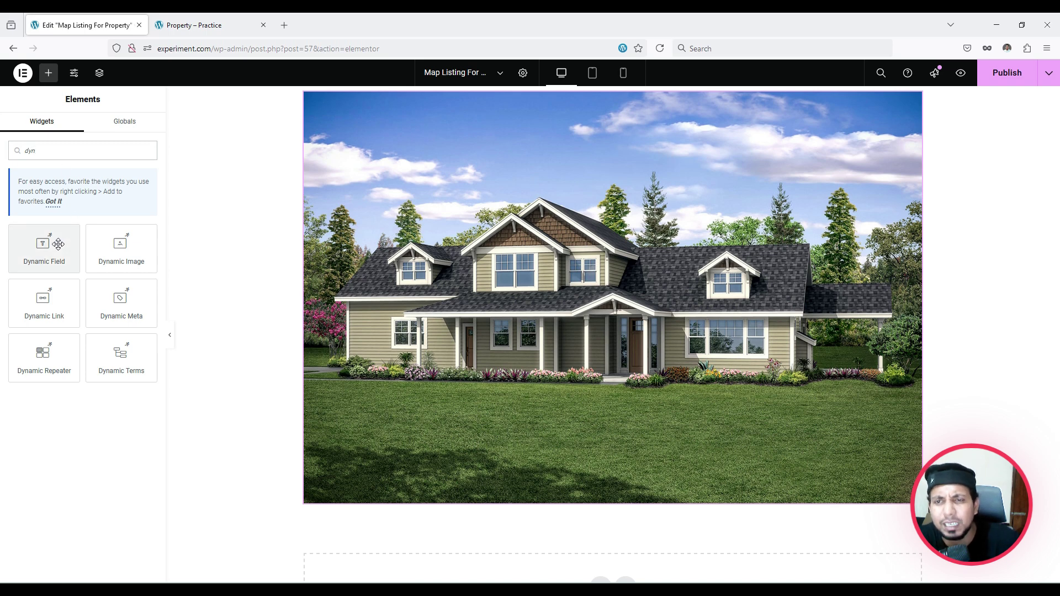
pyautogui.moveTo(43, 250); pyautogui.dragTo(538, 506)
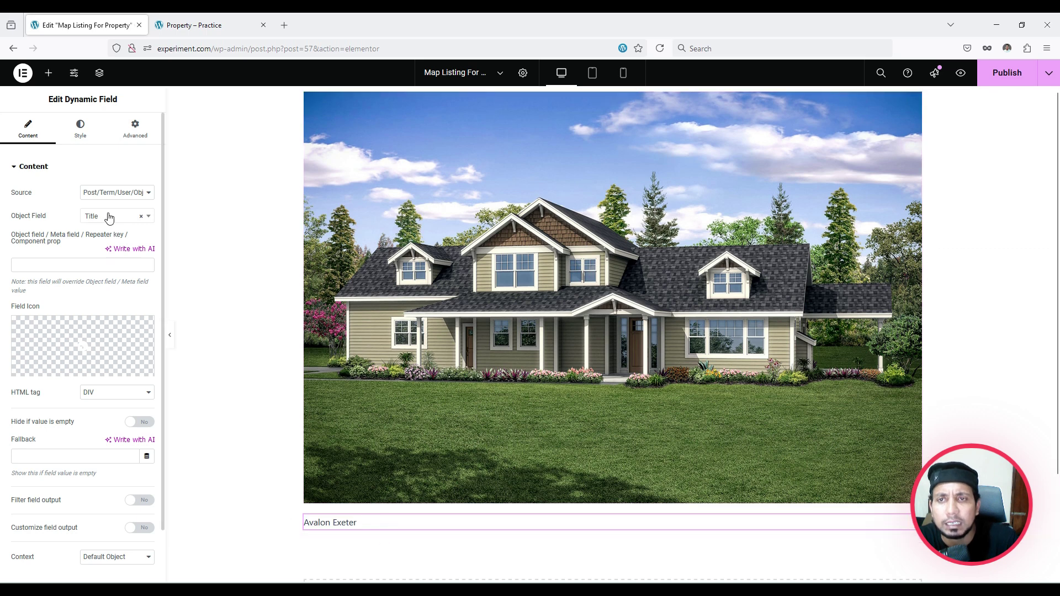
pyautogui.click(105, 393)
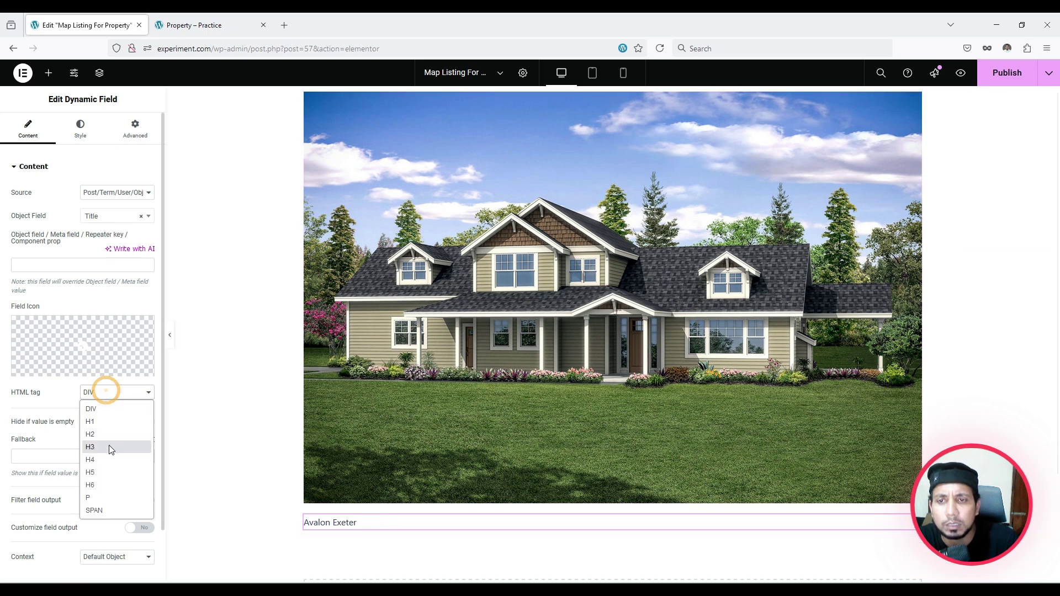
pyautogui.click(107, 470)
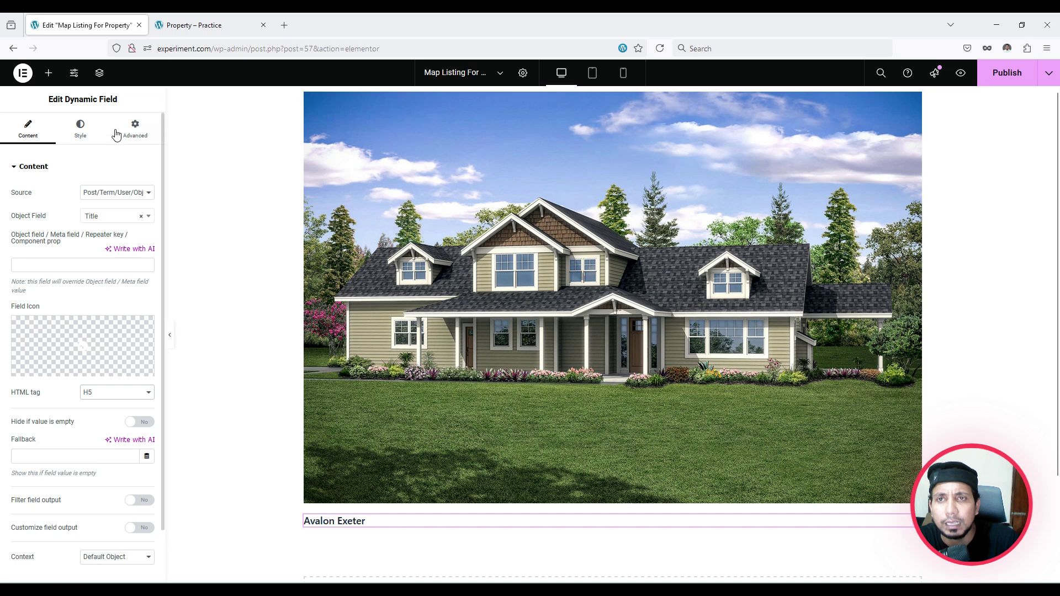
# Duplicate the title field and set the copy's source to Meta Data with the Price meta field.
pyautogui.rightClick(377, 522)
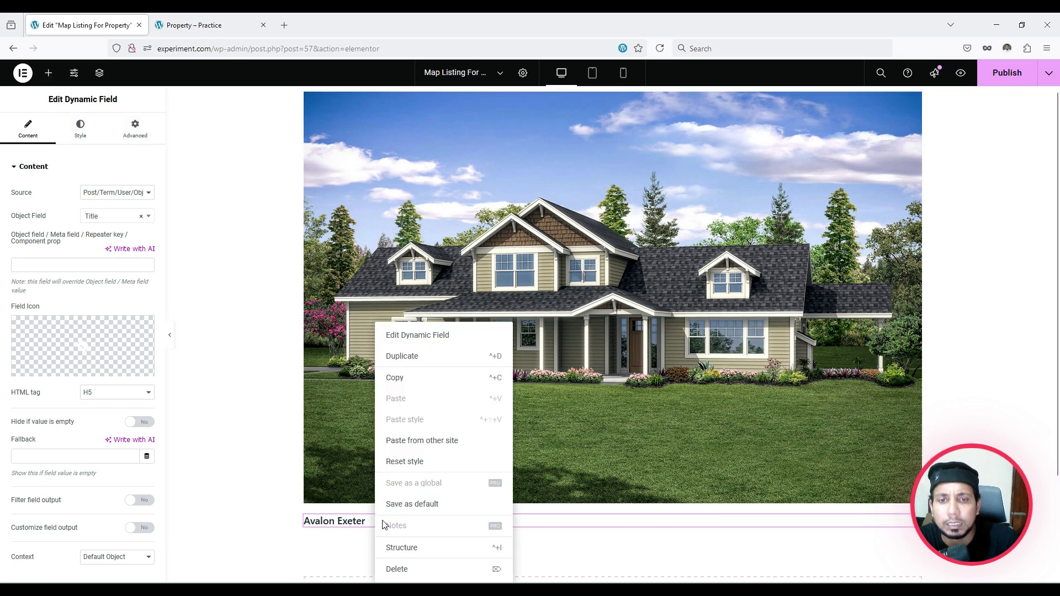
pyautogui.click(415, 359)
pyautogui.click(112, 193)
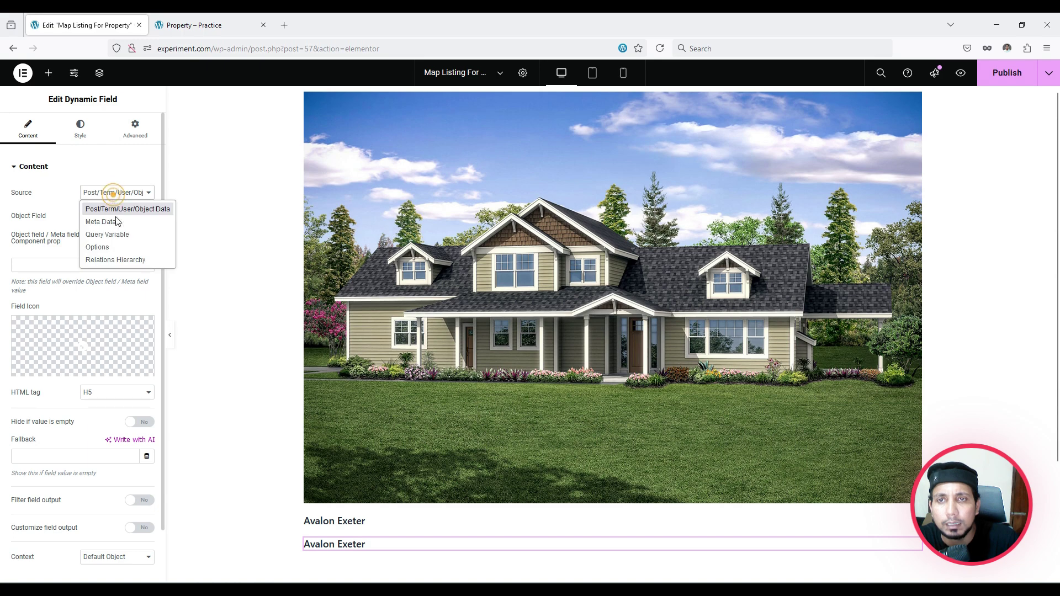
pyautogui.click(113, 223)
pyautogui.click(114, 217)
pyautogui.click(113, 287)
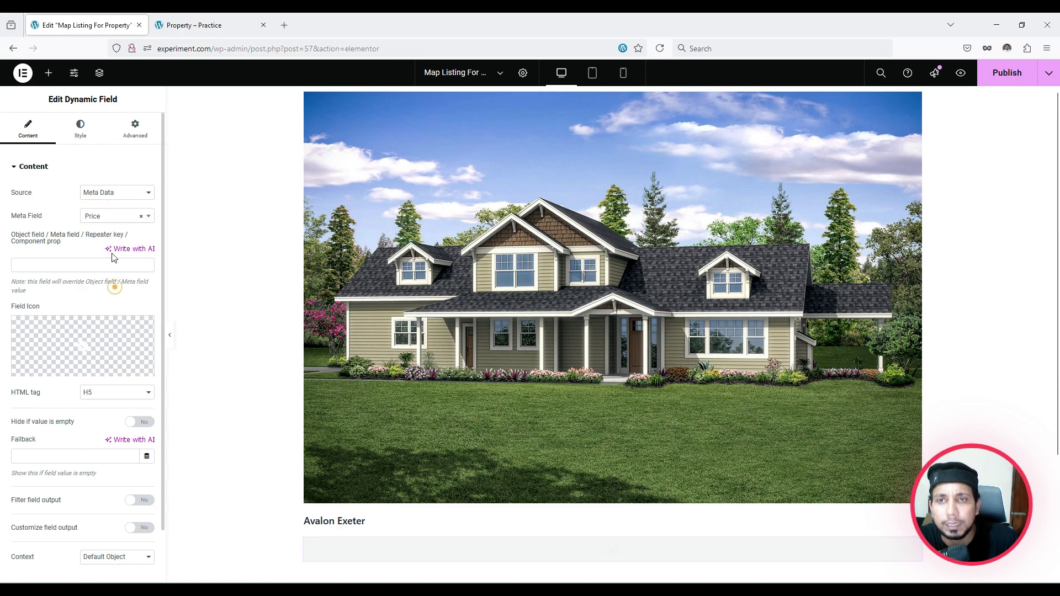
# Enable filtered output for the price field and set its callback to Format number.
pyautogui.scroll(-1, 414, 475)
pyautogui.scroll(-3, 414, 475)
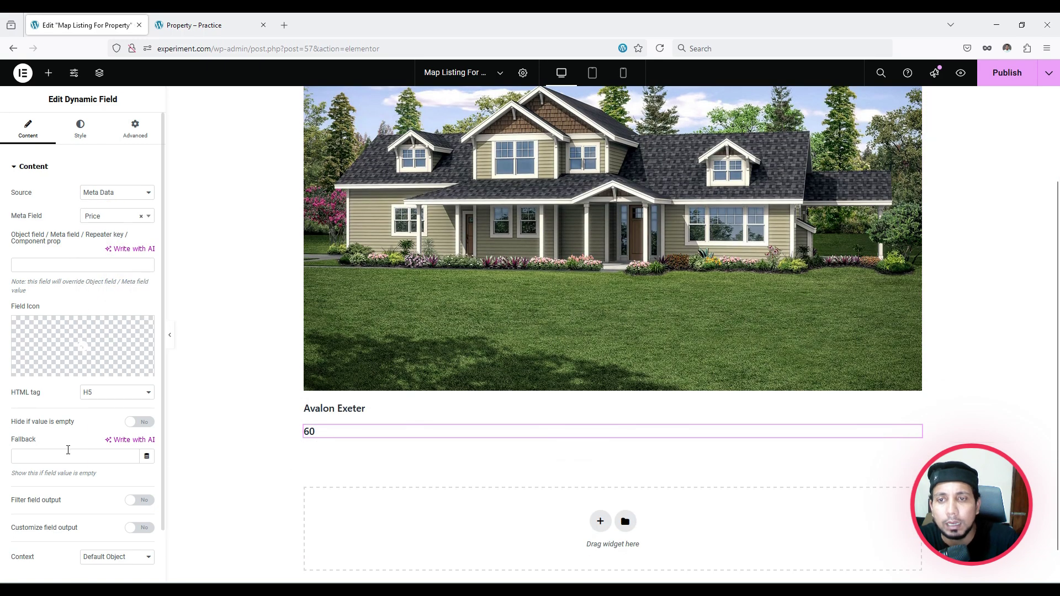
pyautogui.scroll(-2, 66, 445)
pyautogui.click(142, 443)
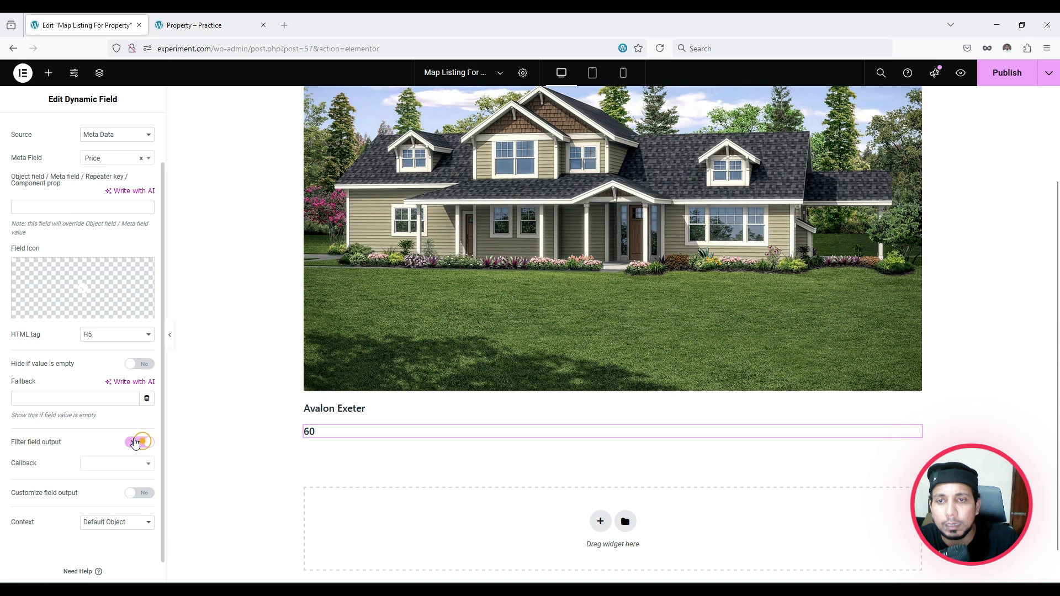
pyautogui.click(120, 467)
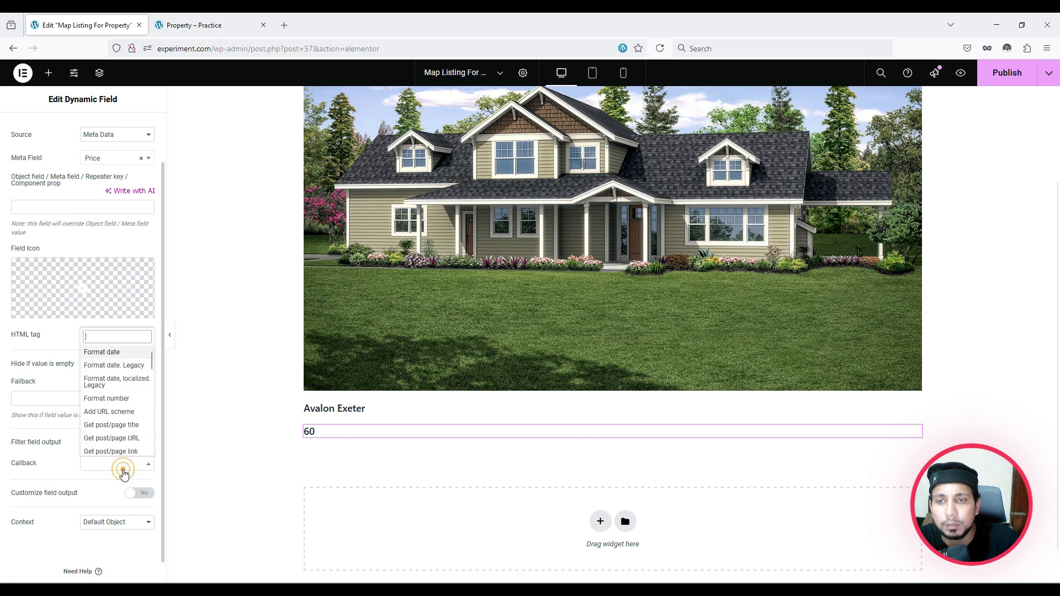
pyautogui.click(123, 398)
pyautogui.scroll(-2, 127, 408)
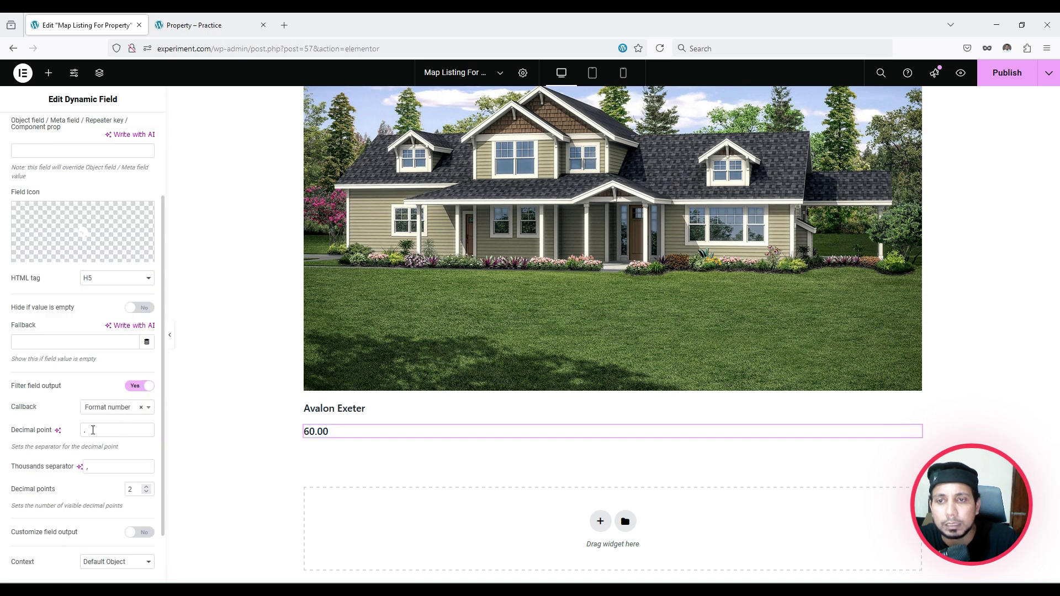
# Enable customized output for the price field and set its field format to "$%s / Month".
pyautogui.click(140, 532)
pyautogui.scroll(-3, 35, 486)
pyautogui.click(15, 451)
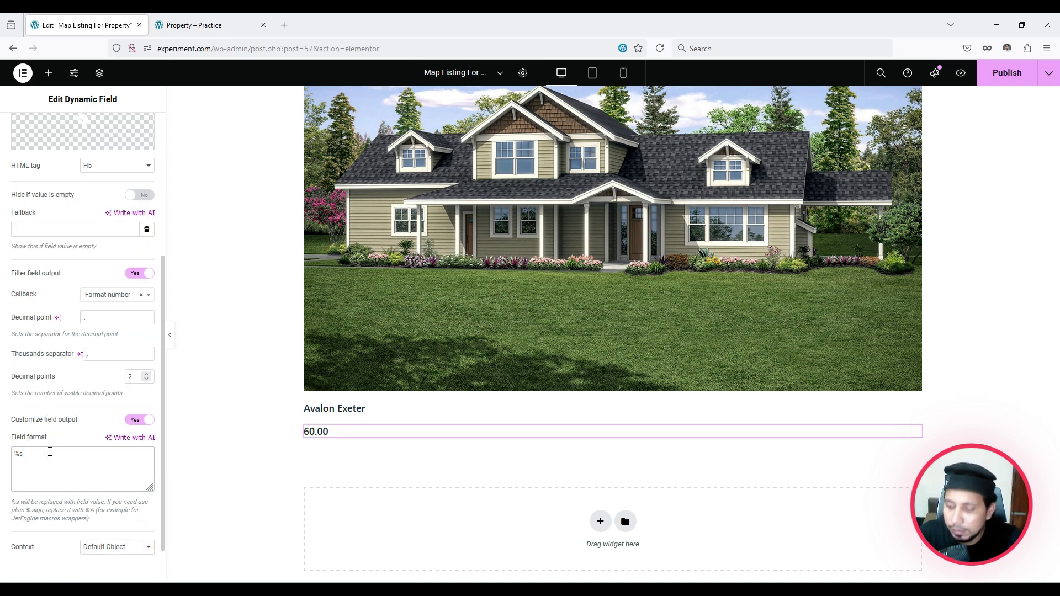
pyautogui.write('$')
pyautogui.click(56, 459)
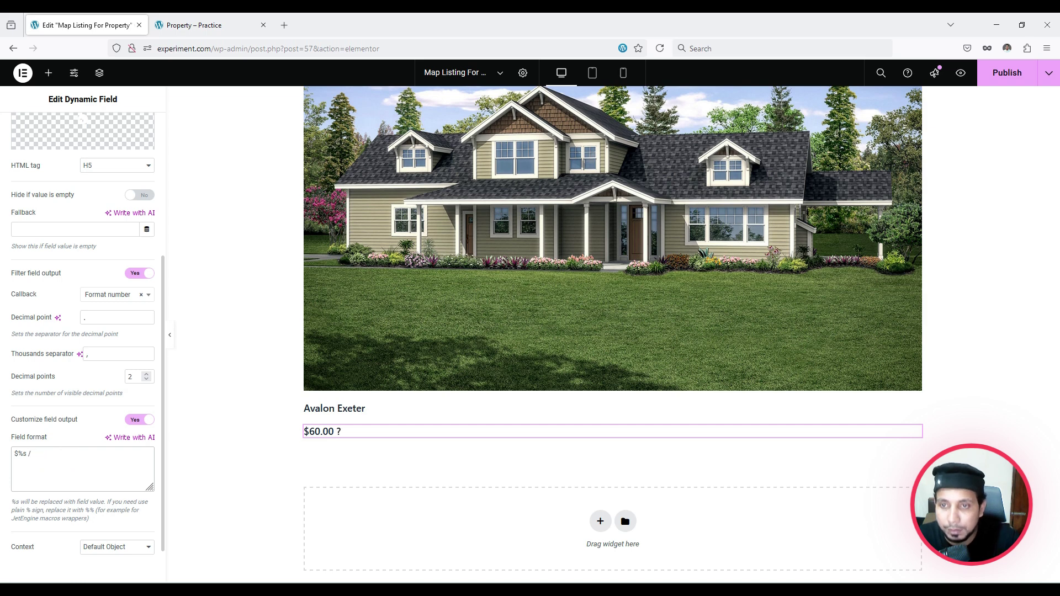
pyautogui.write('/ Month')
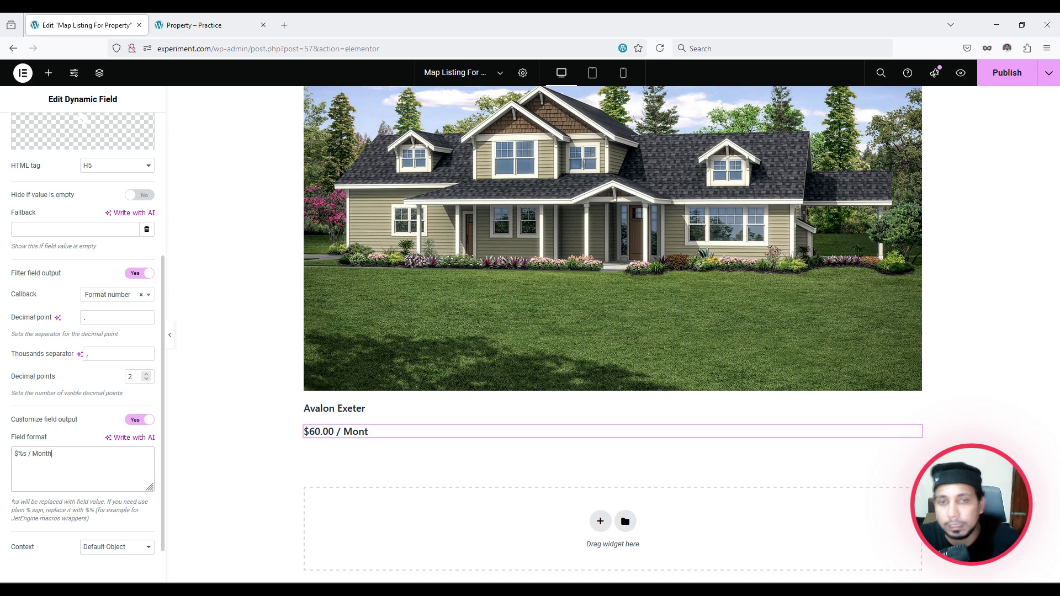
pyautogui.click(389, 474)
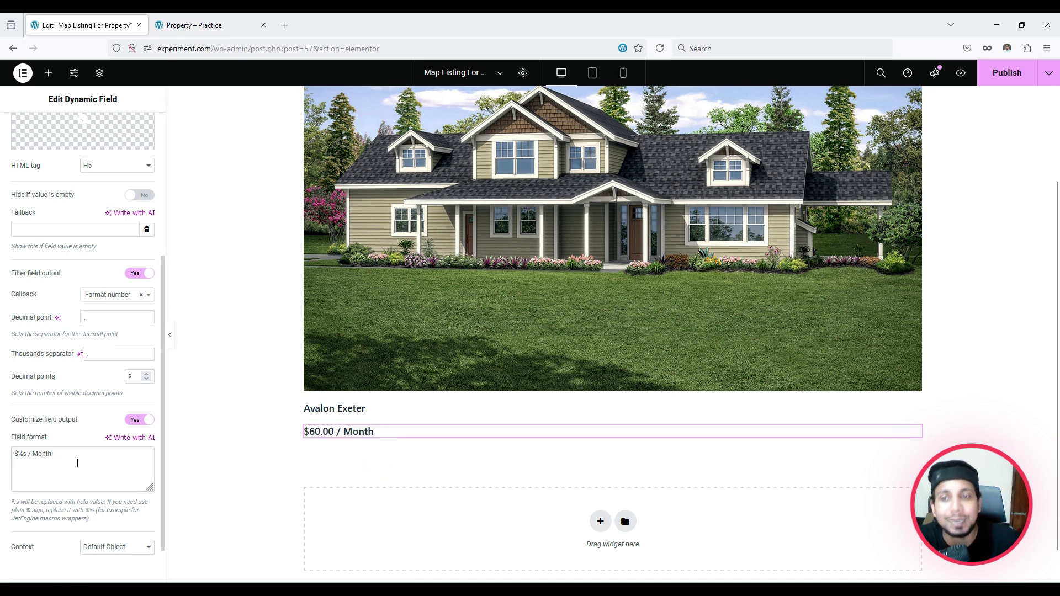
# Change the price field's output format to "$%s / Day".
pyautogui.doubleClick(59, 454)
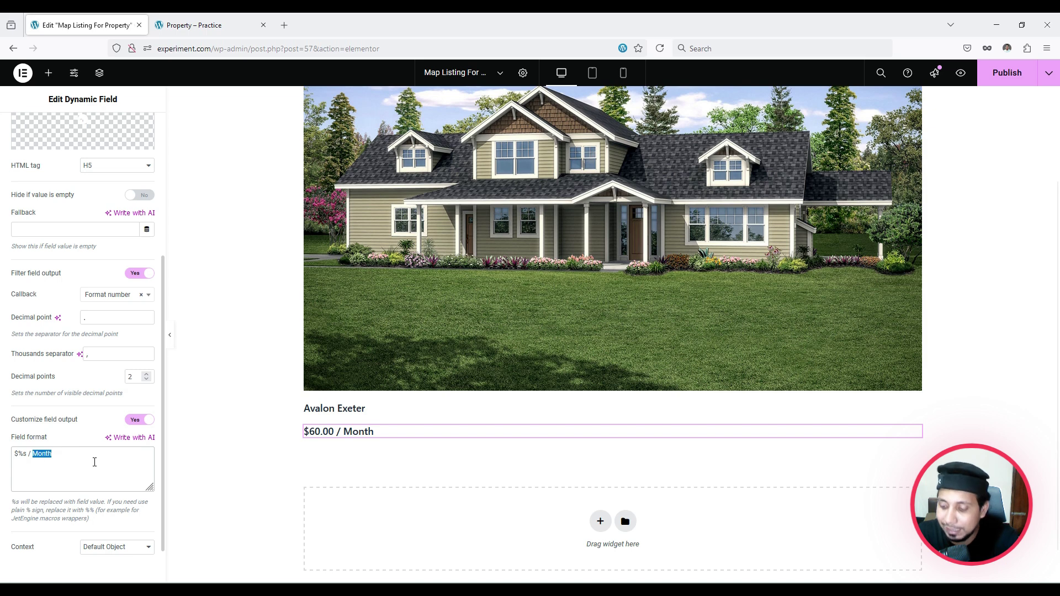
pyautogui.write('day')
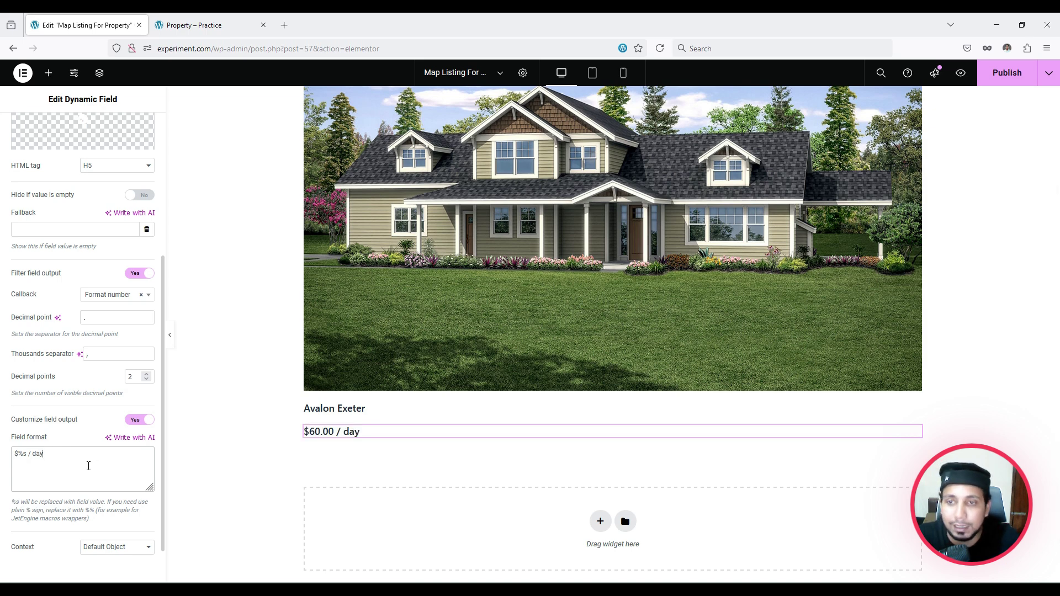
pyautogui.click(35, 454)
pyautogui.write('D')
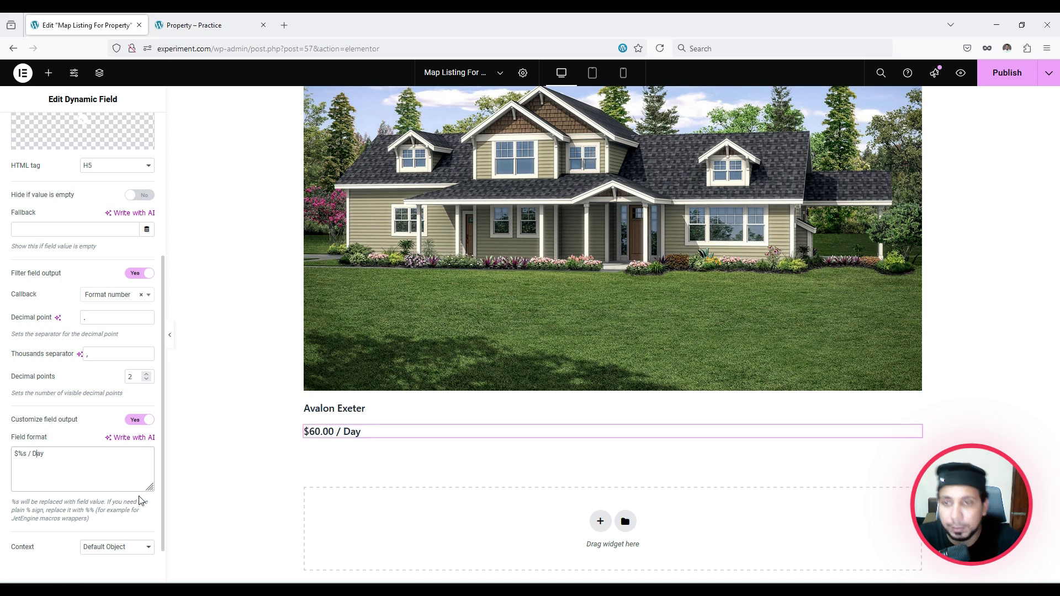
pyautogui.click(220, 490)
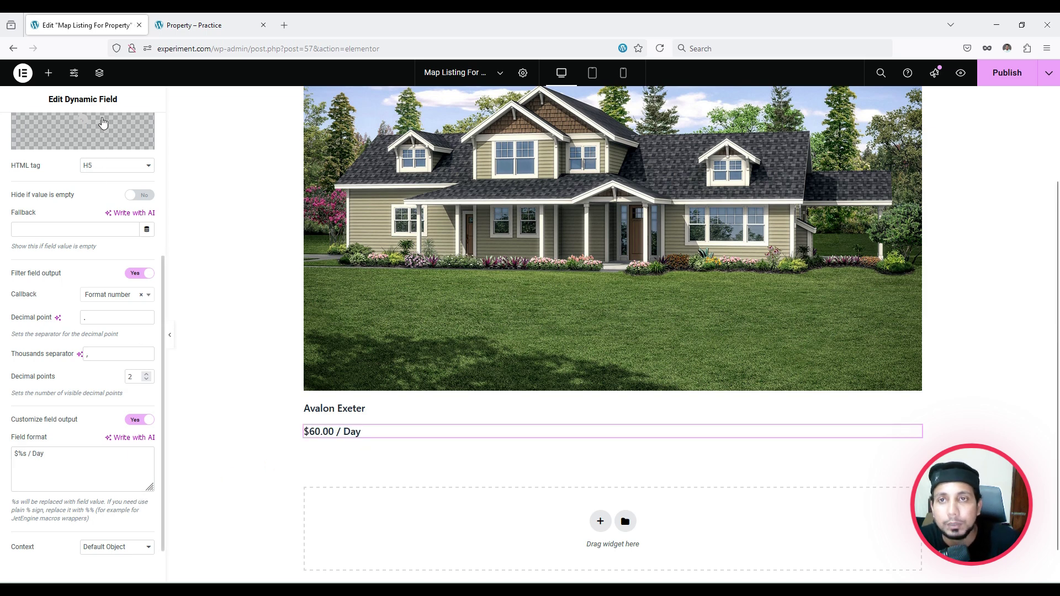
pyautogui.scroll(4, 110, 128)
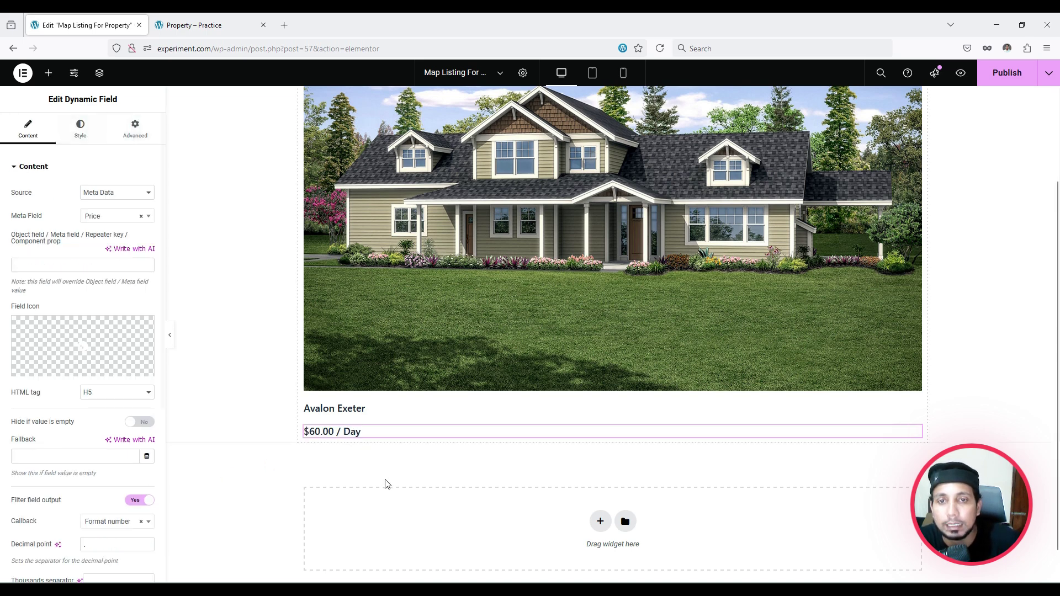
# Duplicate the title field, place the copy below the price, and set its source to Meta Data with the Address meta field.
pyautogui.rightClick(379, 420)
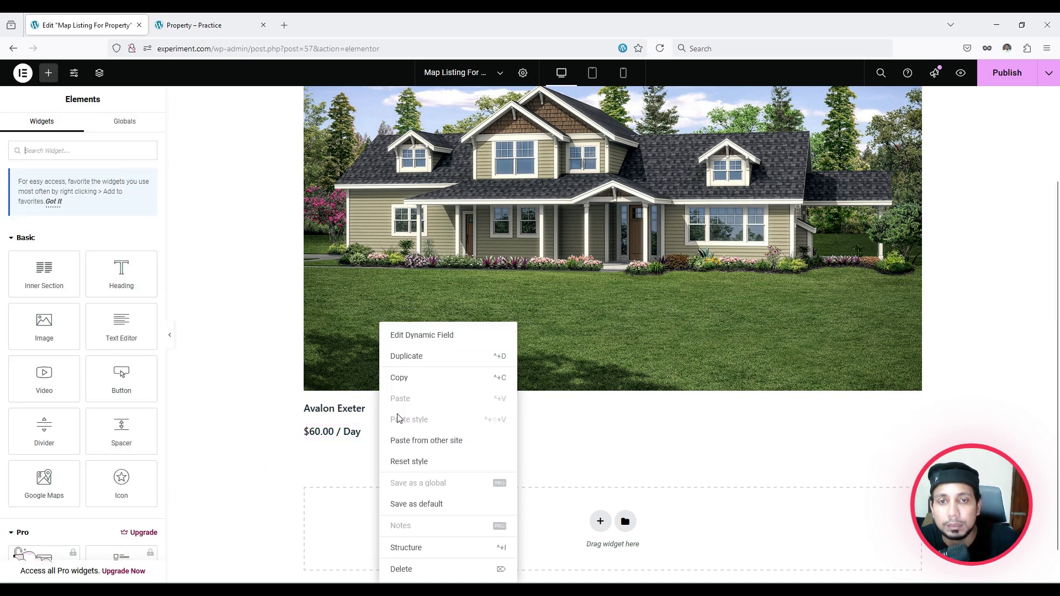
pyautogui.click(424, 356)
pyautogui.moveTo(915, 431)
pyautogui.mouseDown()
pyautogui.moveTo(923, 436)
pyautogui.moveTo(909, 450)
pyautogui.mouseUp()
pyautogui.click(107, 193)
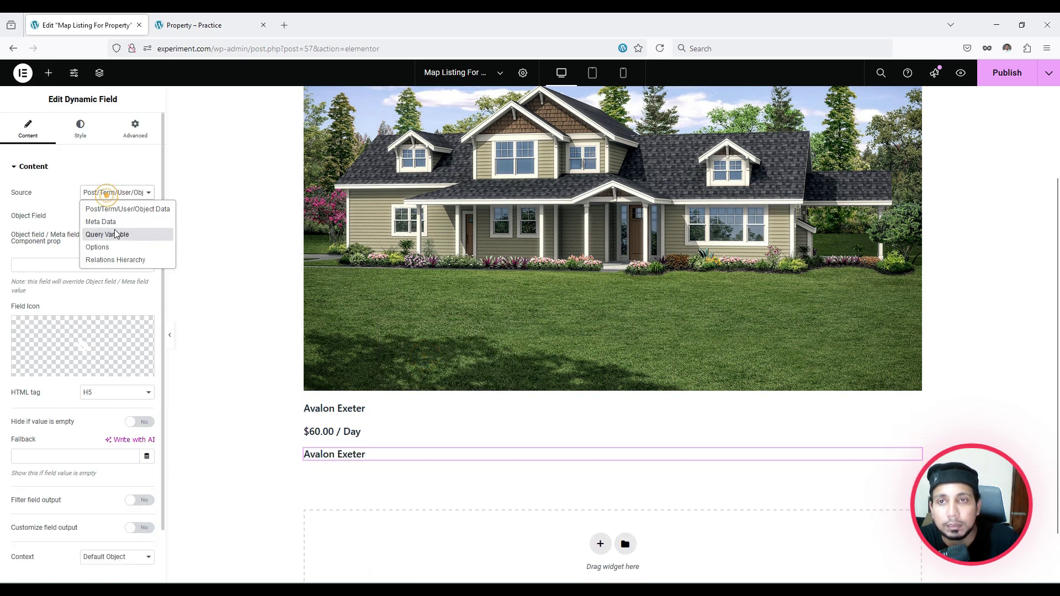
pyautogui.click(106, 220)
pyautogui.click(114, 215)
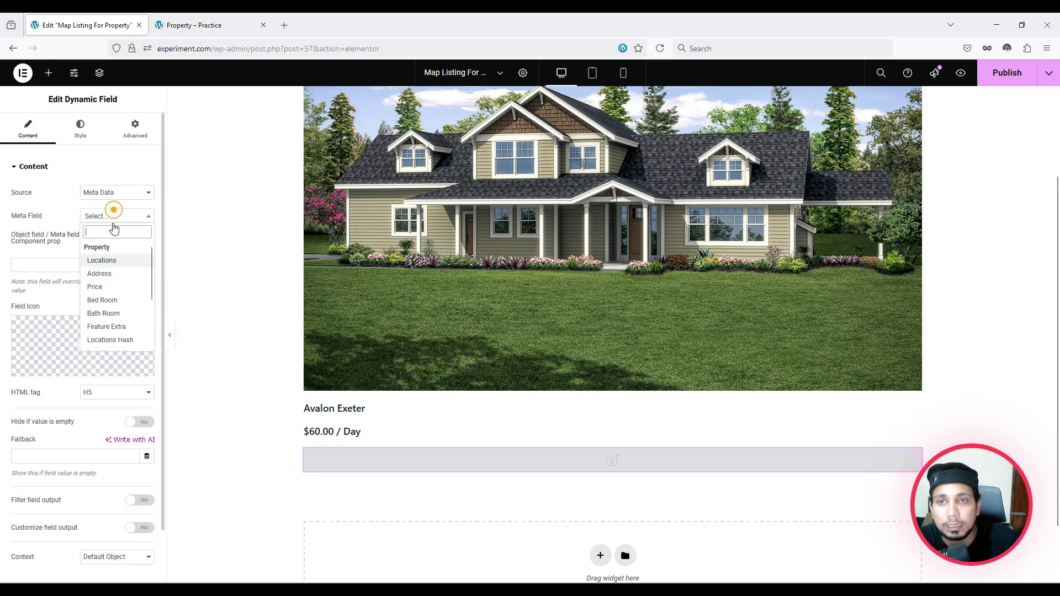
pyautogui.click(108, 275)
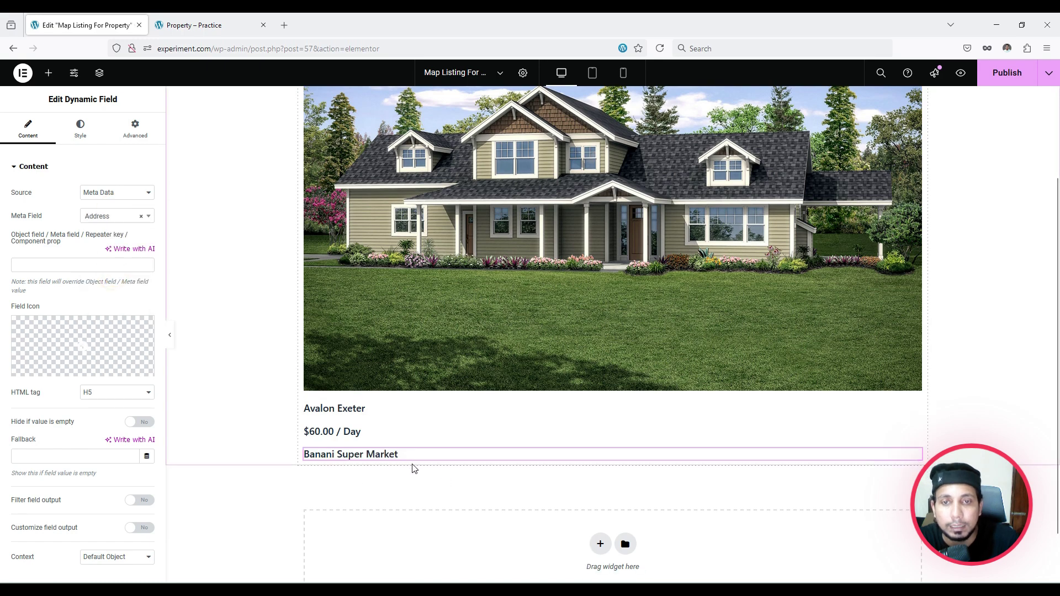
# Find the map icons in the icon library and insert the map marker pin with a hole as the address field's icon.
pyautogui.click(94, 353)
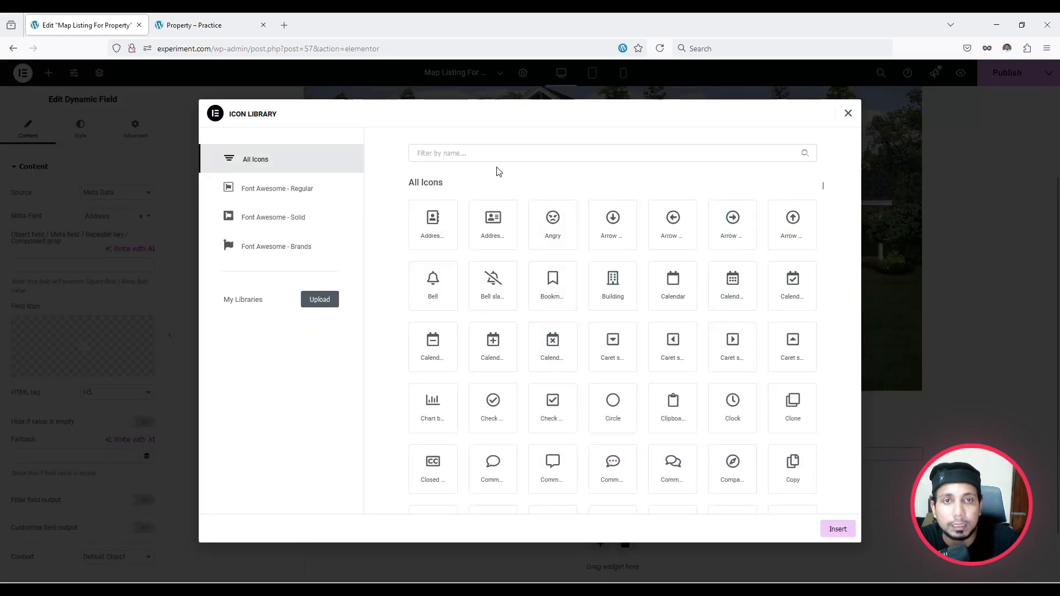
pyautogui.click(495, 155)
pyautogui.write('map')
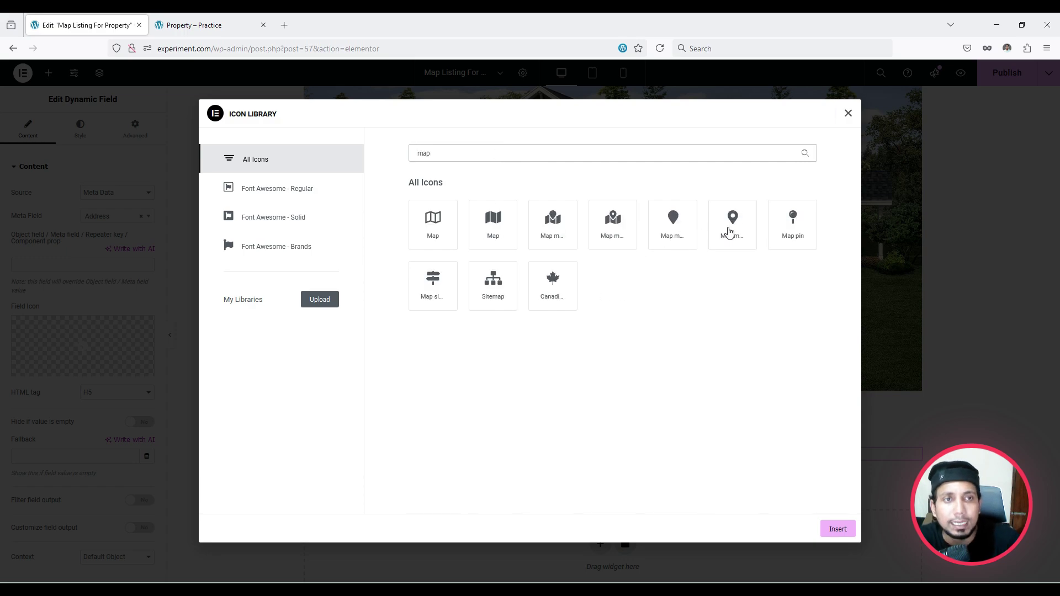
pyautogui.click(730, 232)
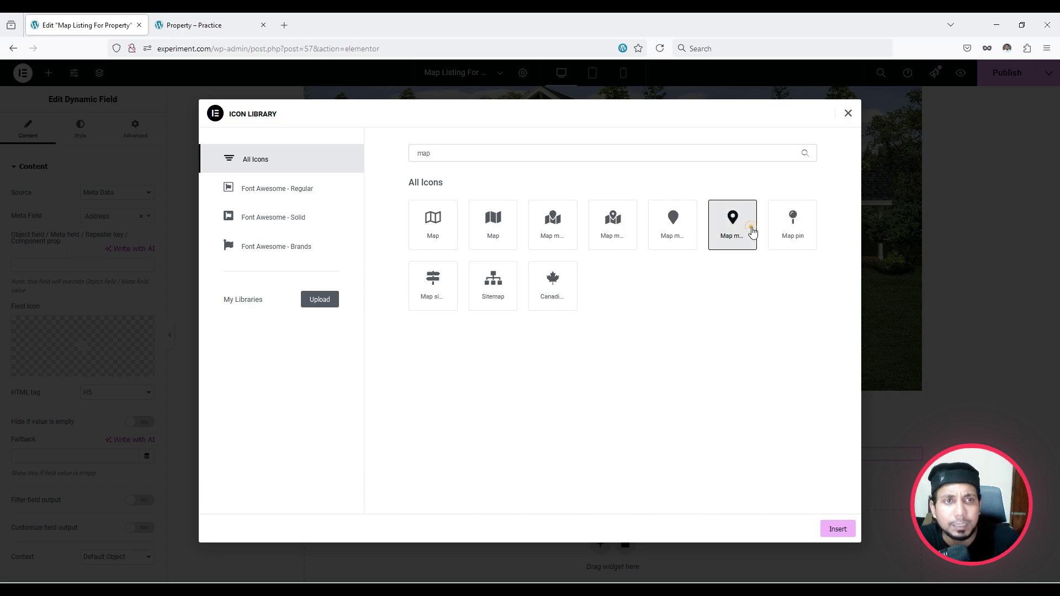
pyautogui.click(835, 529)
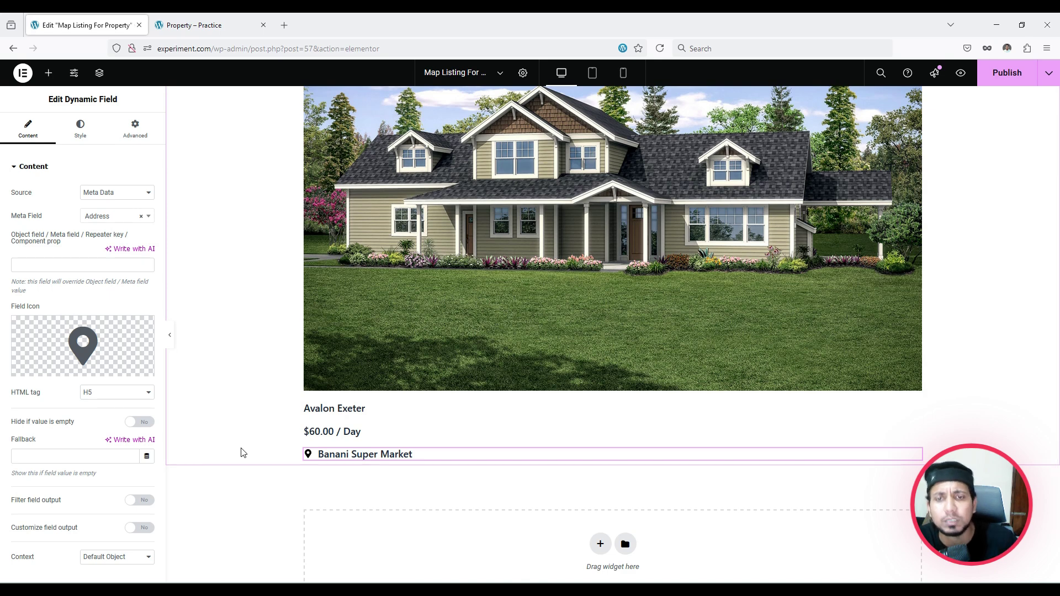
# Compare the H6 and P HTML tags on the address field and settle on H6.
pyautogui.click(121, 393)
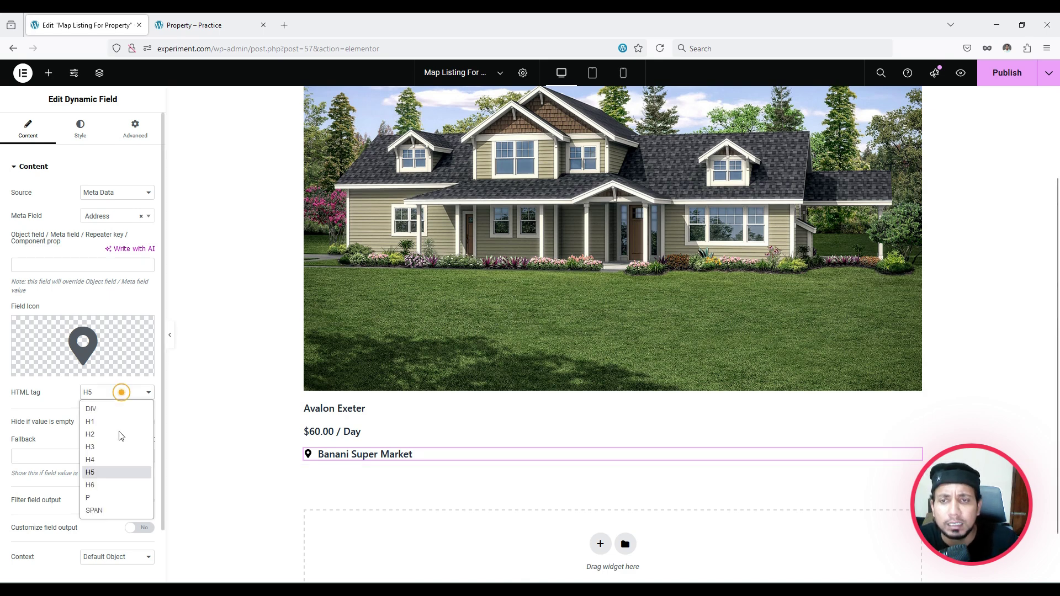
pyautogui.click(117, 486)
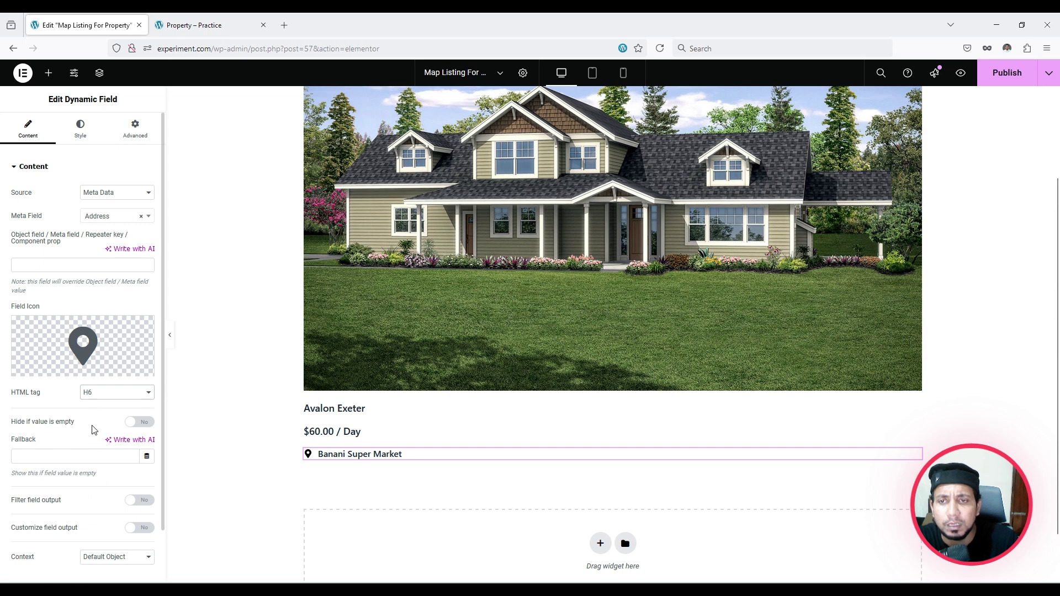
pyautogui.click(105, 396)
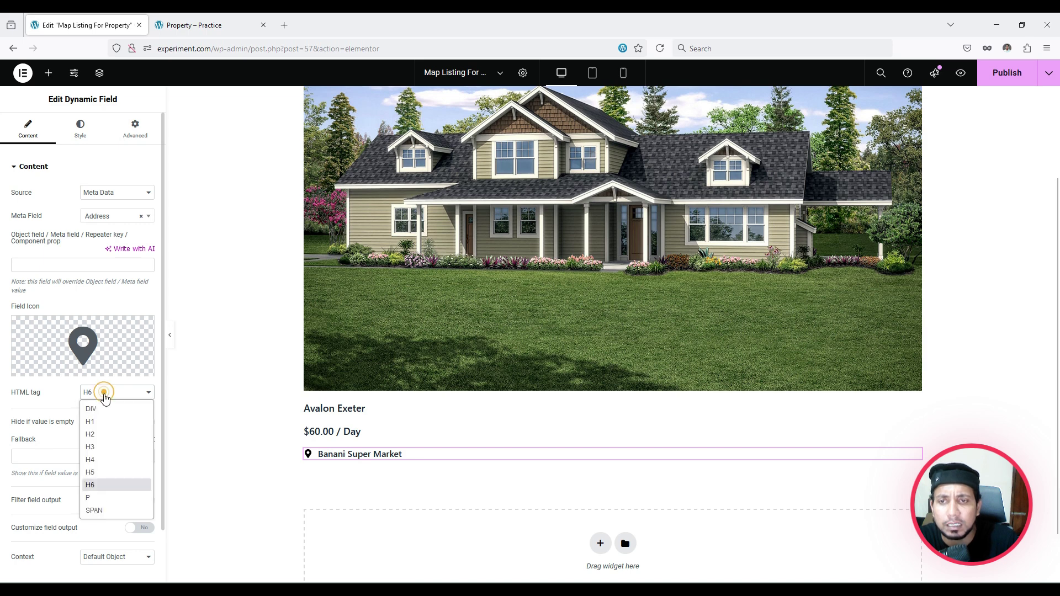
pyautogui.click(98, 499)
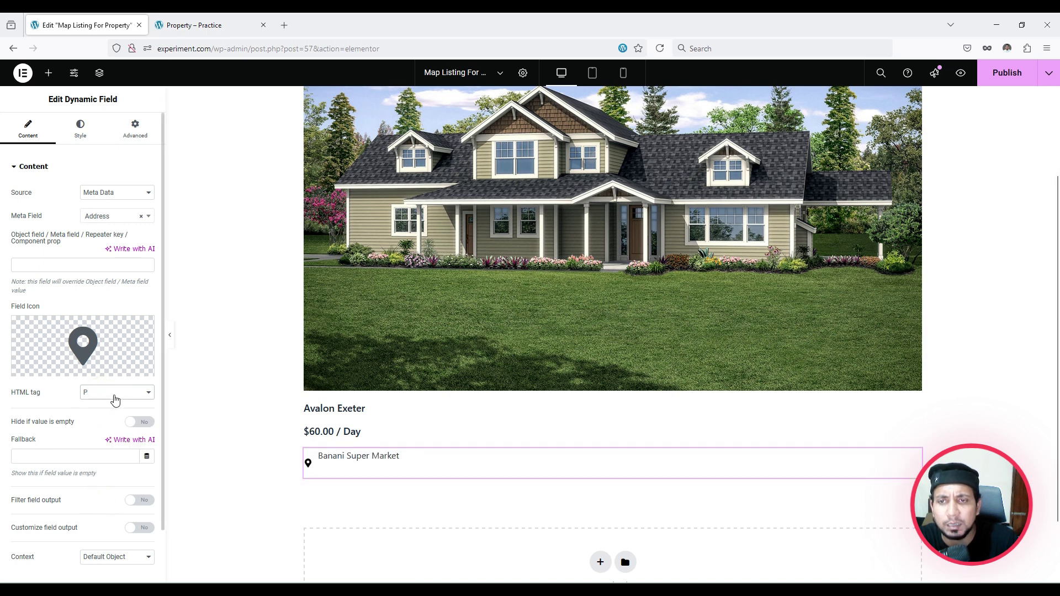
pyautogui.click(113, 395)
pyautogui.click(108, 486)
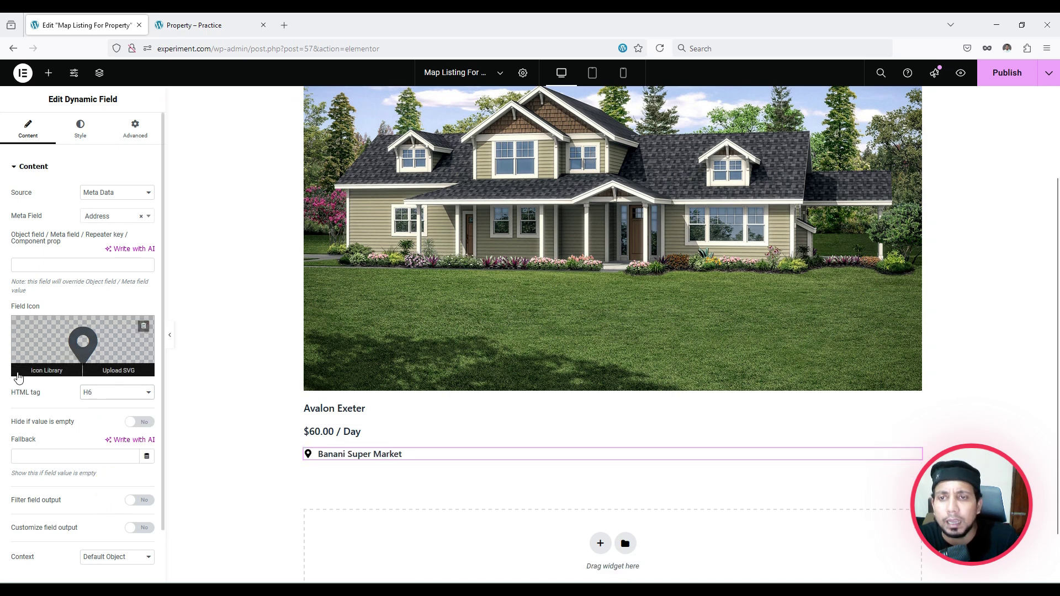
# Enlarge the property title by trying the H4 HTML tag and settling on H3.
pyautogui.click(358, 409)
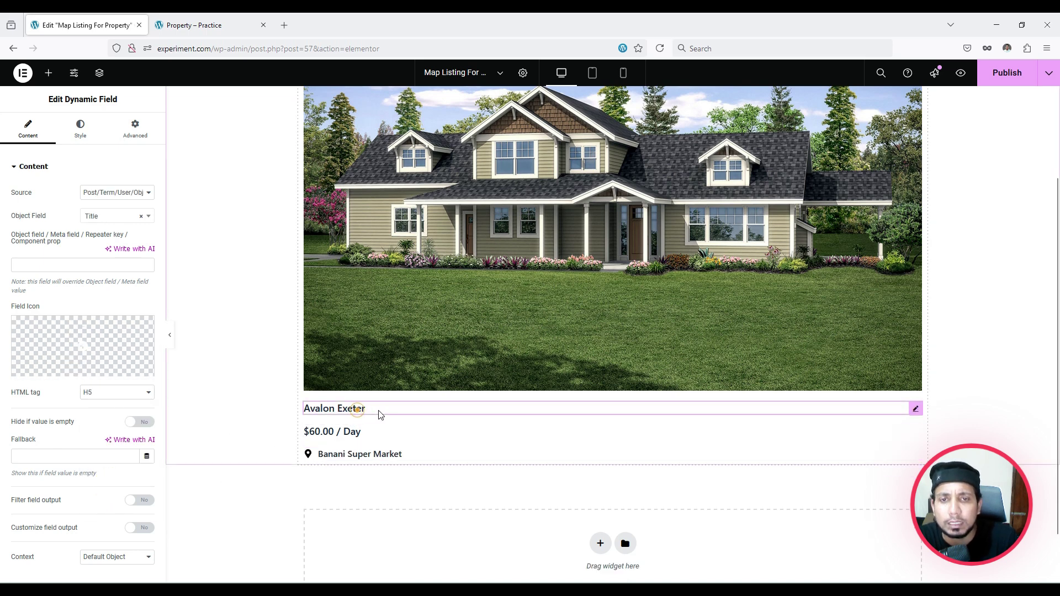
pyautogui.click(101, 391)
pyautogui.click(101, 458)
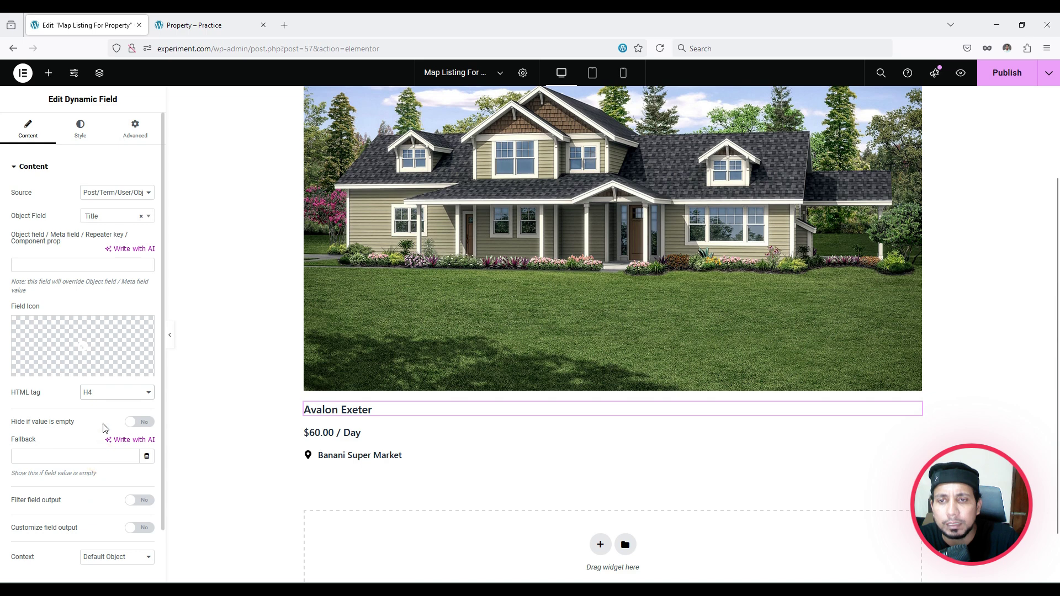
pyautogui.click(102, 394)
pyautogui.click(100, 446)
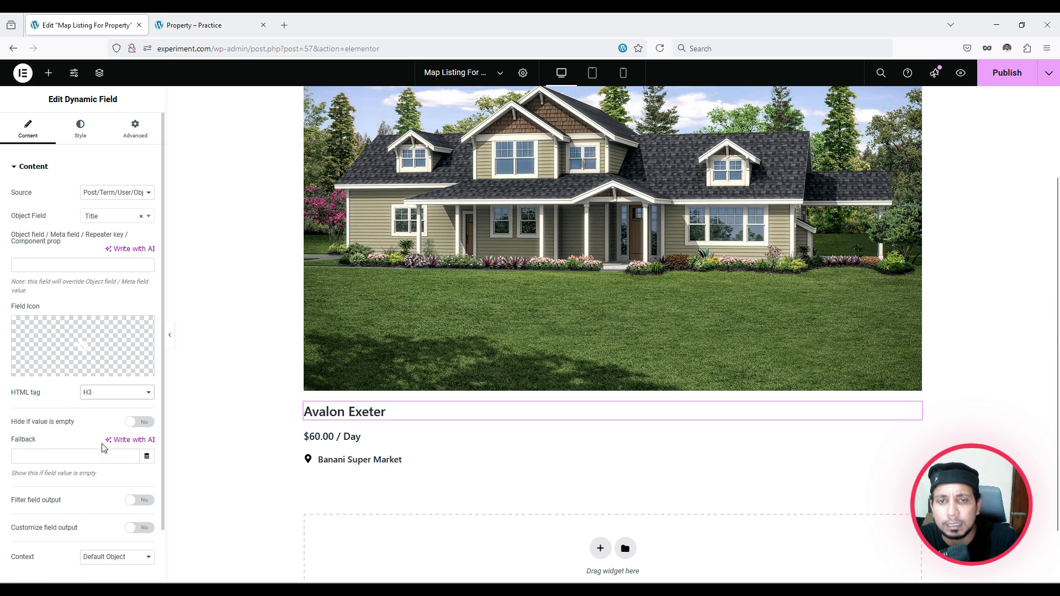
# Try H6 as the price field's HTML tag and set it back to H5.
pyautogui.click(369, 438)
pyautogui.click(93, 393)
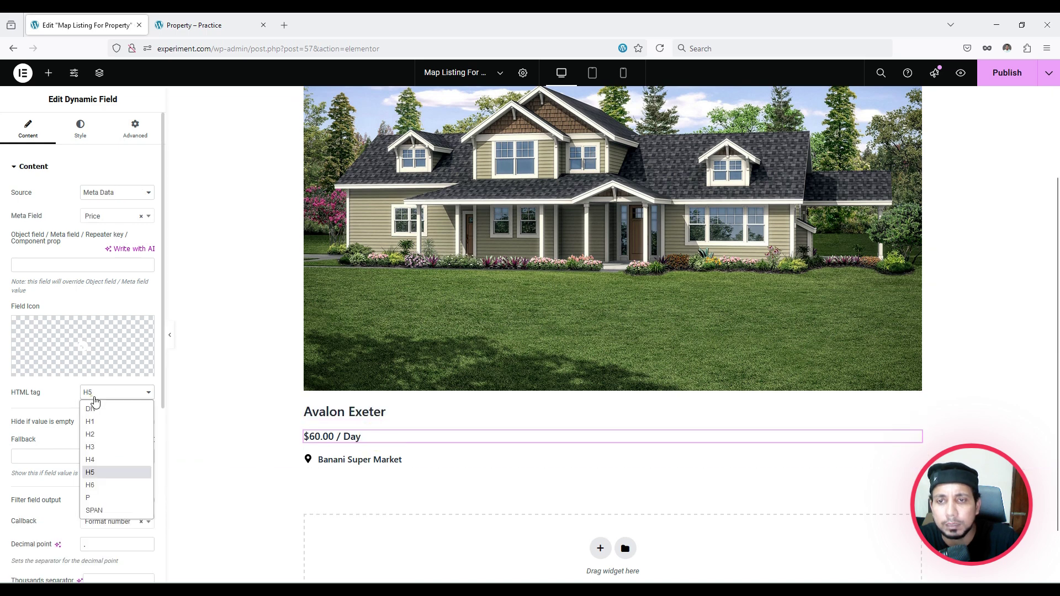
pyautogui.click(105, 484)
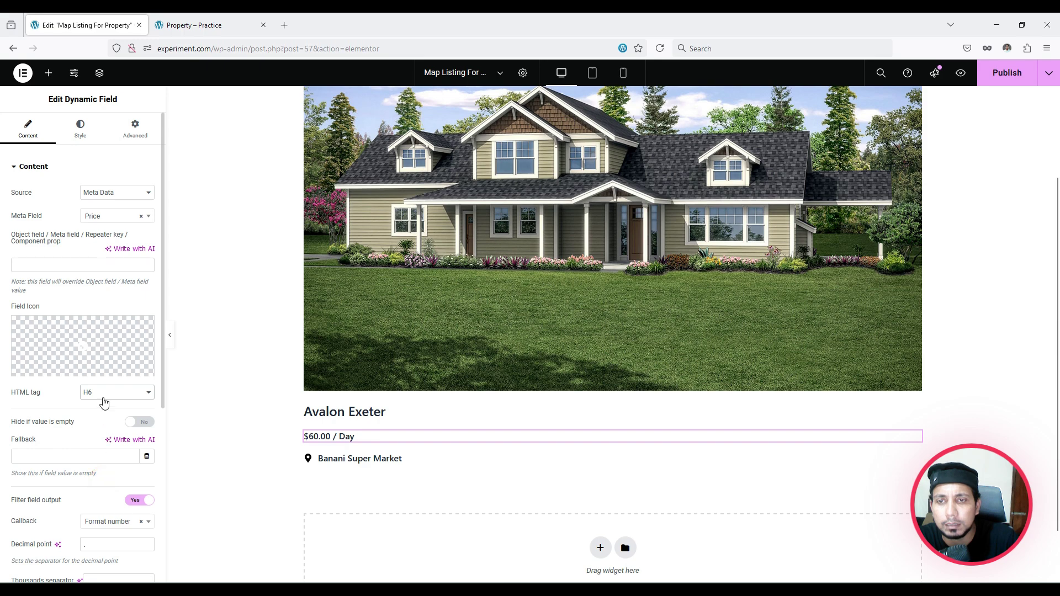
pyautogui.click(104, 393)
pyautogui.click(105, 470)
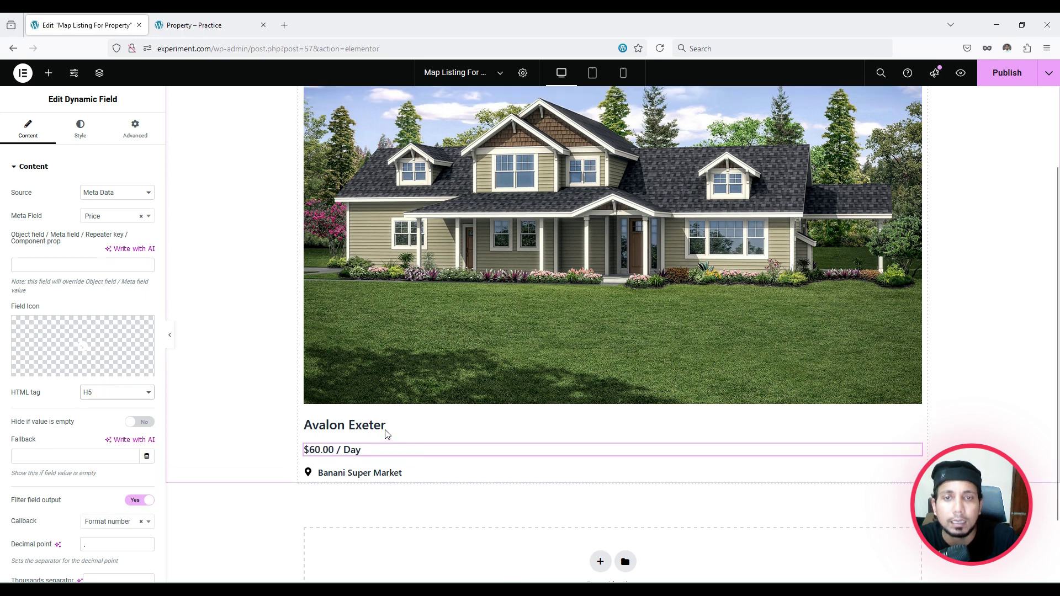
pyautogui.scroll(-2, 332, 426)
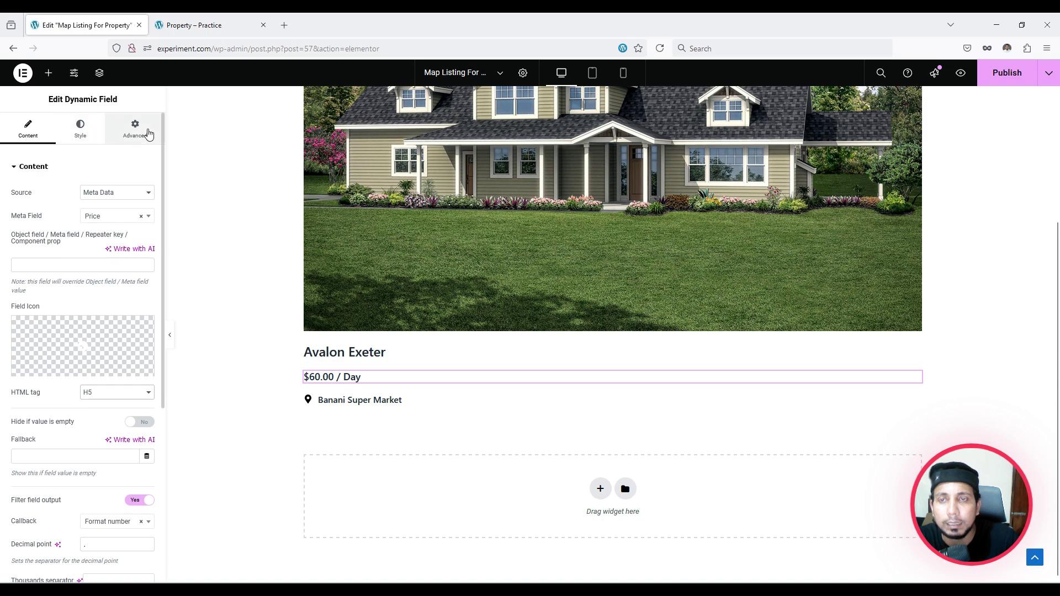
pyautogui.click(79, 129)
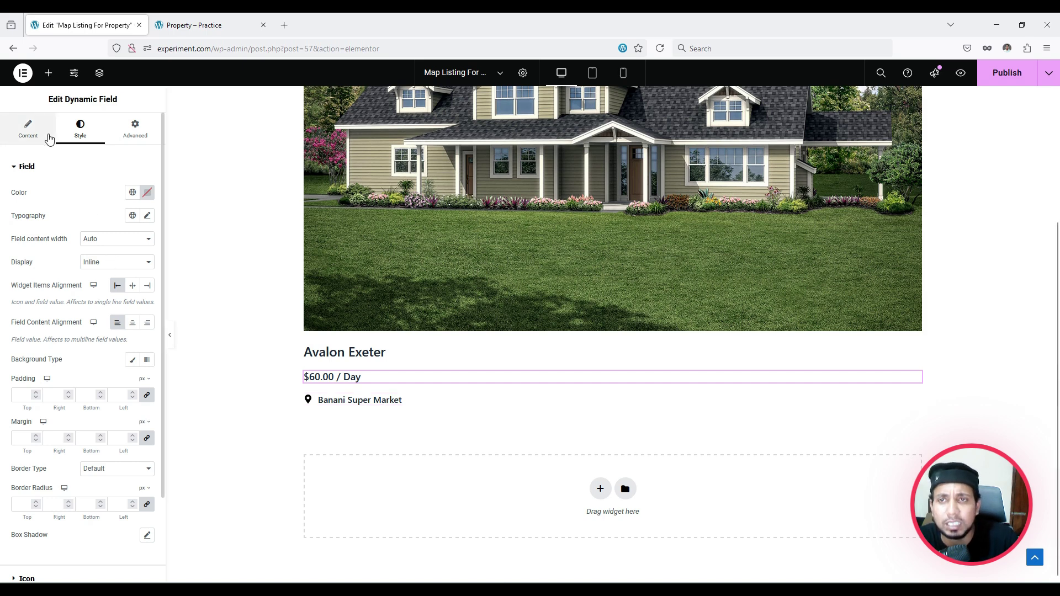
pyautogui.scroll(1, 418, 376)
pyautogui.scroll(1, 417, 375)
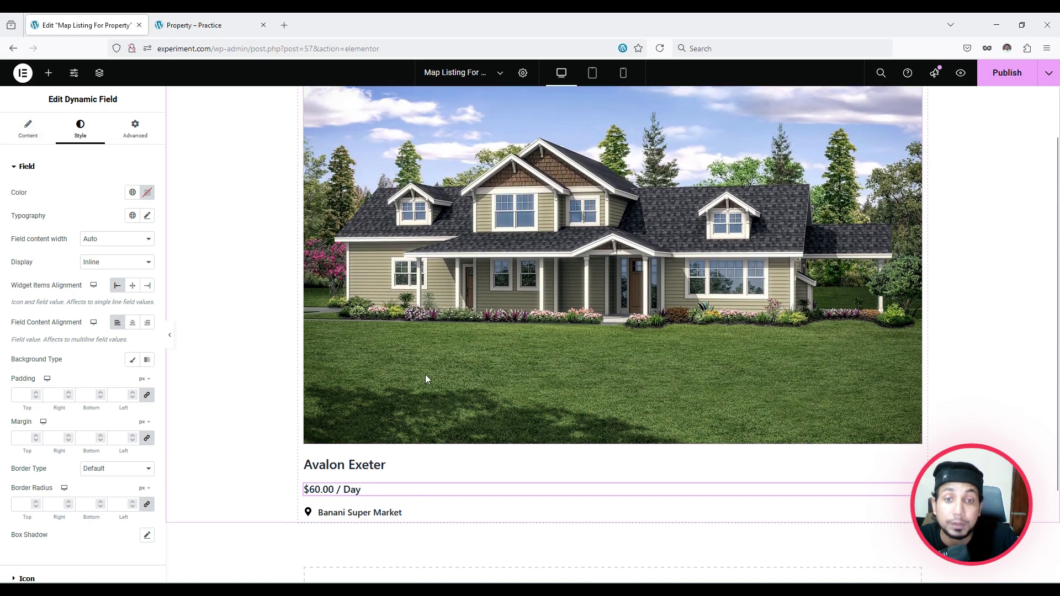
# Add a Dynamic Terms widget below the address field and set its taxonomy to Property Type.
pyautogui.click(49, 72)
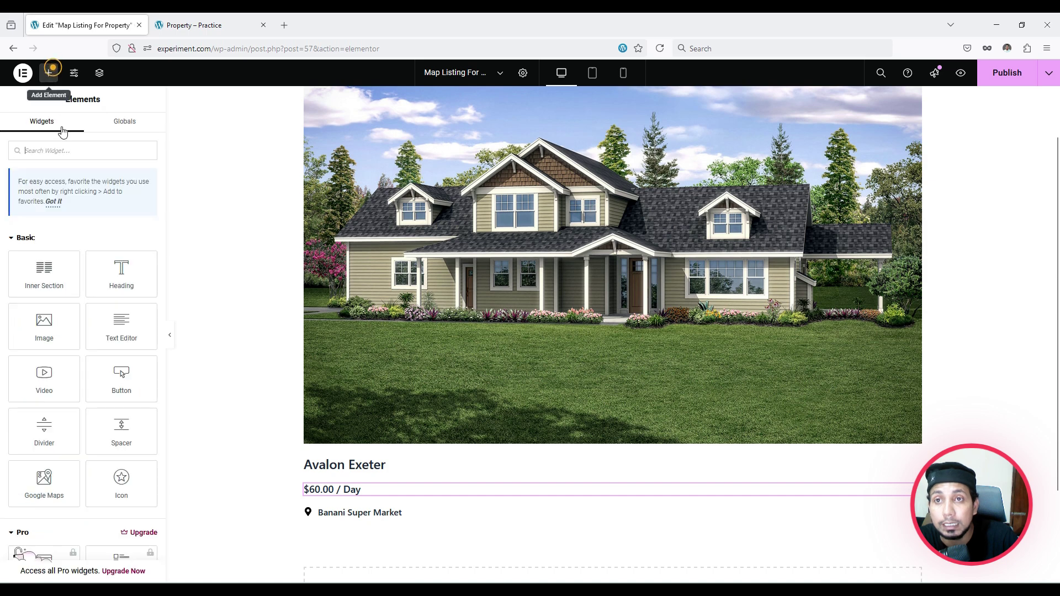
pyautogui.click(52, 150)
pyautogui.write('dyn')
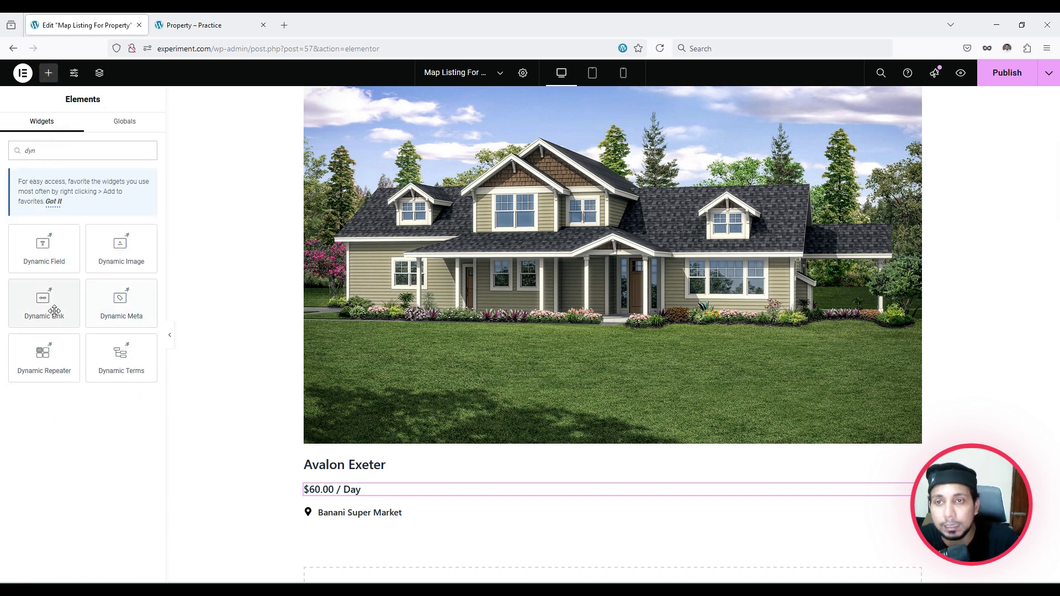
pyautogui.scroll(-2, 166, 404)
pyautogui.moveTo(122, 358); pyautogui.dragTo(359, 409)
pyautogui.click(105, 193)
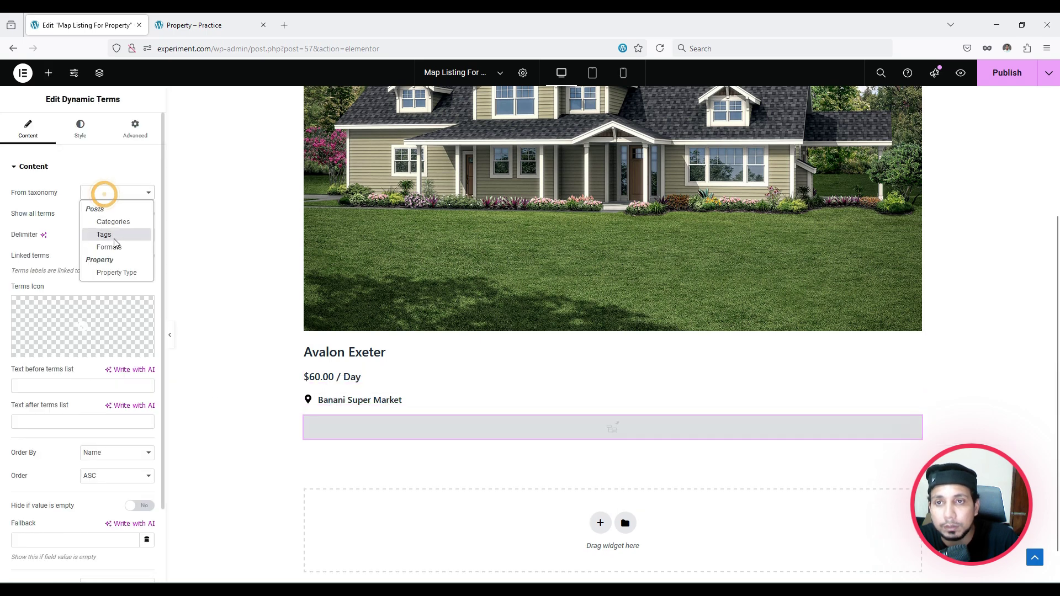
pyautogui.click(122, 273)
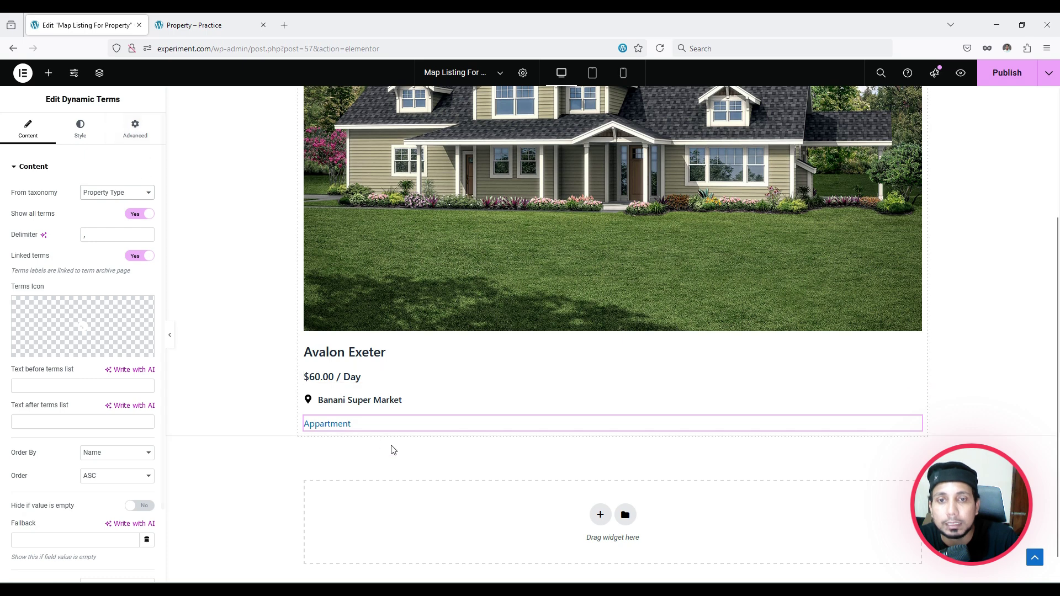
# Duplicate the title field, place the copy below the property type terms, and set its source to Meta Data with the Bed Room meta field.
pyautogui.click(49, 77)
pyautogui.rightClick(357, 357)
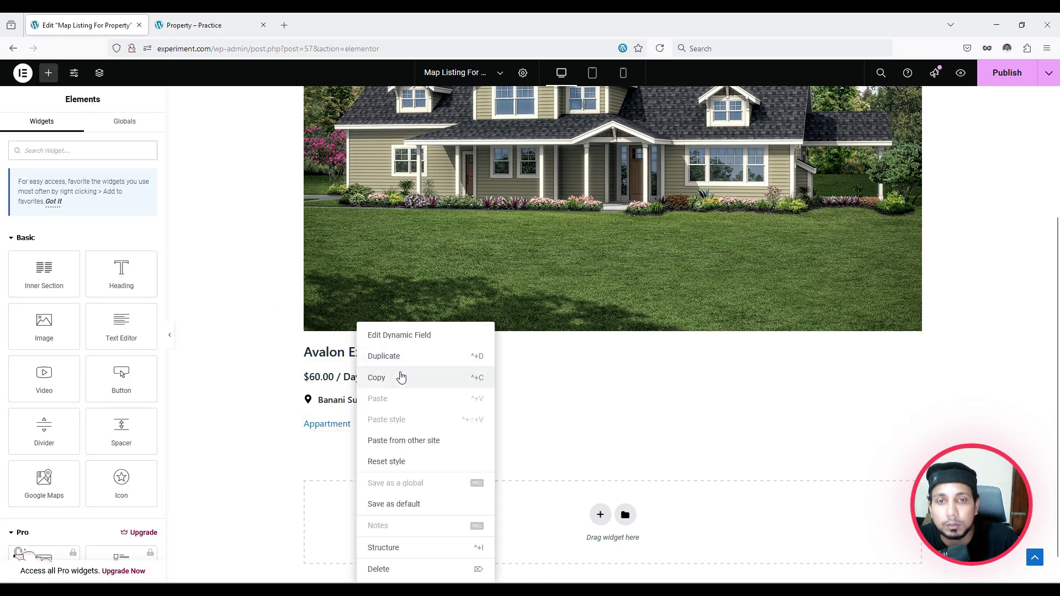
pyautogui.click(398, 356)
pyautogui.moveTo(920, 382); pyautogui.dragTo(685, 442)
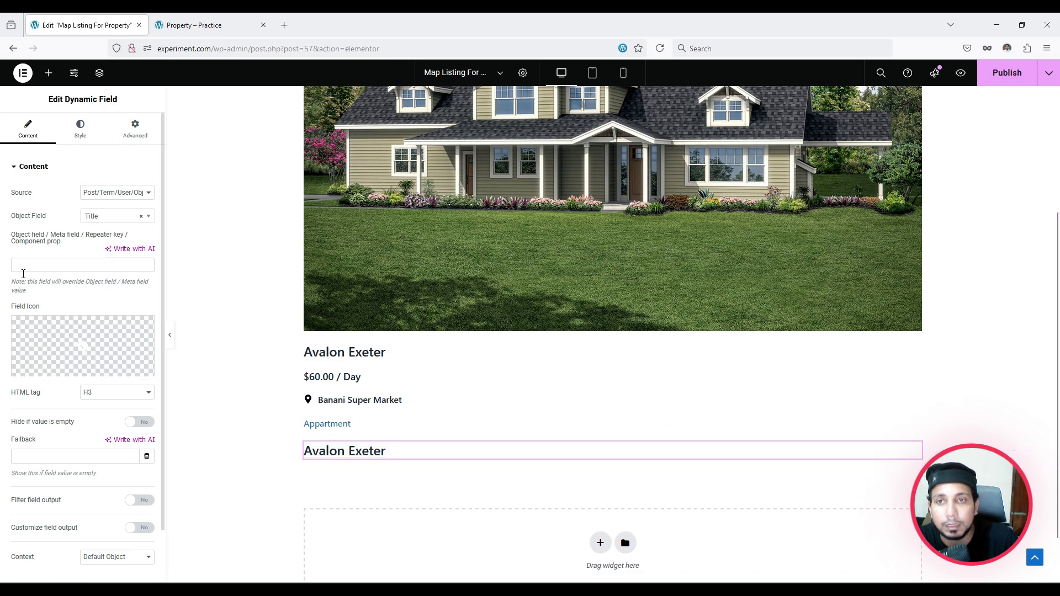
pyautogui.click(110, 200)
pyautogui.click(112, 221)
pyautogui.click(105, 216)
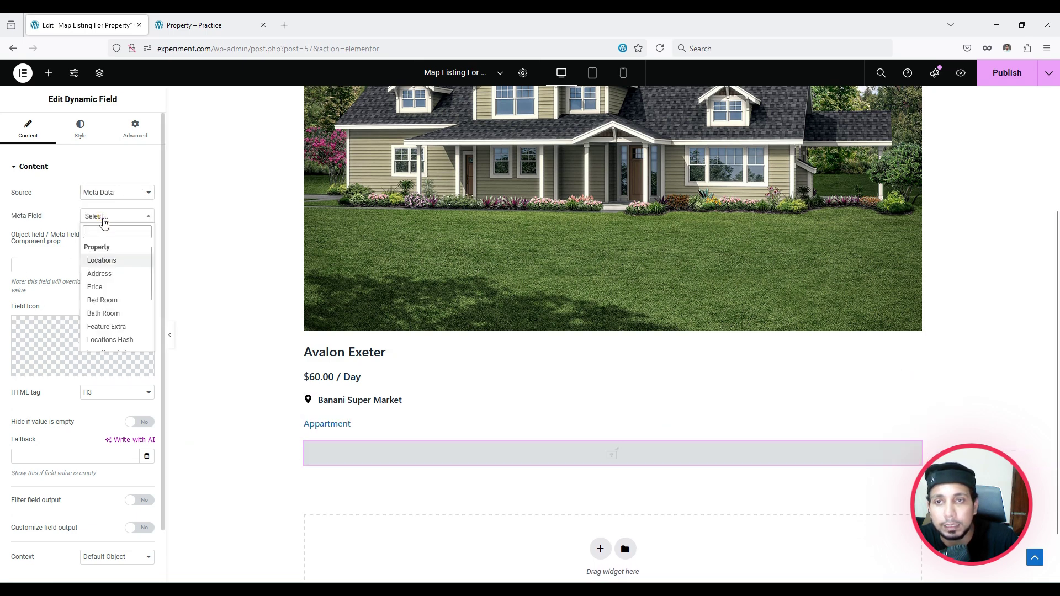
pyautogui.click(110, 300)
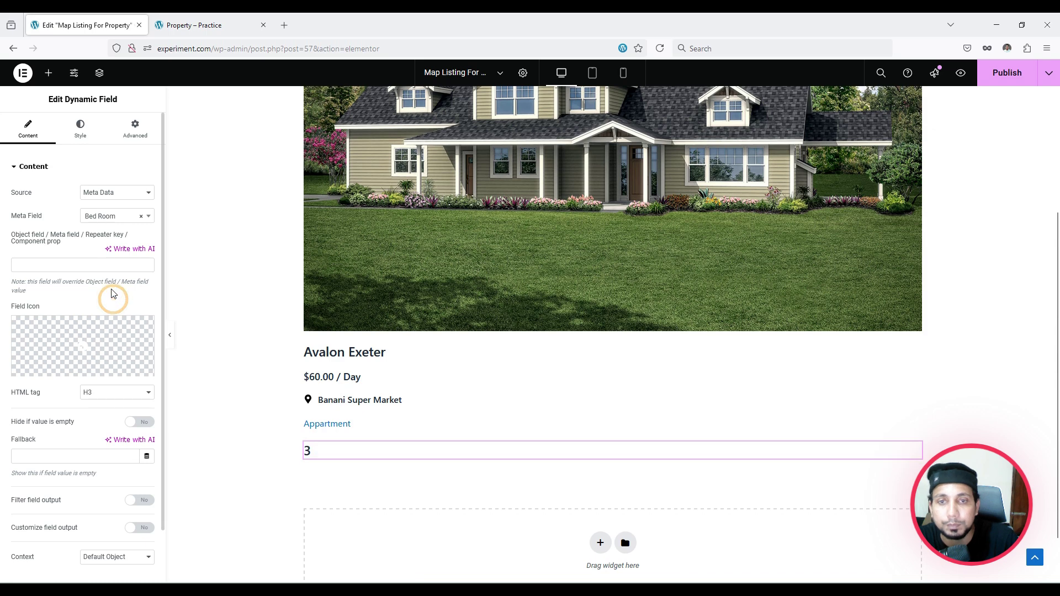
# Set the bedroom field's HTML tag to P and give it the Bed icon from the icon library.
pyautogui.click(113, 392)
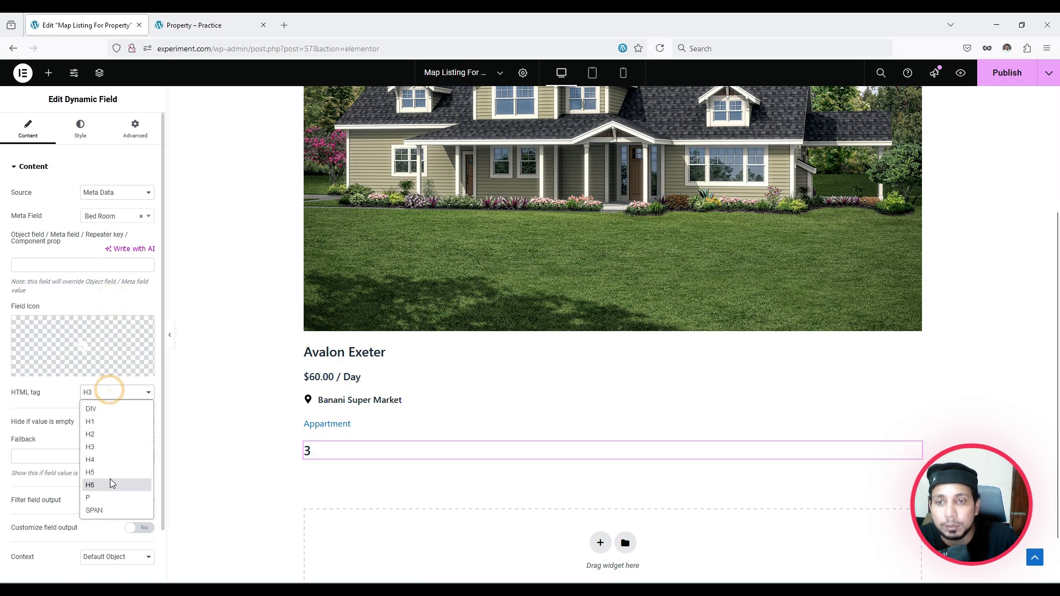
pyautogui.click(105, 497)
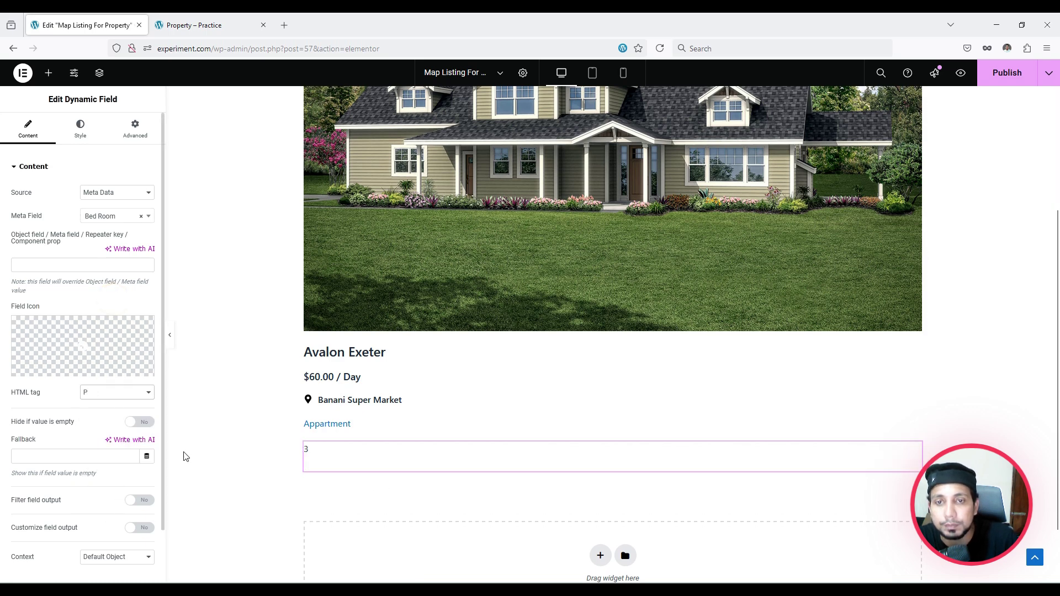
pyautogui.click(73, 356)
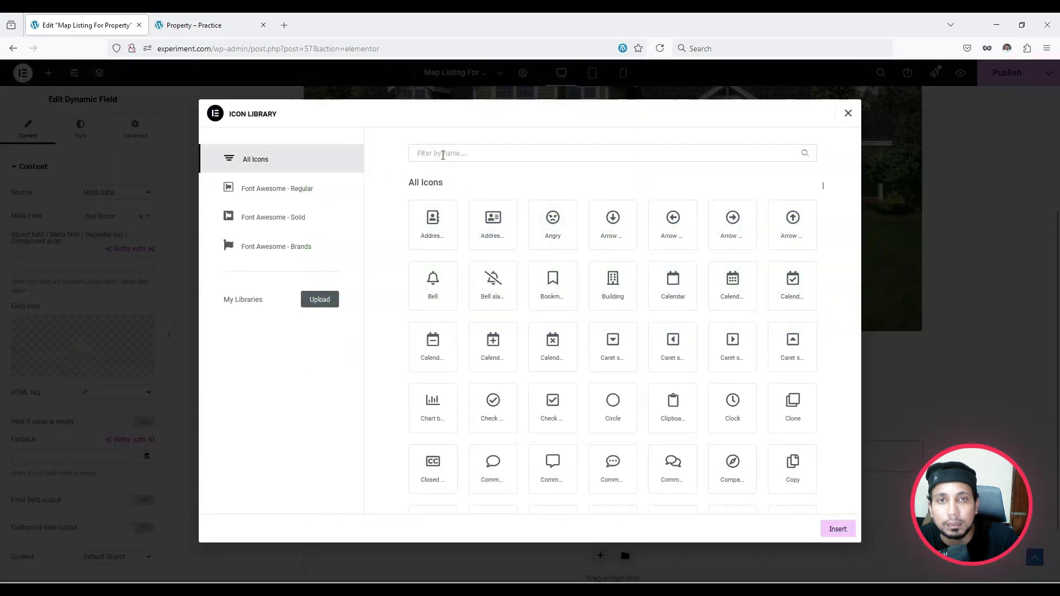
pyautogui.click(442, 155)
pyautogui.write('bed')
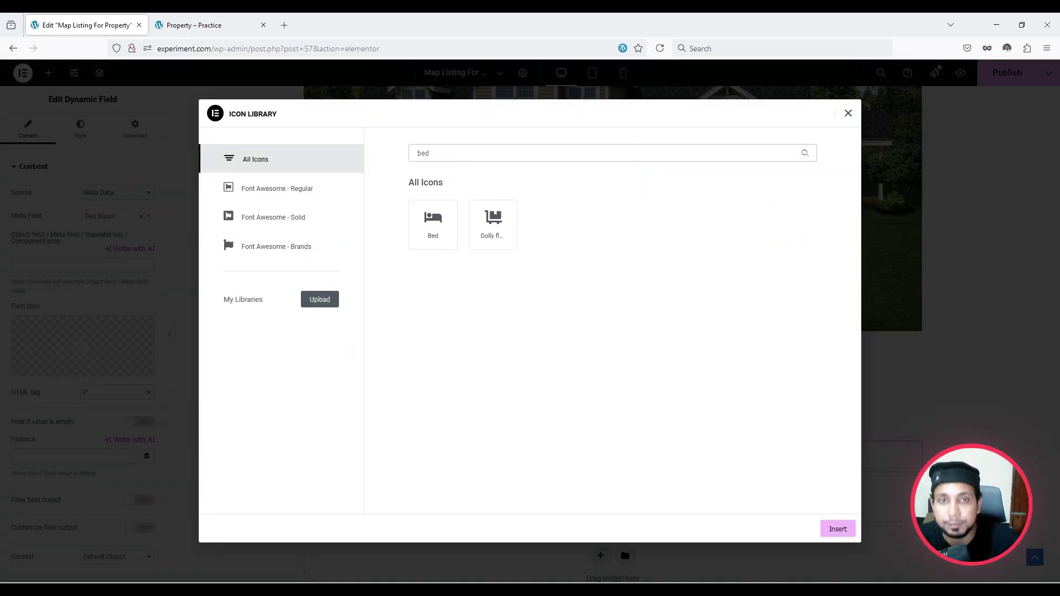
pyautogui.click(433, 220)
pyautogui.click(838, 529)
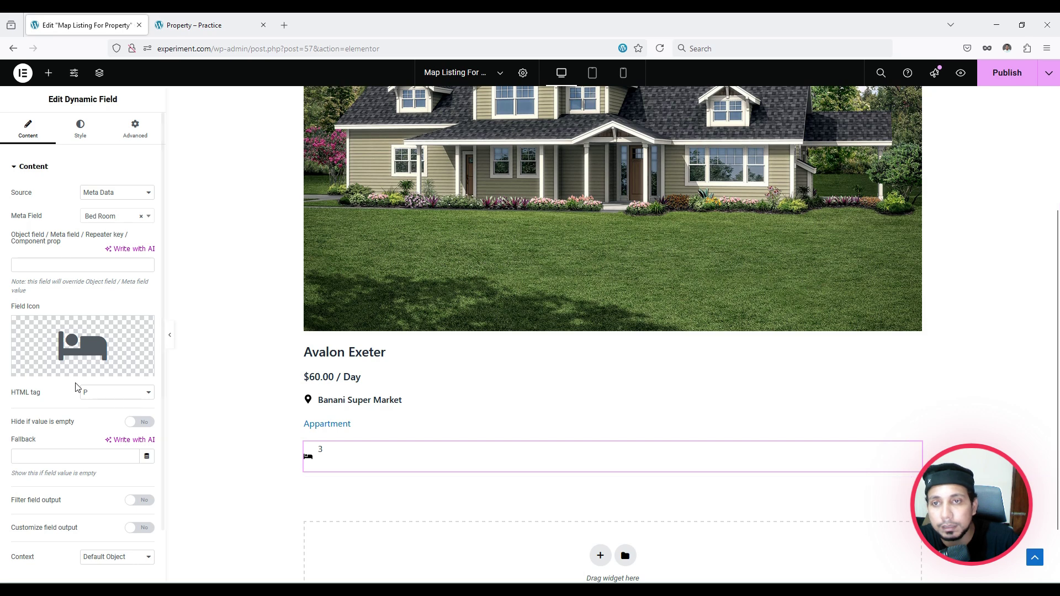
pyautogui.scroll(-2, 63, 415)
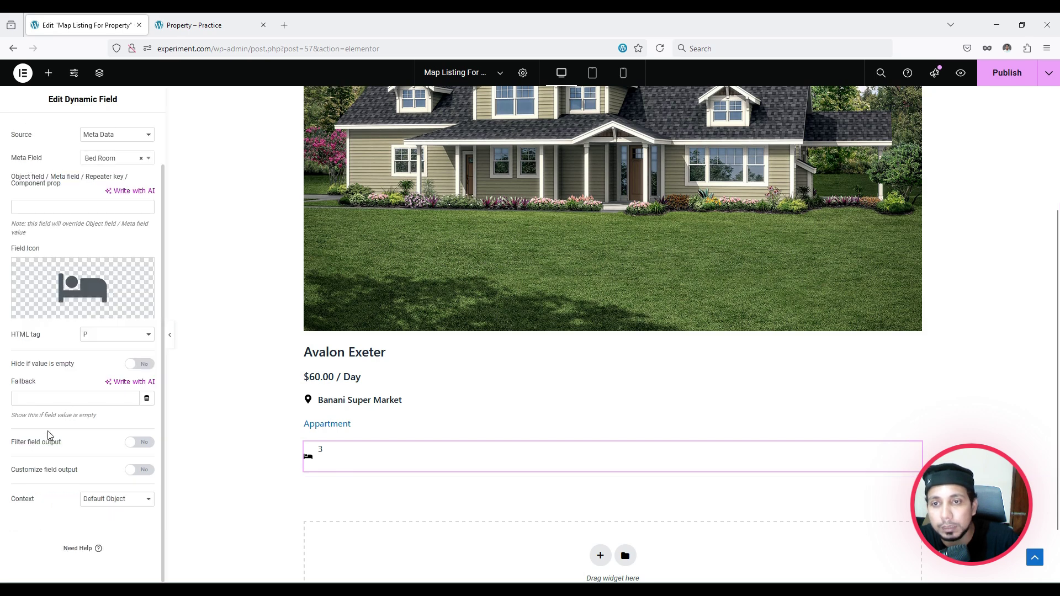
pyautogui.click(138, 470)
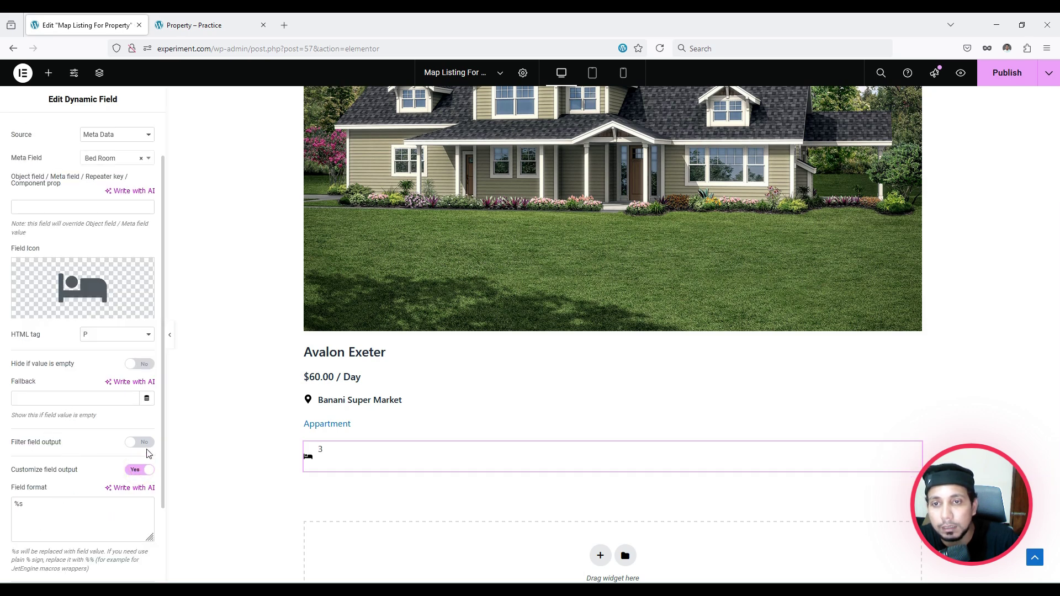
pyautogui.click(140, 443)
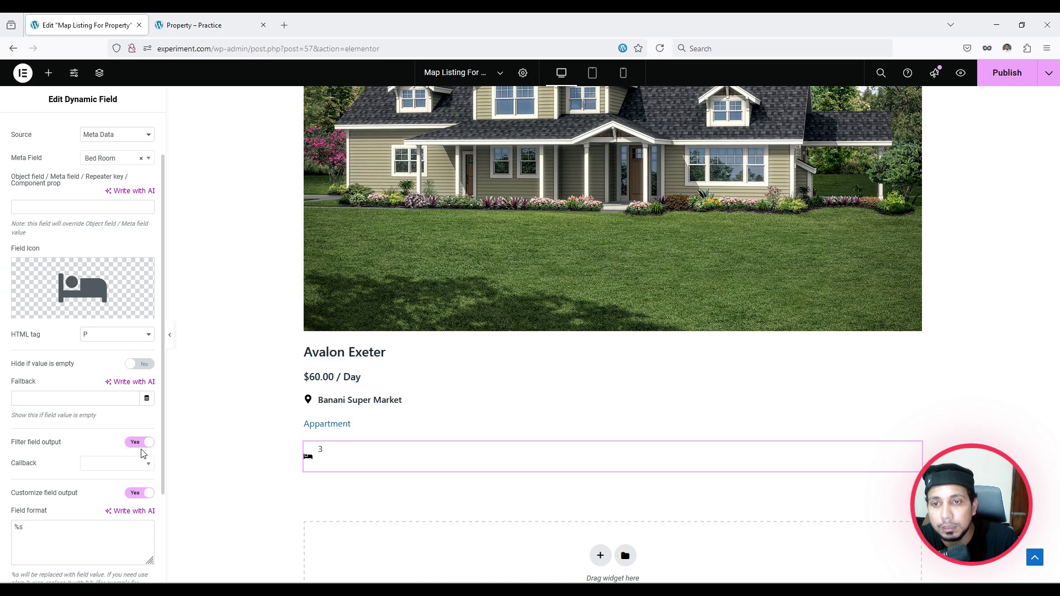
pyautogui.click(139, 442)
pyautogui.click(138, 470)
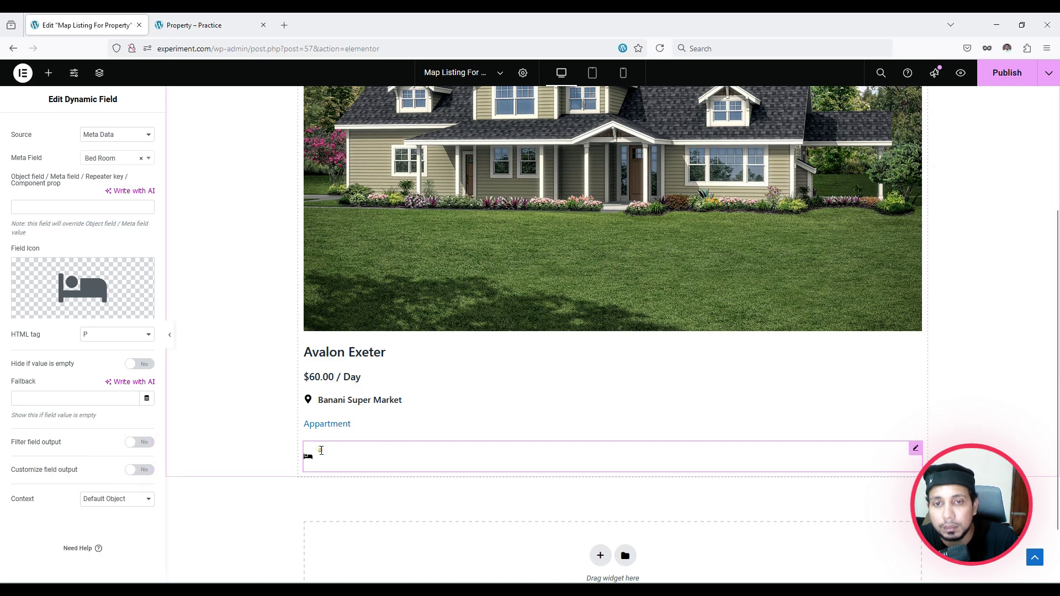
pyautogui.click(321, 450)
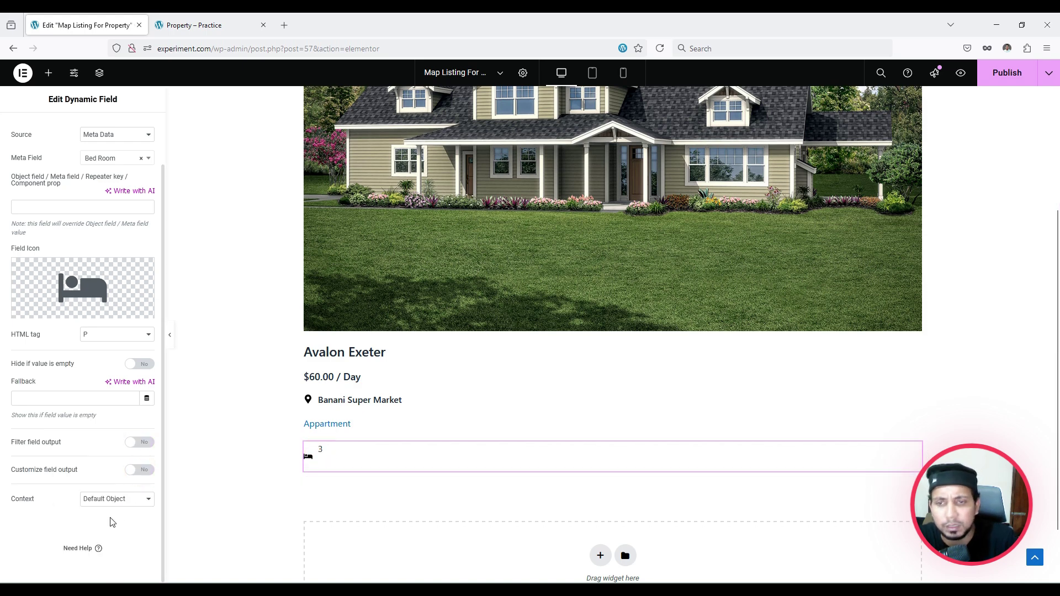
# Give the column that holds the listing content a classic background in white (#FFFFFF).
pyautogui.scroll(3, 351, 437)
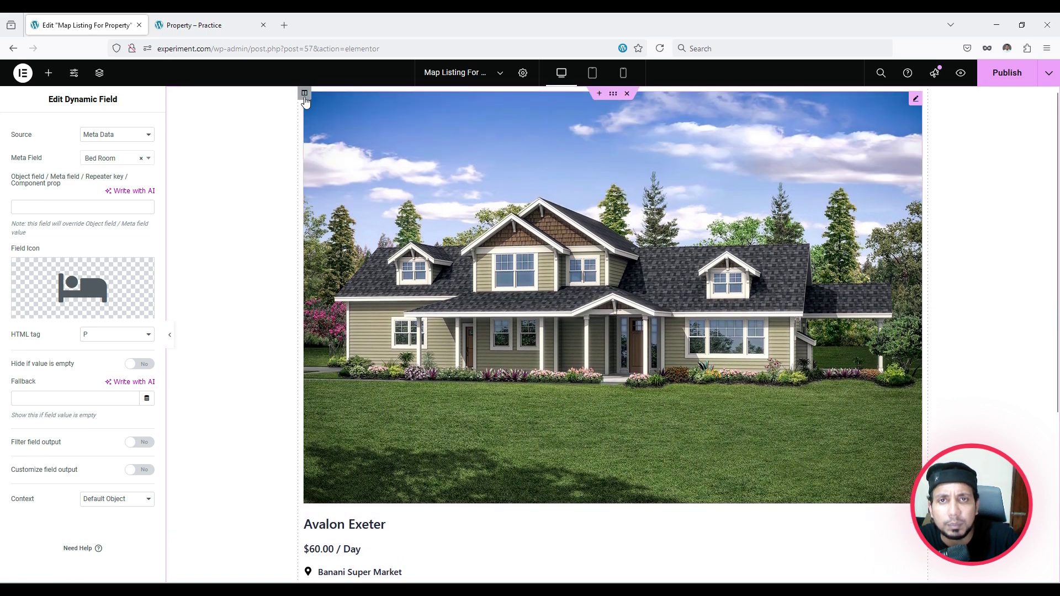
pyautogui.click(304, 95)
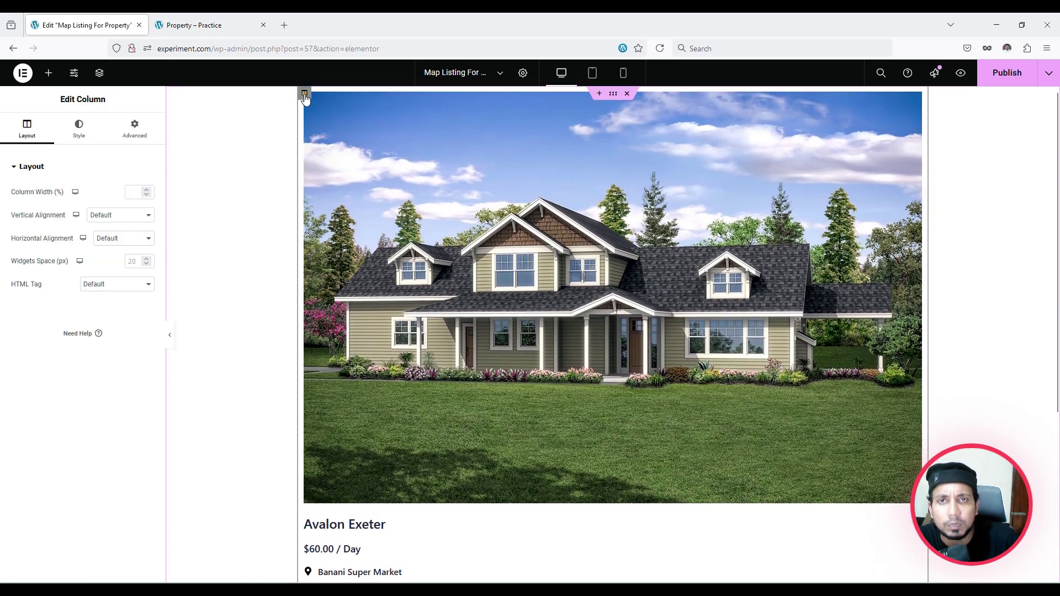
pyautogui.click(82, 132)
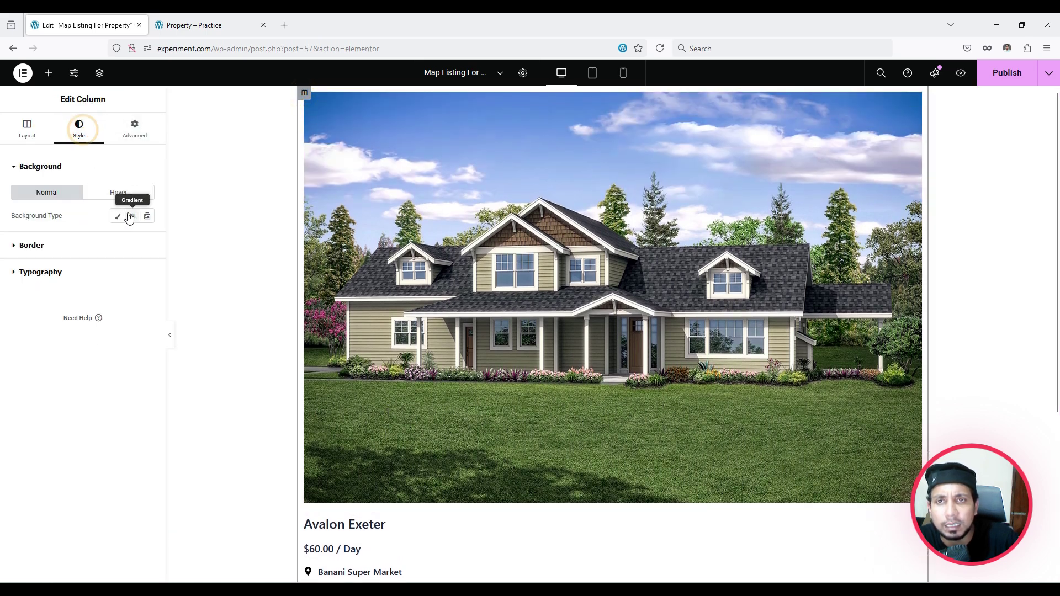
pyautogui.click(118, 216)
pyautogui.click(147, 239)
pyautogui.click(125, 294)
pyautogui.moveTo(91, 284); pyautogui.dragTo(81, 280)
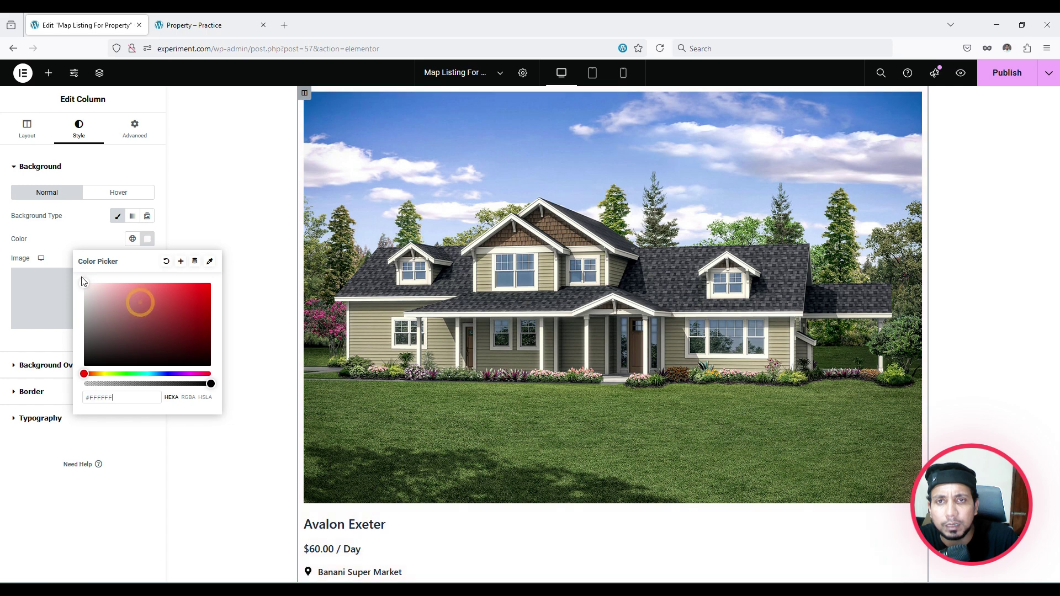
pyautogui.click(61, 237)
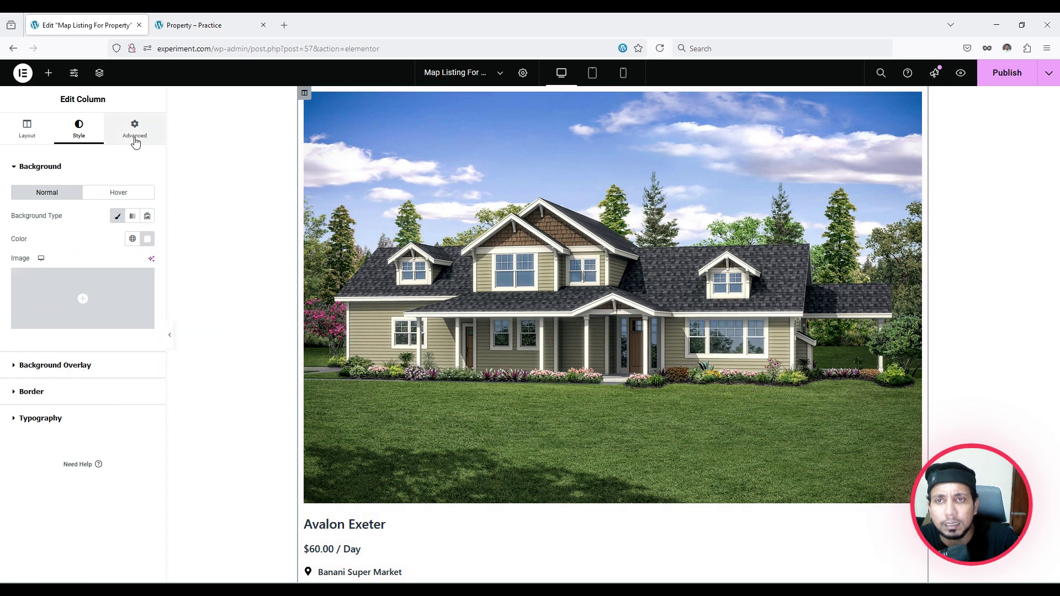
# Set the column's padding to a linked 15 px on all four sides.
pyautogui.click(134, 132)
pyautogui.click(147, 249)
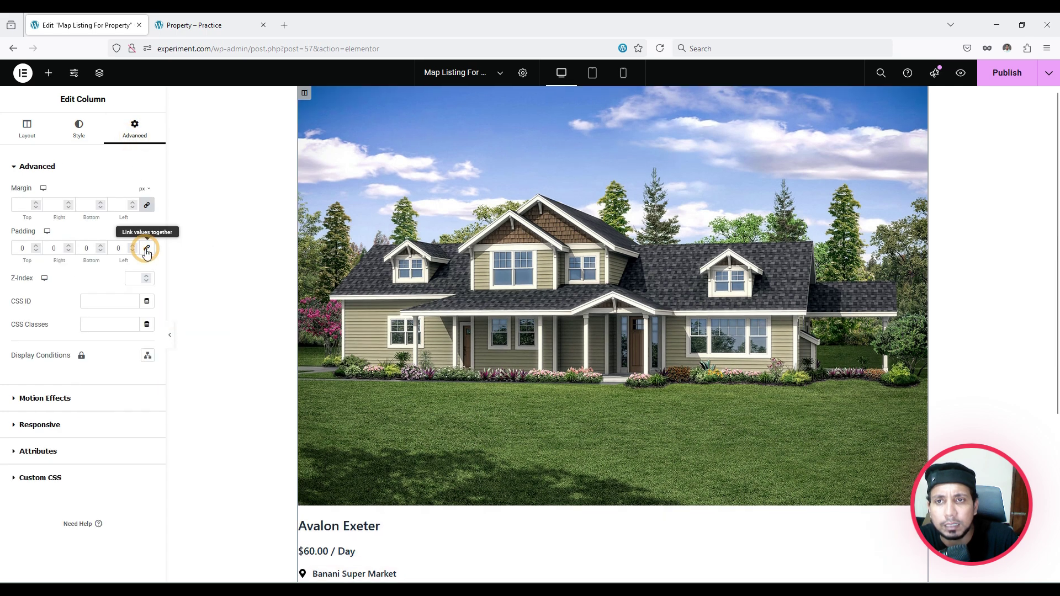
pyautogui.write('12')
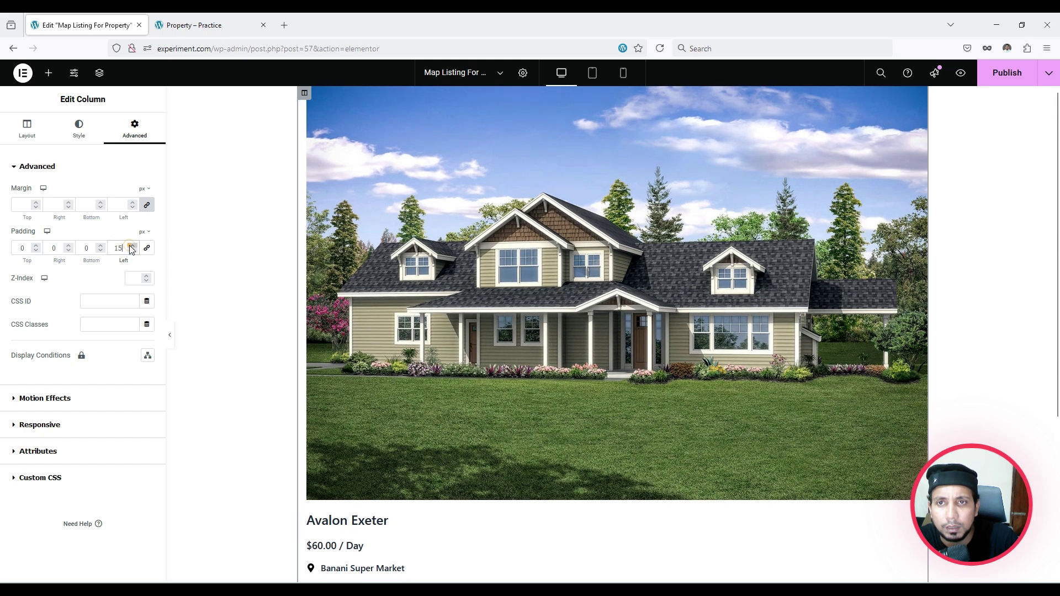
pyautogui.click(148, 249)
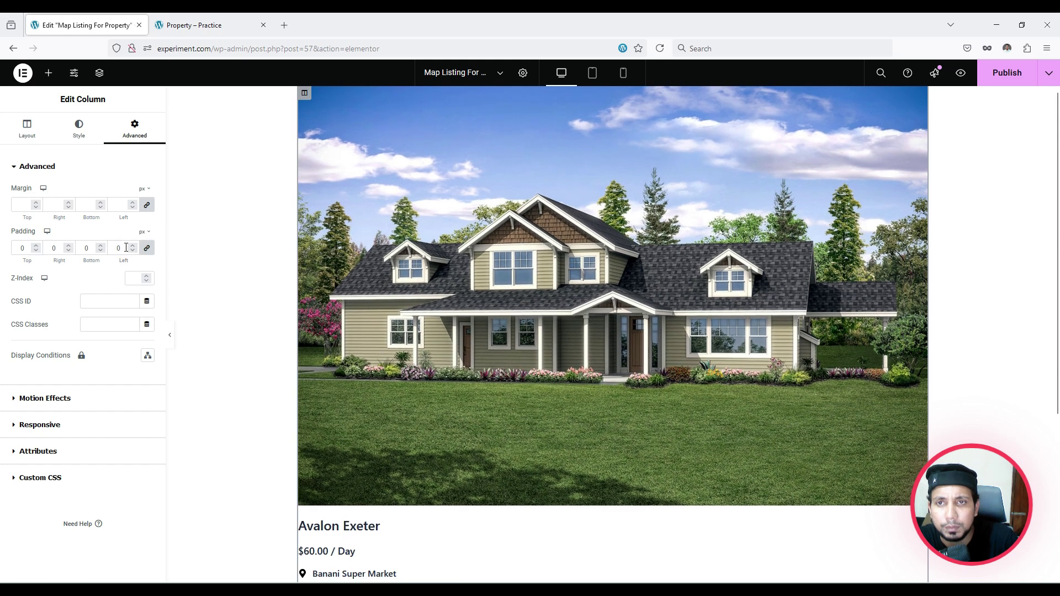
pyautogui.write('15')
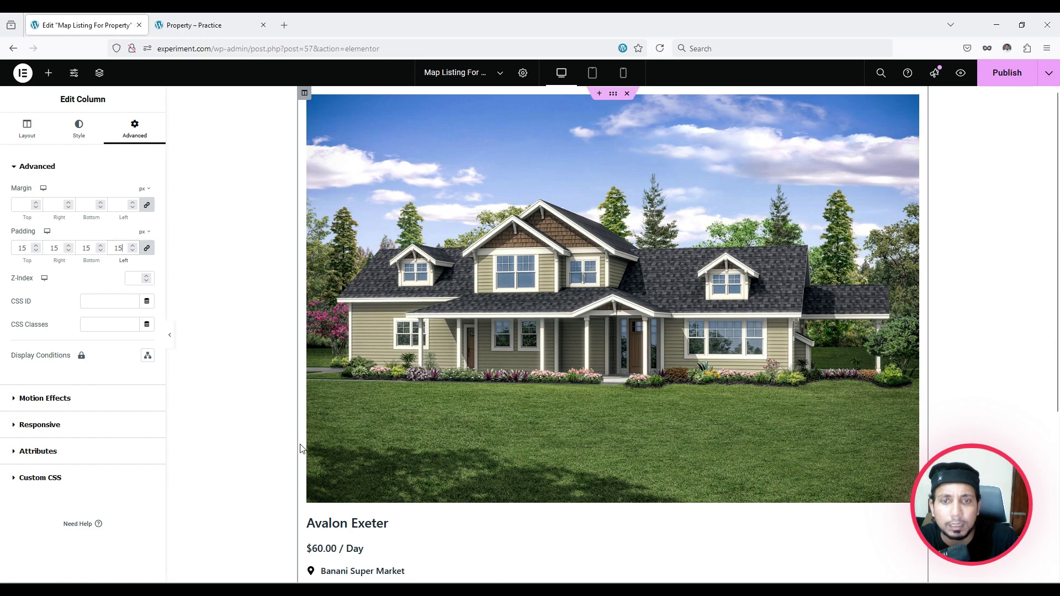
# Look over the finished listing item layout and publish it.
pyautogui.scroll(-2, 253, 442)
pyautogui.scroll(-1, 253, 442)
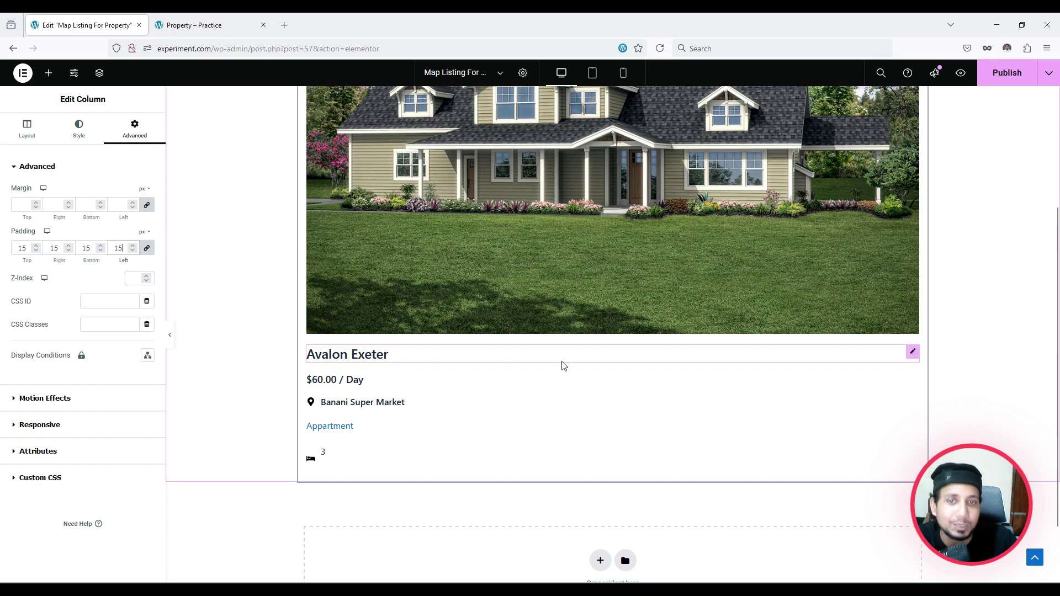
pyautogui.scroll(3, 694, 339)
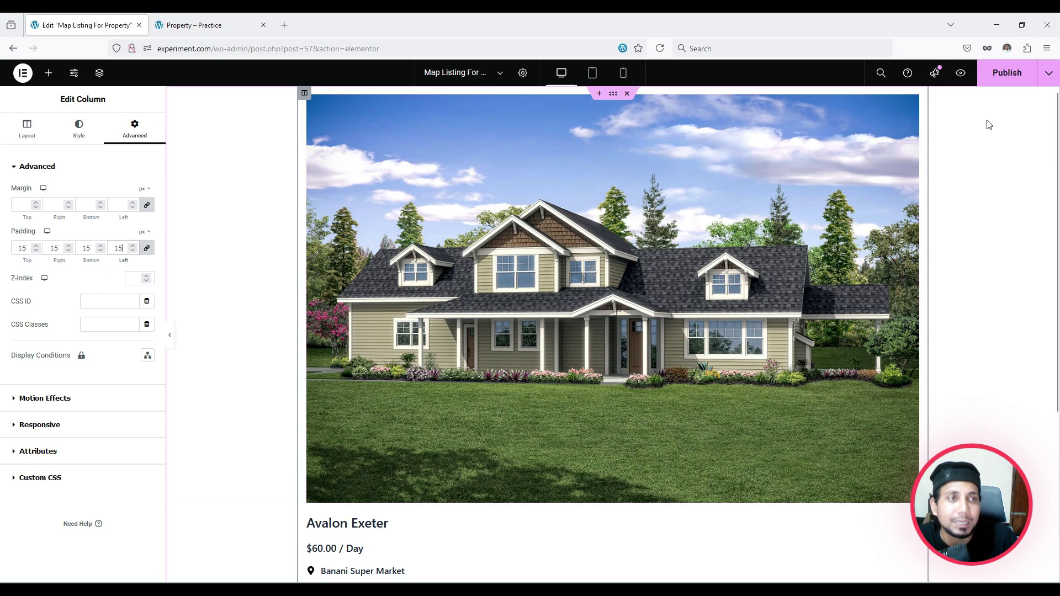
pyautogui.click(1008, 74)
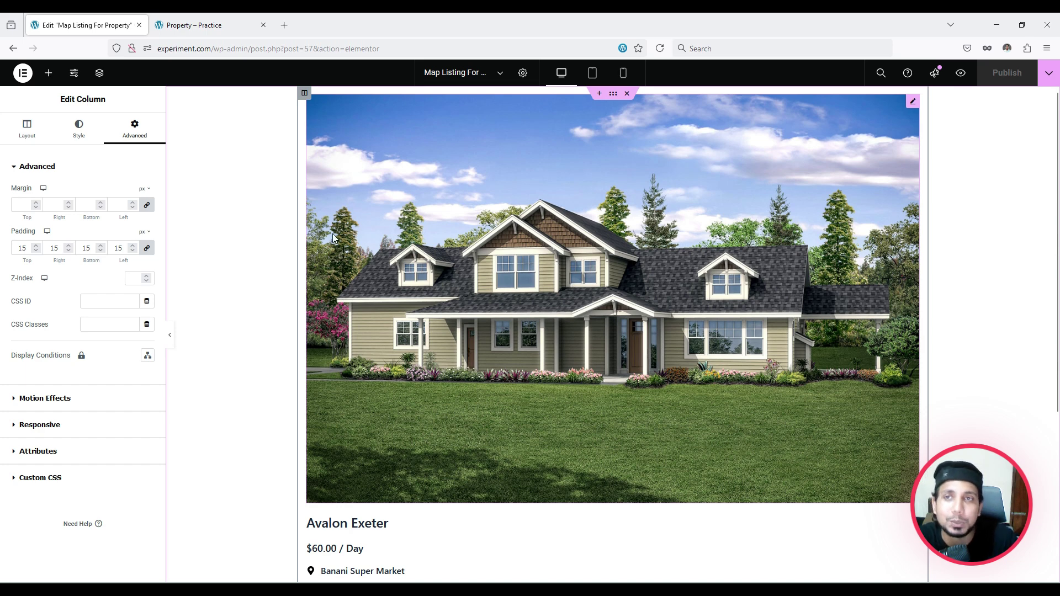
# Exit to WordPress and open the Home page for editing with Elementor.
pyautogui.click(22, 75)
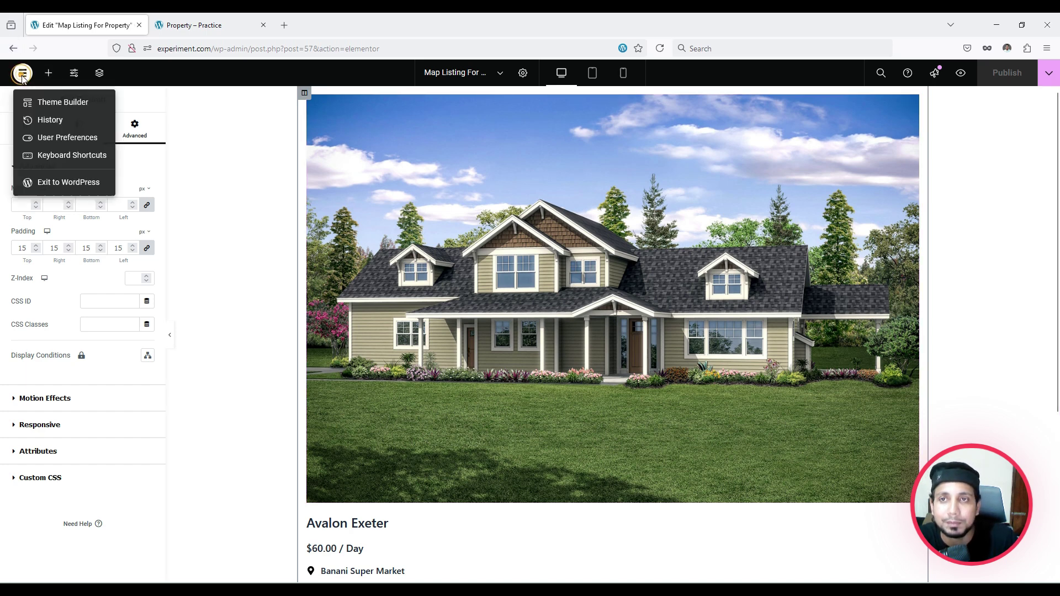
pyautogui.click(55, 184)
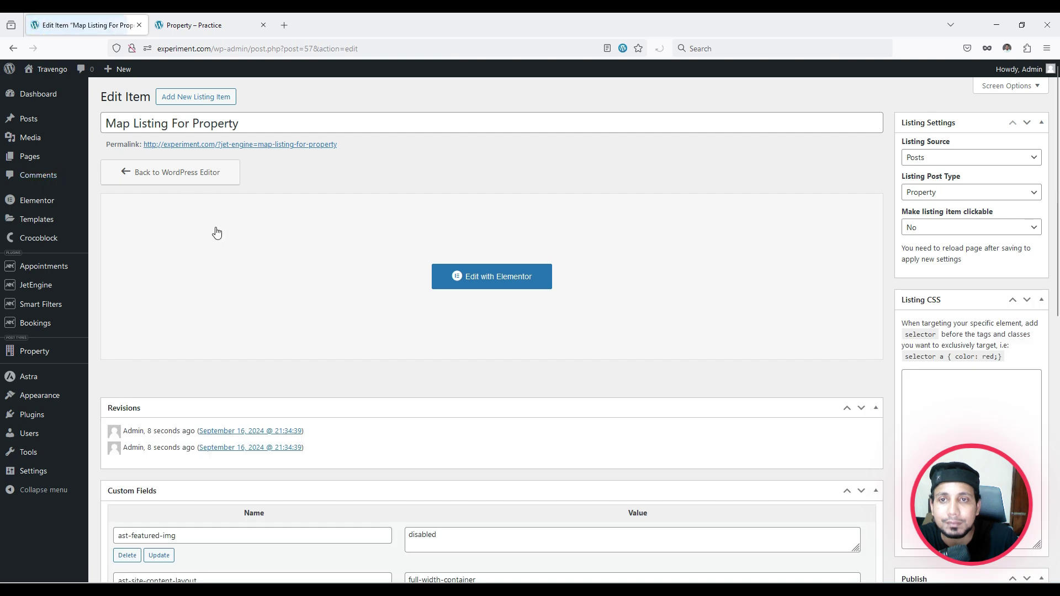
pyautogui.click(35, 160)
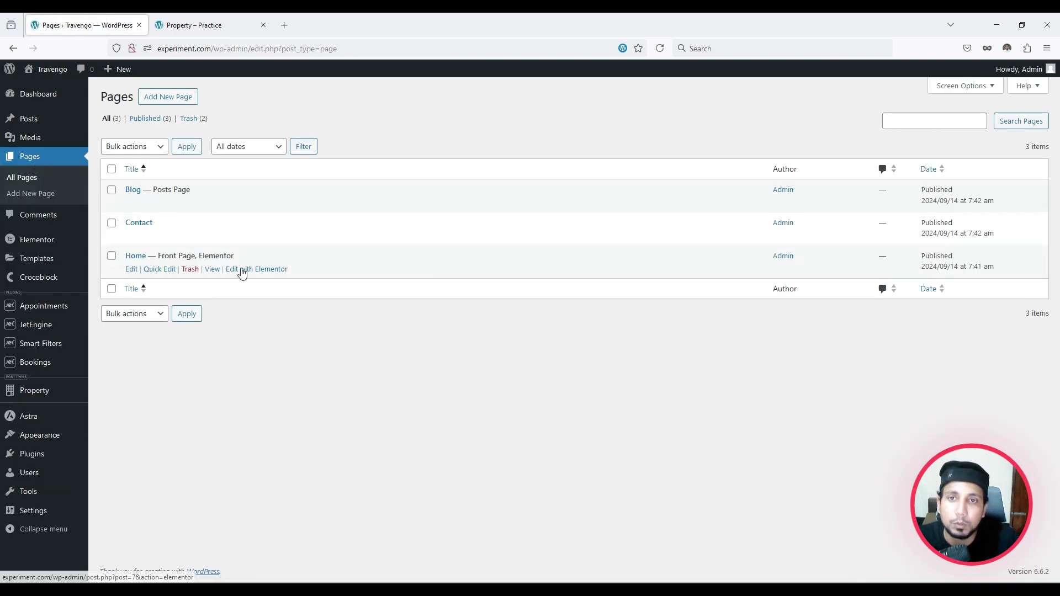
pyautogui.click(239, 268)
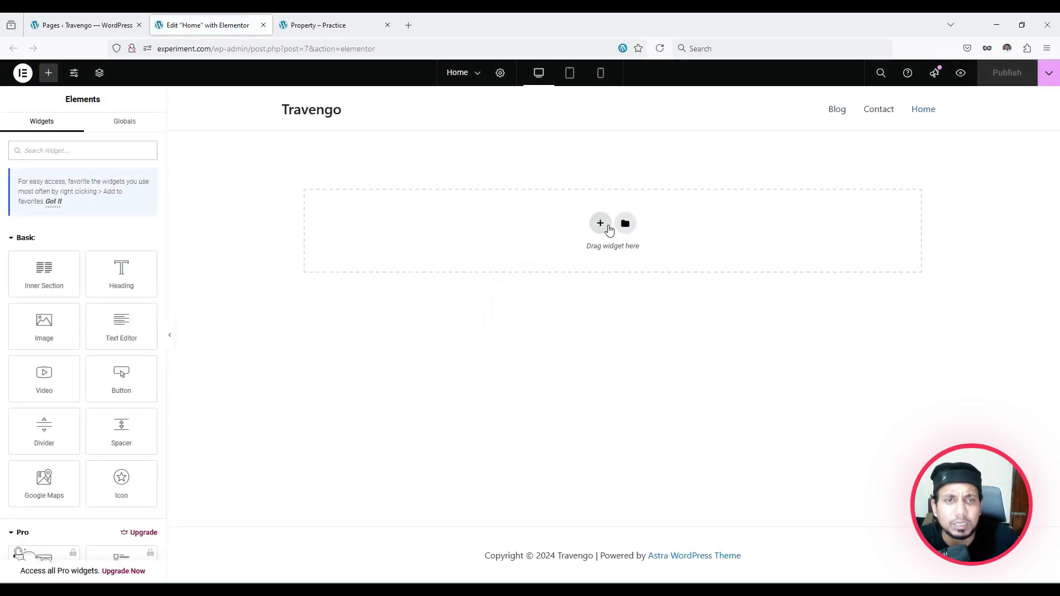
# Add a single-column section to the Home page and set its top and bottom margins to 100 px.
pyautogui.click(608, 227)
pyautogui.click(479, 252)
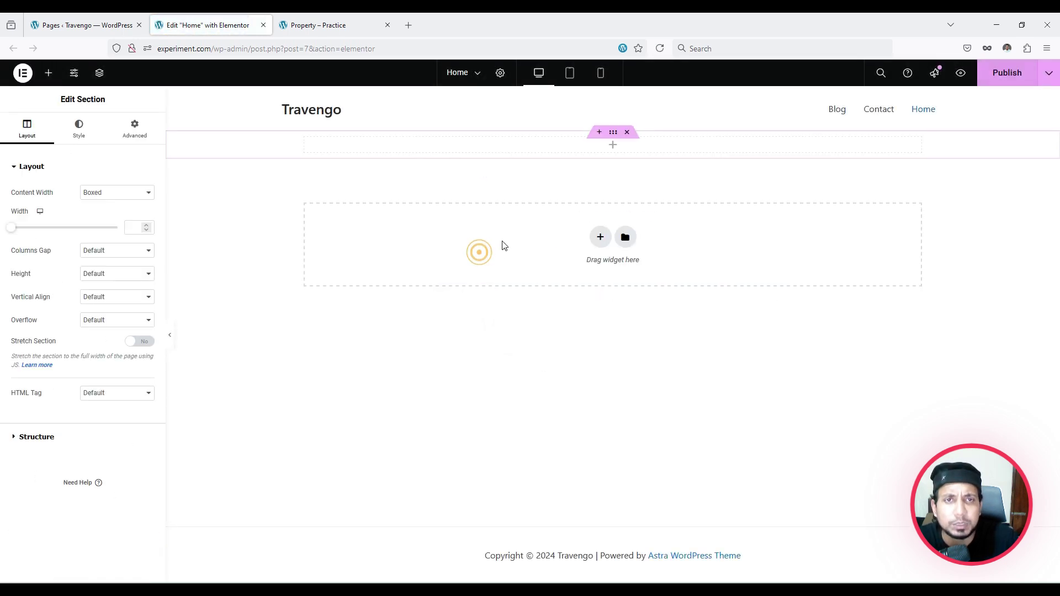
pyautogui.click(134, 135)
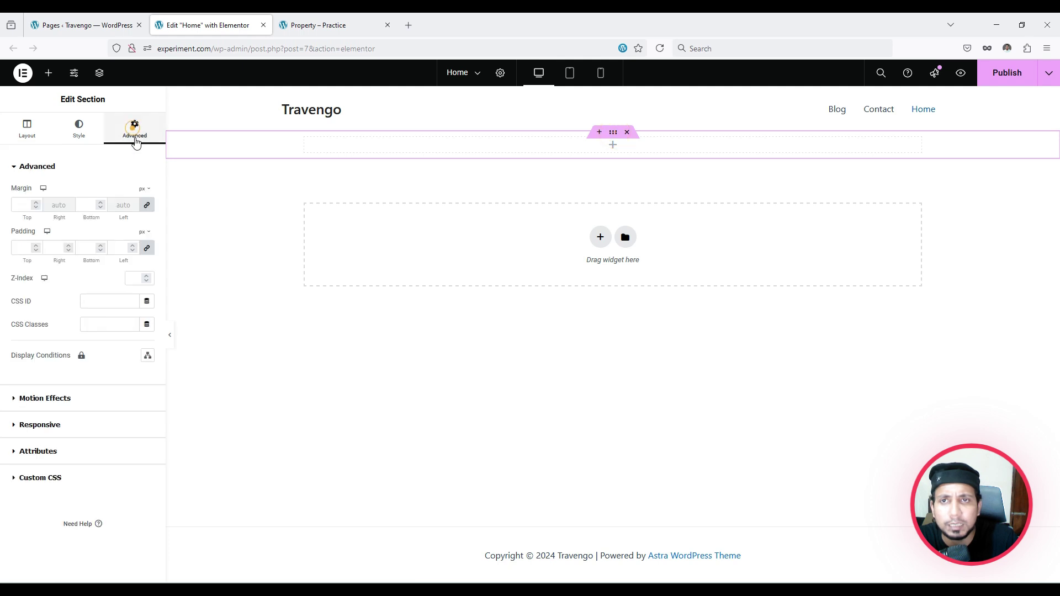
pyautogui.click(147, 204)
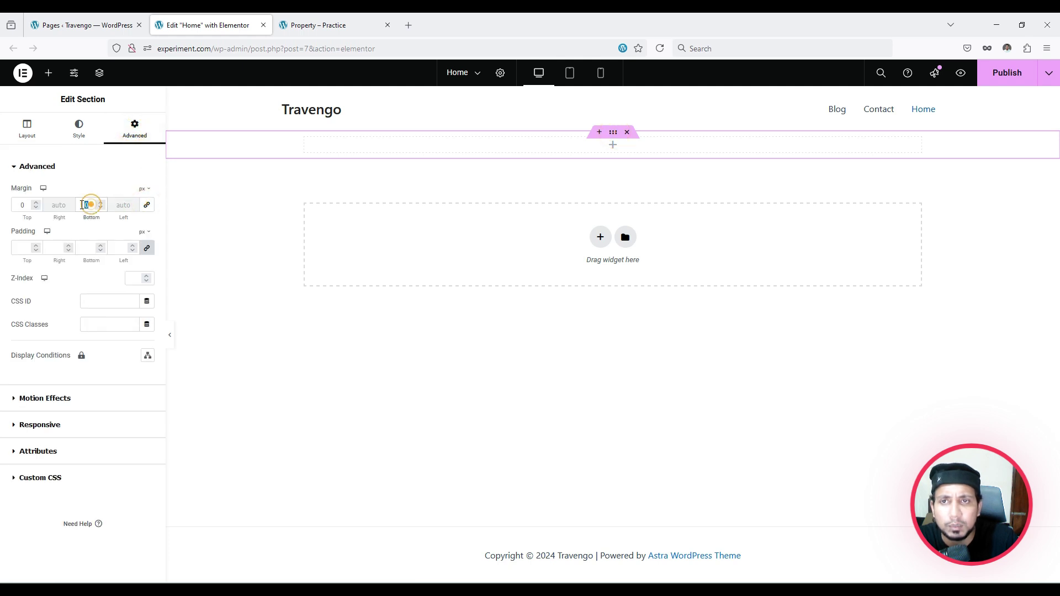
pyautogui.write('100')
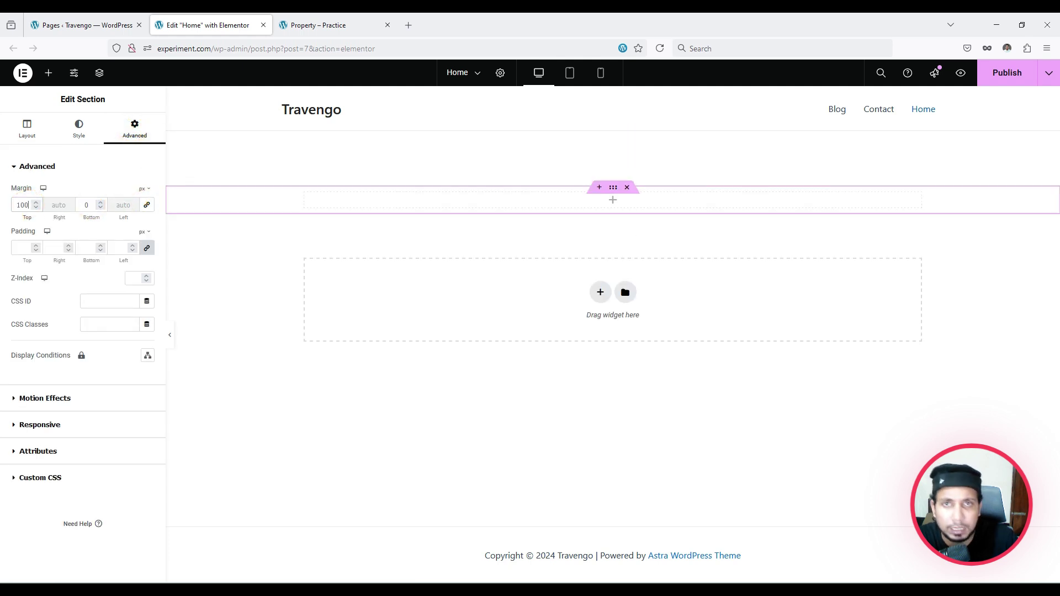
pyautogui.click(89, 204)
pyautogui.write('100')
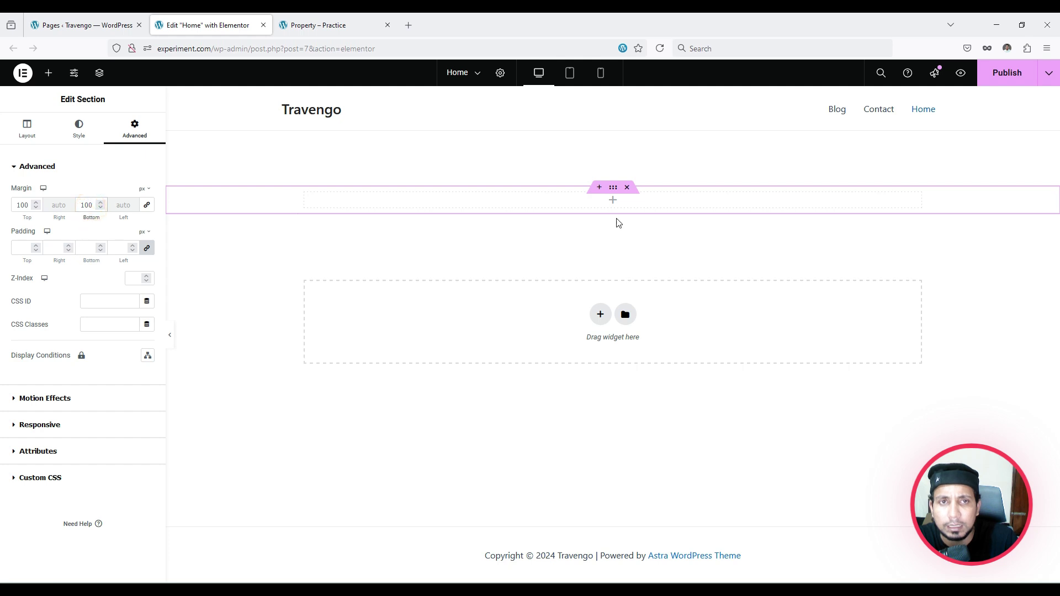
# Find the Map Listing widget by searching for "map" and place it in the new section.
pyautogui.click(613, 202)
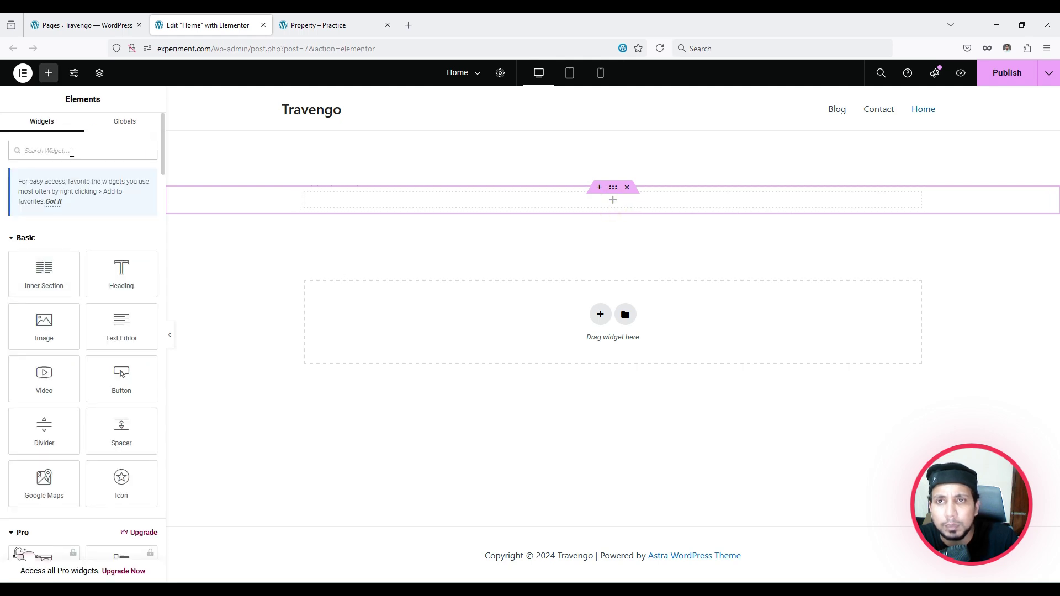
pyautogui.write('map')
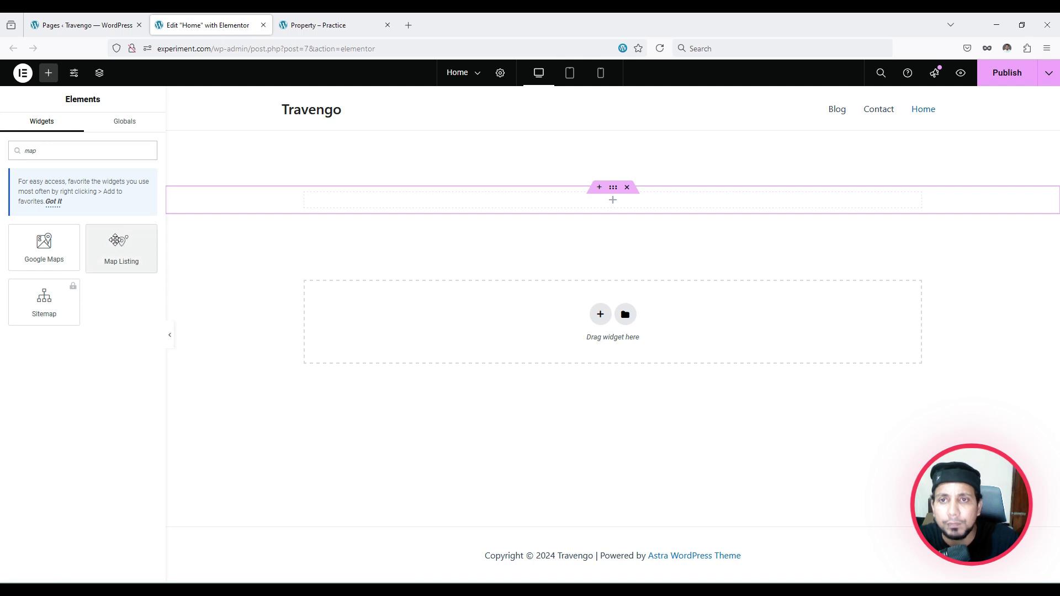
pyautogui.moveTo(123, 250); pyautogui.dragTo(616, 197)
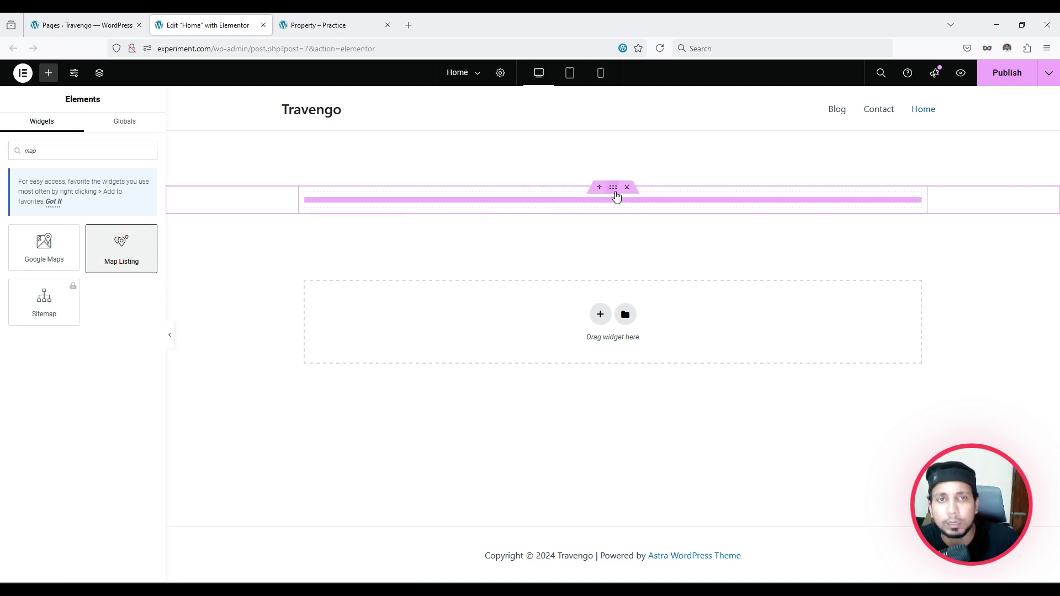
pyautogui.moveTo(105, 255); pyautogui.dragTo(550, 209)
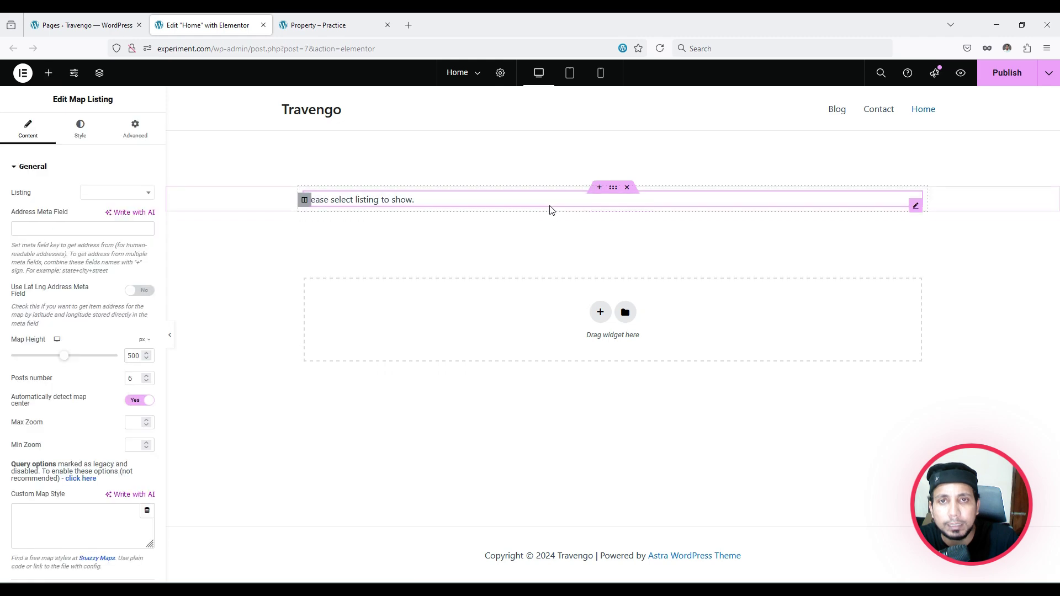
# Check the status of the Maps Listings module in the JetEngine dashboard, and return to the Home page editor.
pyautogui.click(83, 24)
pyautogui.moveTo(49, 327)
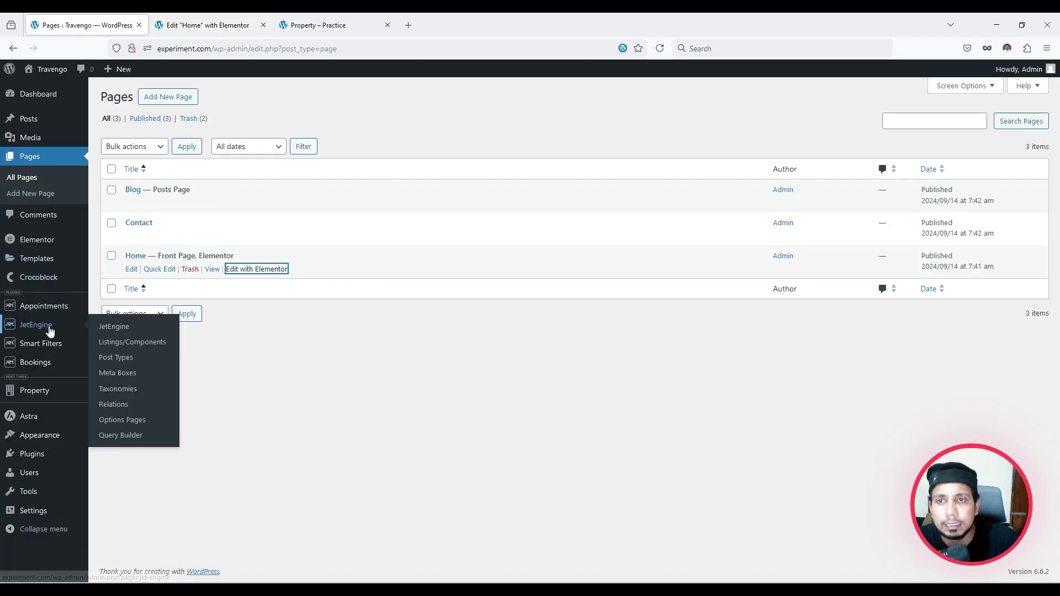
pyautogui.click(125, 329)
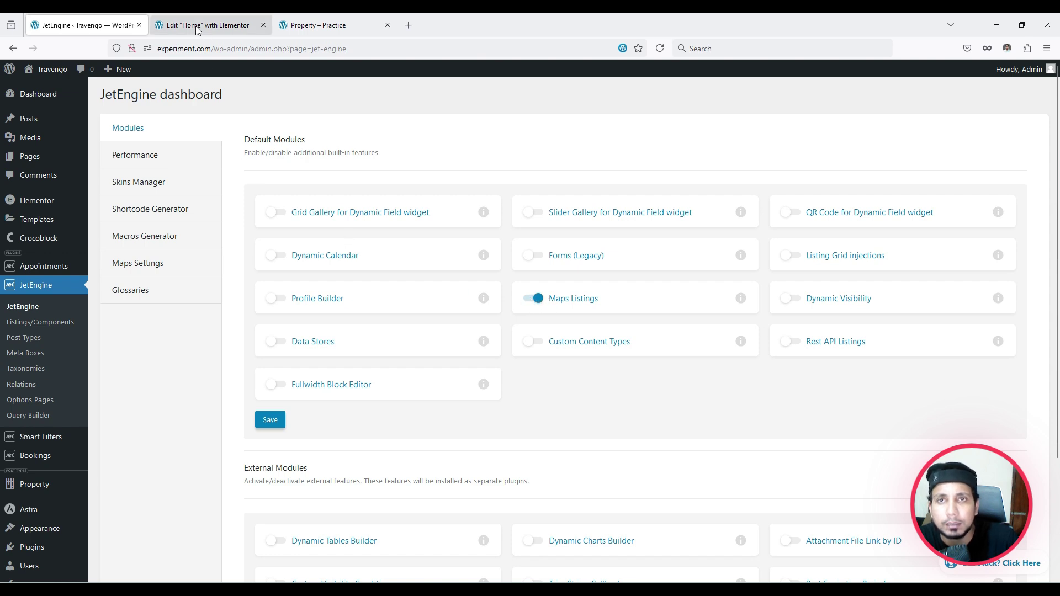
pyautogui.click(246, 25)
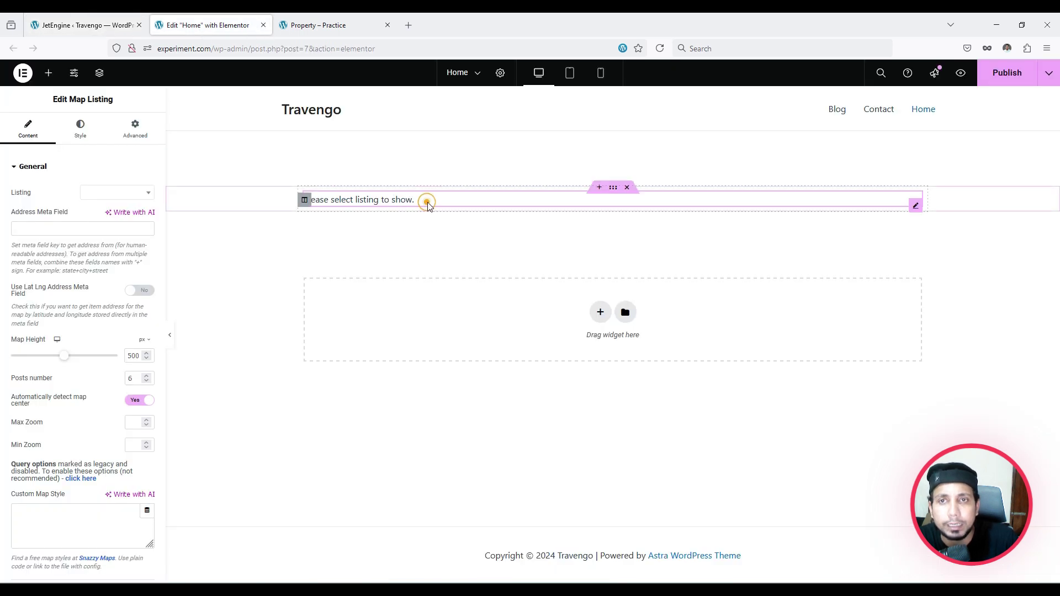
# Find the "Map Listing For Property" listing by searching for "pro" and assign it to the Map Listing widget.
pyautogui.click(117, 193)
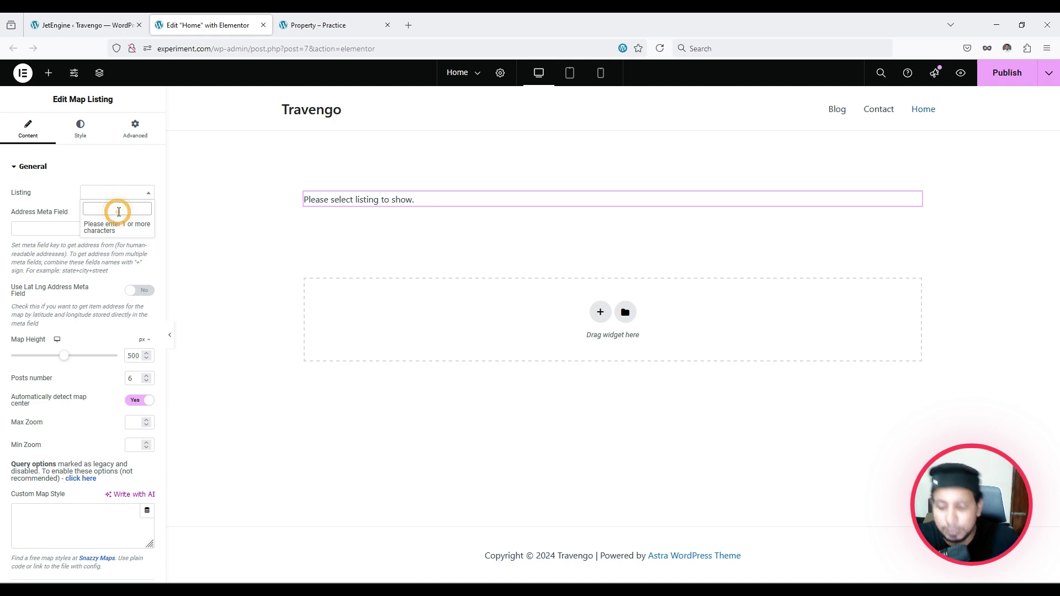
pyautogui.write('pro')
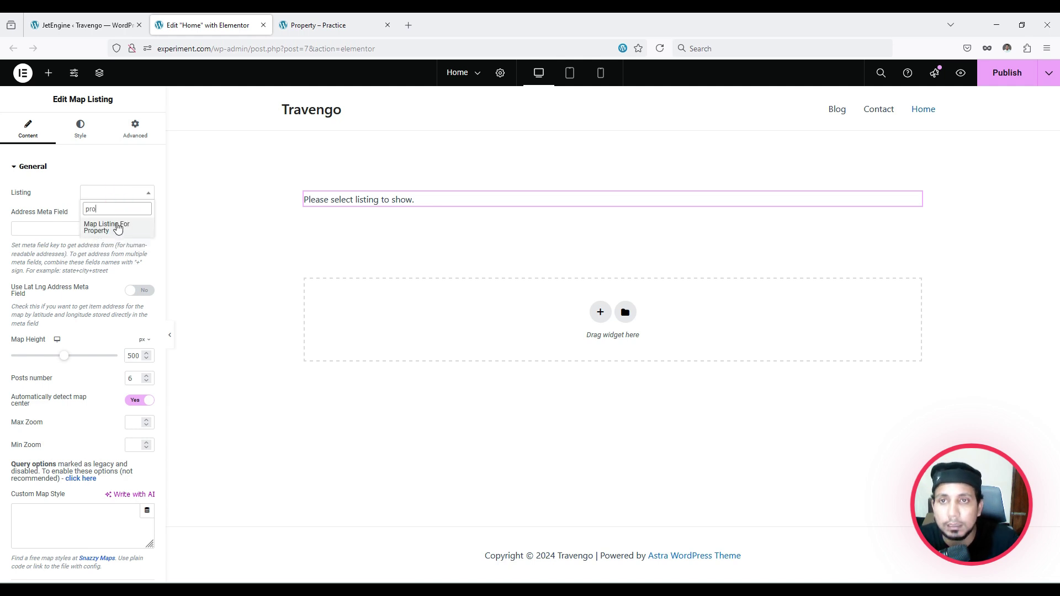
pyautogui.click(118, 228)
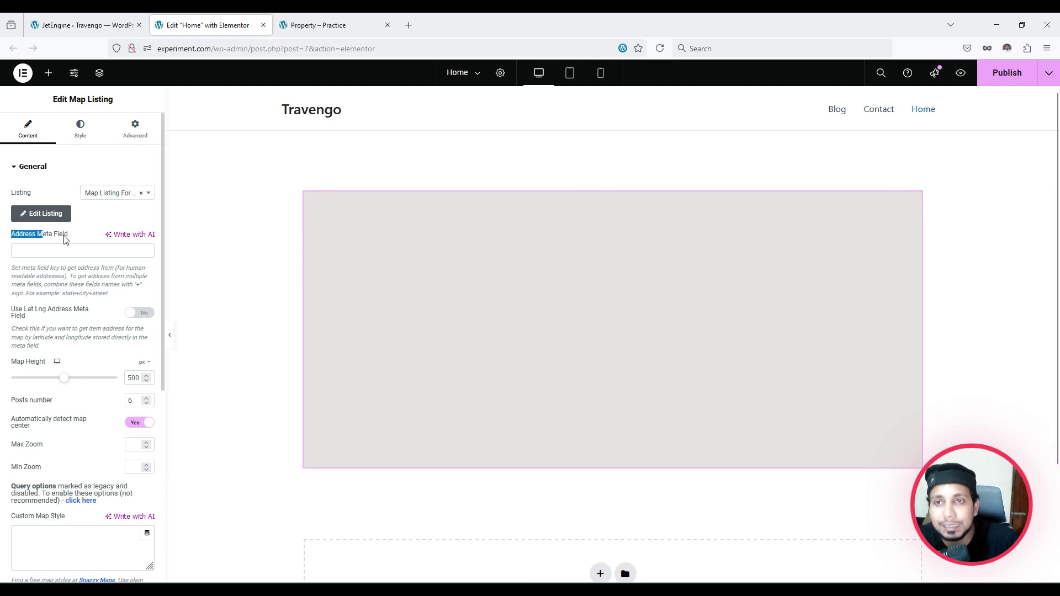
# Leave the widget's Address Meta Field for the WordPress admin and open the Avalon Exeter property for editing.
pyautogui.moveTo(64, 236); pyautogui.dragTo(69, 236)
pyautogui.click(54, 249)
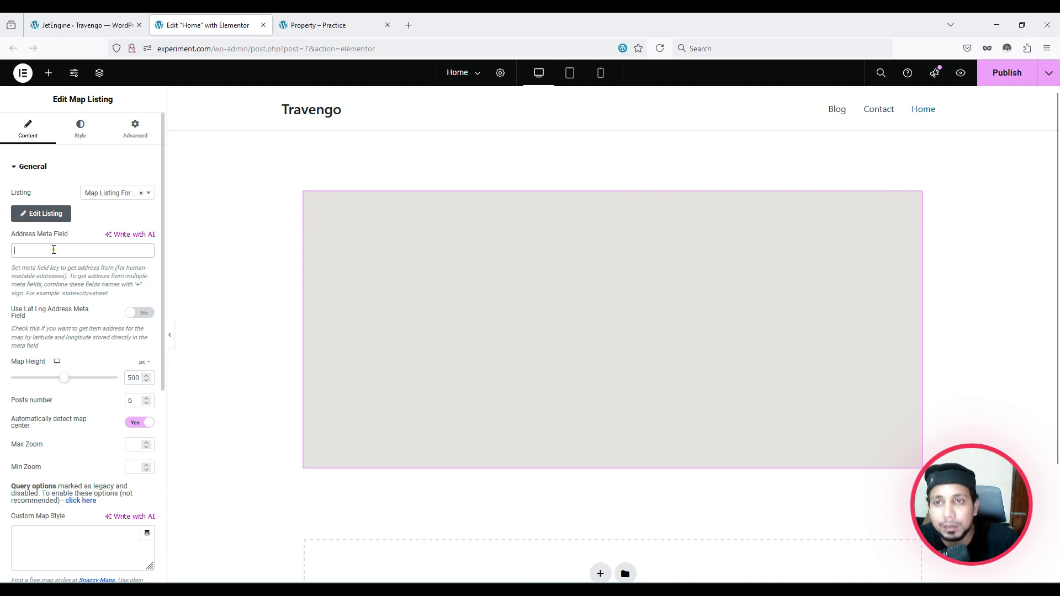
pyautogui.click(90, 14)
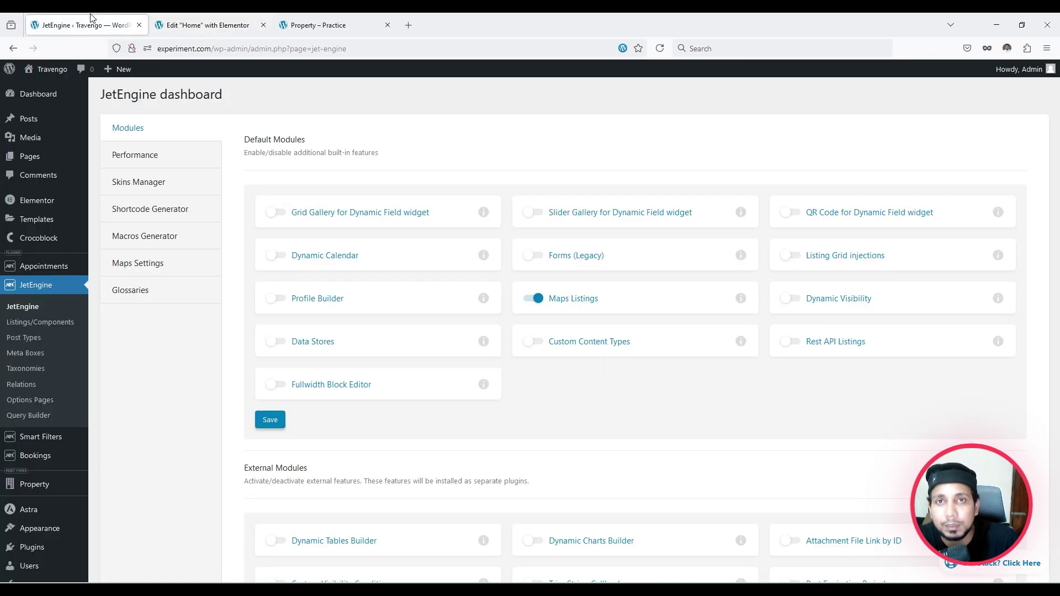
pyautogui.click(39, 483)
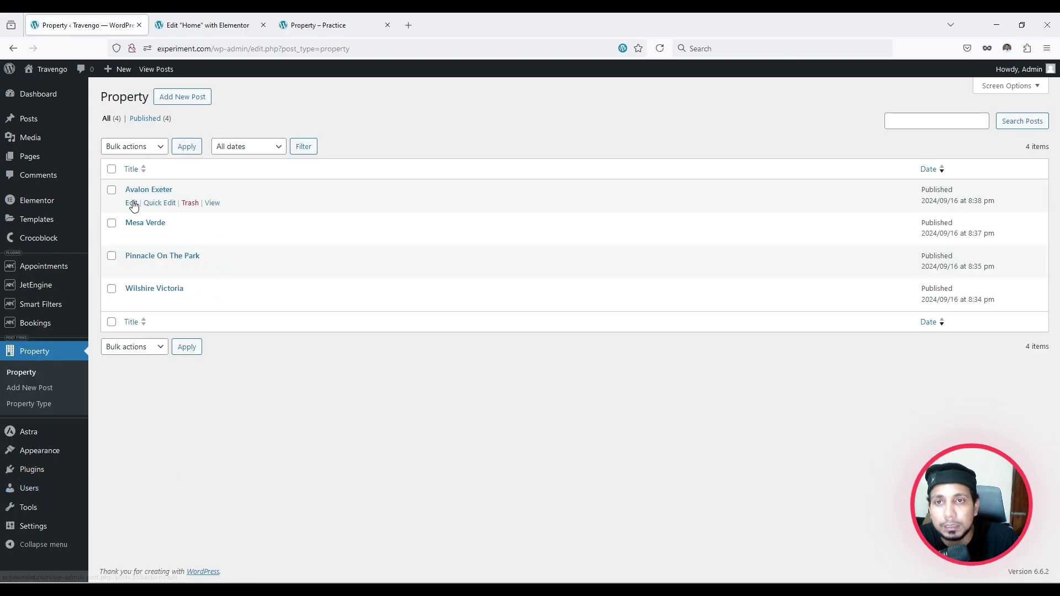
pyautogui.click(131, 203)
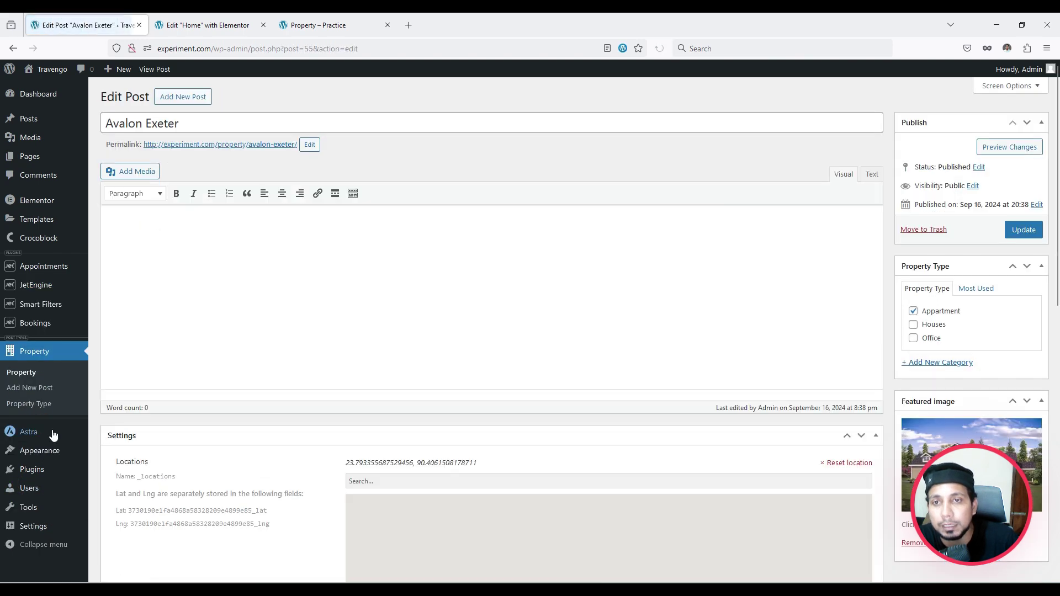
# Copy the Address field's name from the property's settings and enter _address as the Map Listing widget's Address Meta Field.
pyautogui.moveTo(50, 424)
pyautogui.scroll(-4, 51, 424)
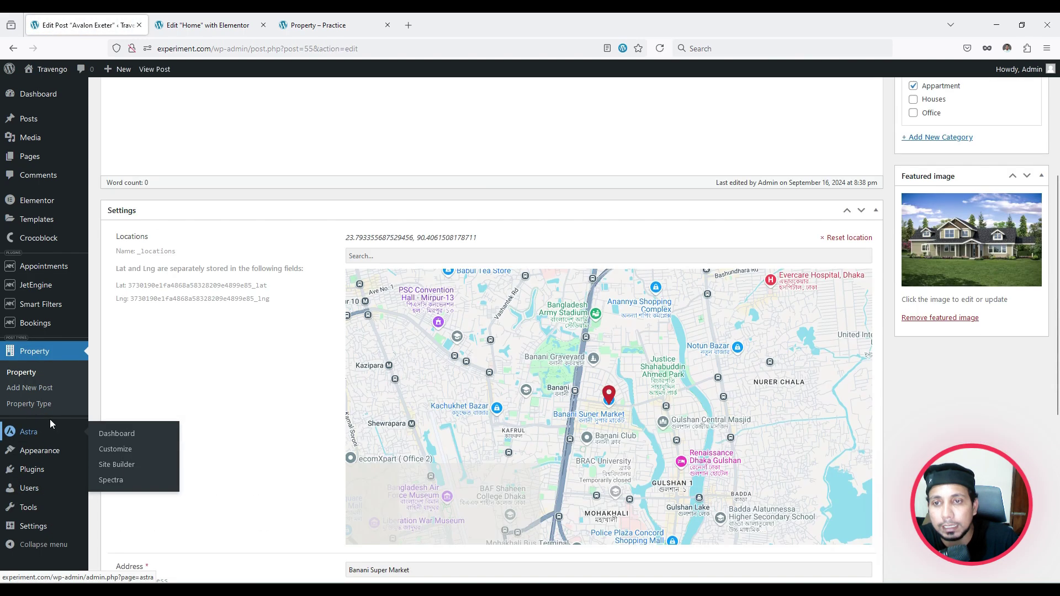
pyautogui.scroll(-1, 51, 425)
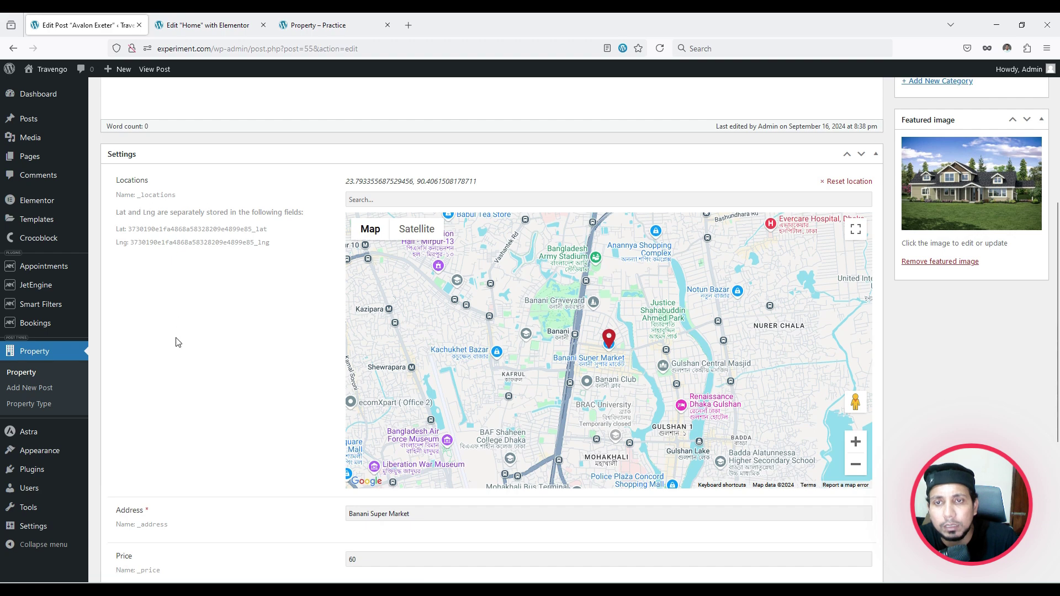
pyautogui.scroll(-3, 177, 342)
pyautogui.rightClick(152, 357)
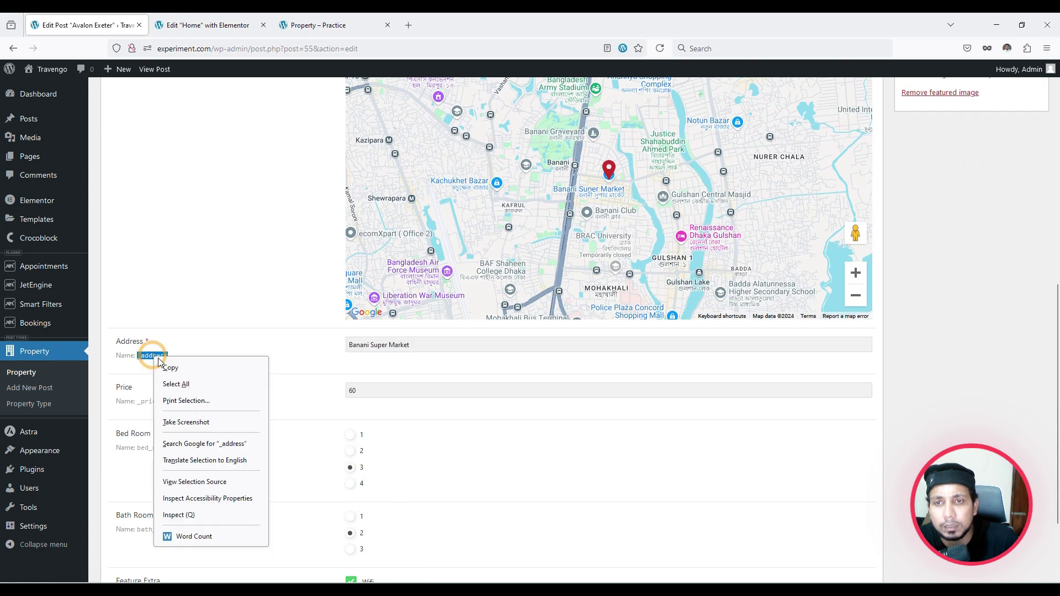
pyautogui.click(163, 366)
pyautogui.click(205, 25)
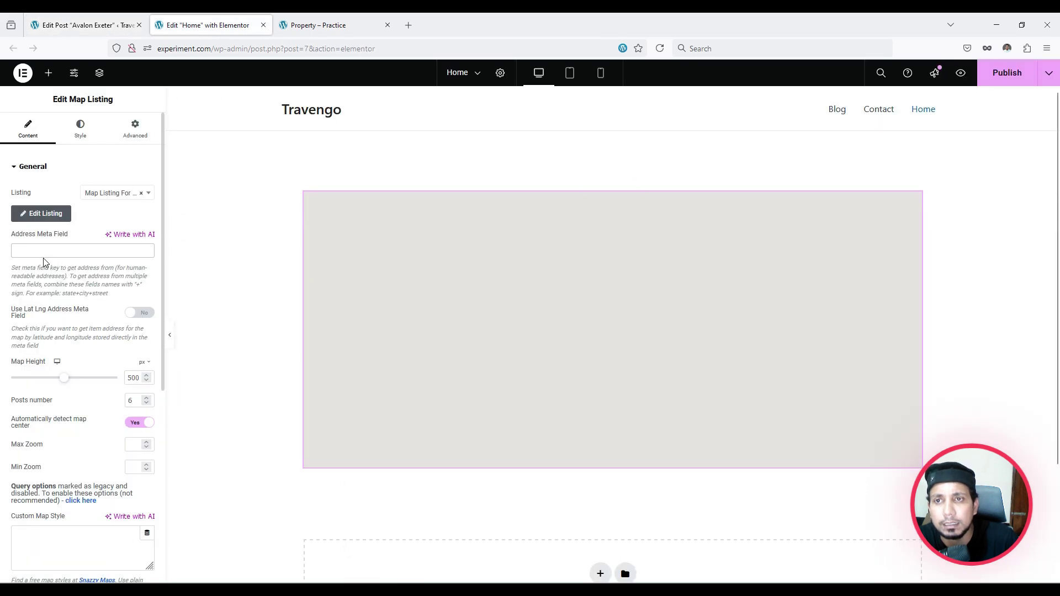
pyautogui.write('_address')
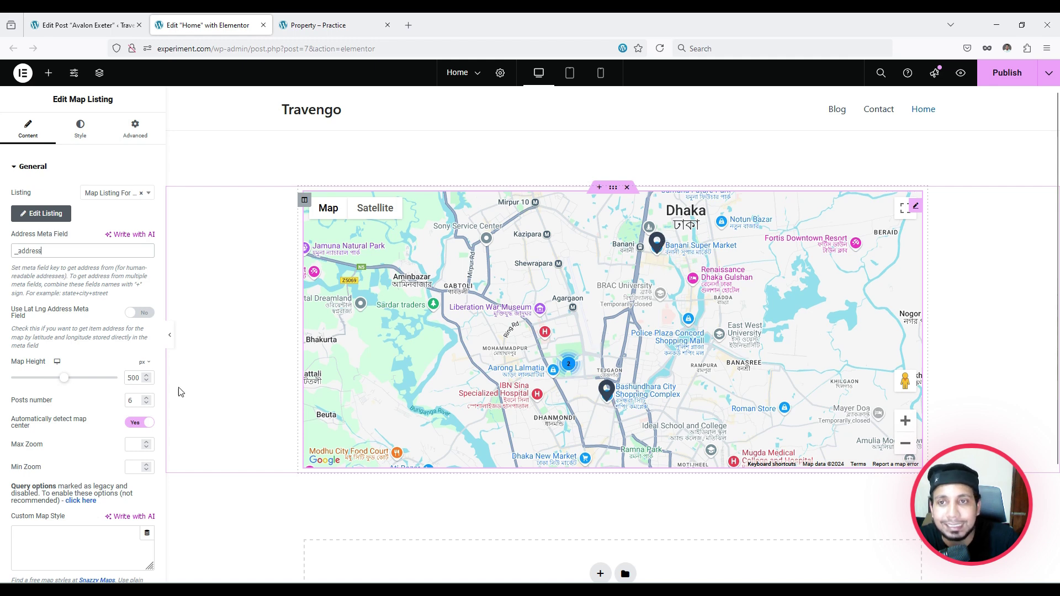
# Set the map height to 756 px and try out the Use Lat Lng Address Meta Field option.
pyautogui.moveTo(65, 380); pyautogui.dragTo(97, 381)
pyautogui.scroll(-3, 257, 376)
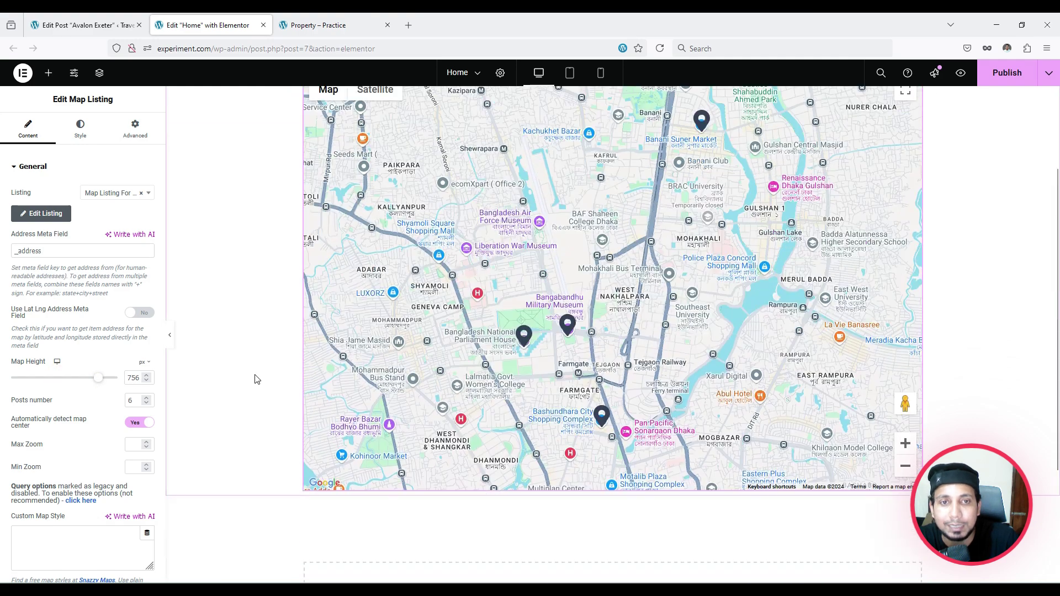
pyautogui.scroll(2, 260, 378)
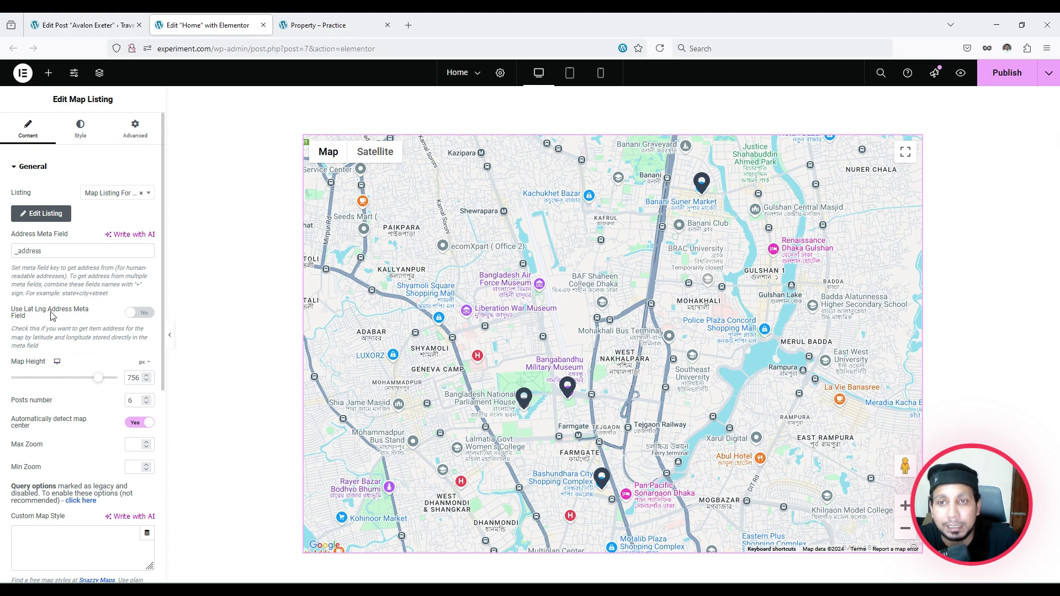
pyautogui.click(146, 315)
pyautogui.click(143, 313)
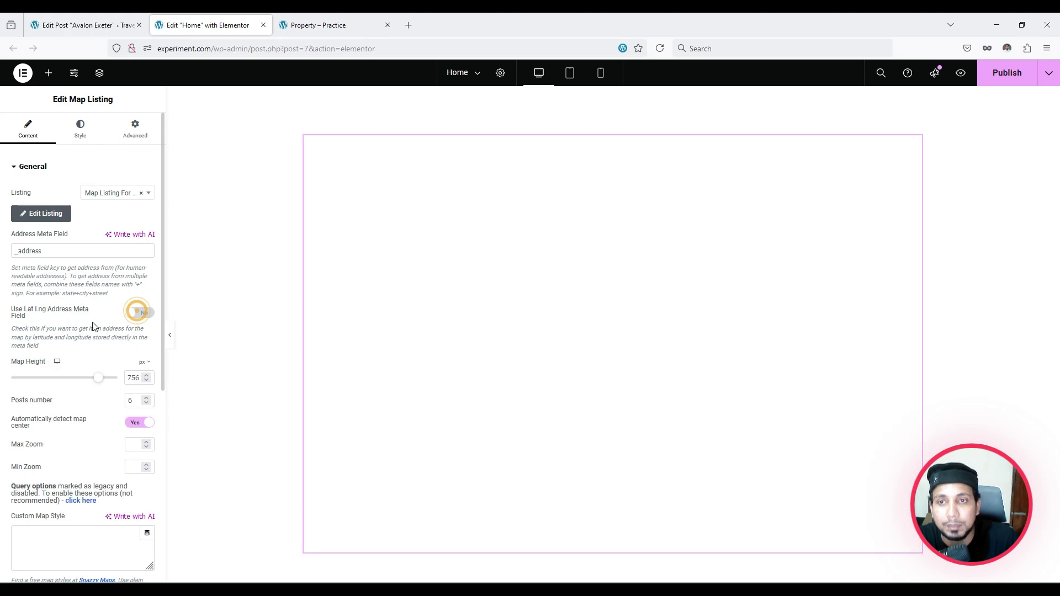
# Open the Snazzy Maps style library linked from the widget's Custom Map Style setting.
pyautogui.scroll(-2, 82, 354)
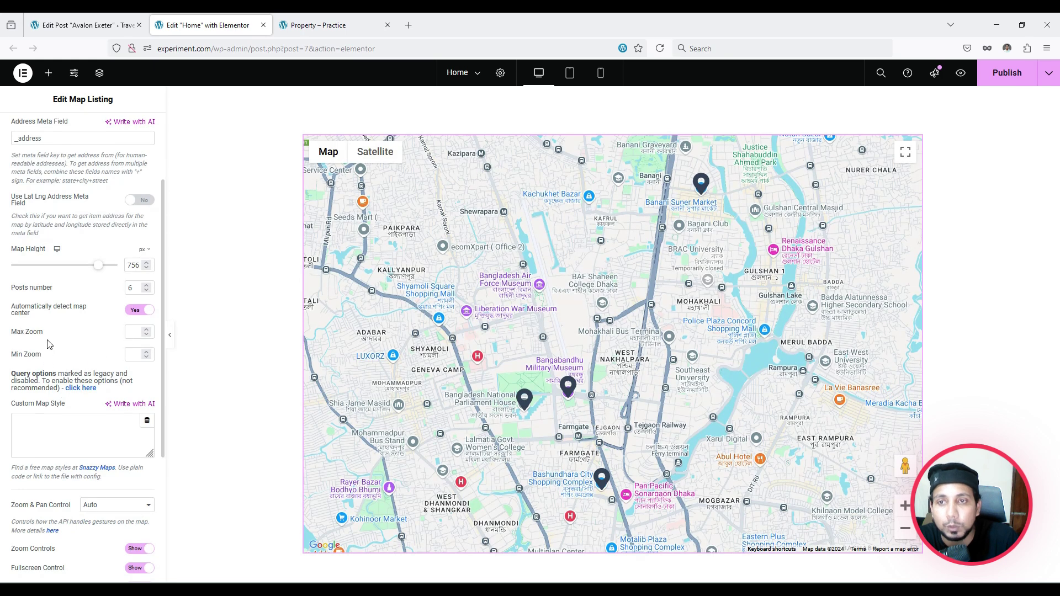
pyautogui.scroll(-1, 92, 398)
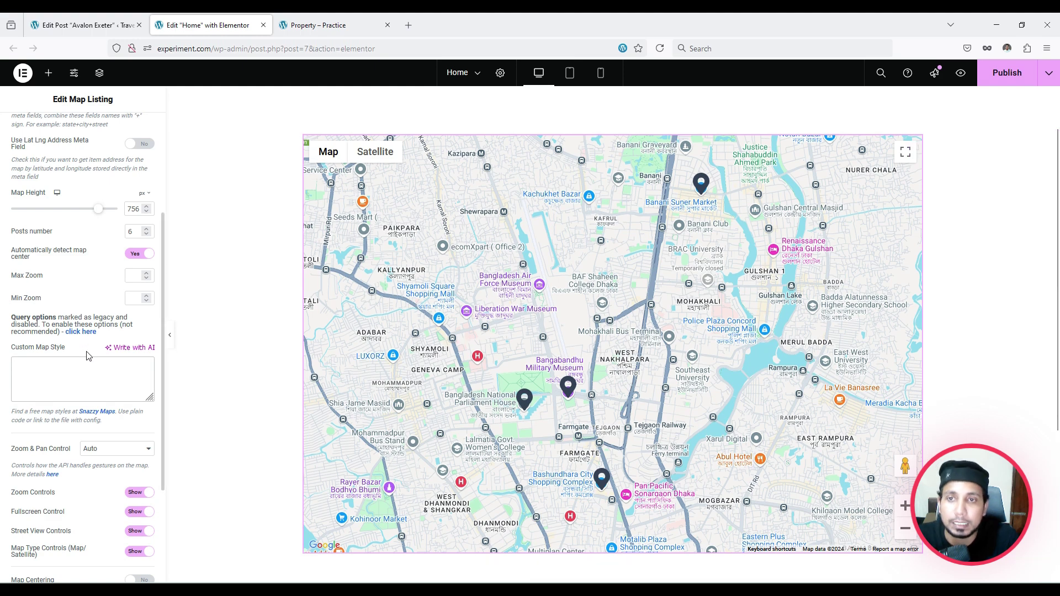
pyautogui.click(97, 412)
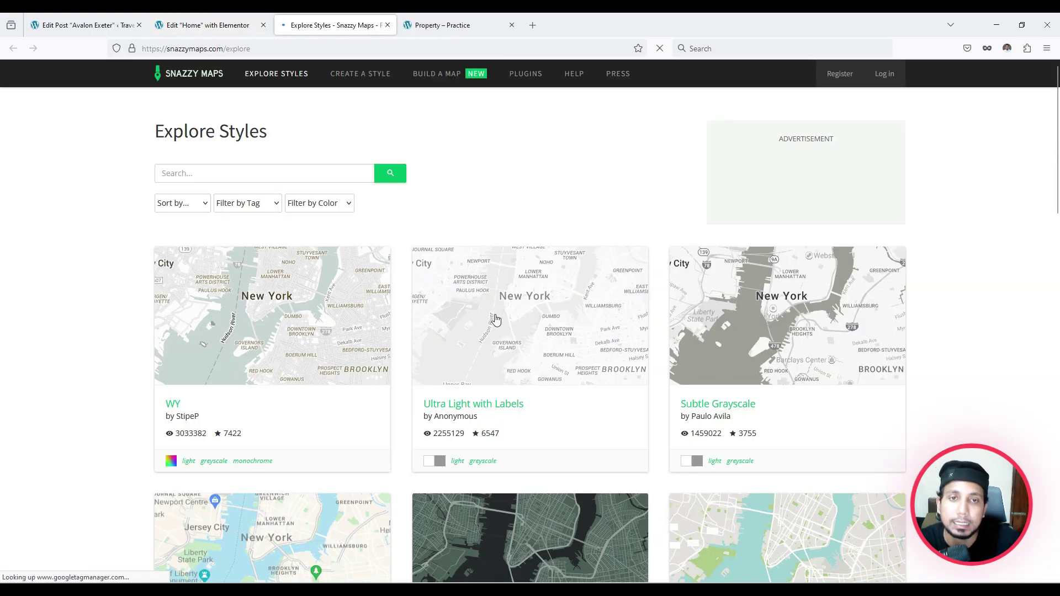
# Browse the free map styles, open Ultra Light with Labels, and expand its JavaScript style array.
pyautogui.scroll(-7, 569, 260)
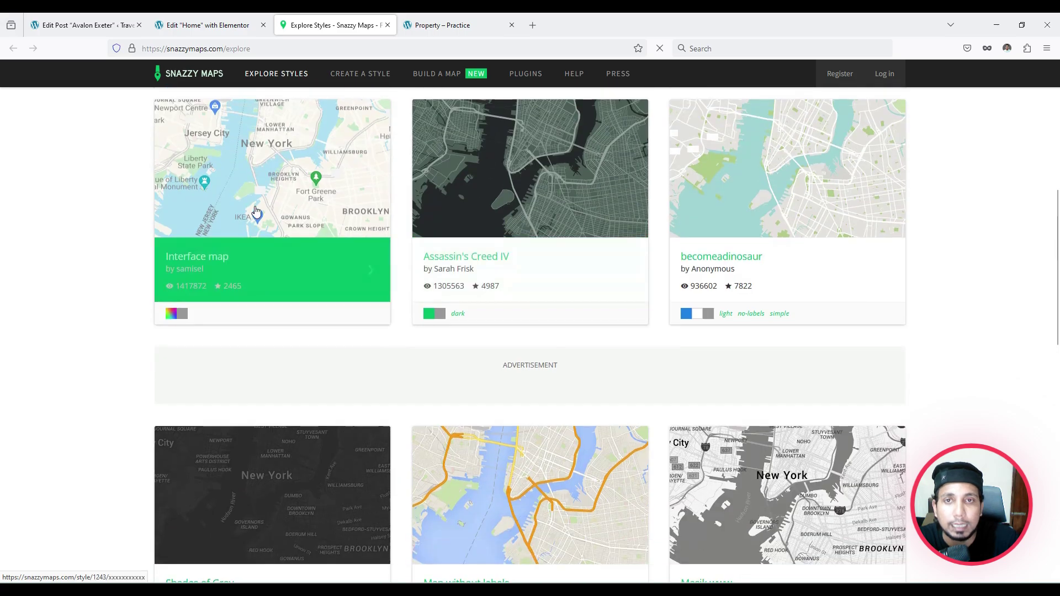
pyautogui.scroll(-4, 588, 216)
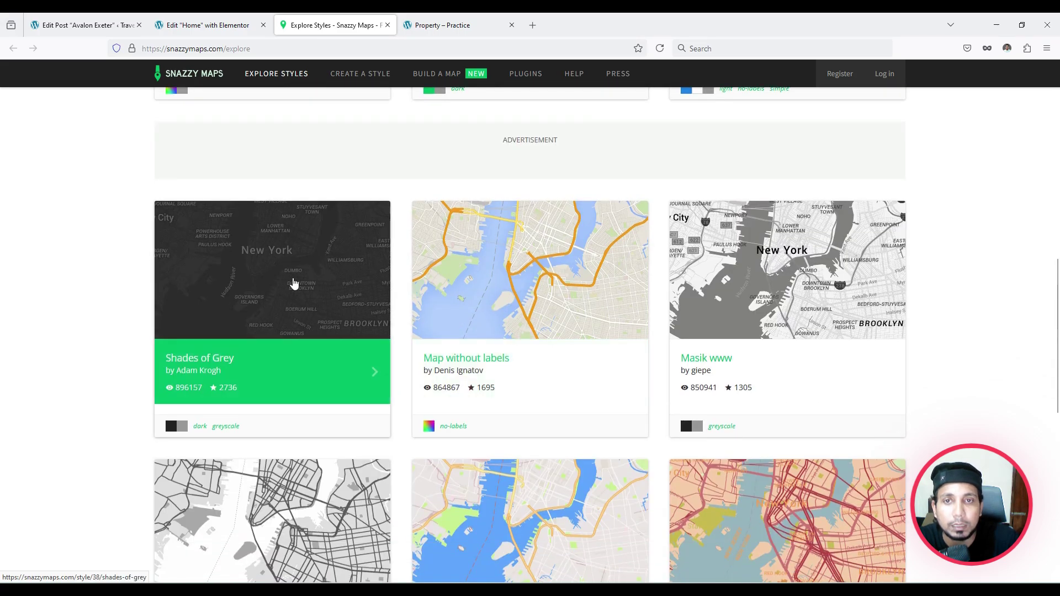
pyautogui.scroll(3, 599, 273)
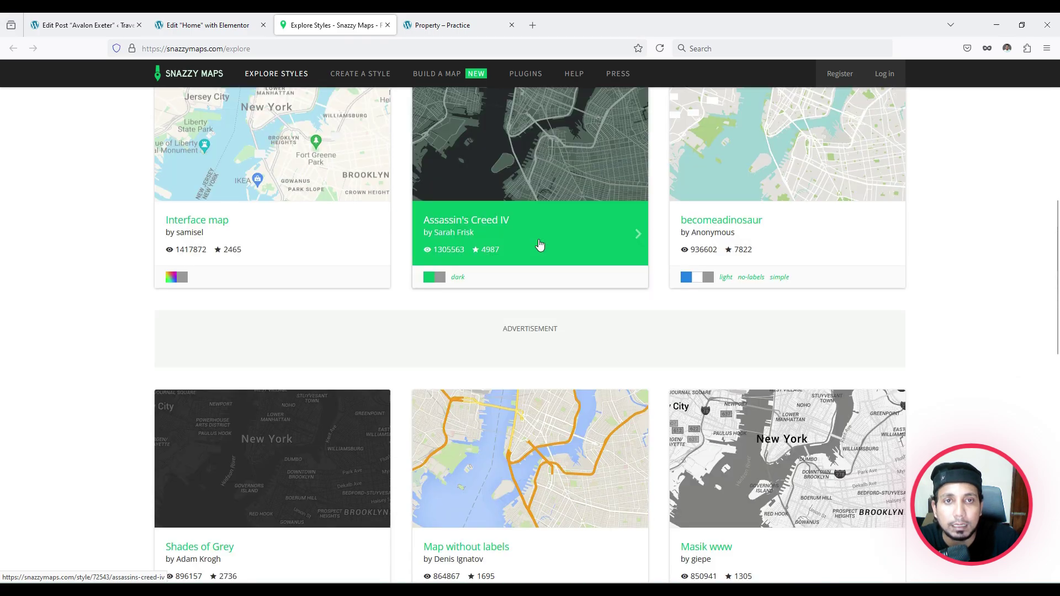
pyautogui.scroll(-7, 539, 244)
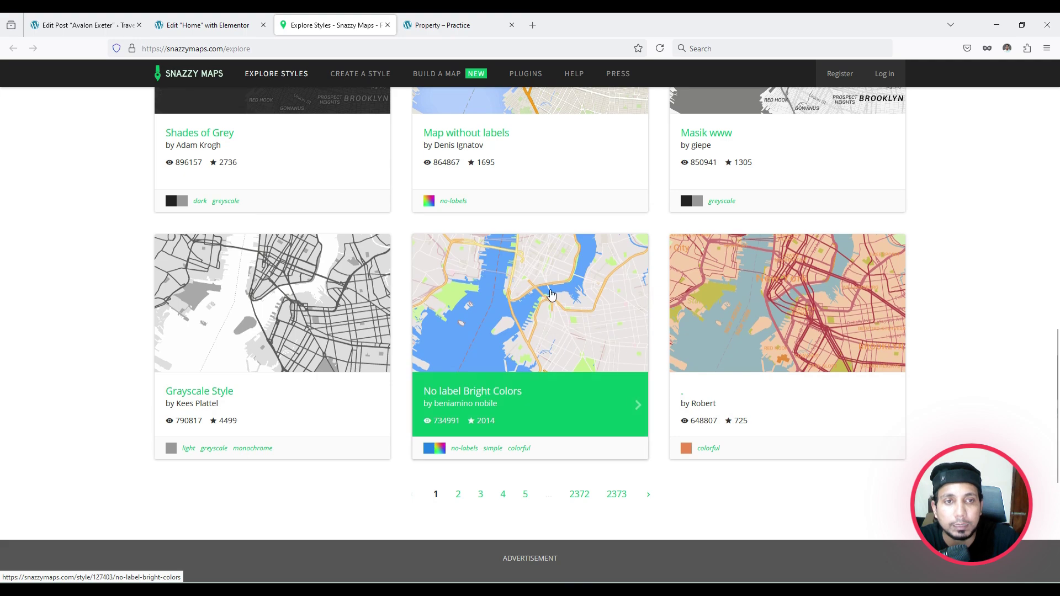
pyautogui.scroll(-3, 541, 295)
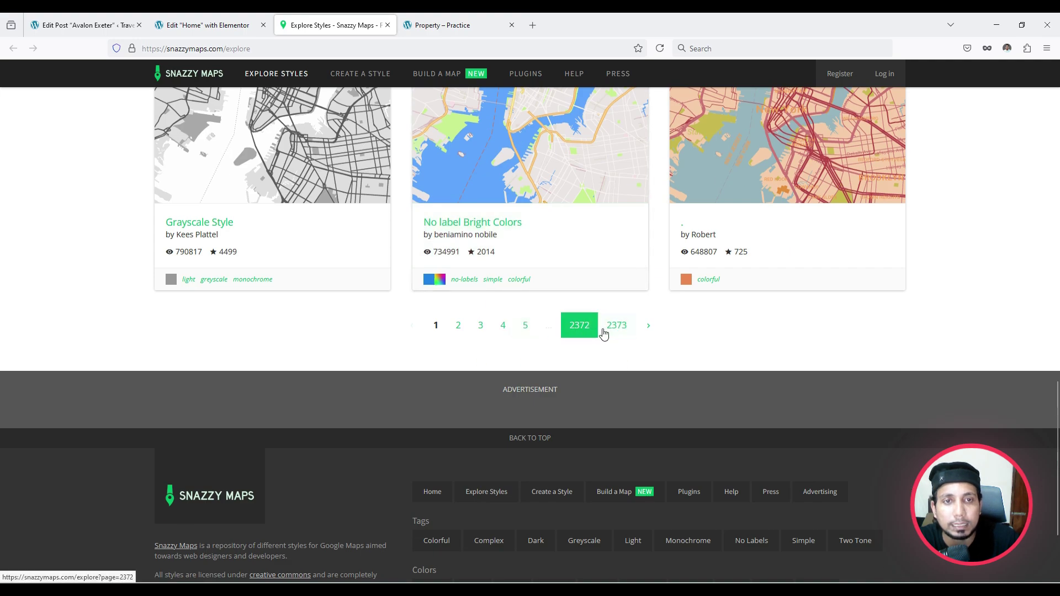
pyautogui.scroll(13, 481, 325)
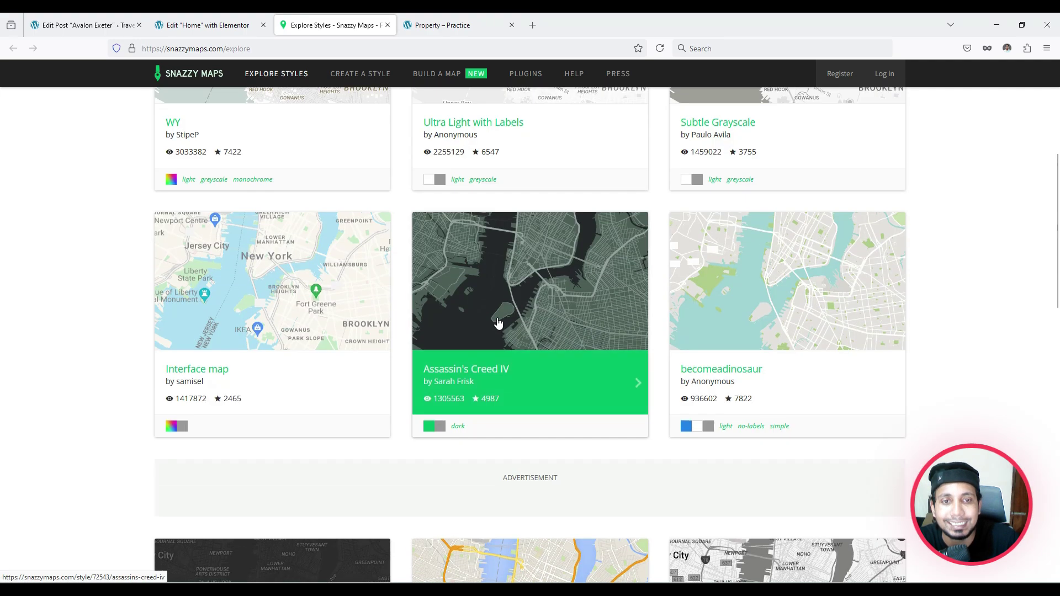
pyautogui.scroll(4, 502, 319)
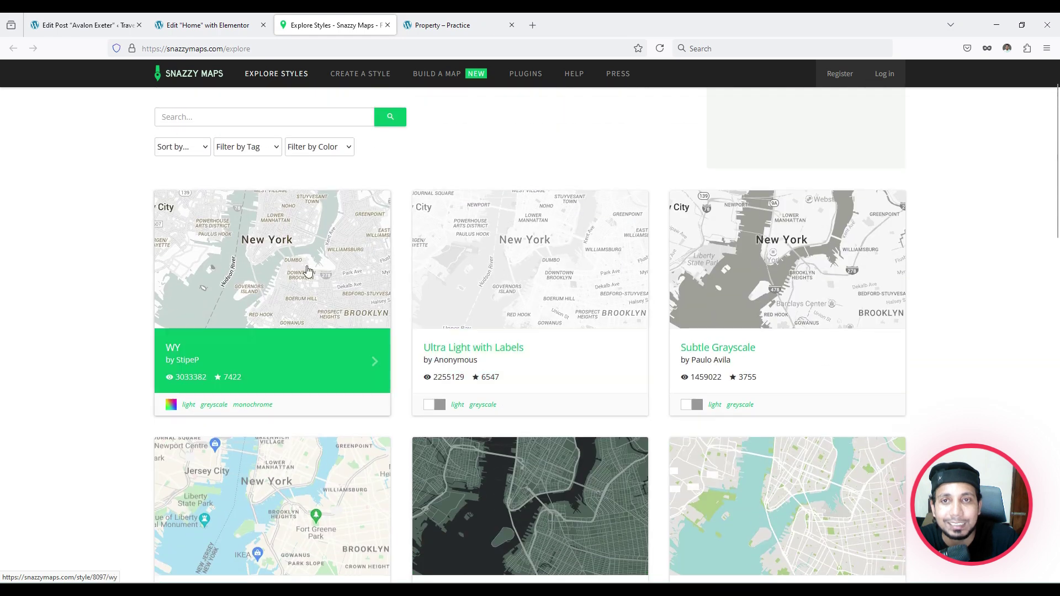
pyautogui.click(533, 369)
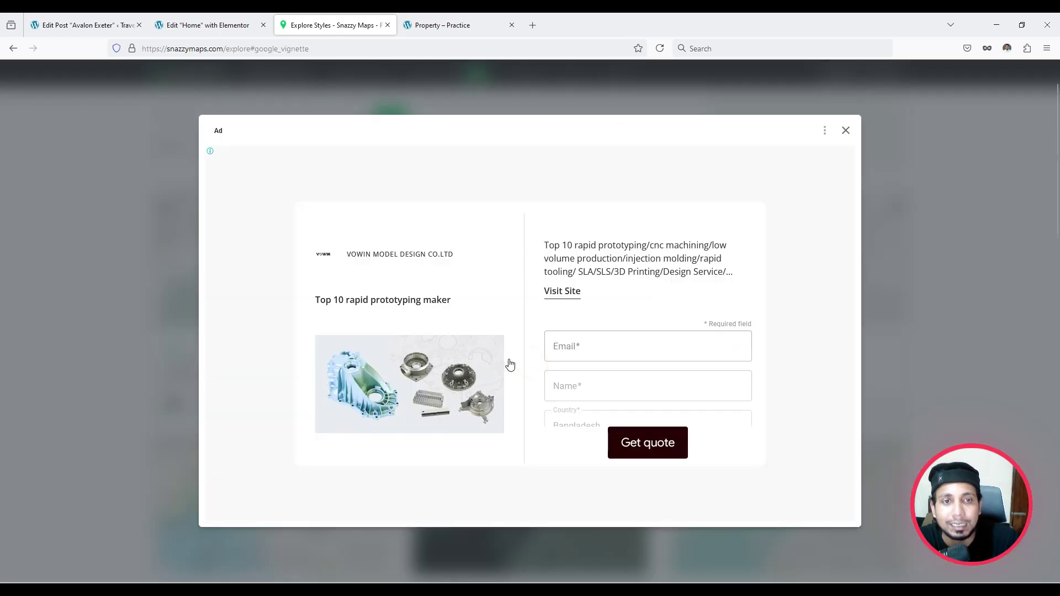
pyautogui.click(846, 131)
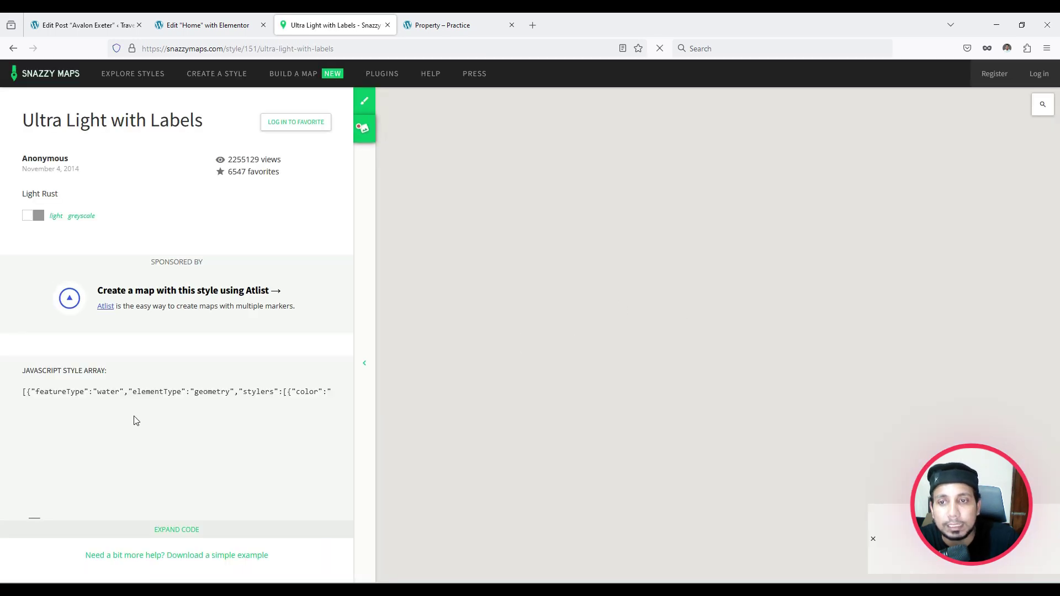
pyautogui.click(175, 531)
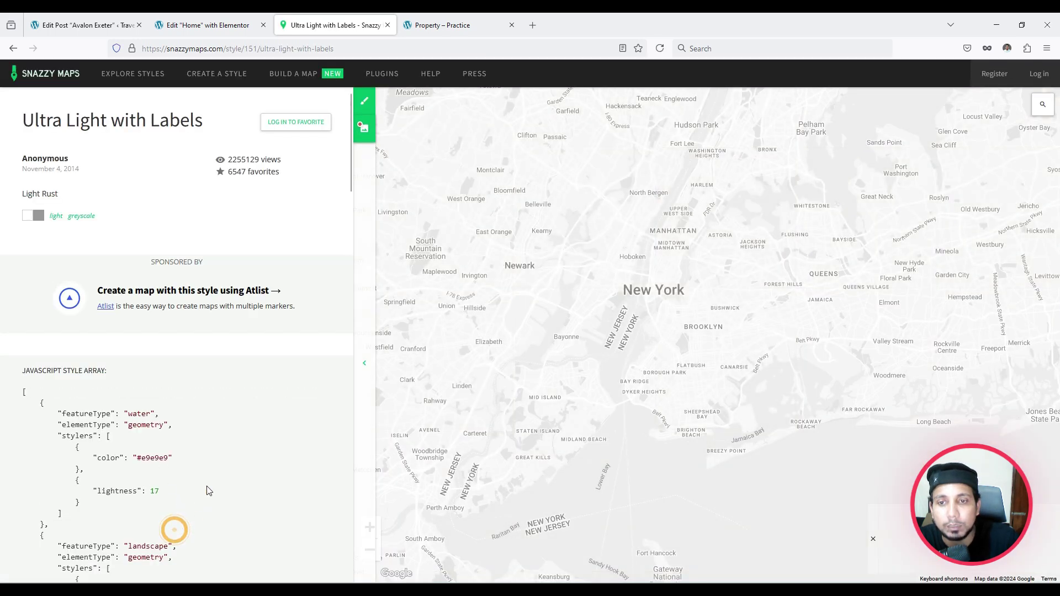
# Copy the entire JavaScript style array of Ultra Light with Labels and return to the Home page editor.
pyautogui.moveTo(23, 397); pyautogui.dragTo(177, 421)
pyautogui.click(177, 416)
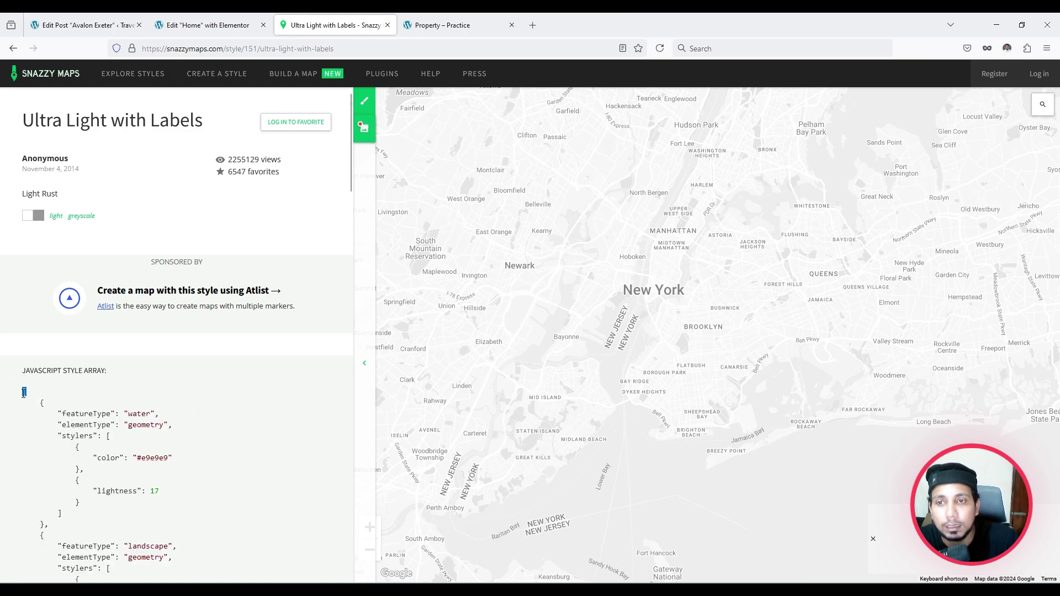
pyautogui.moveTo(25, 392); pyautogui.dragTo(94, 510)
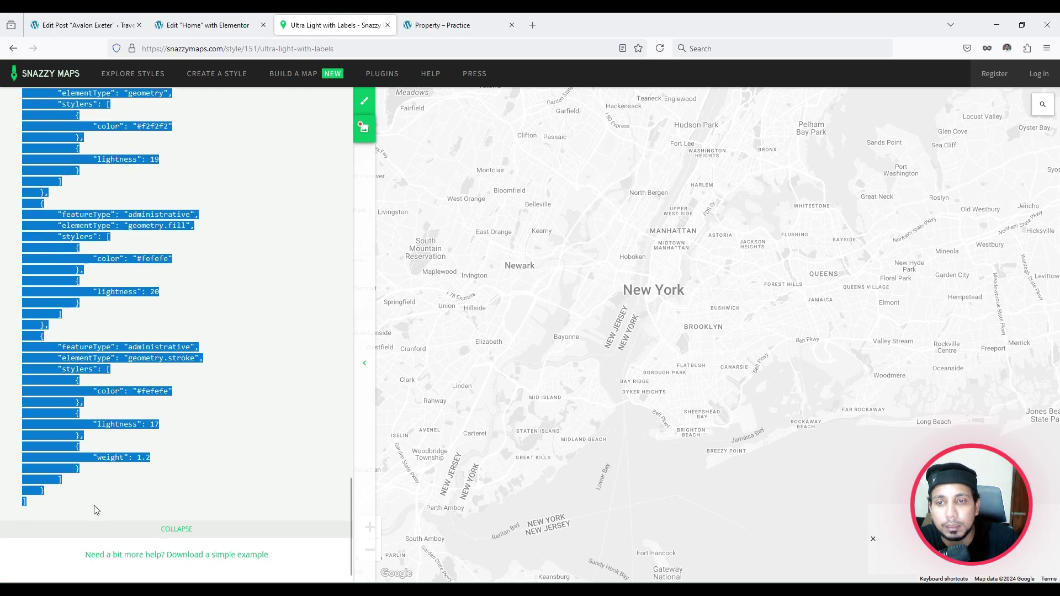
pyautogui.rightClick(90, 459)
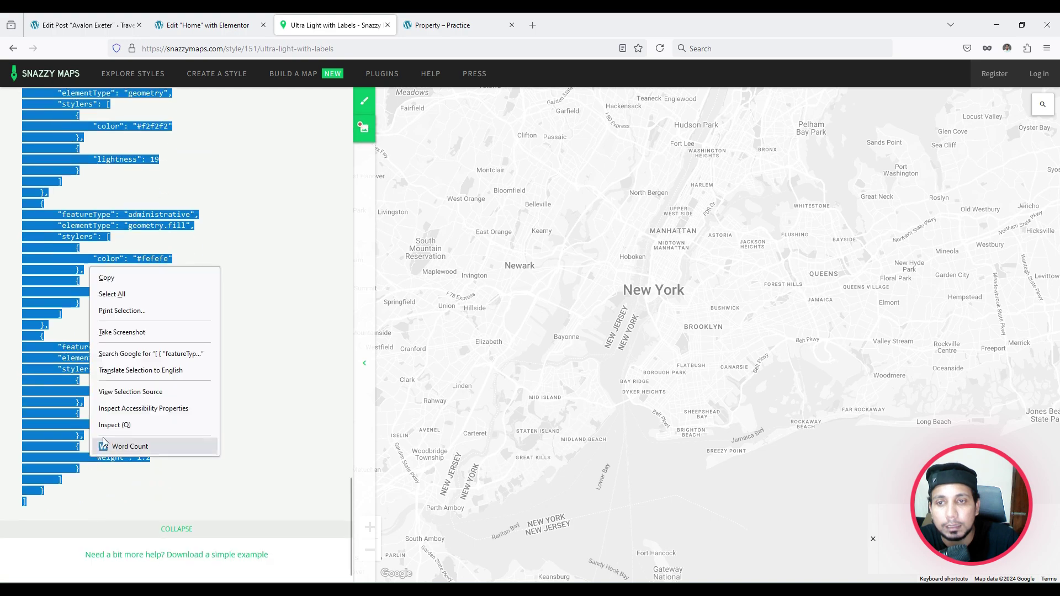
pyautogui.click(117, 277)
pyautogui.scroll(7, 167, 409)
pyautogui.click(207, 25)
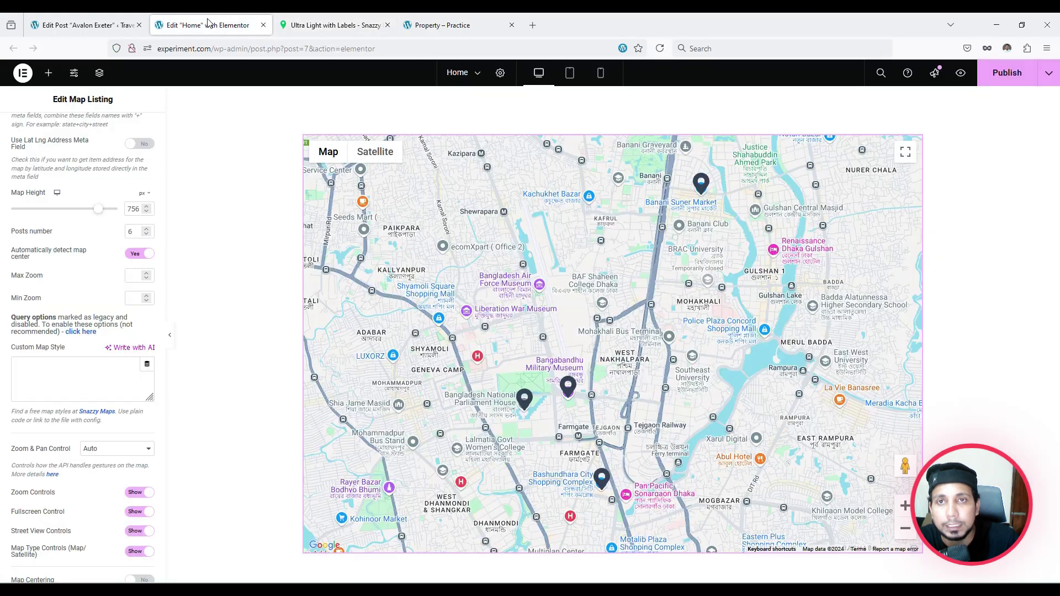
# Try the copied Ultra Light with Labels array as the Custom Map Style, then clear the field.
pyautogui.click(72, 370)
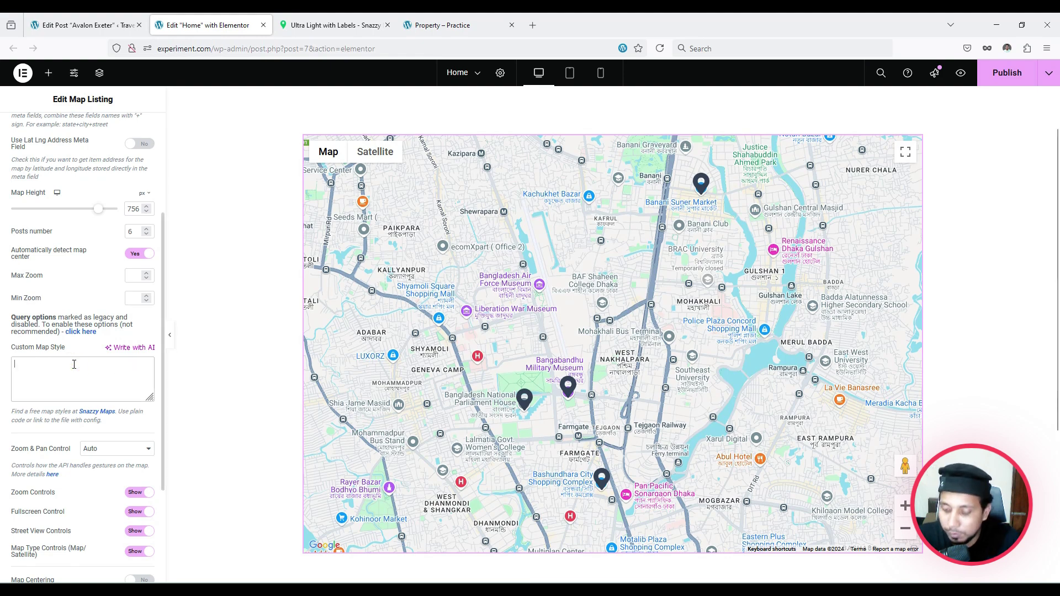
pyautogui.hotkey('ctrl', 'v')
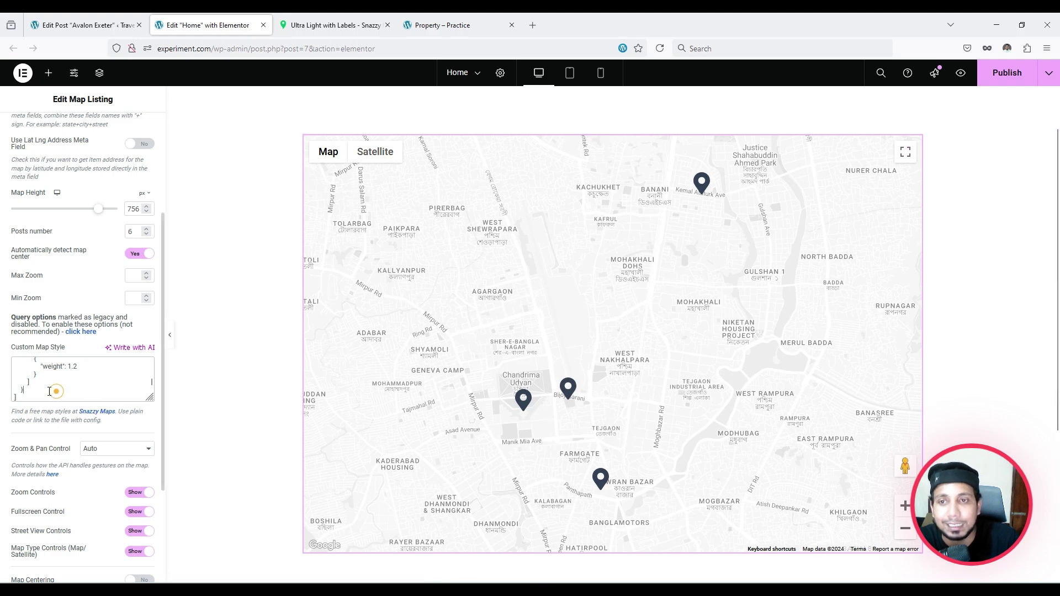
pyautogui.hotkey('ctrl', 'a')
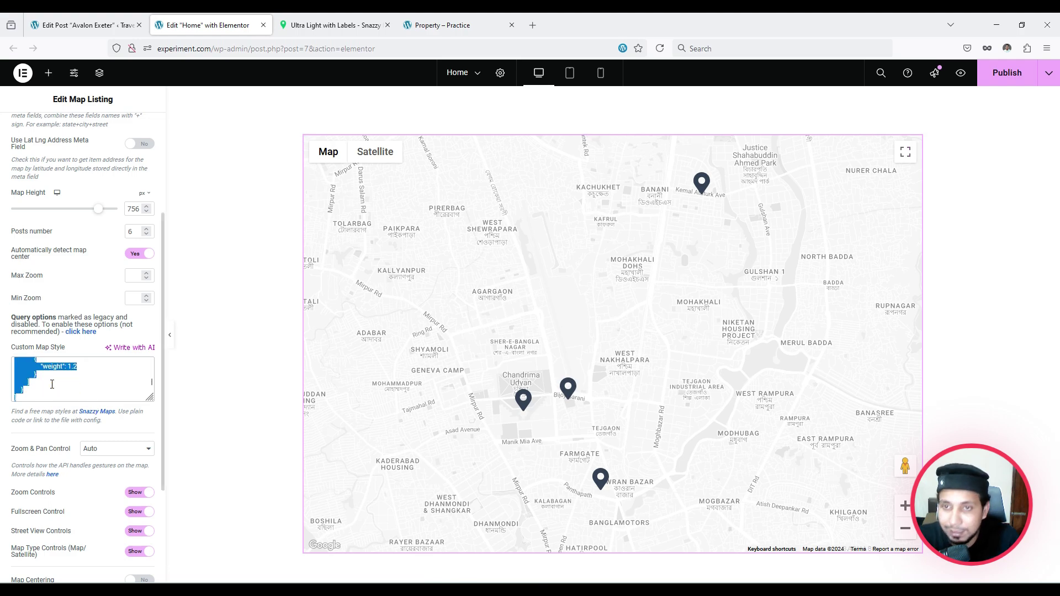
pyautogui.press('BackSpace')
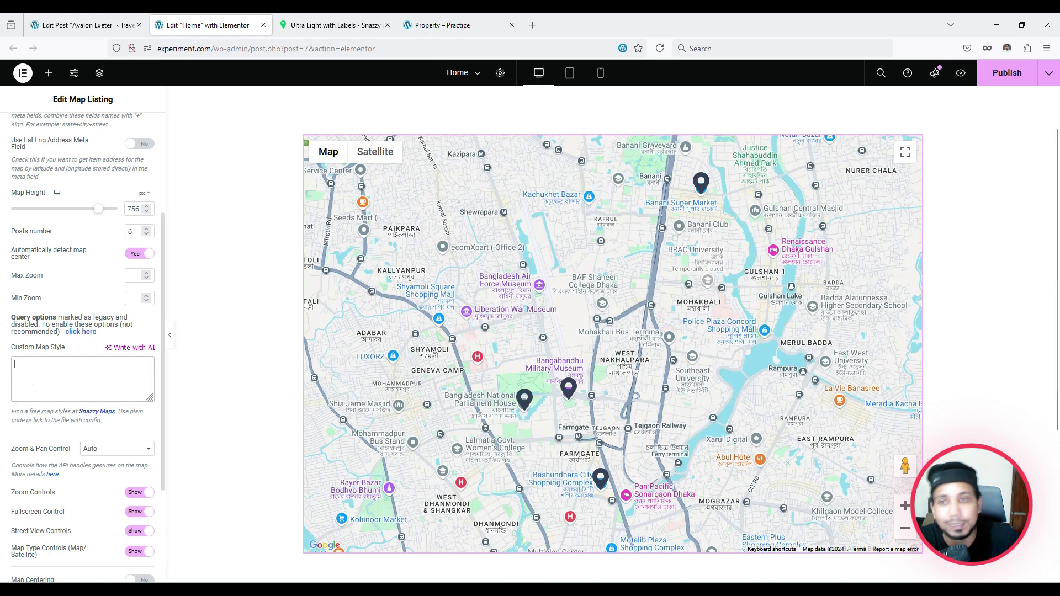
pyautogui.click(54, 376)
# Return to the Snazzy Maps library, browse the other free styles, and open Shades of Grey.
pyautogui.click(337, 25)
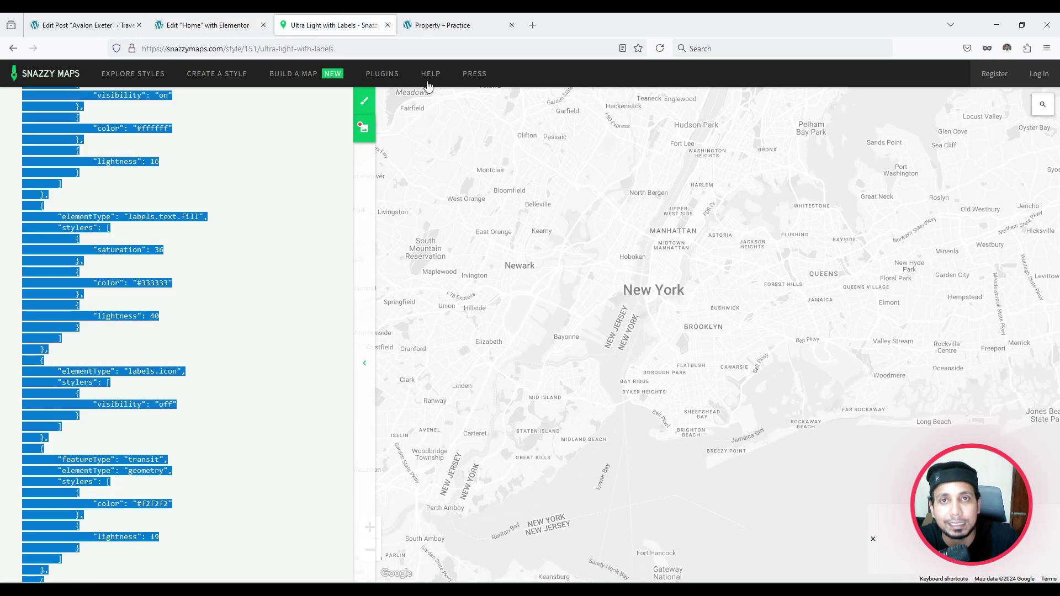
pyautogui.click(207, 25)
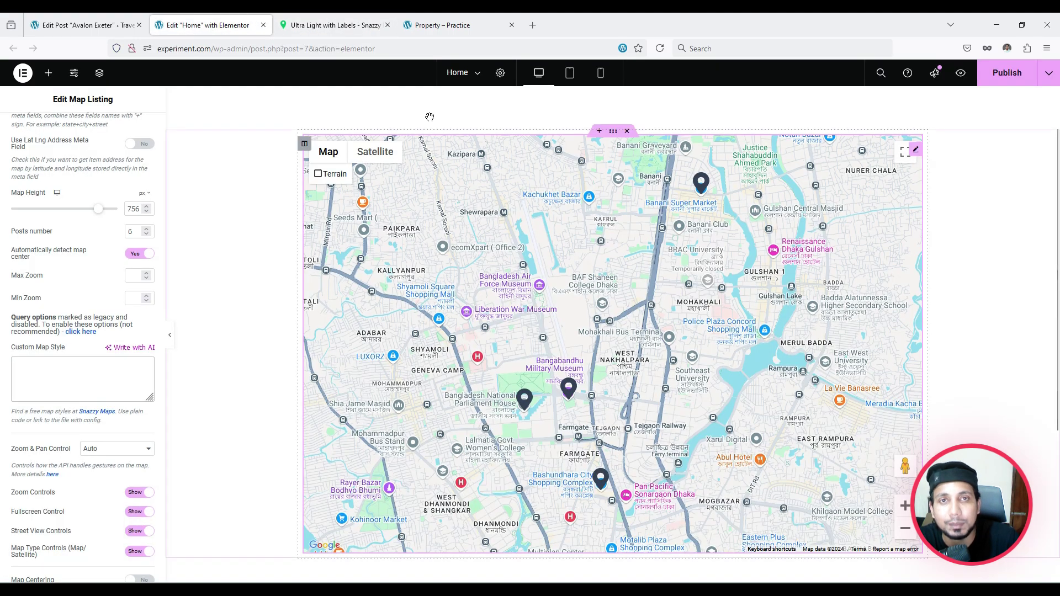
pyautogui.click(337, 25)
pyautogui.click(13, 48)
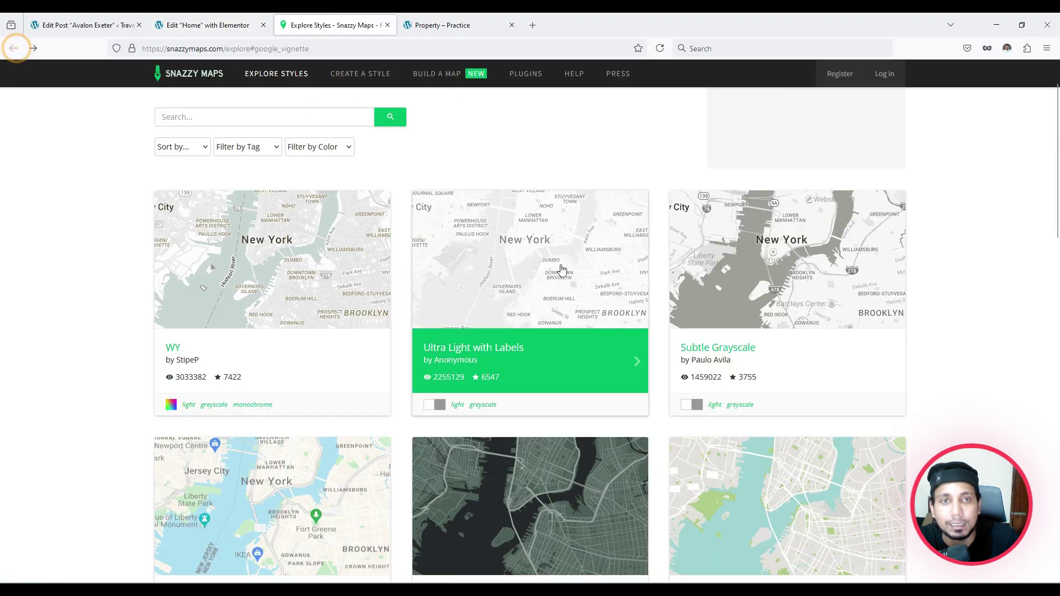
pyautogui.scroll(-7, 552, 271)
pyautogui.scroll(-3, 295, 269)
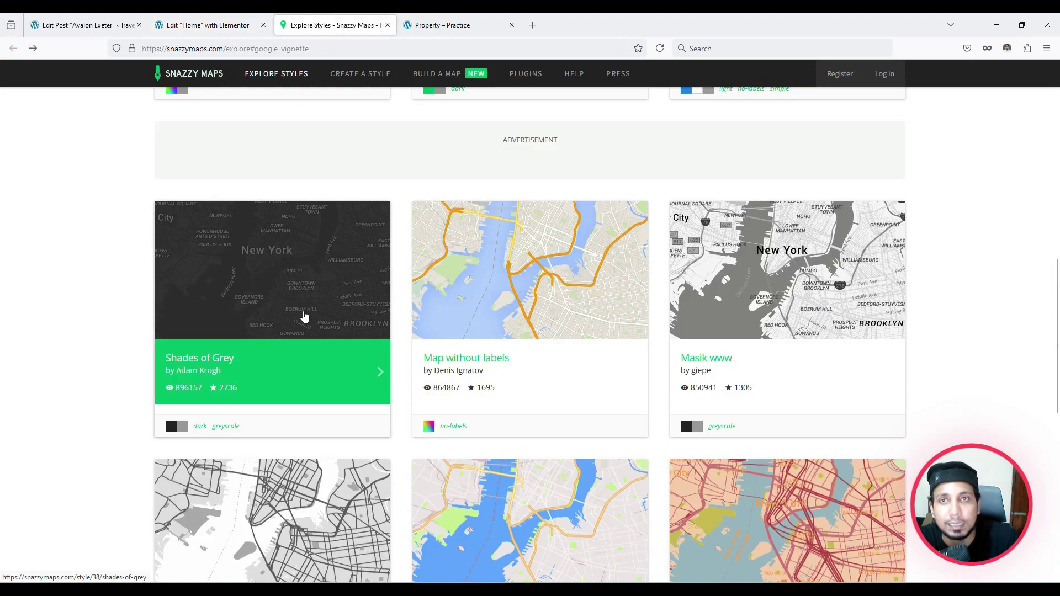
pyautogui.click(207, 25)
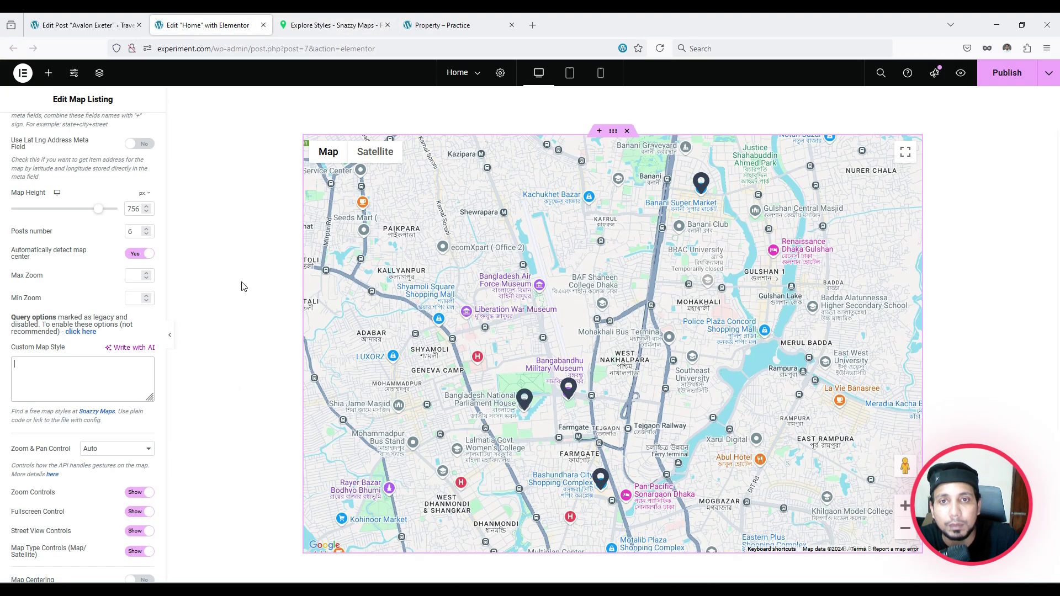
pyautogui.click(307, 20)
pyautogui.click(238, 371)
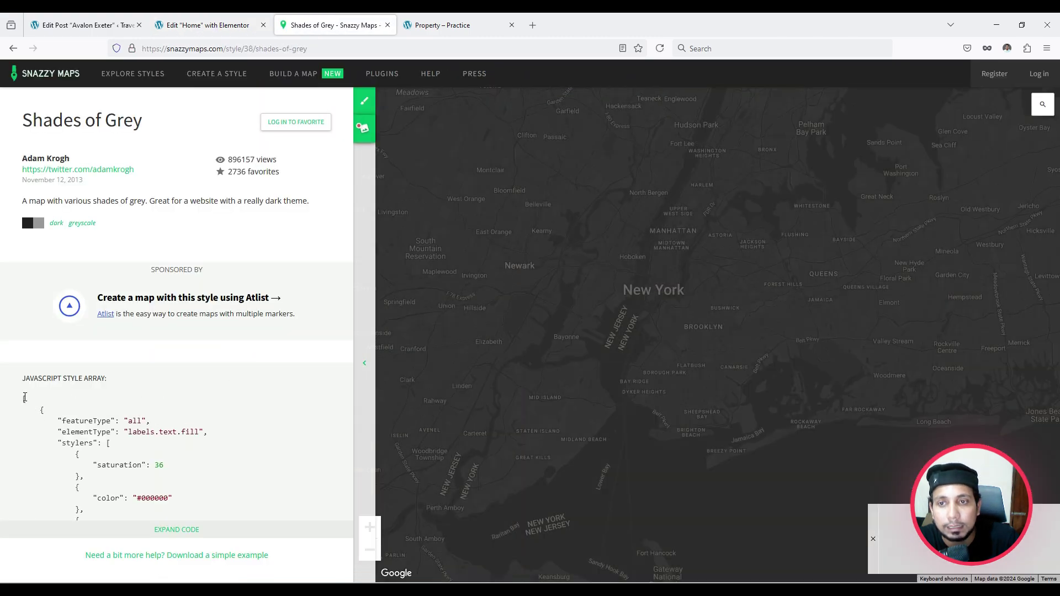
# Expand the JavaScript style array of Shades of Grey and copy the entire code.
pyautogui.moveTo(22, 397); pyautogui.dragTo(144, 454)
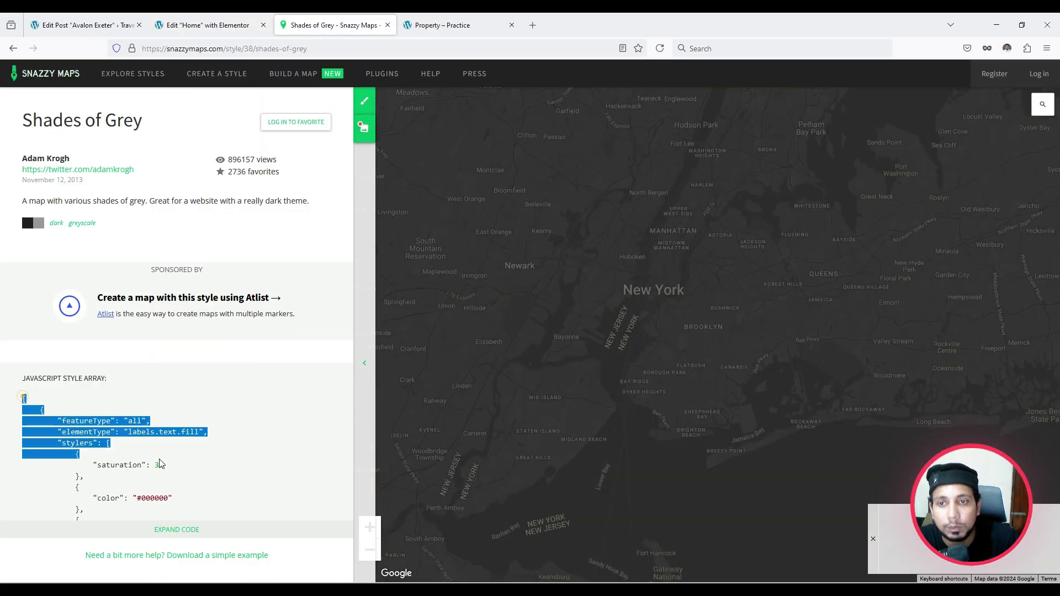
pyautogui.click(178, 531)
pyautogui.moveTo(27, 402); pyautogui.dragTo(116, 497)
pyautogui.scroll(-12, 130, 454)
pyautogui.scroll(-10, 128, 454)
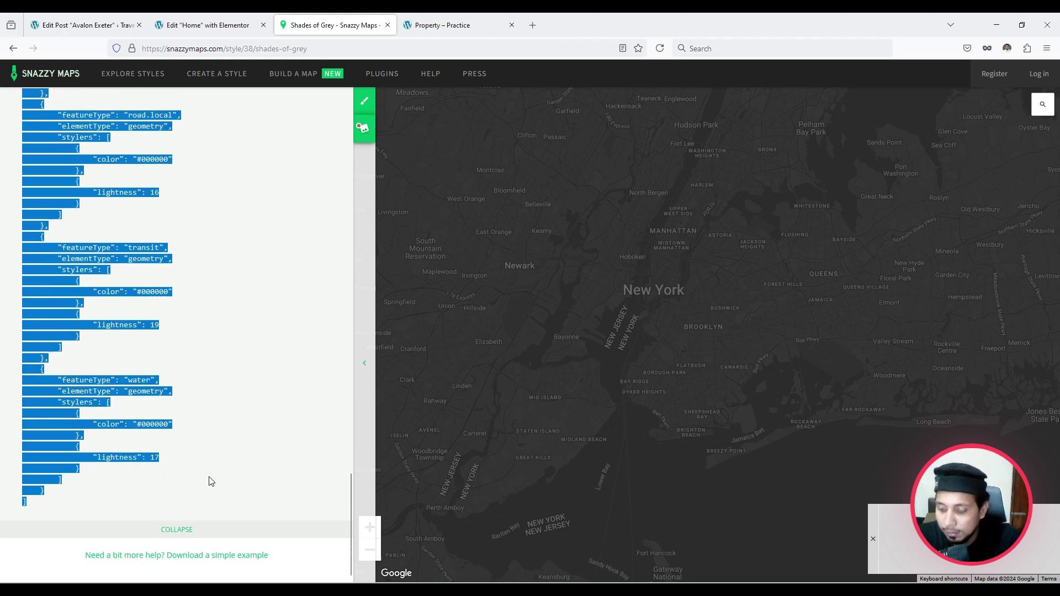
# Try the Shades of Grey array as the Custom Map Style in the Home page editor, then clear the field.
pyautogui.click(208, 25)
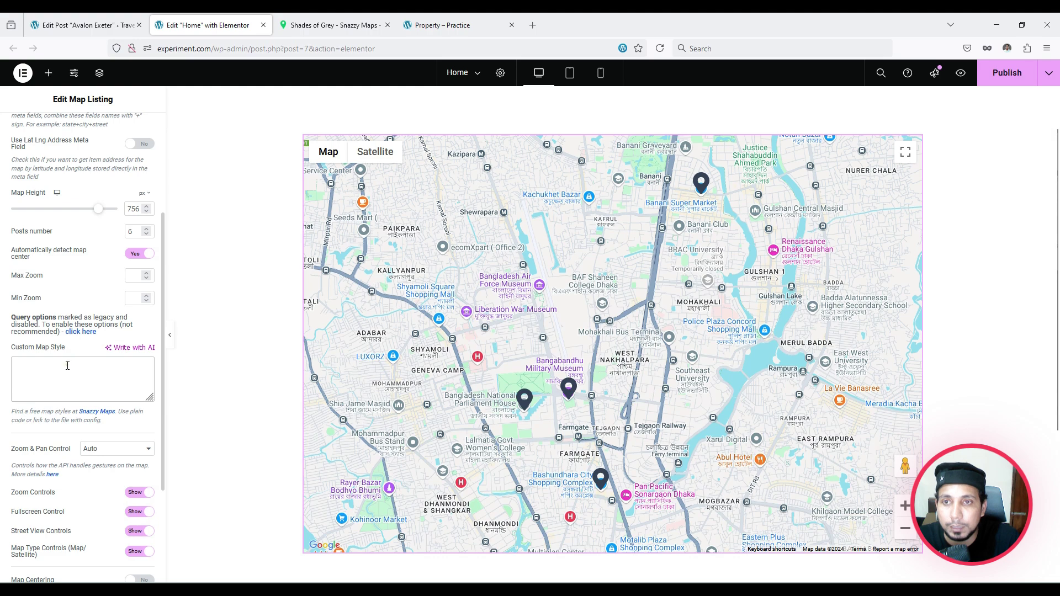
pyautogui.hotkey('ctrl', 'v')
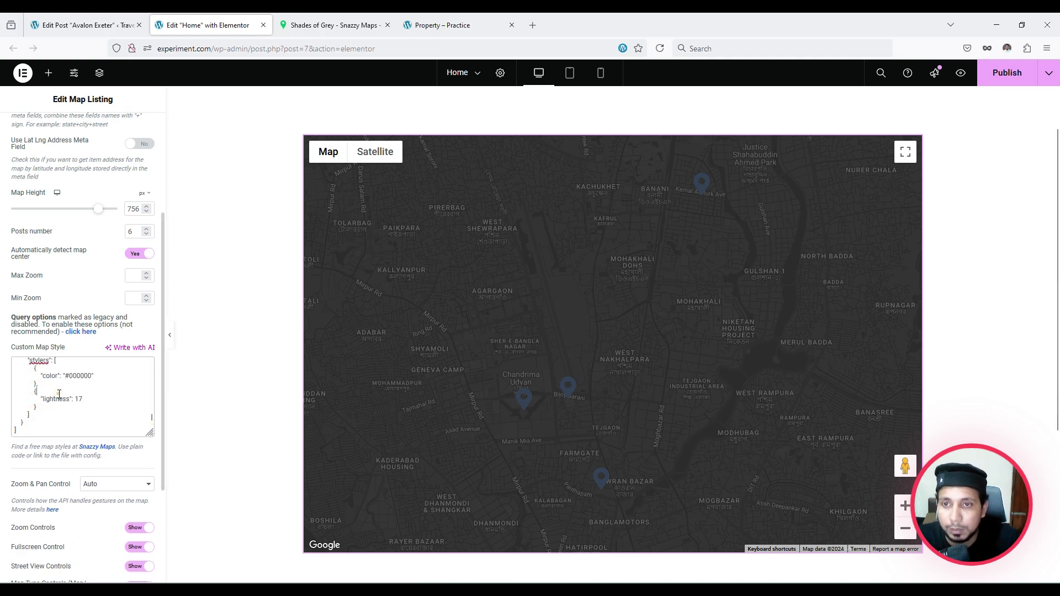
pyautogui.hotkey('ctrl', 'a')
pyautogui.press('BackSpace')
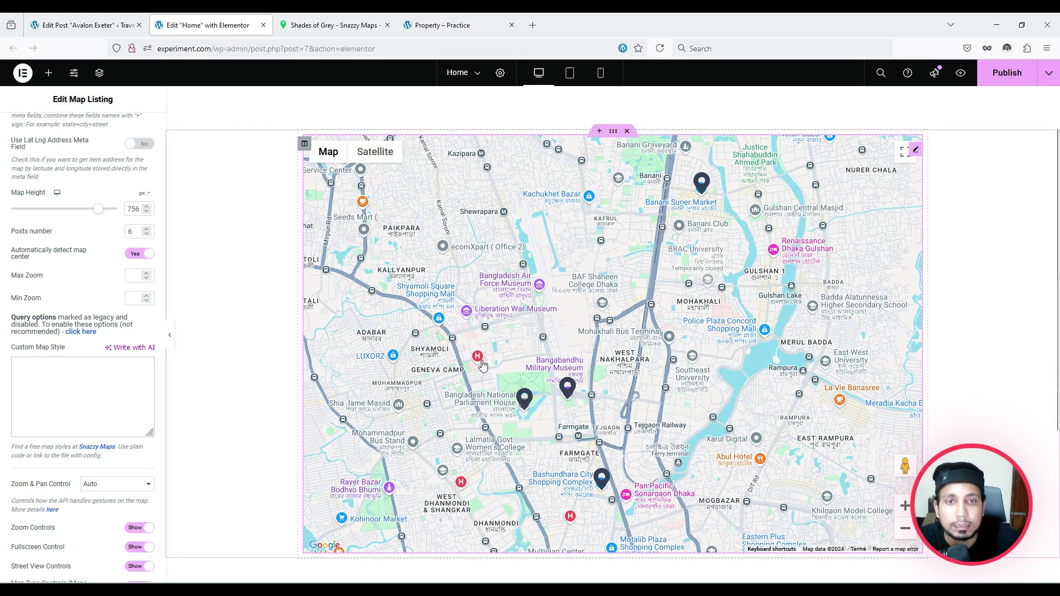
# Try out the Map Centering option of the Map Listing, then turn it off again.
pyautogui.scroll(-2, 76, 344)
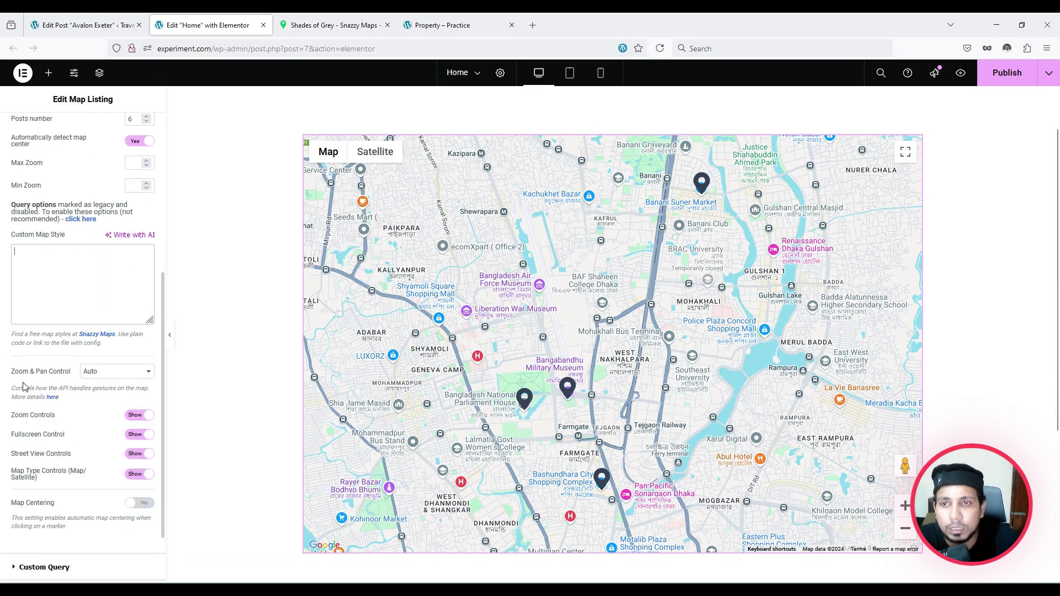
pyautogui.scroll(-1, 24, 386)
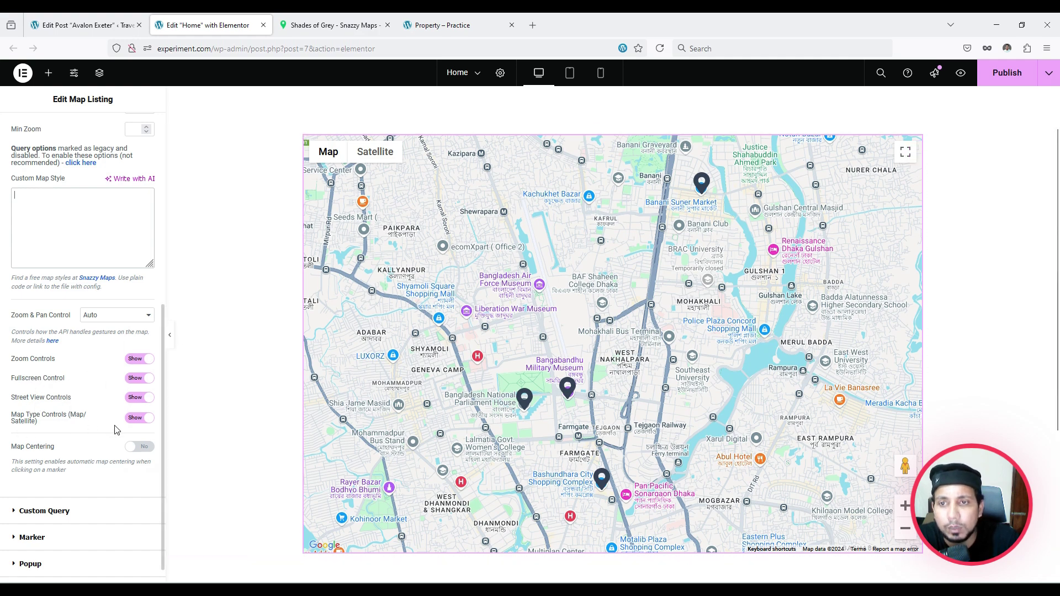
pyautogui.scroll(-1, 99, 400)
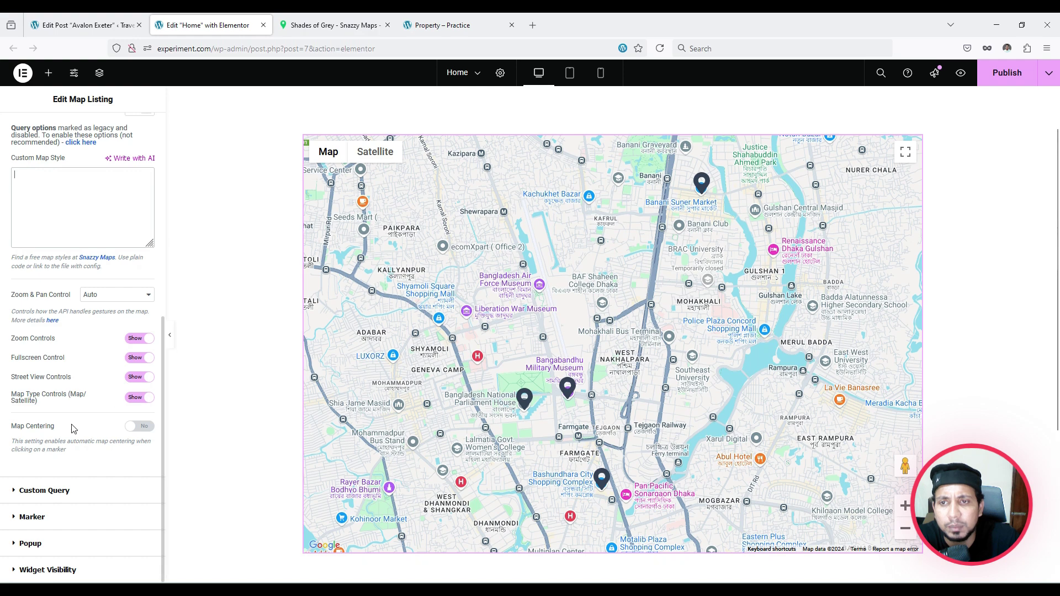
pyautogui.click(143, 429)
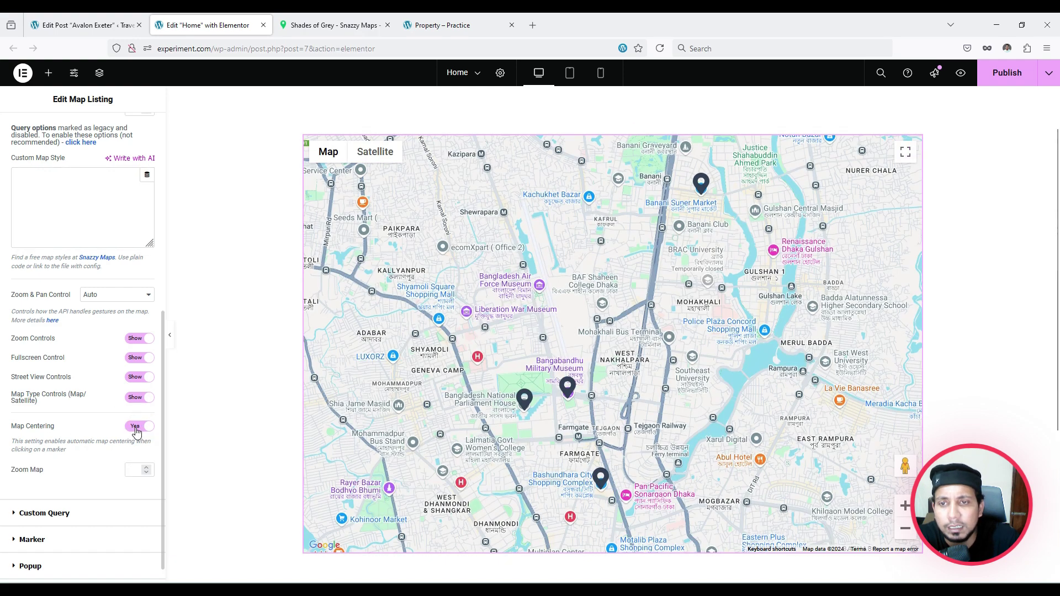
pyautogui.click(139, 427)
# Try out Use Custom Query in the Custom Query settings, then turn it off again.
pyautogui.click(64, 493)
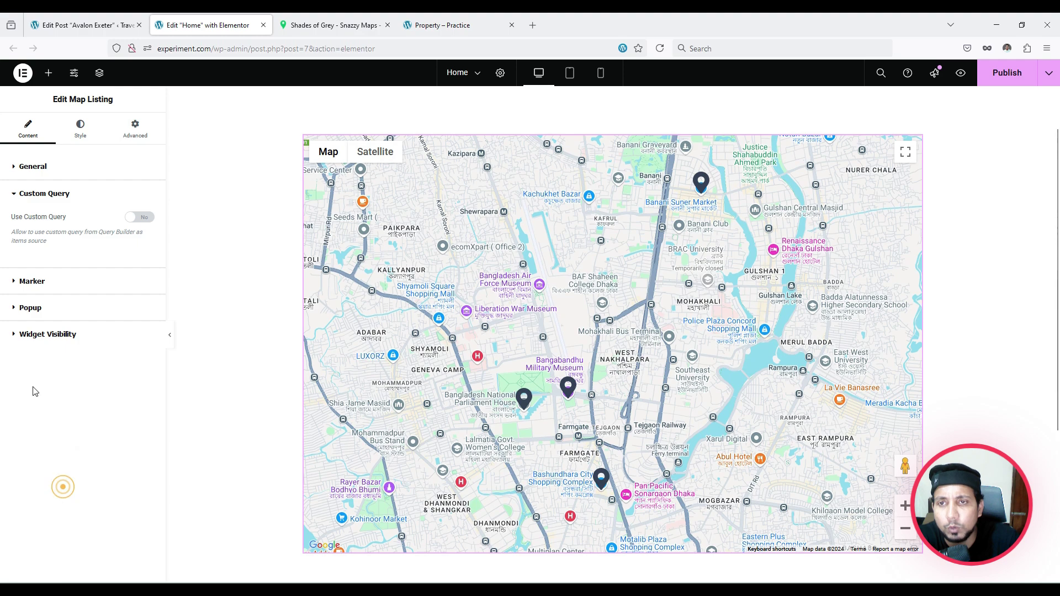
pyautogui.click(138, 218)
pyautogui.click(140, 217)
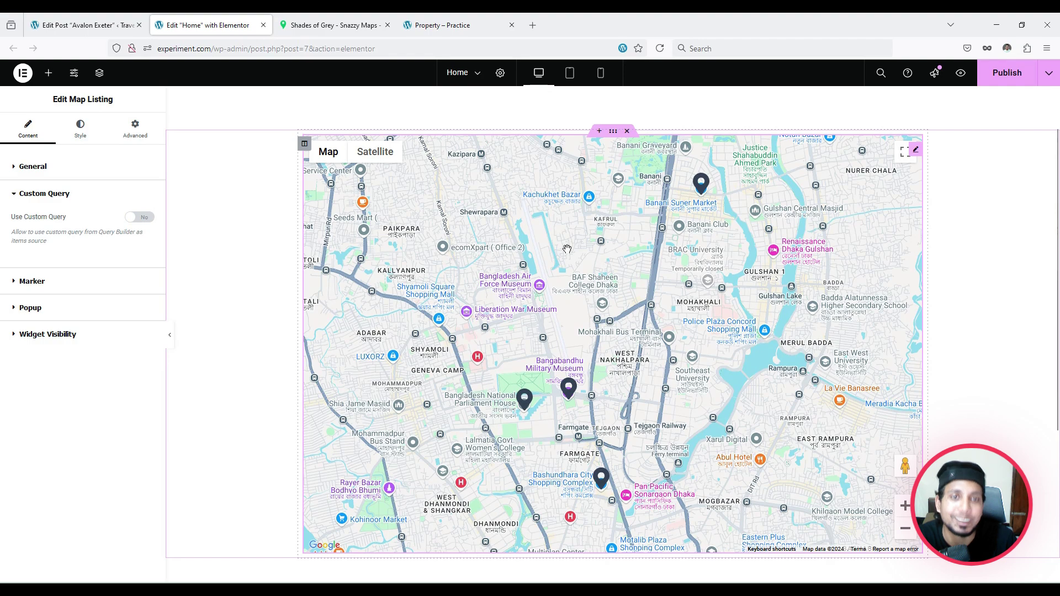
pyautogui.scroll(-1, 750, 336)
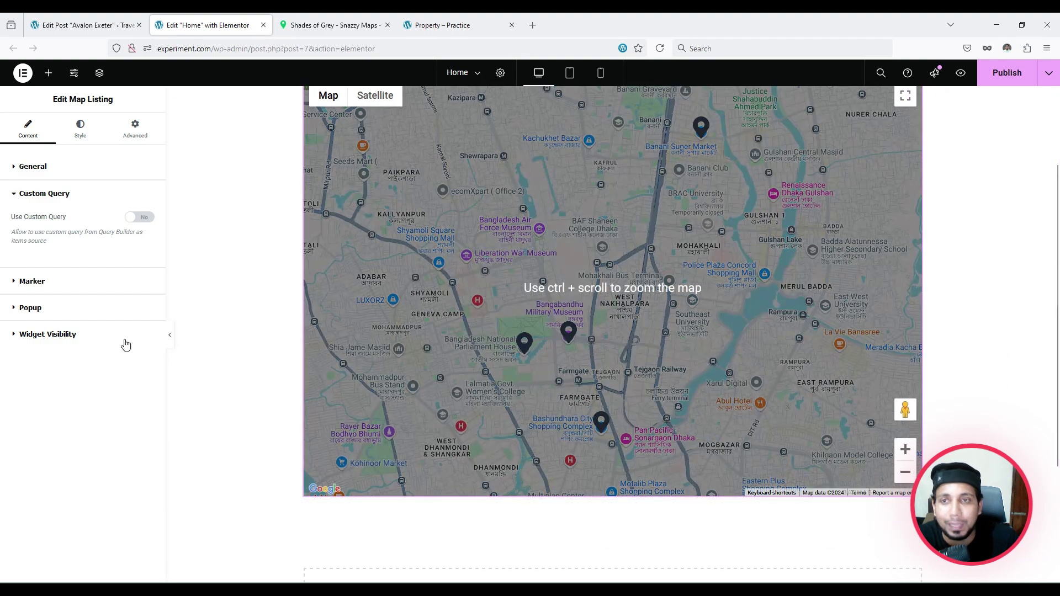
# Set the map marker icon to Map pin from the icon library.
pyautogui.click(68, 284)
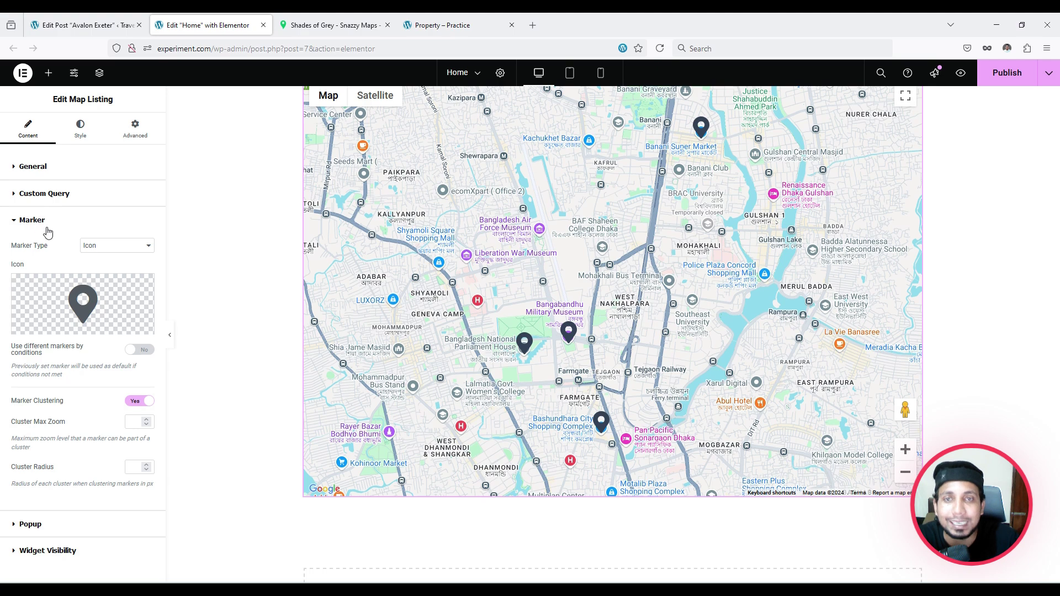
pyautogui.click(105, 302)
pyautogui.click(553, 224)
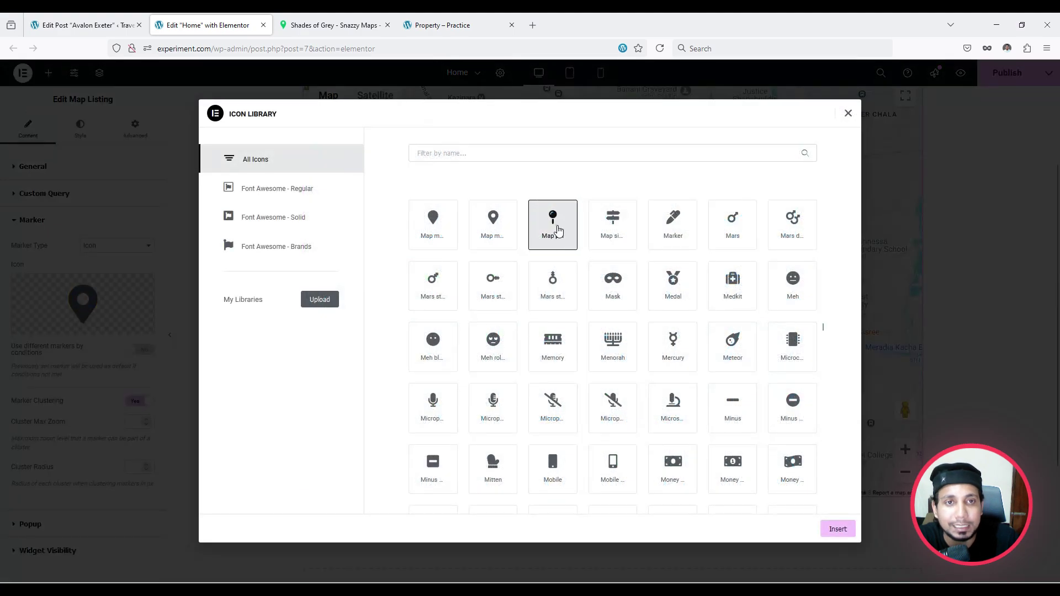
pyautogui.click(838, 530)
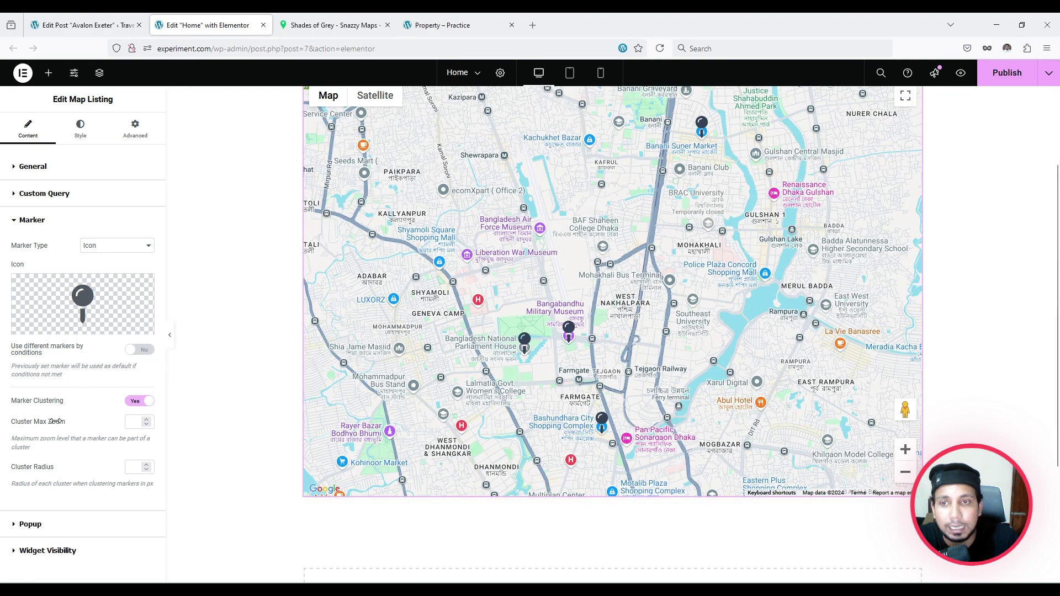
# Try the Menorah icon for the map markers, then replace it with a money bill icon.
pyautogui.click(47, 327)
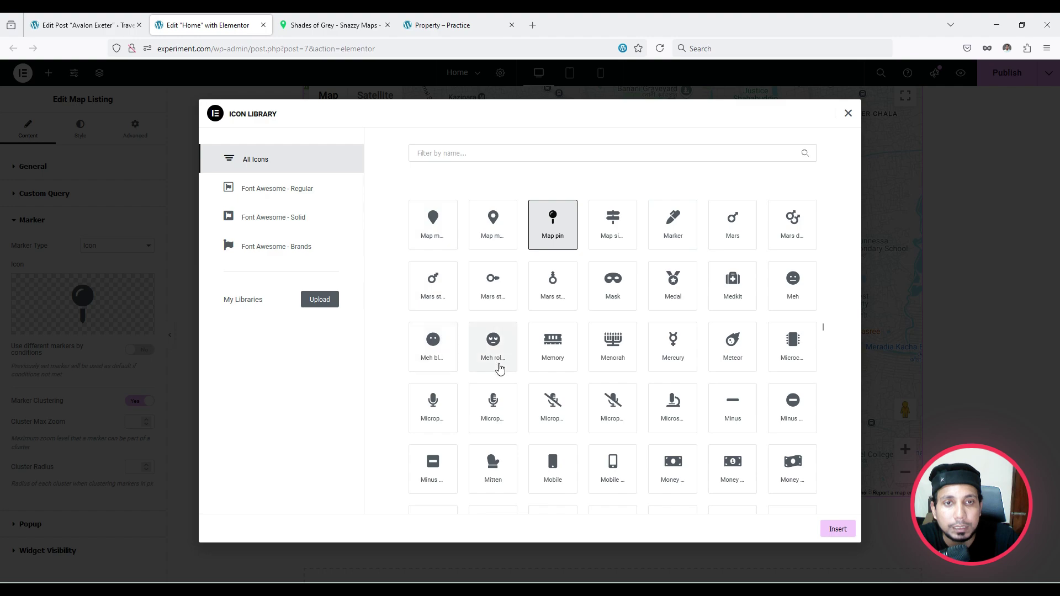
pyautogui.click(610, 349)
pyautogui.click(837, 530)
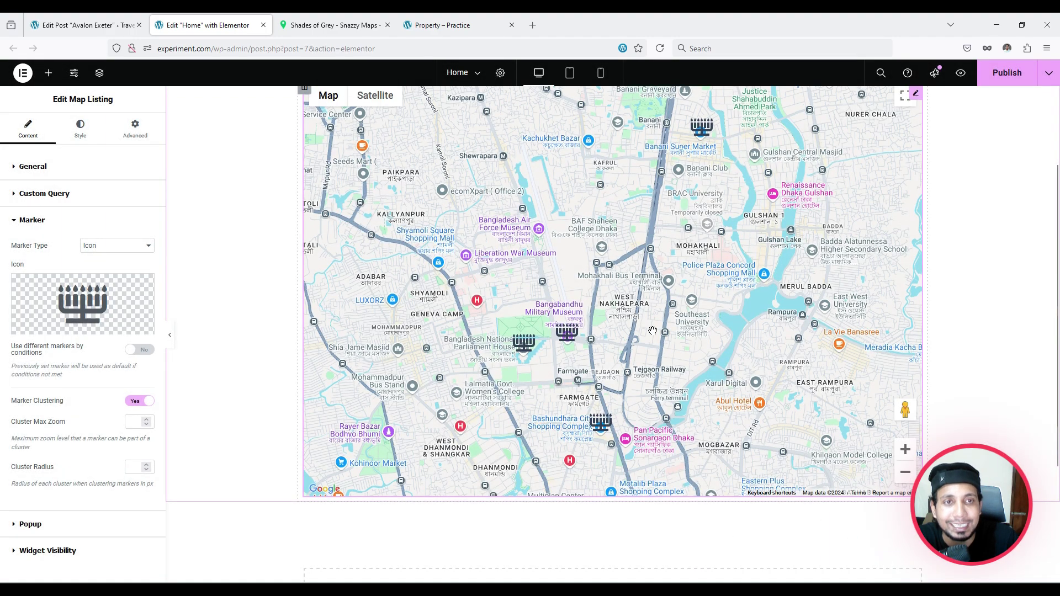
pyautogui.click(47, 327)
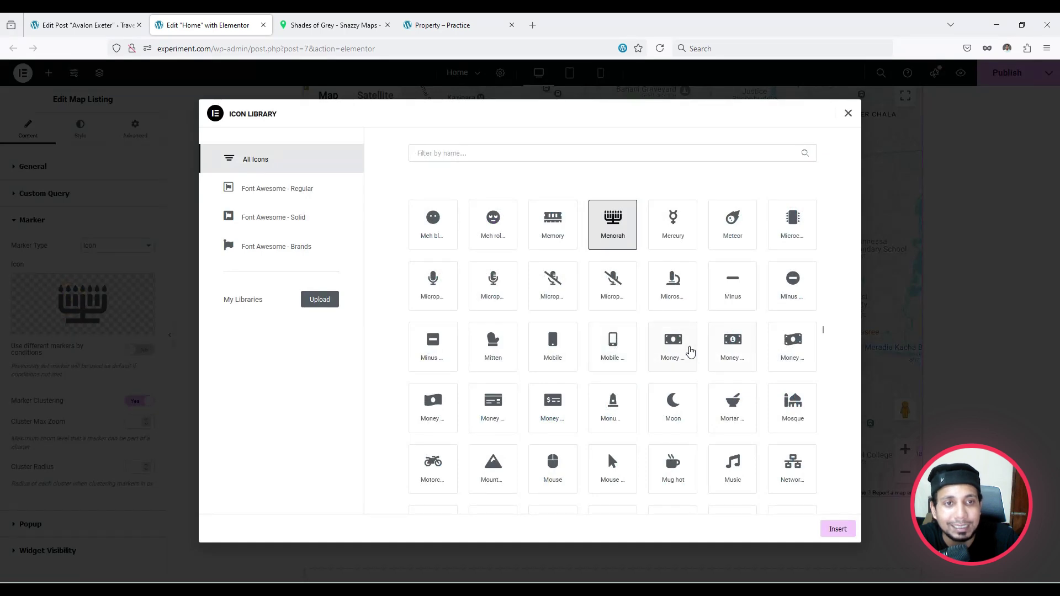
pyautogui.click(730, 348)
pyautogui.click(838, 529)
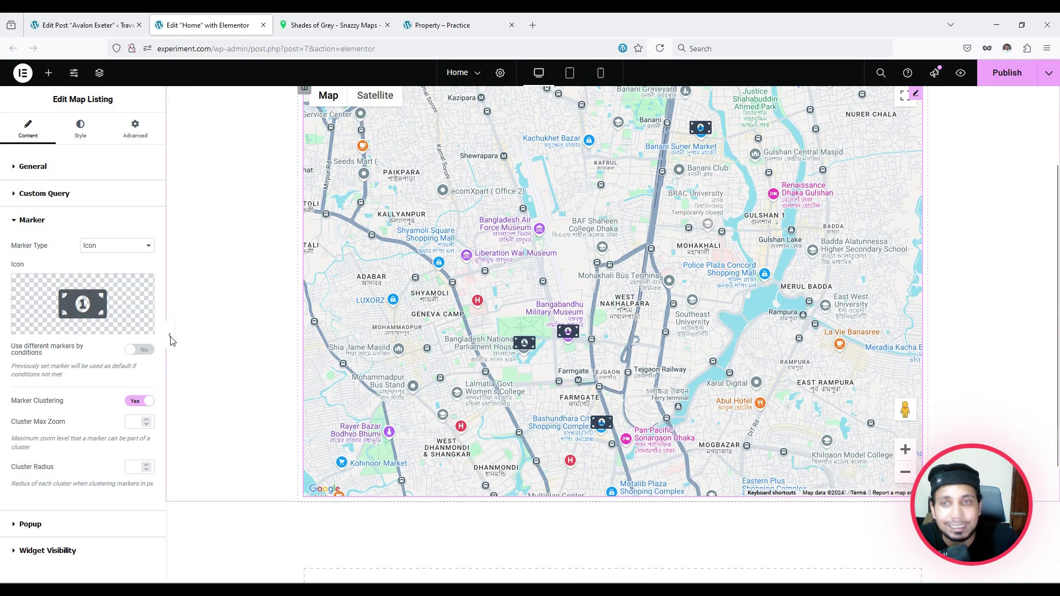
# Switch the Marker Type to Image and choose DistinctiveHomesBackground-1.png from the media library.
pyautogui.click(95, 245)
pyautogui.click(108, 266)
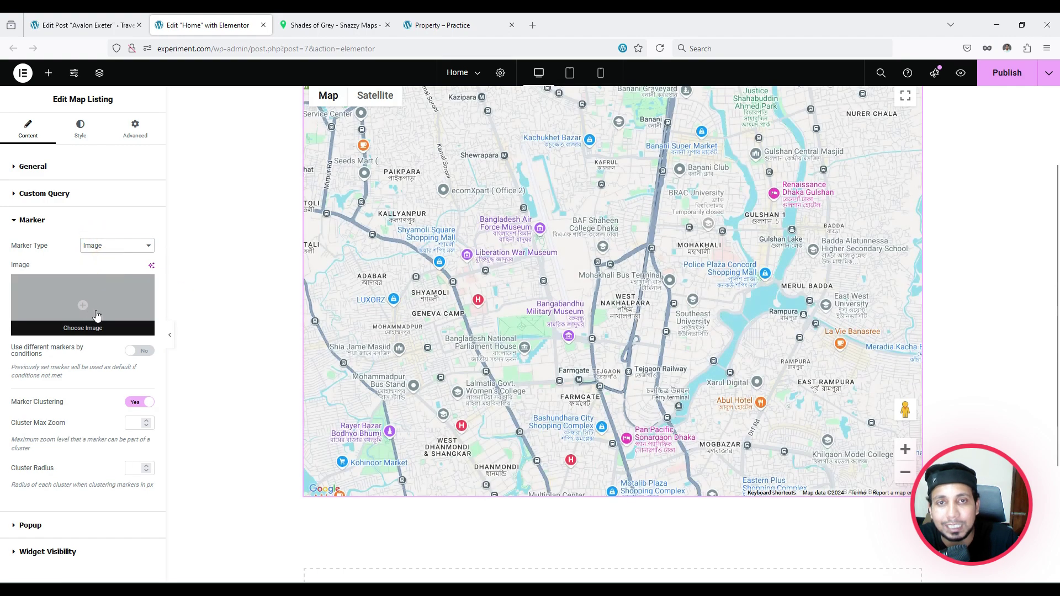
pyautogui.click(84, 310)
pyautogui.click(240, 213)
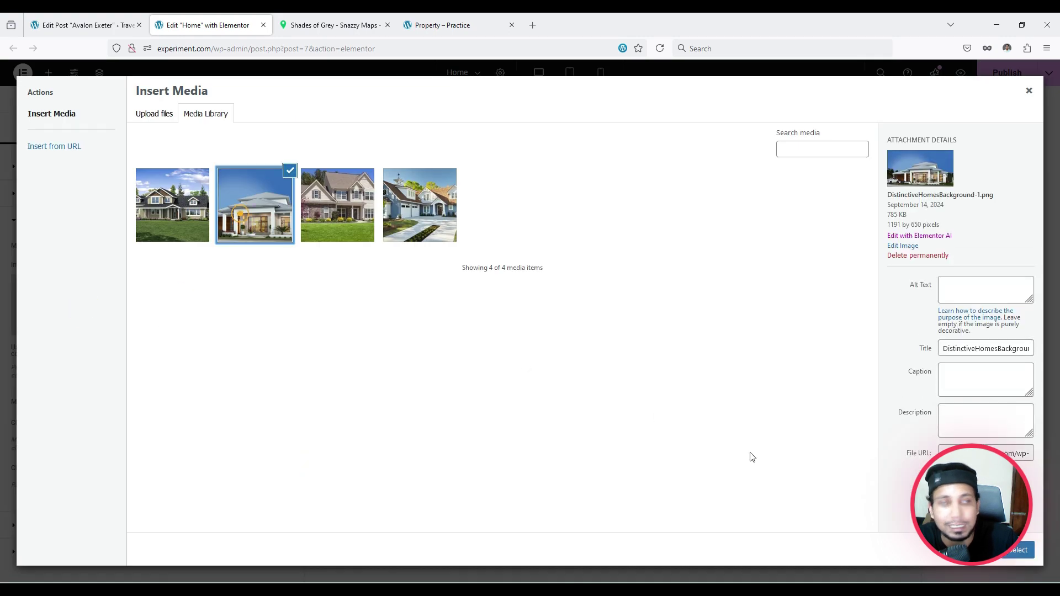
pyautogui.click(1019, 550)
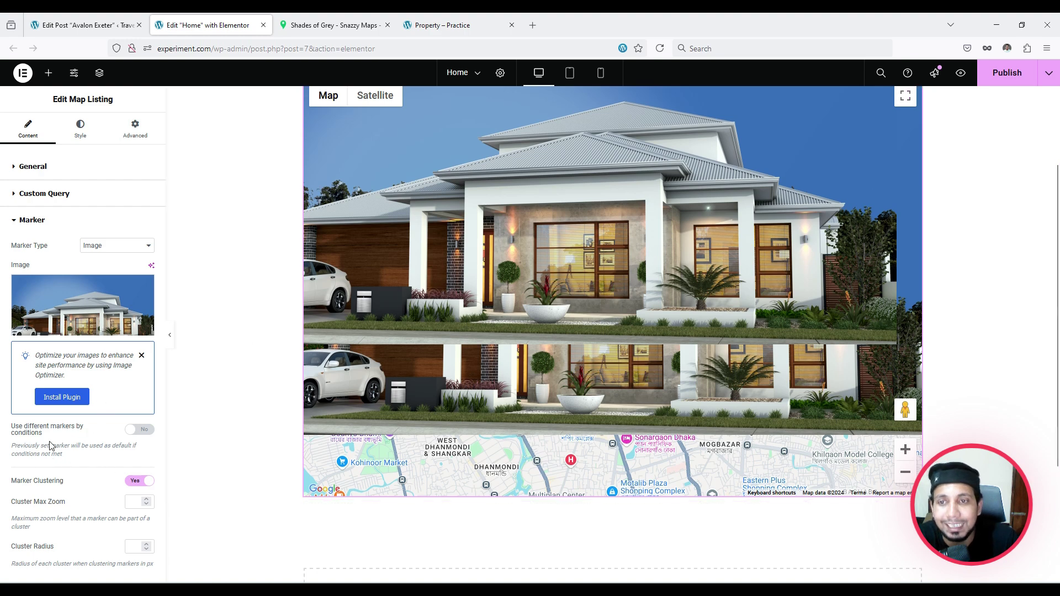
# Set the Marker Type to Text and the Marker Label to Meta Field.
pyautogui.click(103, 246)
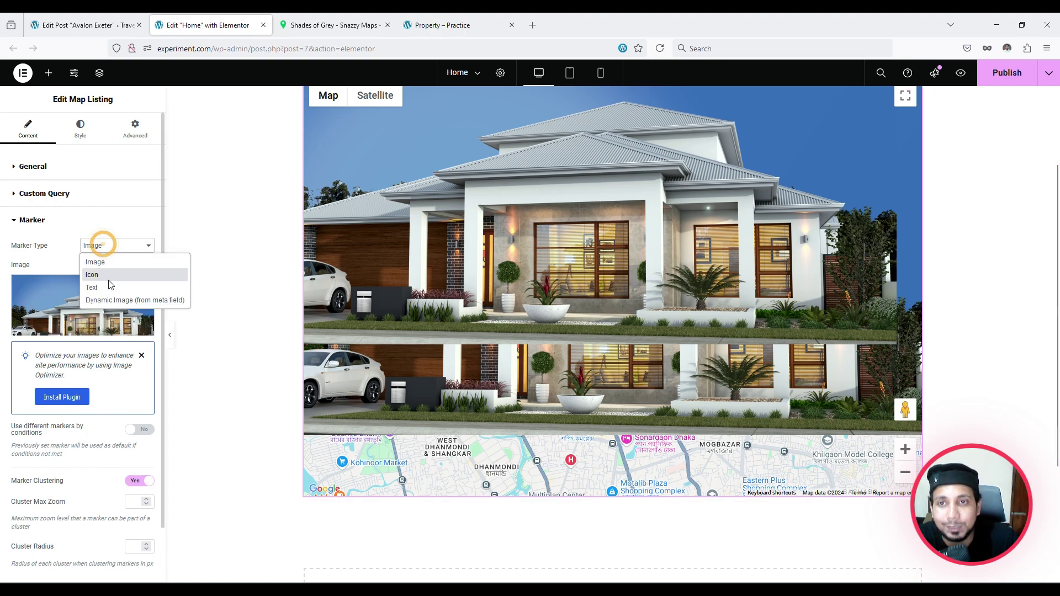
pyautogui.click(109, 276)
pyautogui.click(105, 245)
pyautogui.click(106, 286)
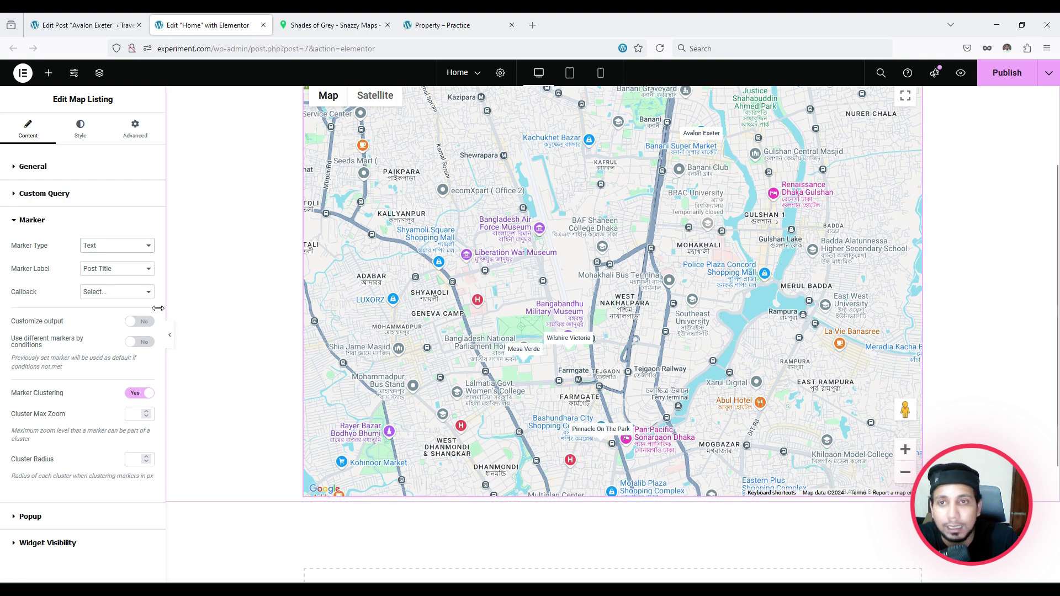
pyautogui.click(114, 268)
pyautogui.click(112, 301)
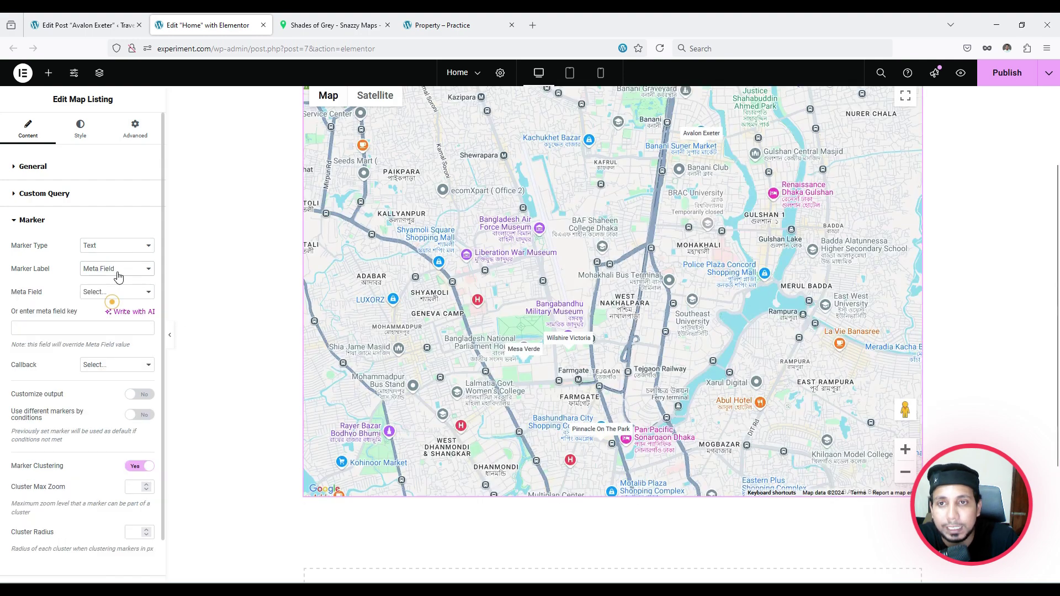
# Use the Price meta field for the marker labels and apply the Format number callback.
pyautogui.click(113, 291)
pyautogui.click(116, 345)
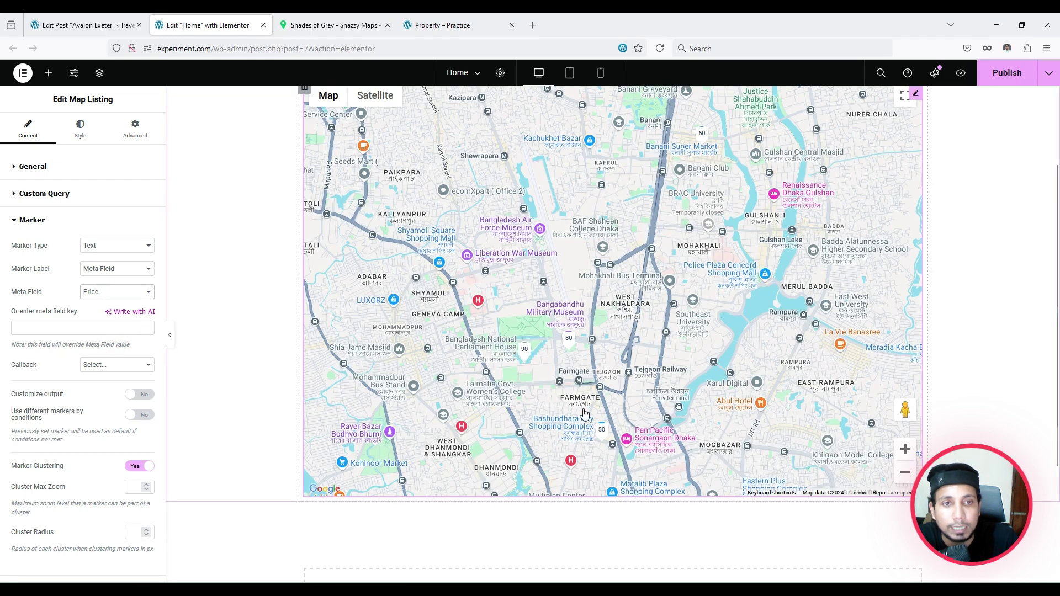
pyautogui.click(110, 365)
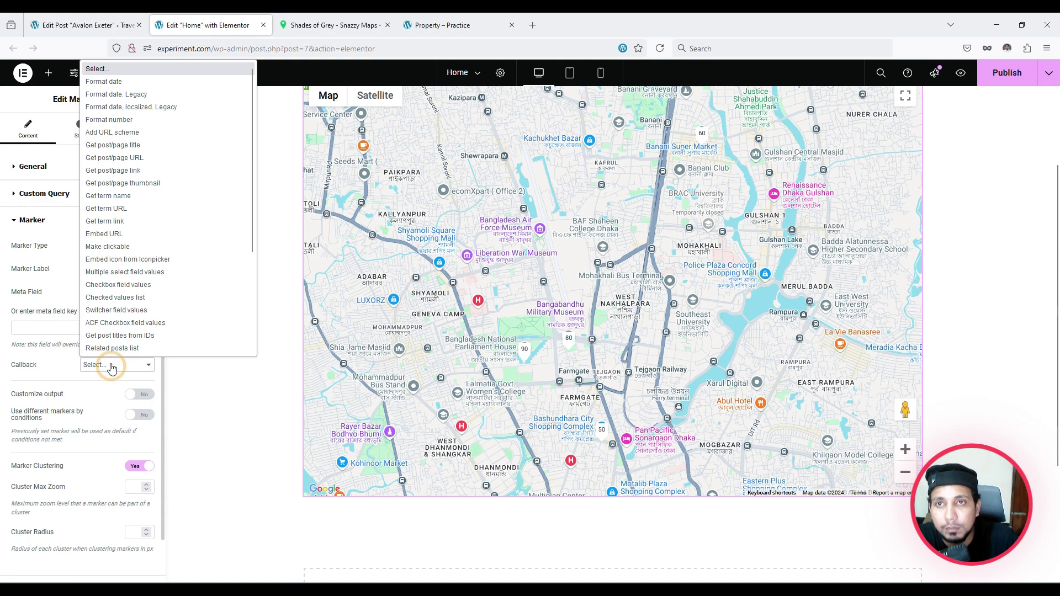
pyautogui.click(138, 121)
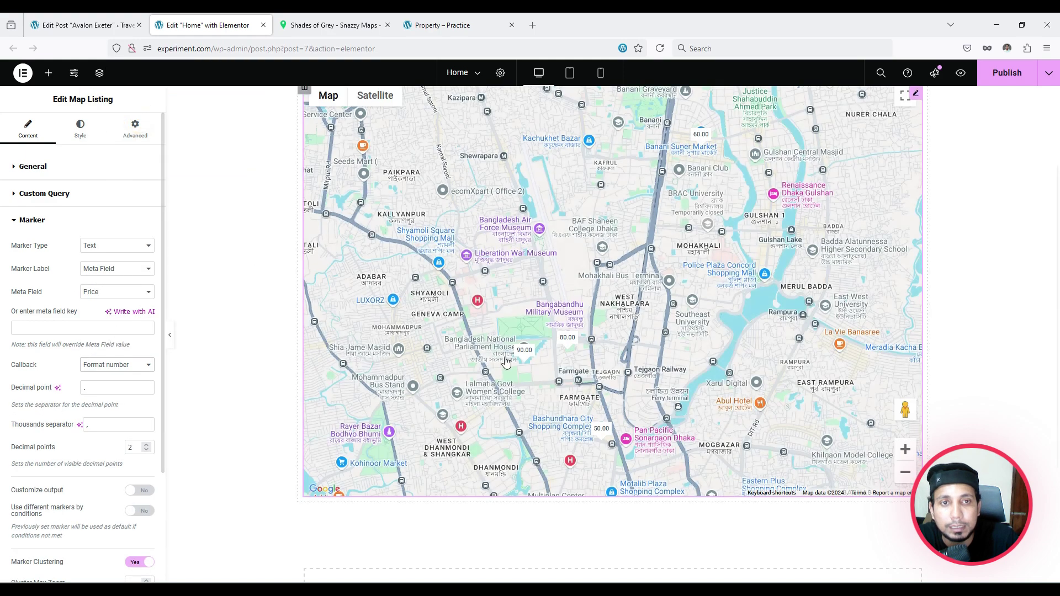
# Enable Customize output for the marker label and set the label format to $%s.
pyautogui.scroll(-3, 83, 387)
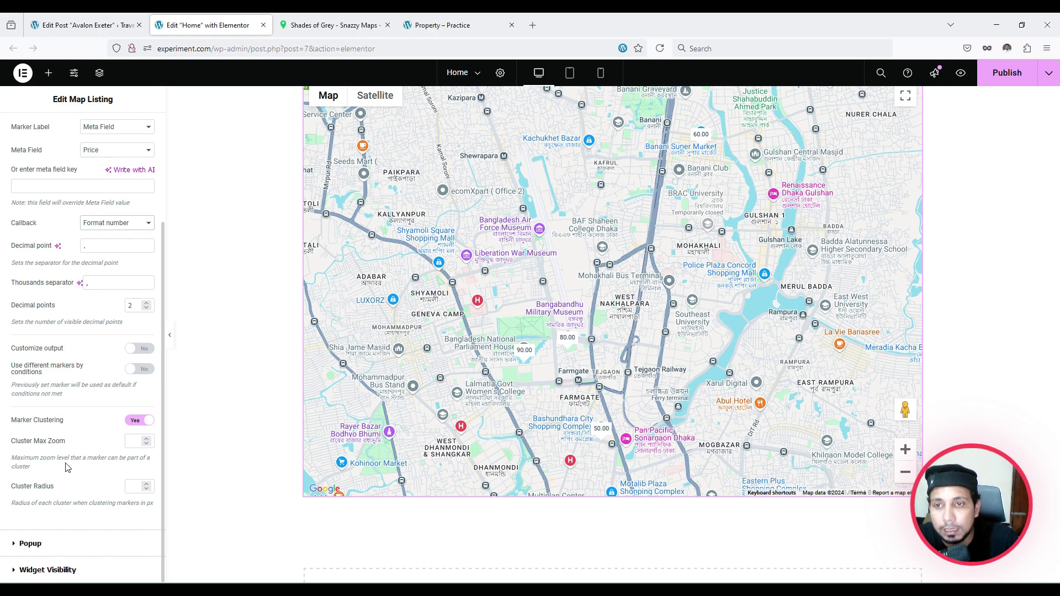
pyautogui.scroll(3, 65, 482)
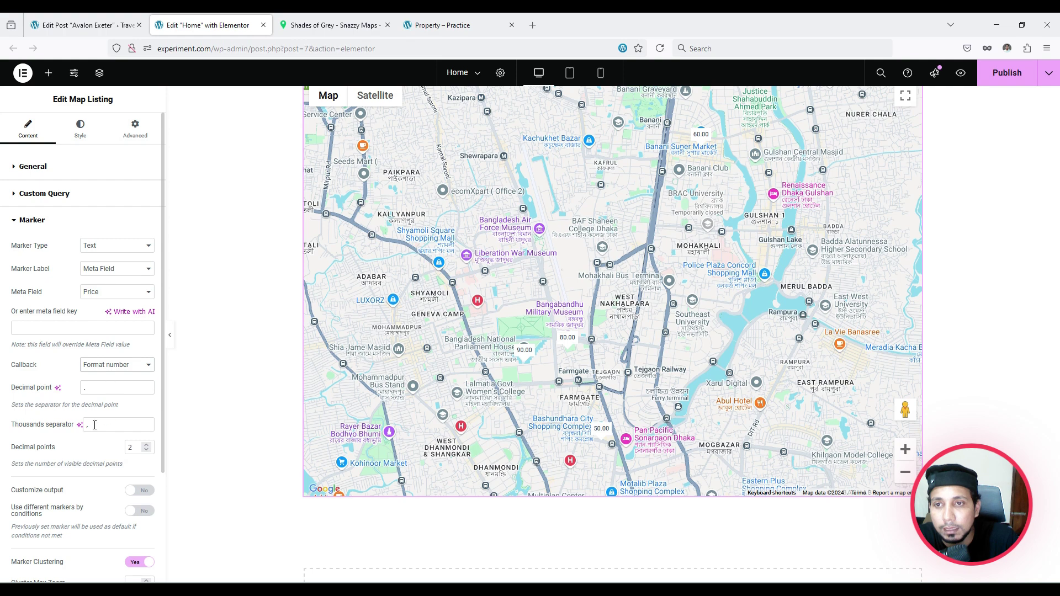
pyautogui.scroll(-1, 70, 436)
pyautogui.click(143, 438)
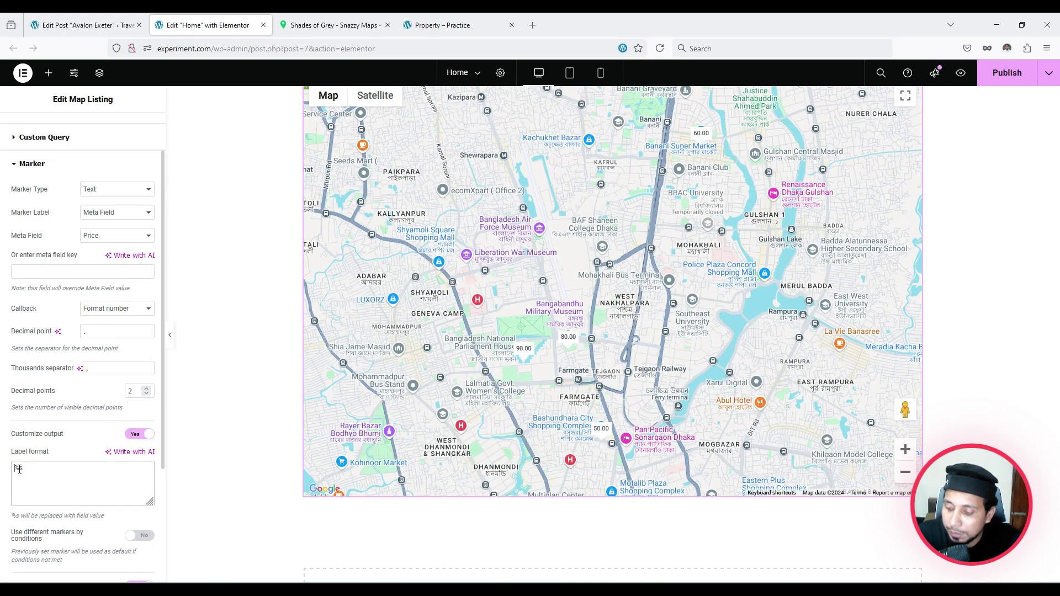
pyautogui.write('$')
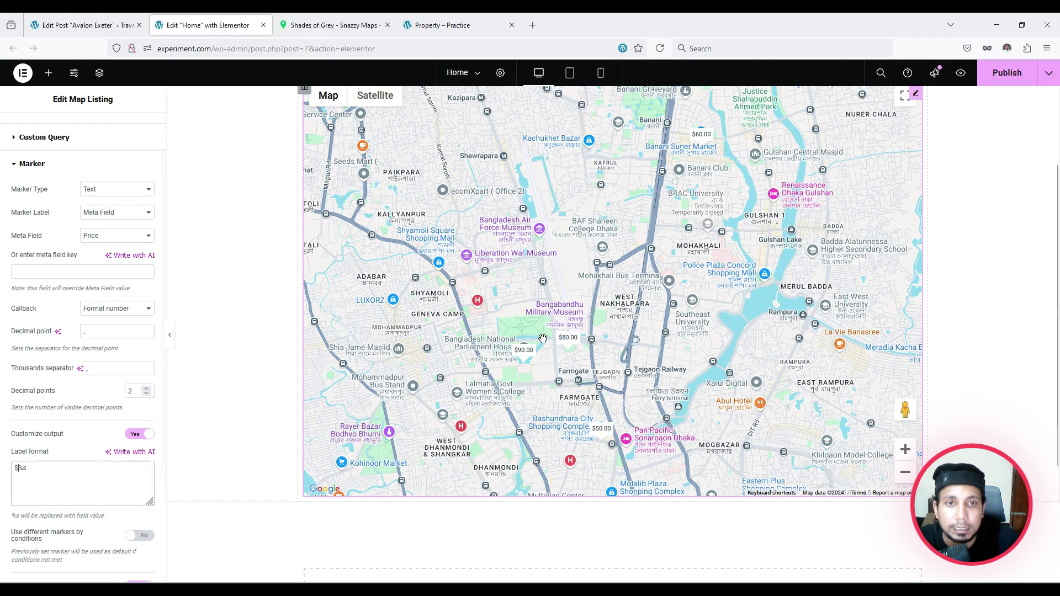
# Set the map popups to open on Hover and preview the Mesa Verde, Pinnacle On The Park and Avalon Exeter popups.
pyautogui.scroll(-3, 101, 387)
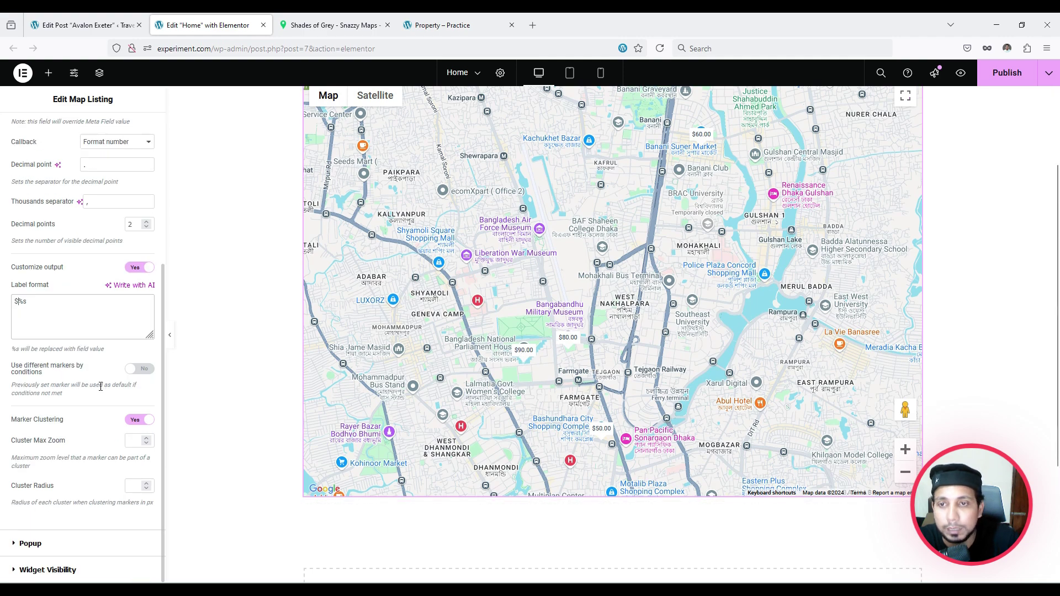
pyautogui.click(71, 549)
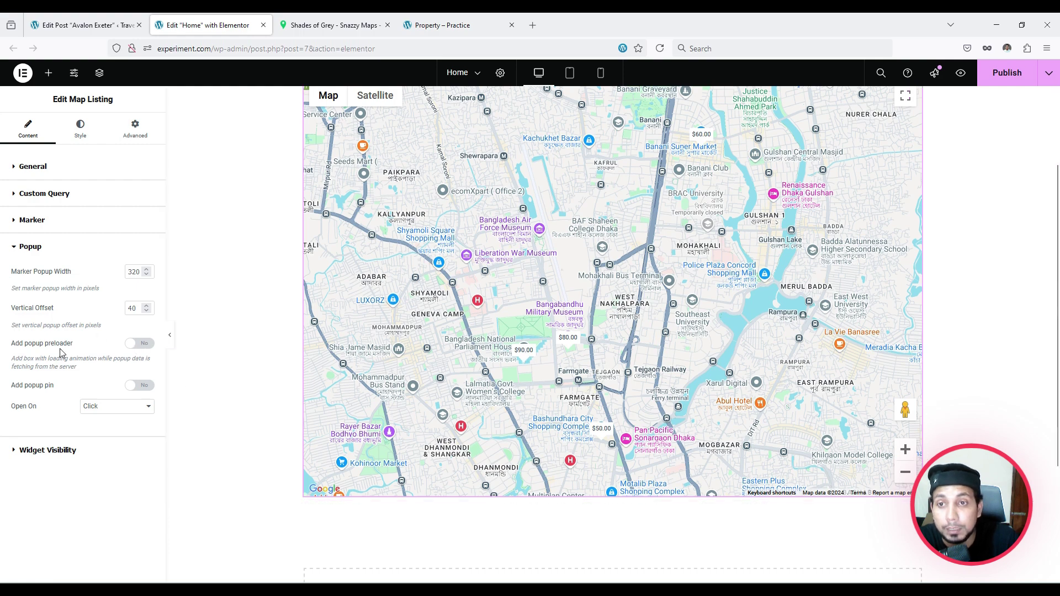
pyautogui.click(138, 390)
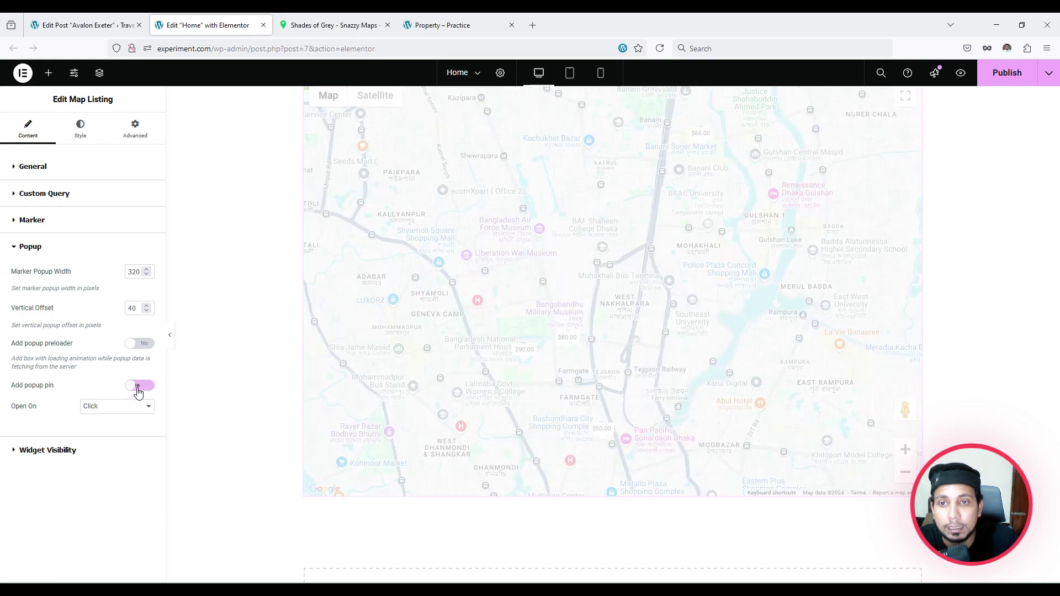
pyautogui.click(108, 407)
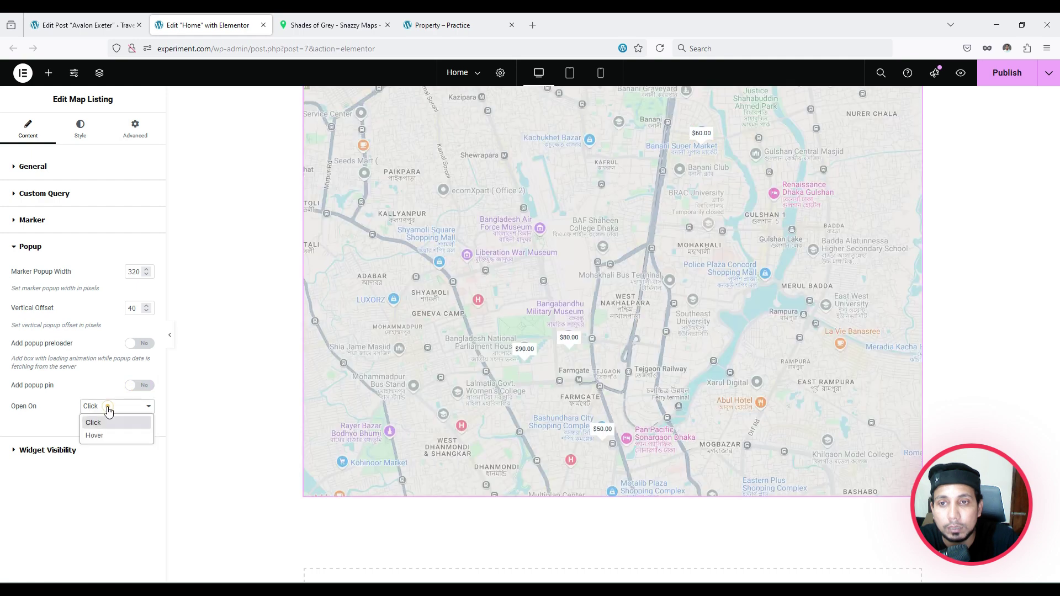
pyautogui.click(109, 435)
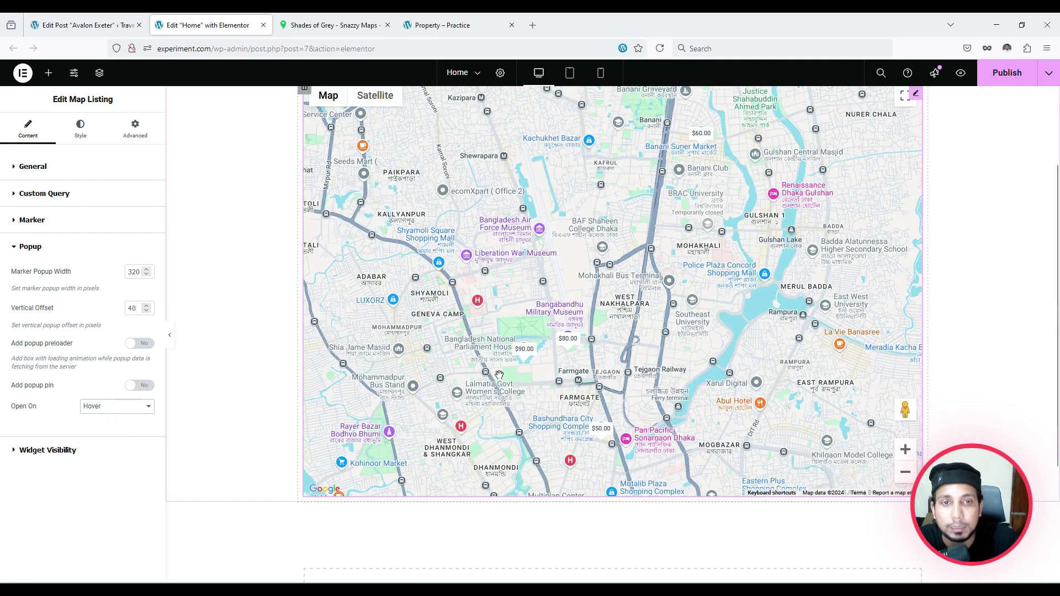
pyautogui.moveTo(522, 356)
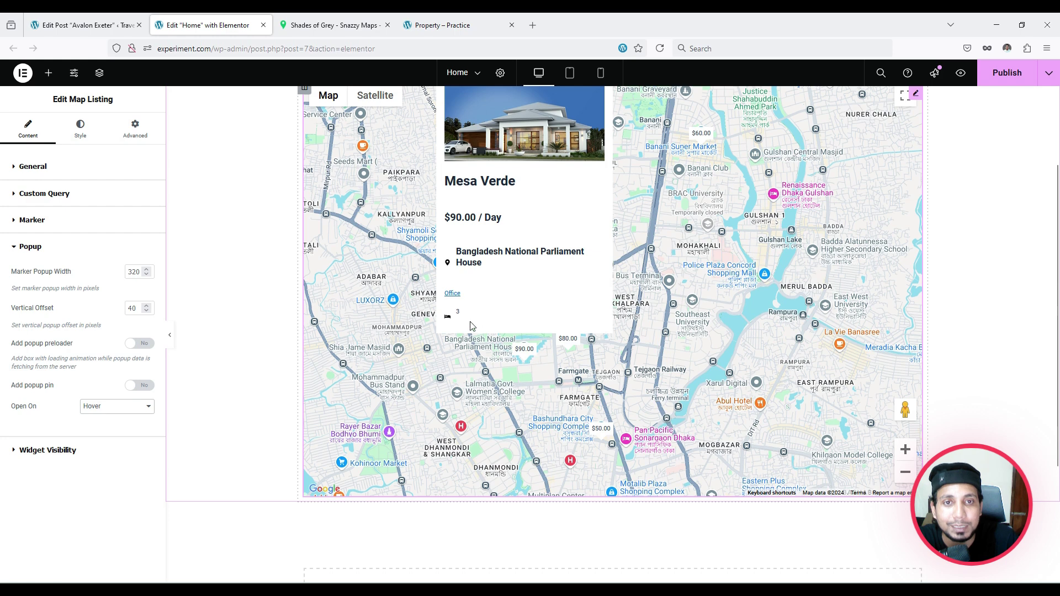
pyautogui.moveTo(604, 441)
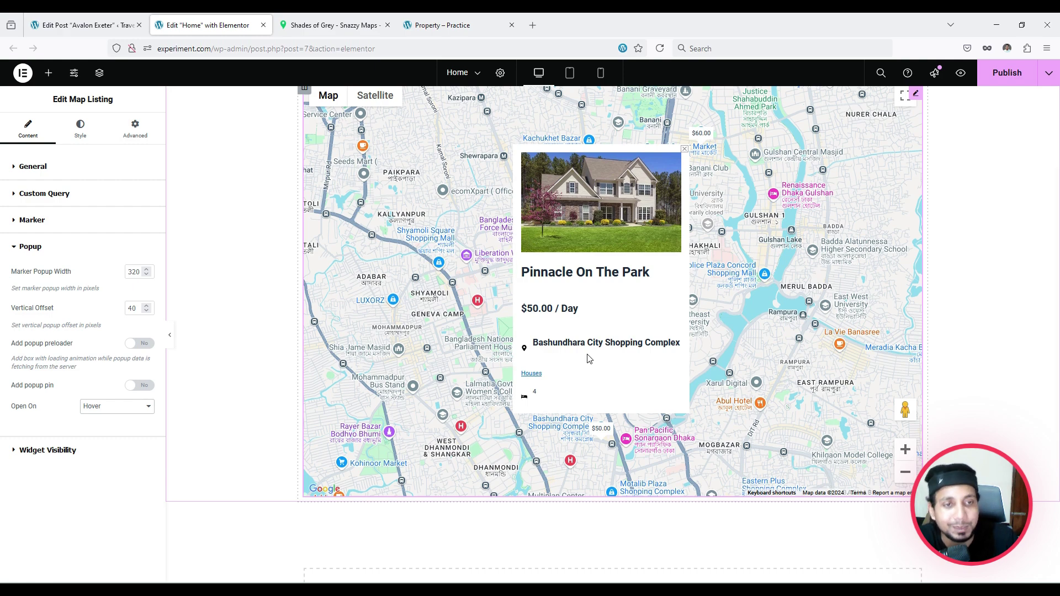
pyautogui.scroll(2, 737, 306)
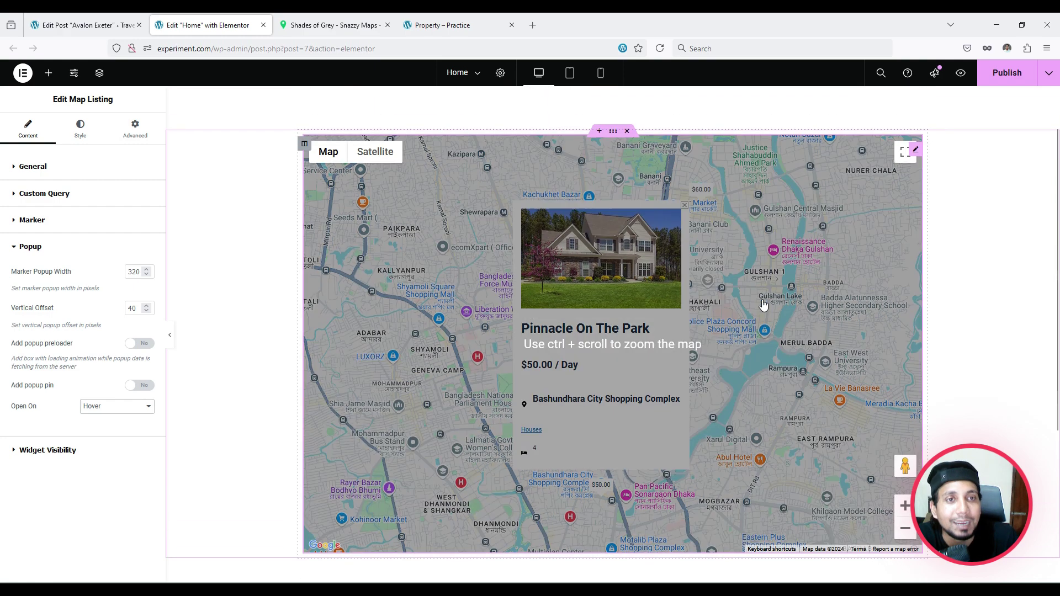
pyautogui.moveTo(703, 191)
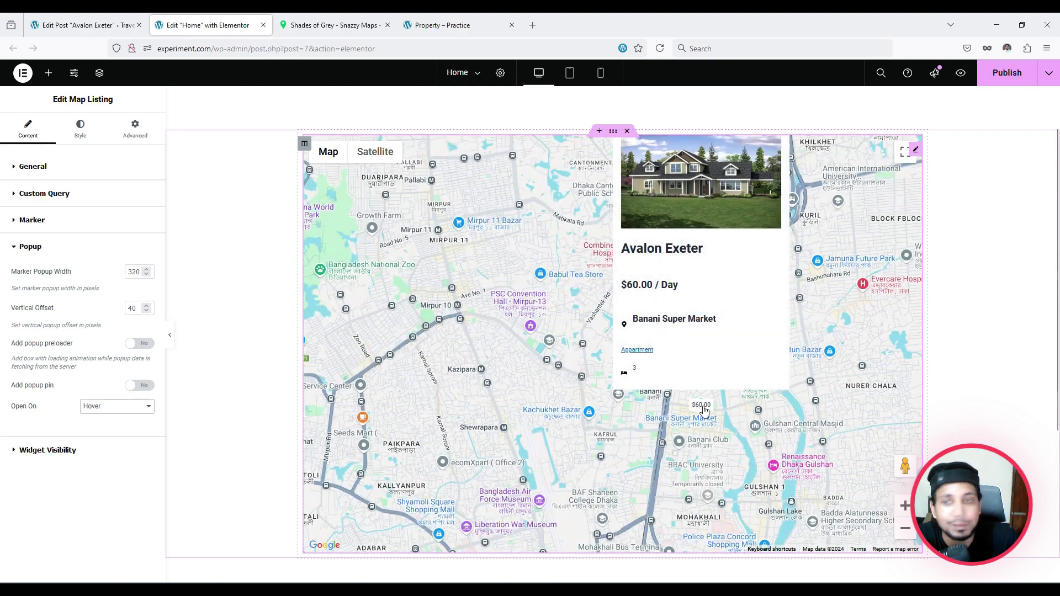
# Try Click as the popup opening trigger on the $80.00 and $50.00 markers, and restore Hover.
pyautogui.click(100, 408)
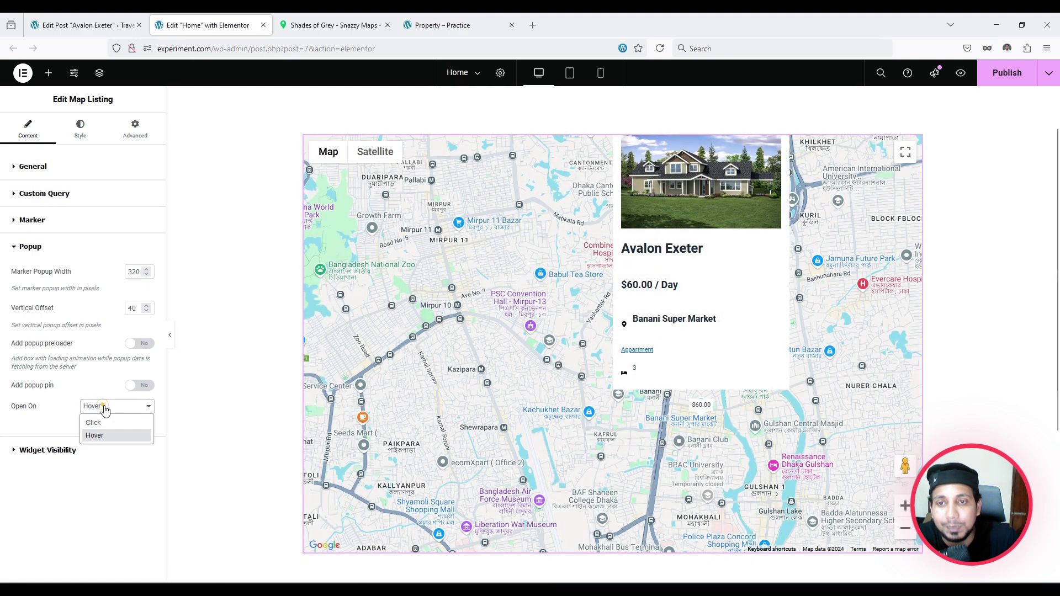
pyautogui.click(105, 427)
pyautogui.click(570, 405)
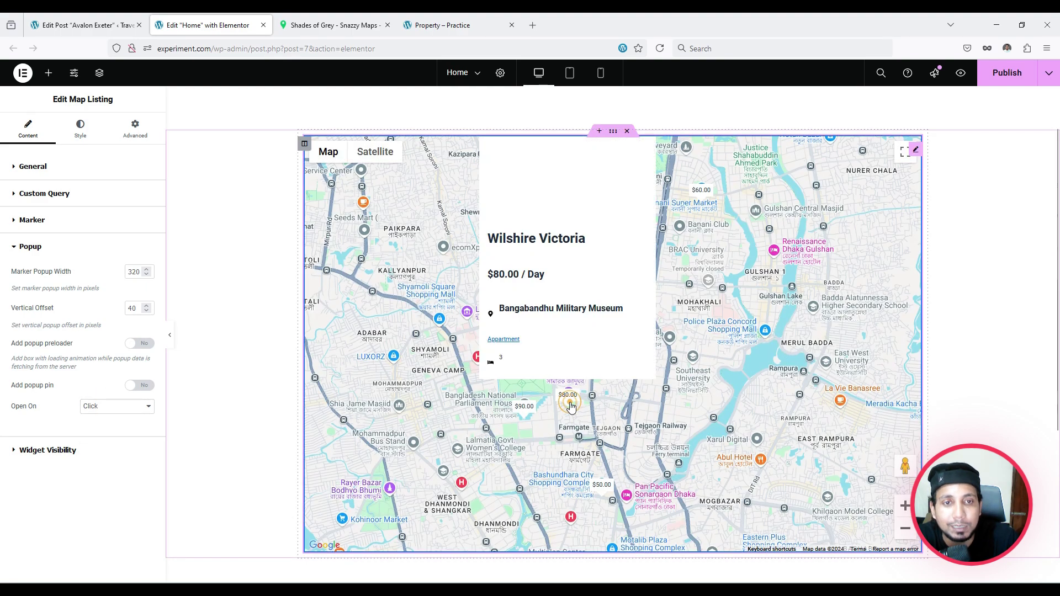
pyautogui.scroll(2, 649, 189)
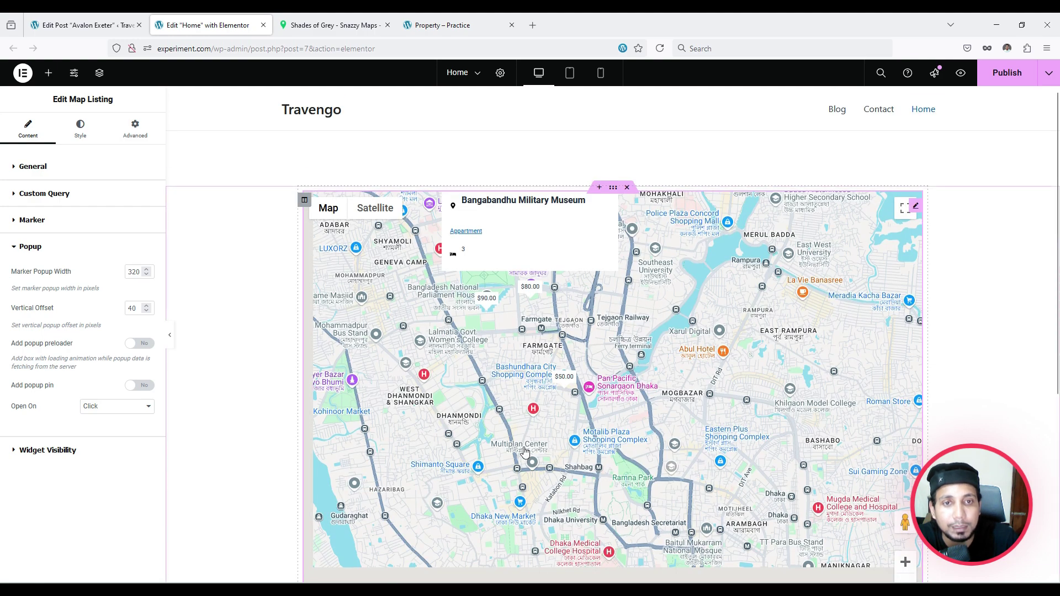
pyautogui.click(565, 380)
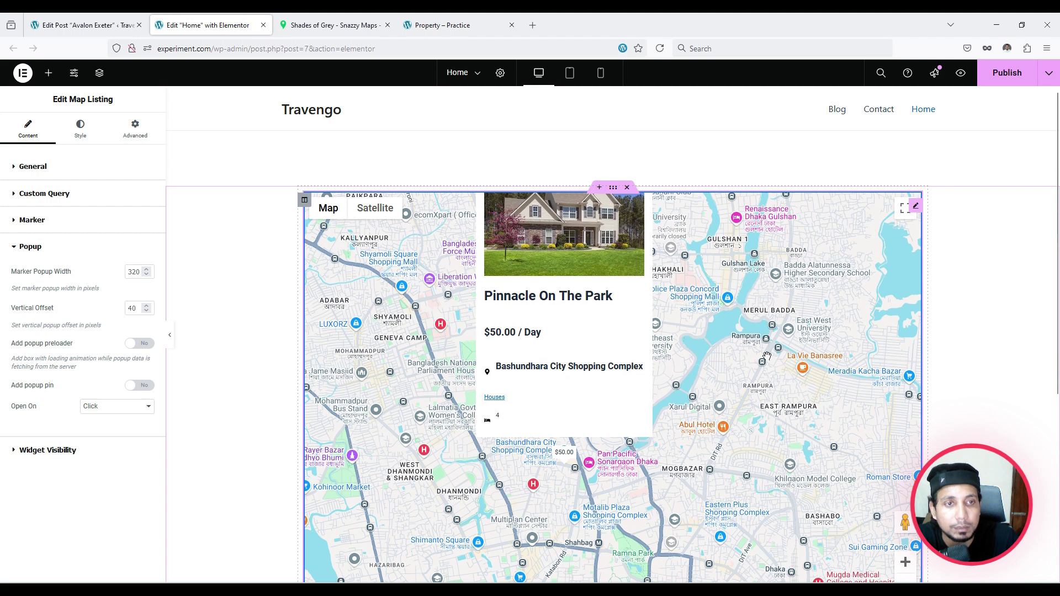
pyautogui.scroll(-2, 745, 420)
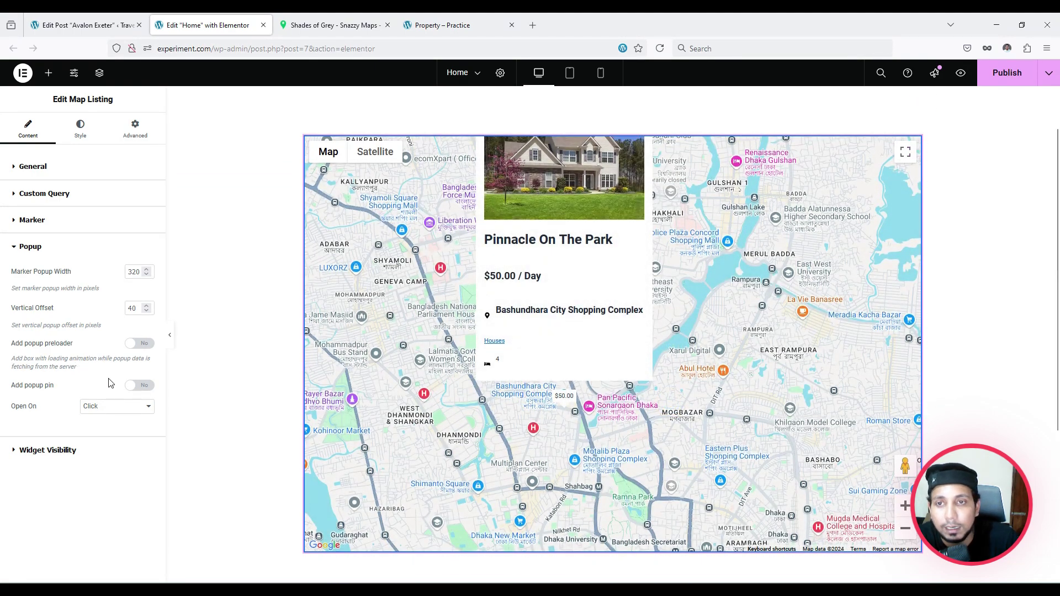
pyautogui.click(102, 408)
pyautogui.click(105, 435)
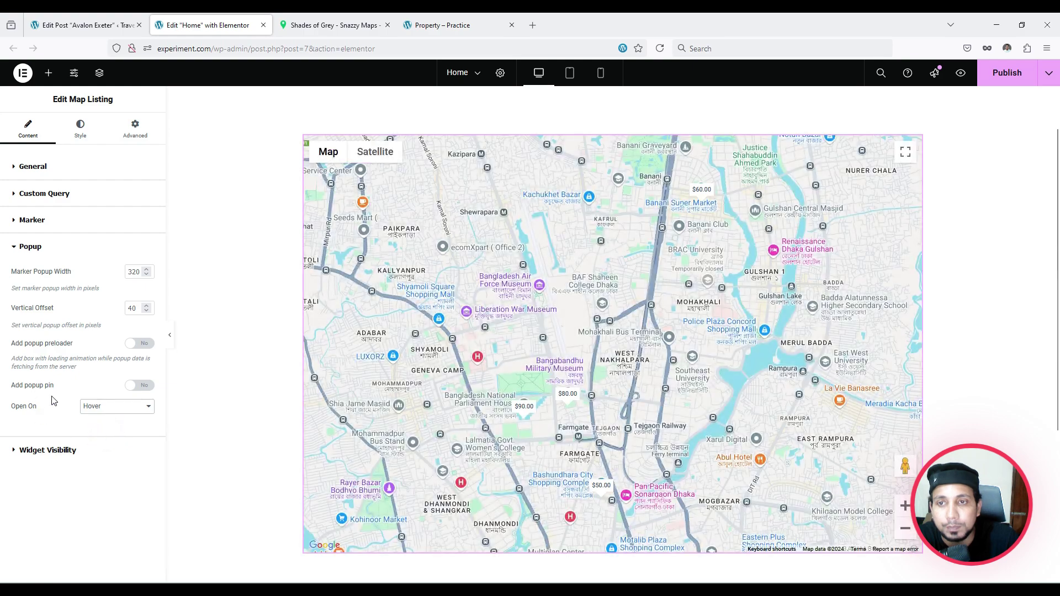
# Try the map with the popup preloader on and off, leaving it disabled.
pyautogui.click(142, 345)
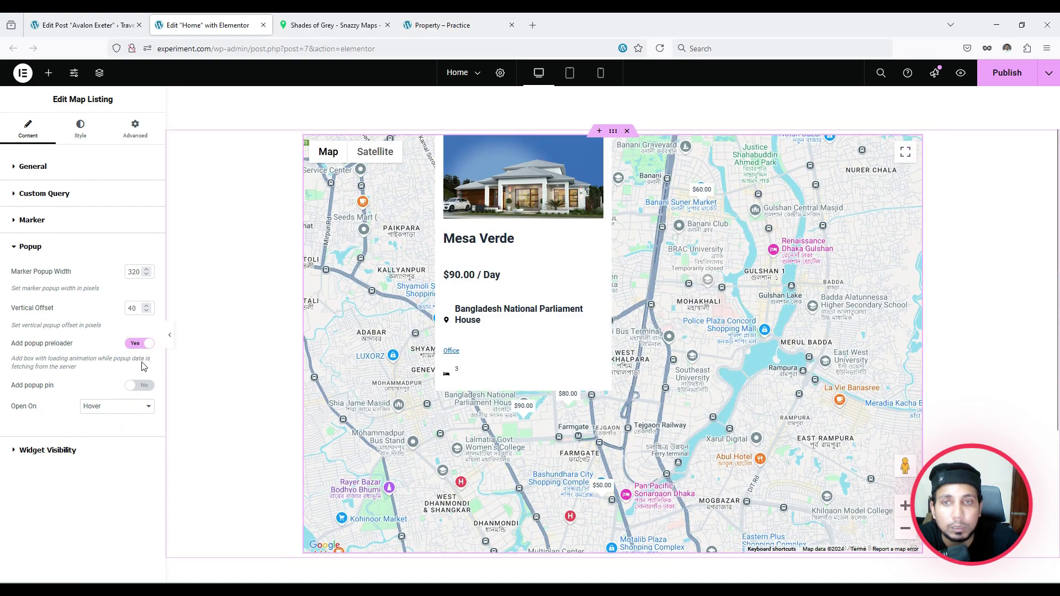
pyautogui.click(138, 344)
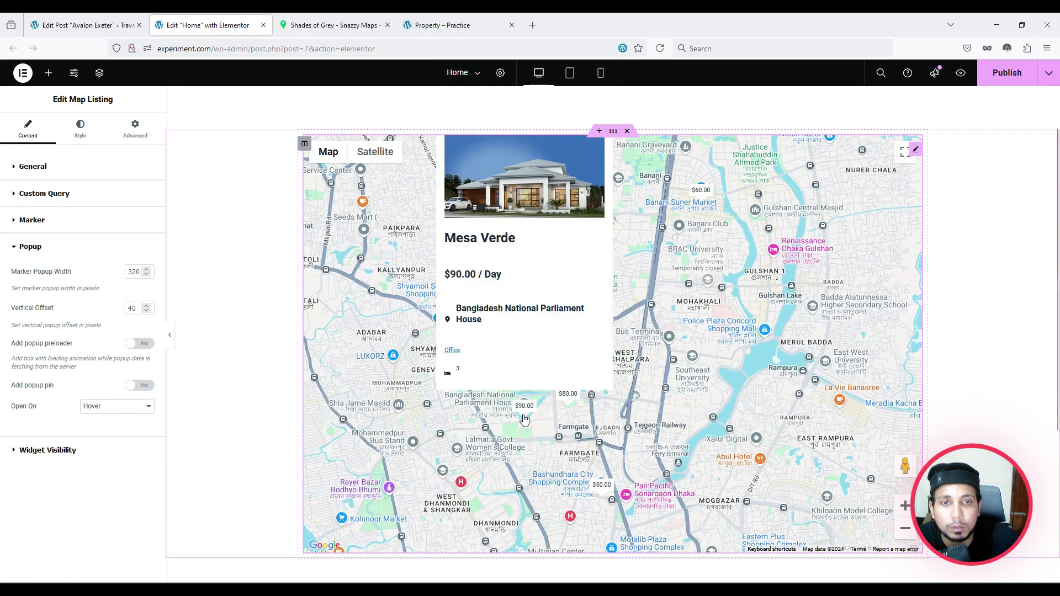
pyautogui.click(140, 344)
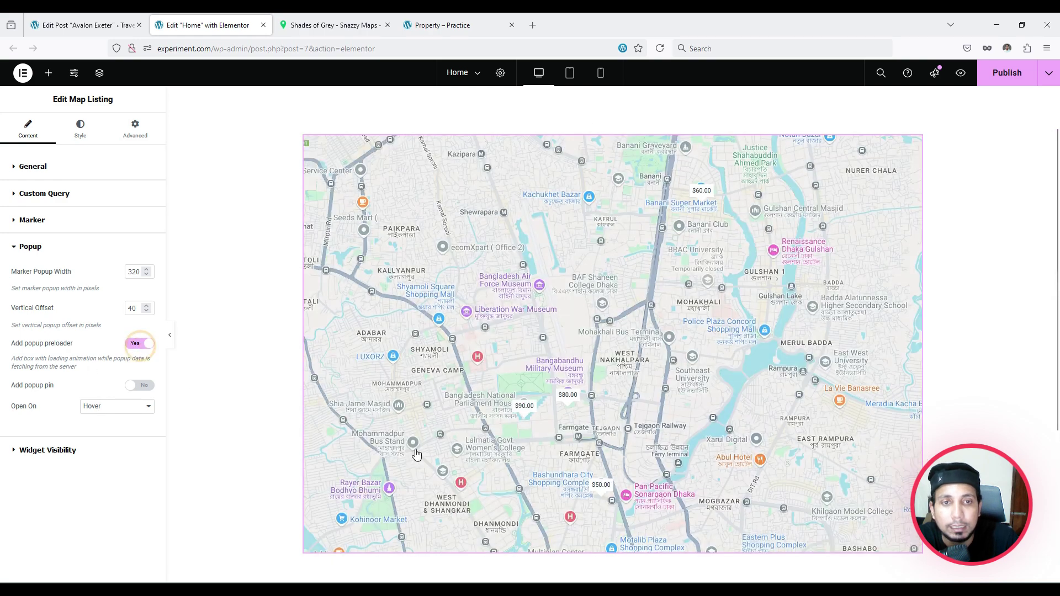
pyautogui.click(128, 346)
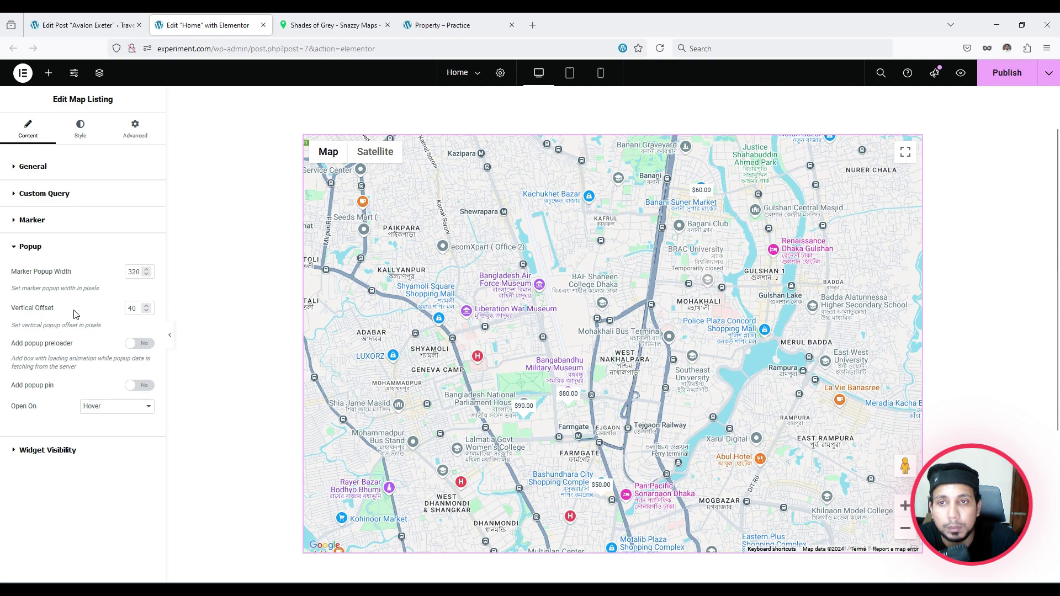
# Try a marker width of 69 in the map's style settings, and clear the value again.
pyautogui.click(44, 250)
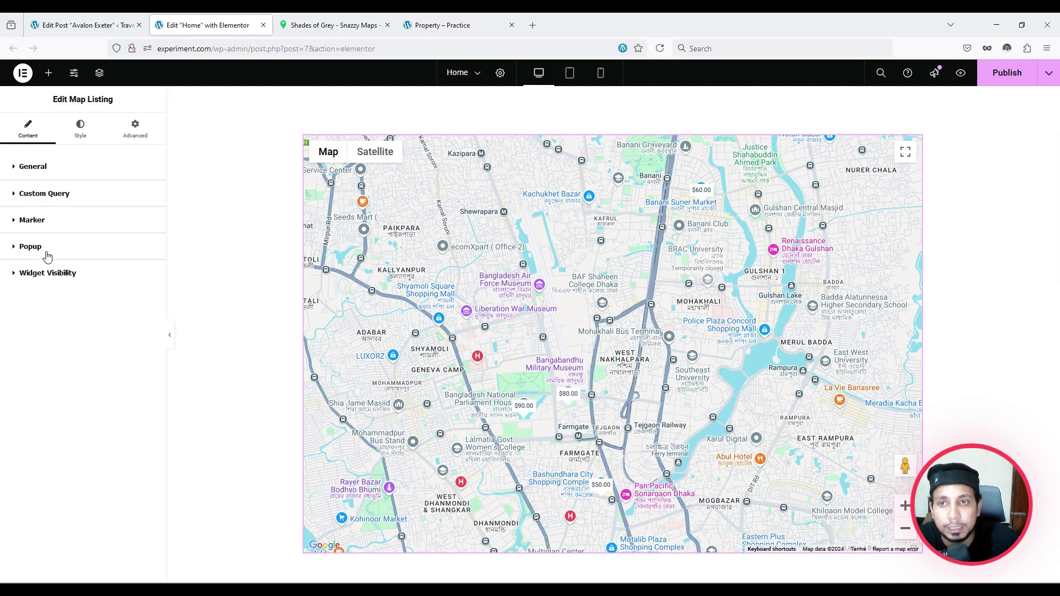
pyautogui.click(87, 133)
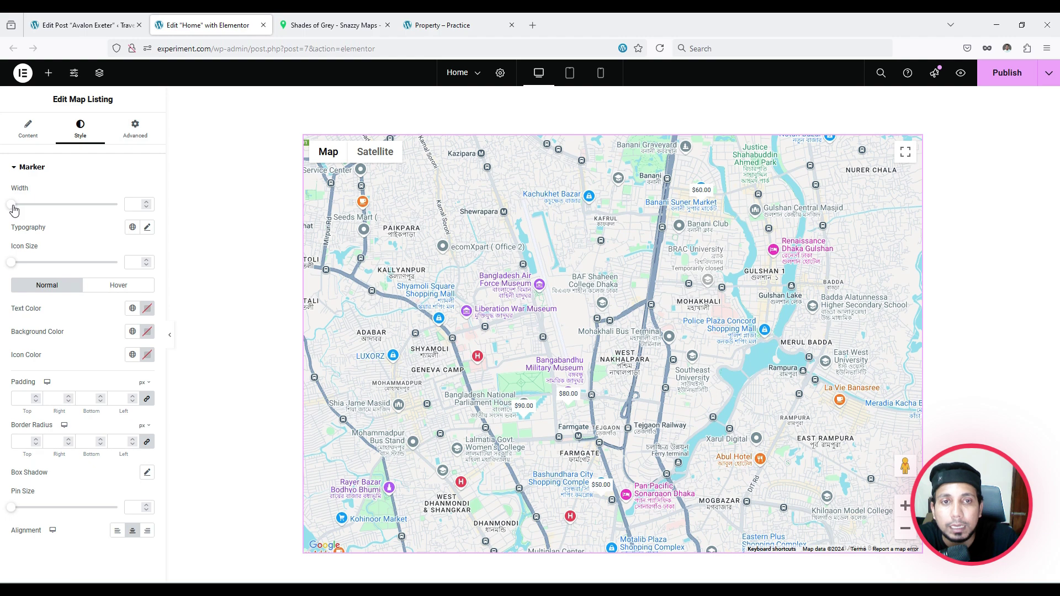
pyautogui.moveTo(14, 209); pyautogui.dragTo(51, 214)
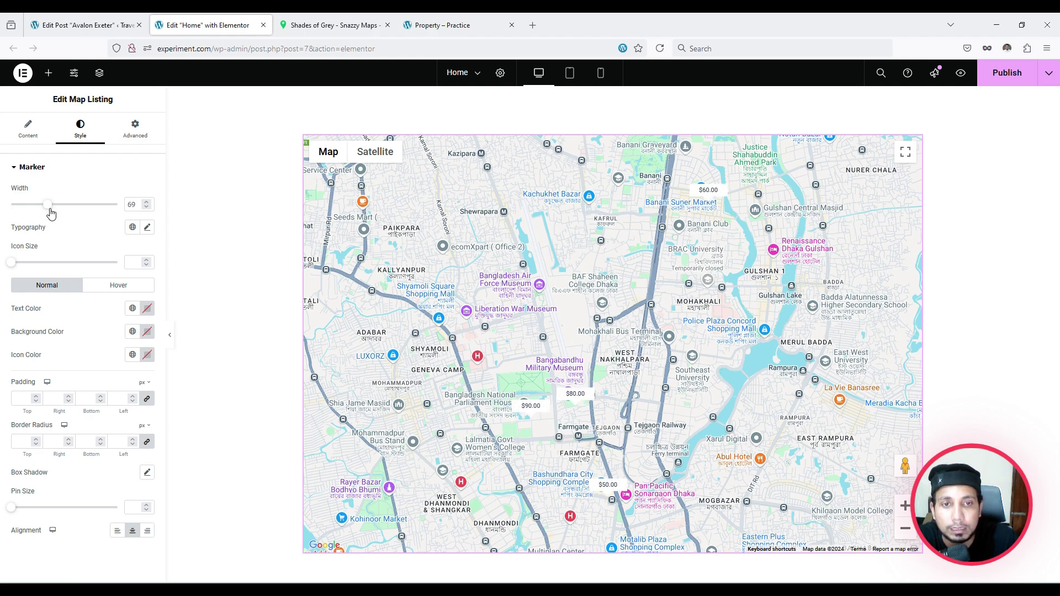
pyautogui.doubleClick(133, 205)
pyautogui.press('BackSpace')
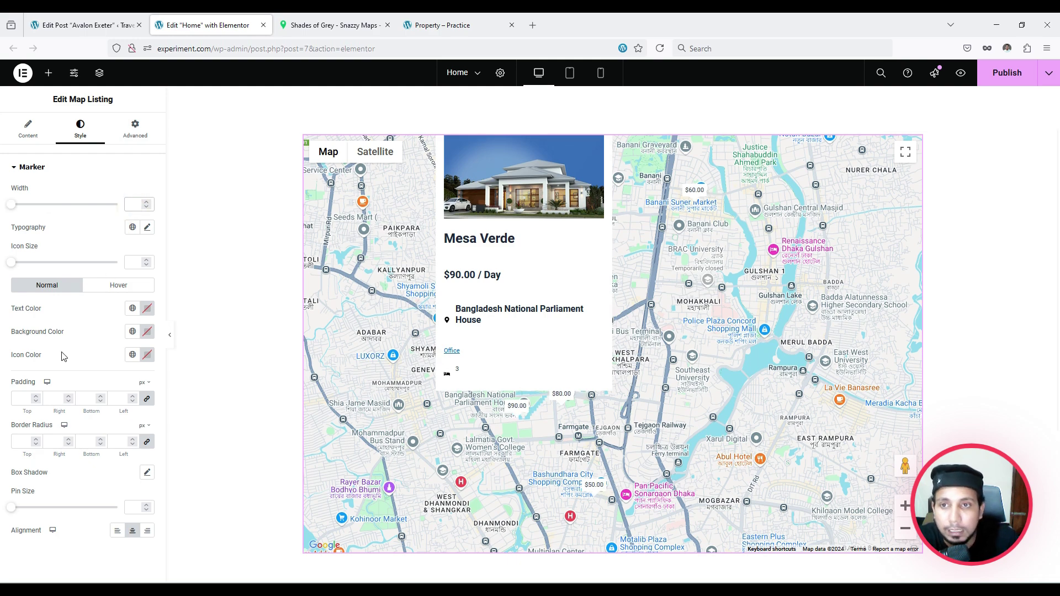
# Set the marker padding to 20 px on all sides, unlink the sides and set the left padding to 10 px.
pyautogui.click(23, 400)
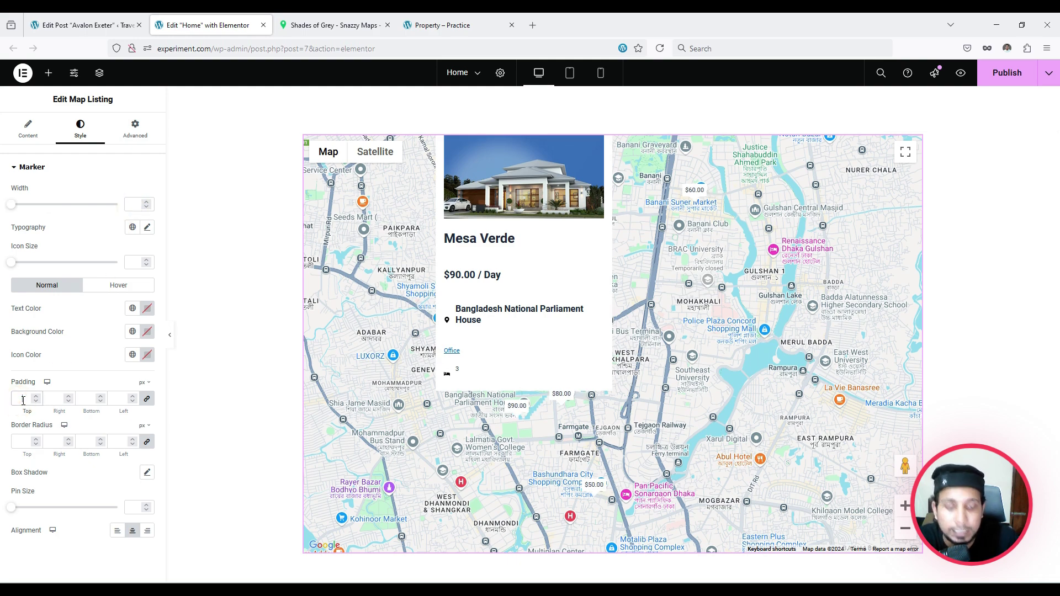
pyautogui.write('20')
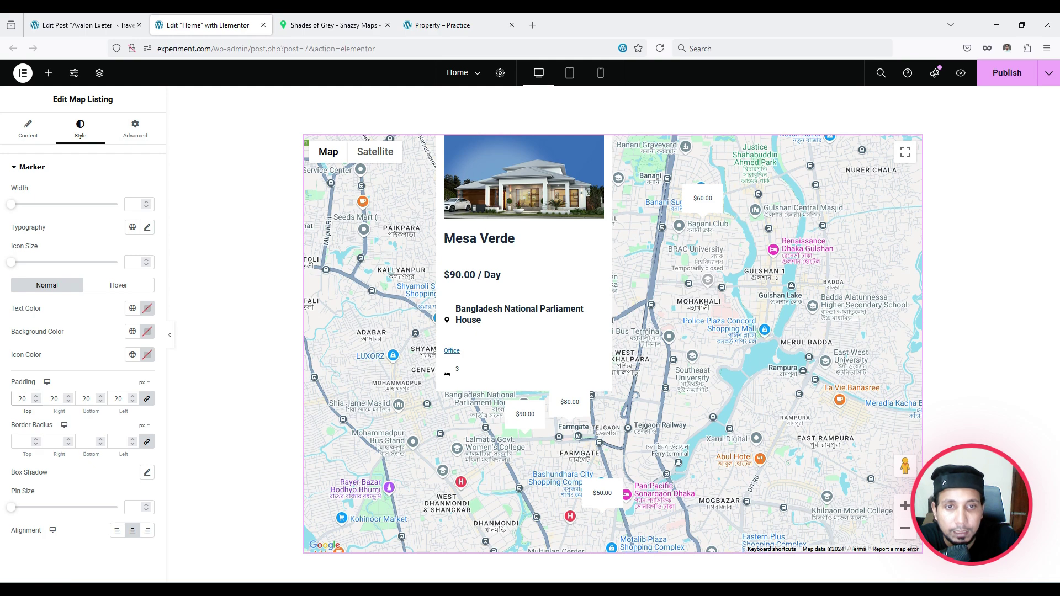
pyautogui.click(147, 399)
pyautogui.click(88, 399)
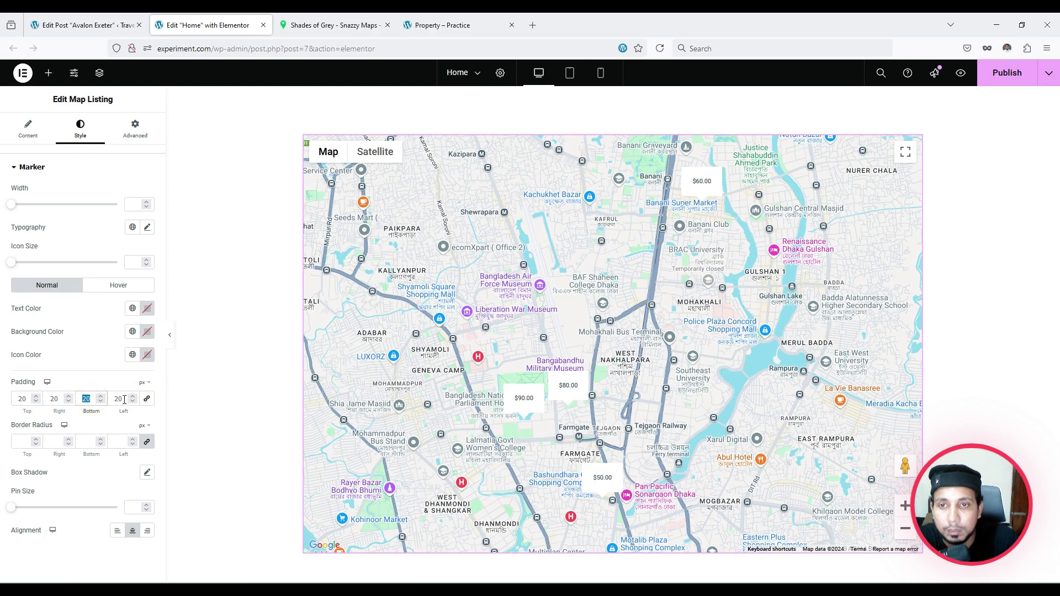
pyautogui.doubleClick(120, 399)
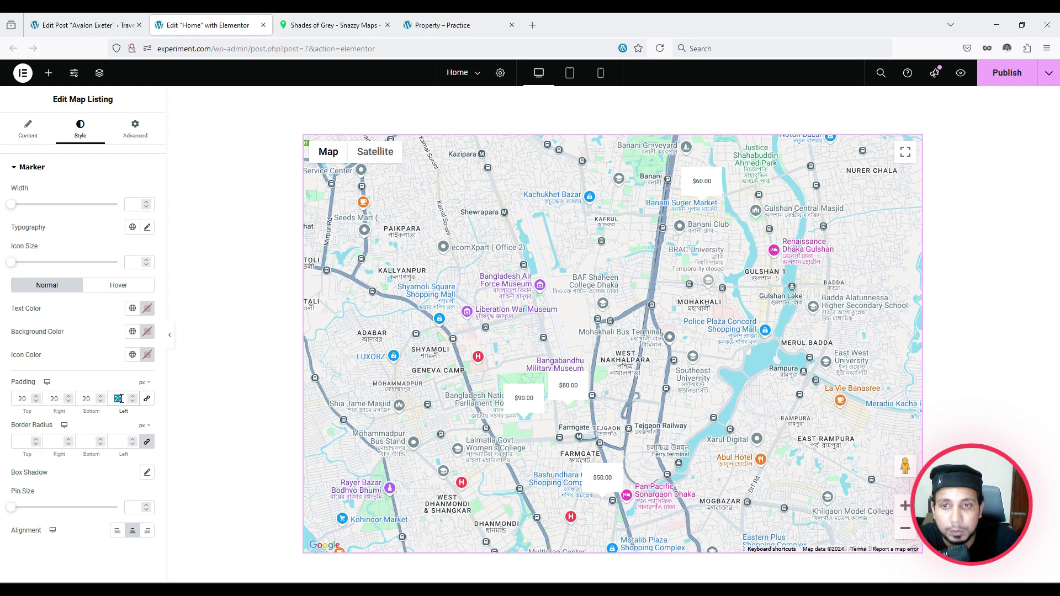
pyautogui.write('10')
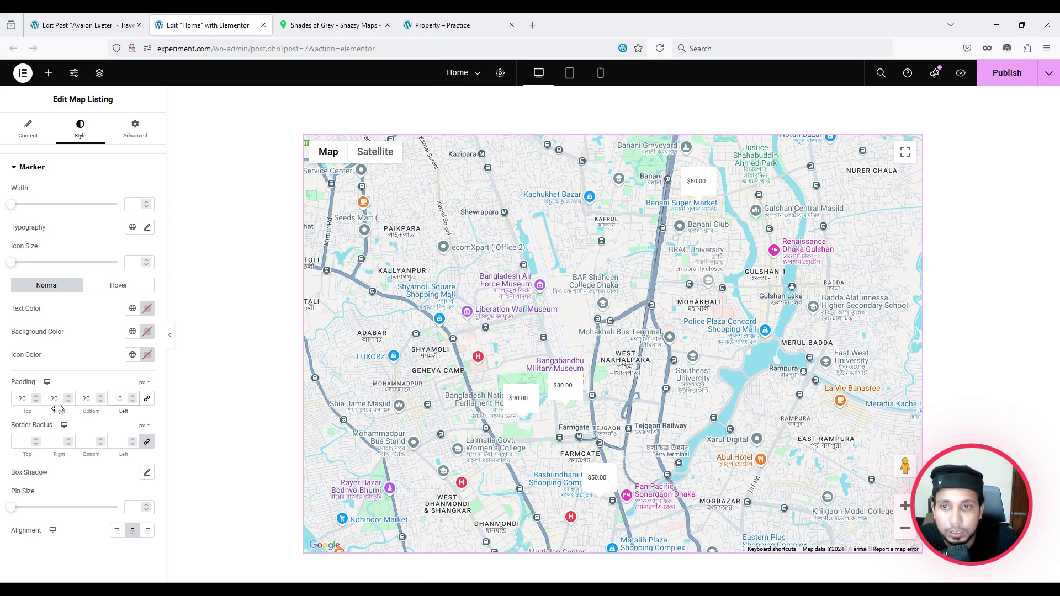
# Set the marker's right padding to 10 px and its border radius to 50 px on all corners.
pyautogui.write('10')
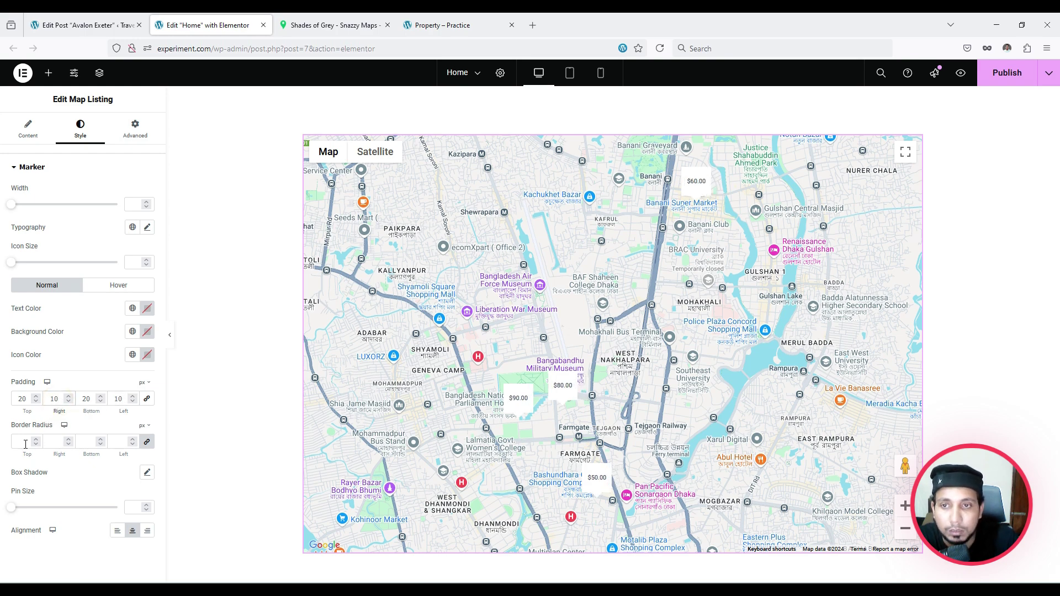
pyautogui.click(25, 443)
pyautogui.write('50')
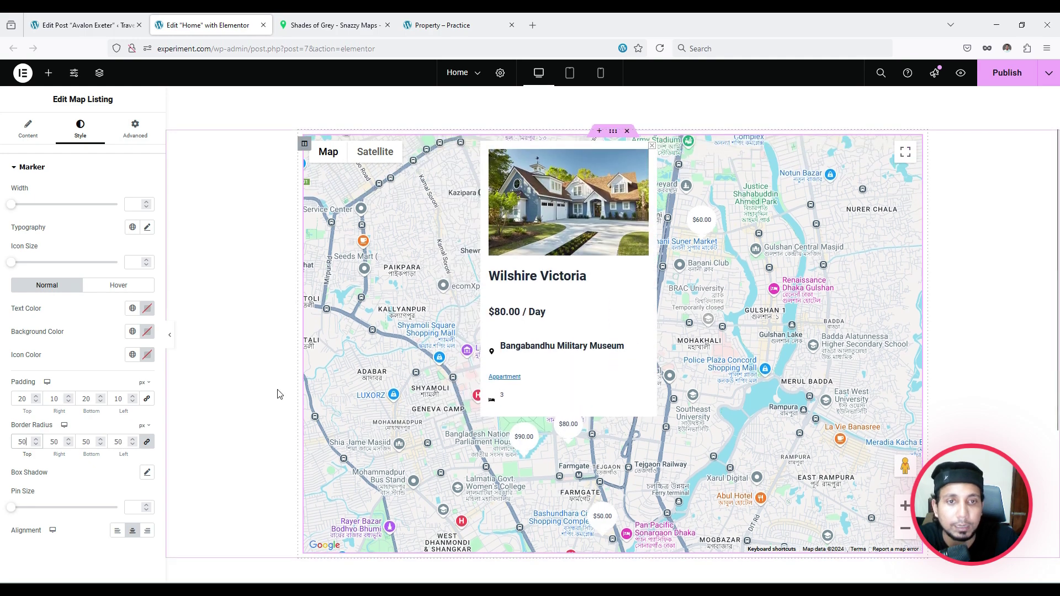
pyautogui.scroll(-1, 213, 396)
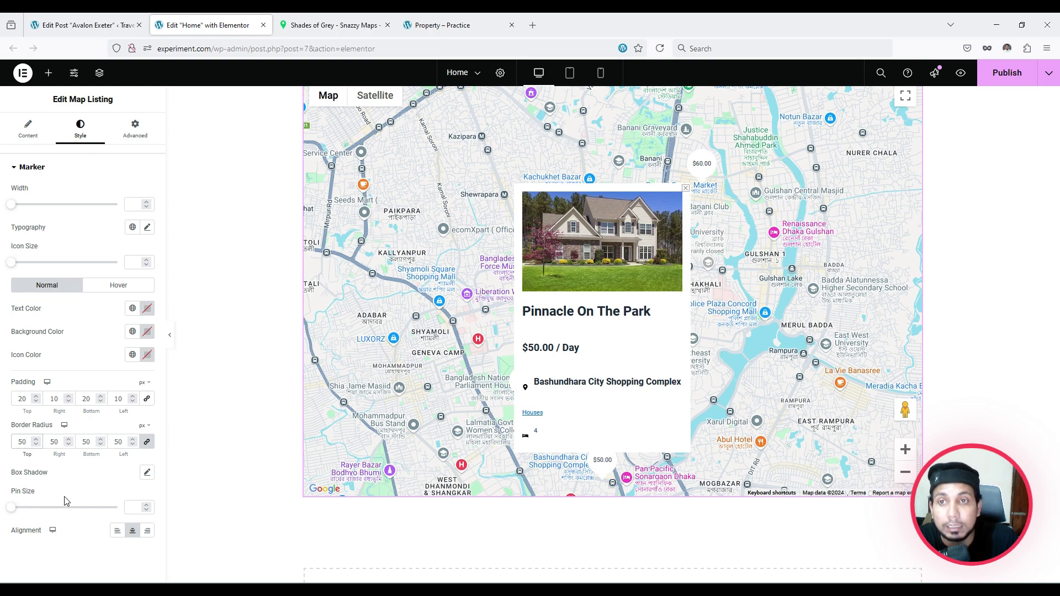
# Give the markers a saturated amber-orange background color in the normal state.
pyautogui.click(147, 331)
pyautogui.click(105, 404)
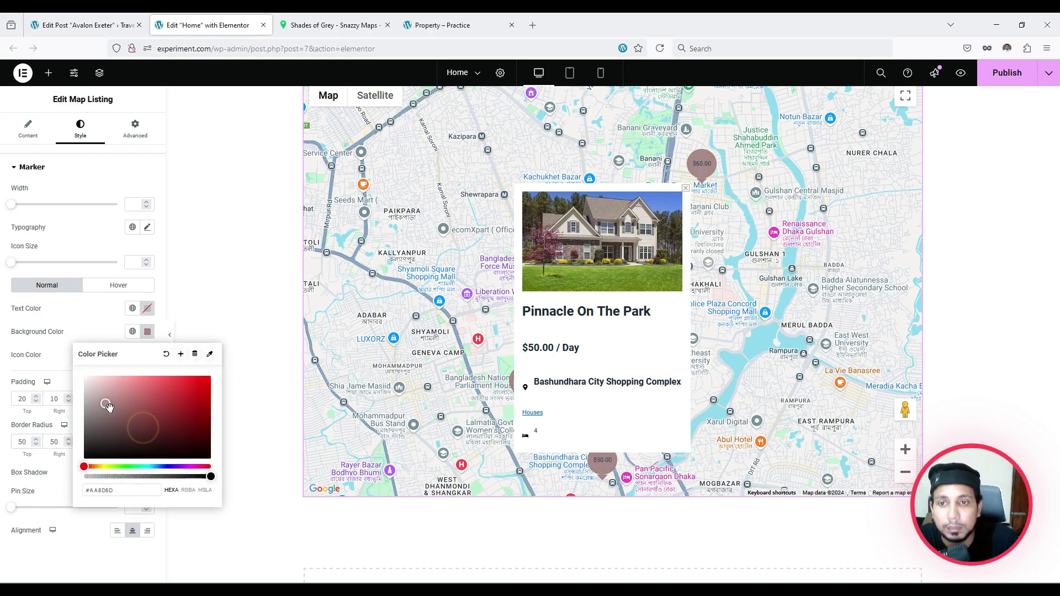
pyautogui.click(98, 466)
pyautogui.click(121, 384)
pyautogui.click(173, 390)
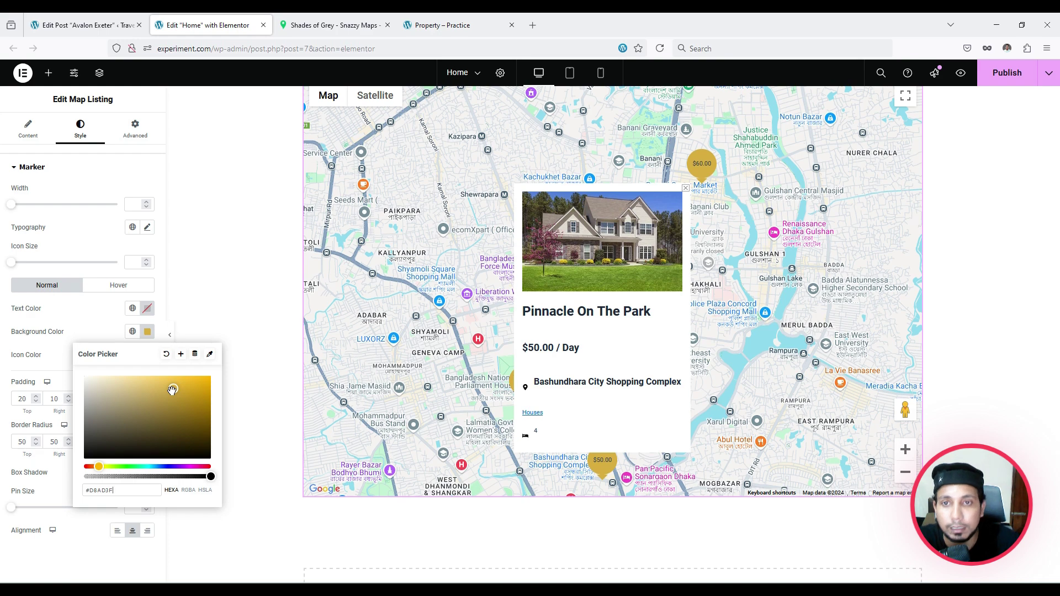
pyautogui.moveTo(171, 393)
pyautogui.mouseDown()
pyautogui.moveTo(154, 405)
pyautogui.moveTo(131, 387)
pyautogui.moveTo(160, 391)
pyautogui.mouseUp()
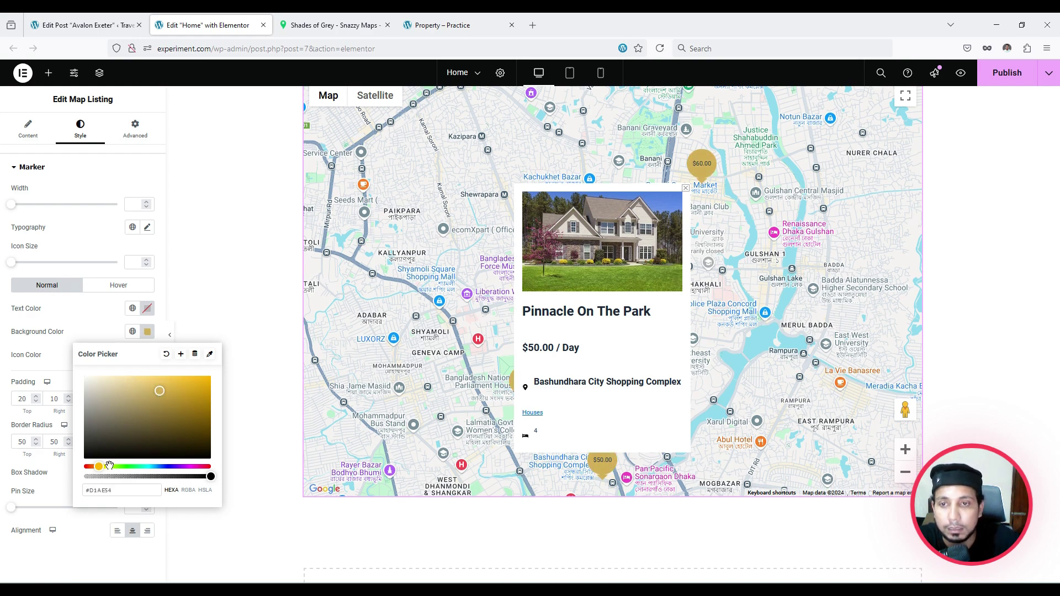
pyautogui.moveTo(109, 466)
pyautogui.mouseDown()
pyautogui.moveTo(87, 467)
pyautogui.moveTo(95, 466)
pyautogui.mouseUp()
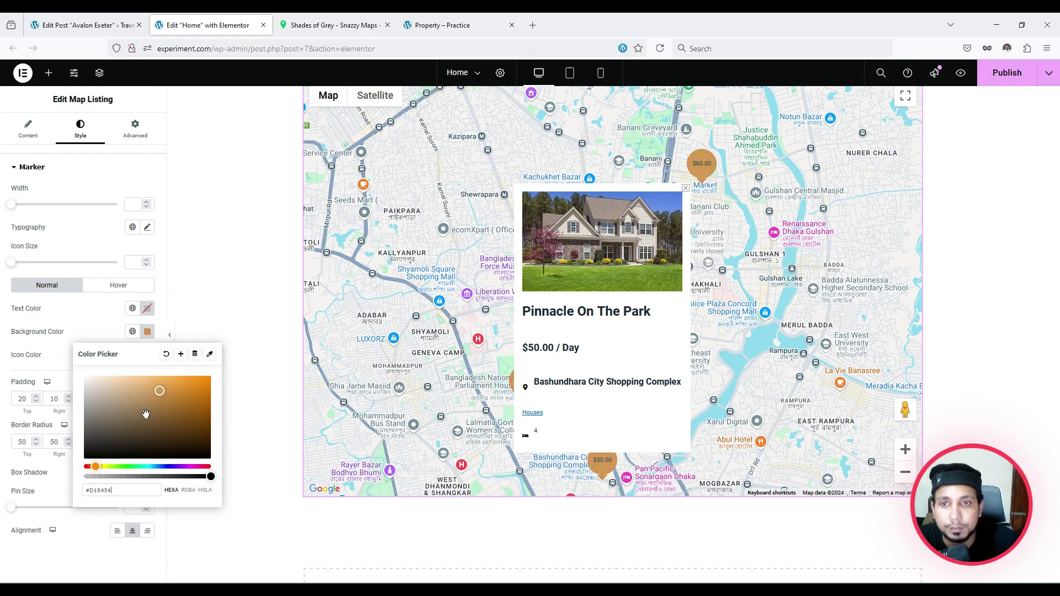
pyautogui.moveTo(146, 414); pyautogui.dragTo(214, 380)
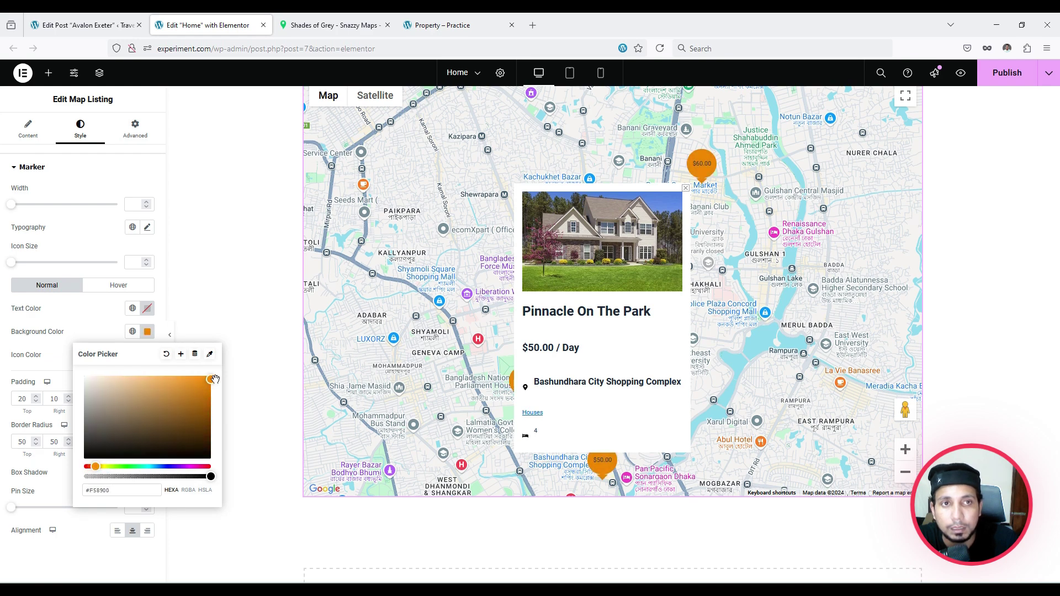
pyautogui.moveTo(93, 466); pyautogui.dragTo(97, 467)
pyautogui.click(63, 366)
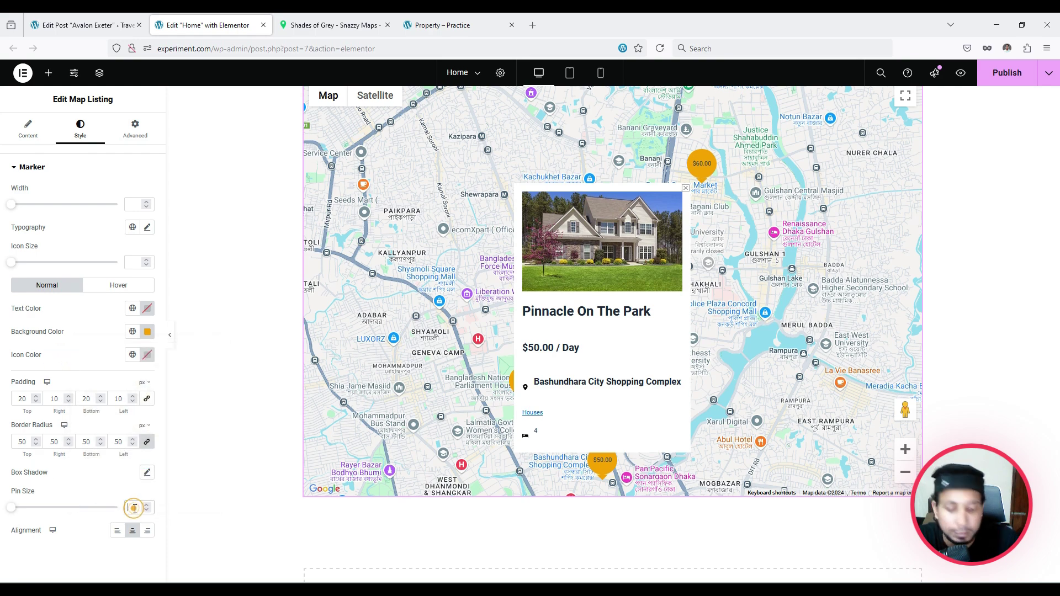
# Set the marker's pin size to 0.
pyautogui.click(703, 186)
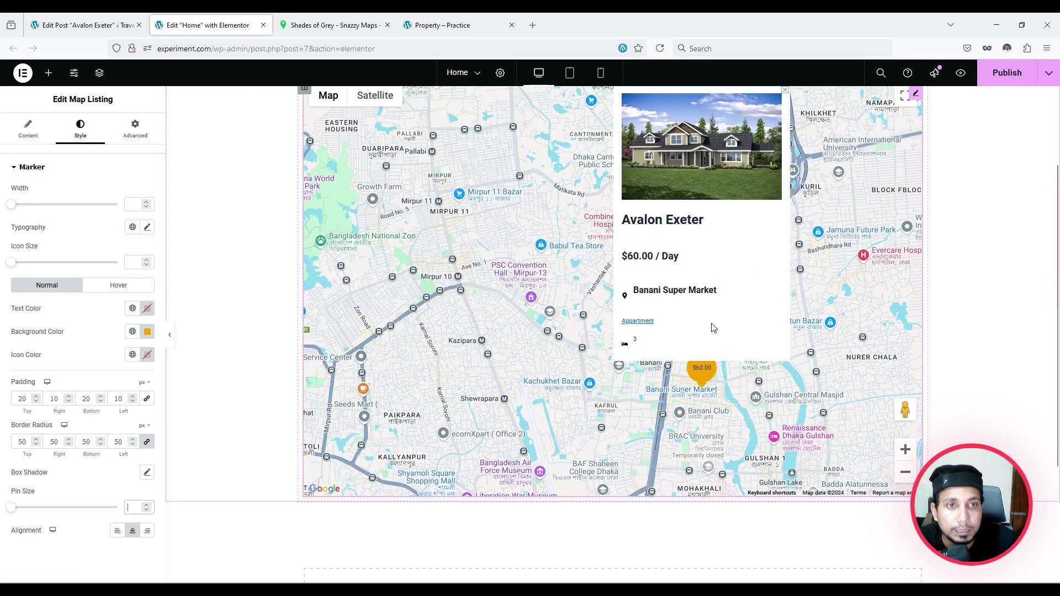
pyautogui.scroll(-3, 712, 326)
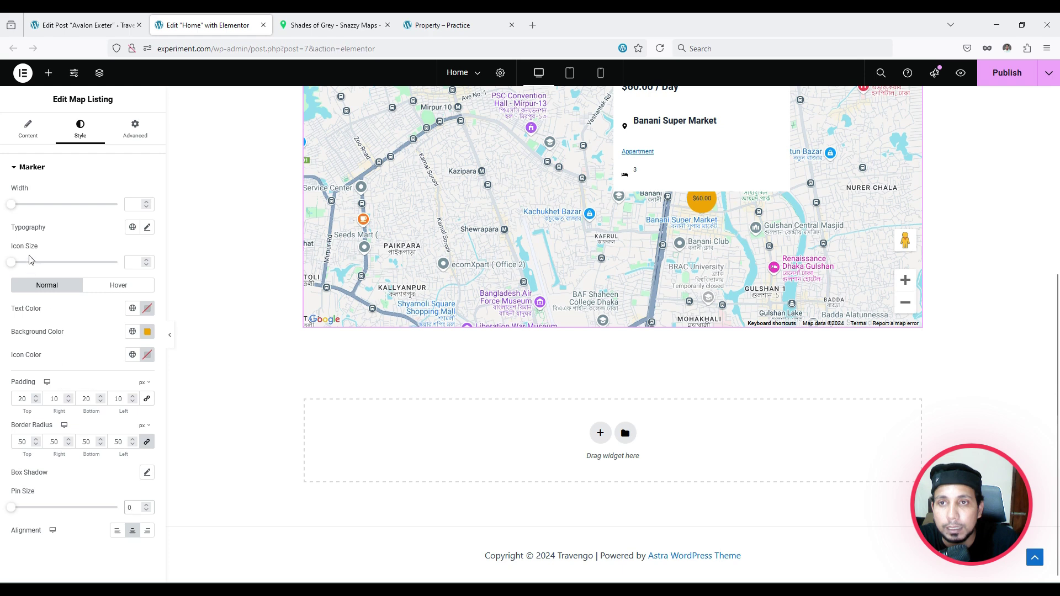
# Try a marker label font size of 17 px, and reduce it to 12 px.
pyautogui.click(147, 227)
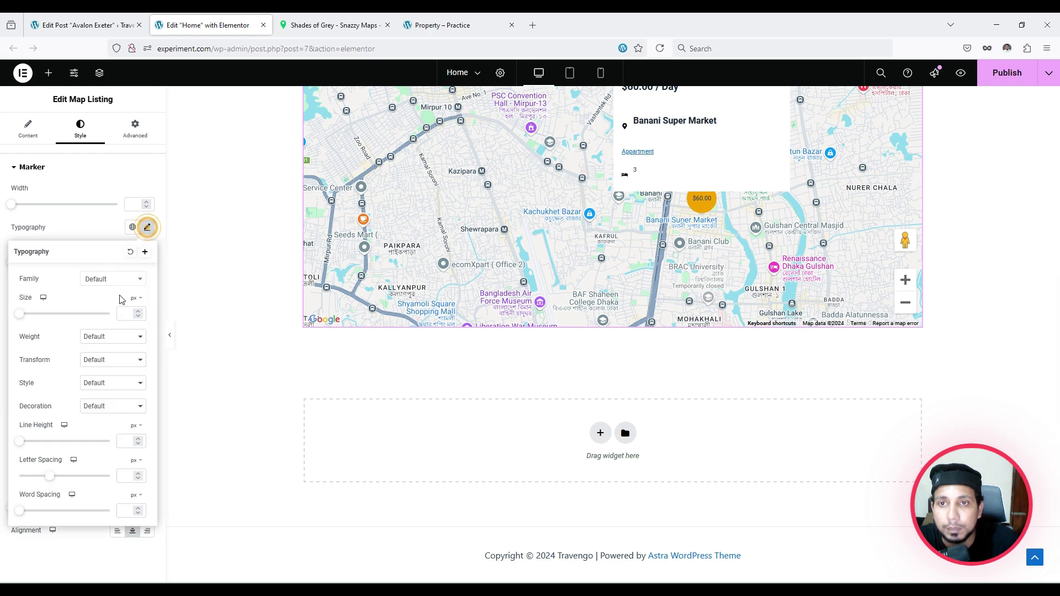
pyautogui.click(128, 314)
pyautogui.write('17')
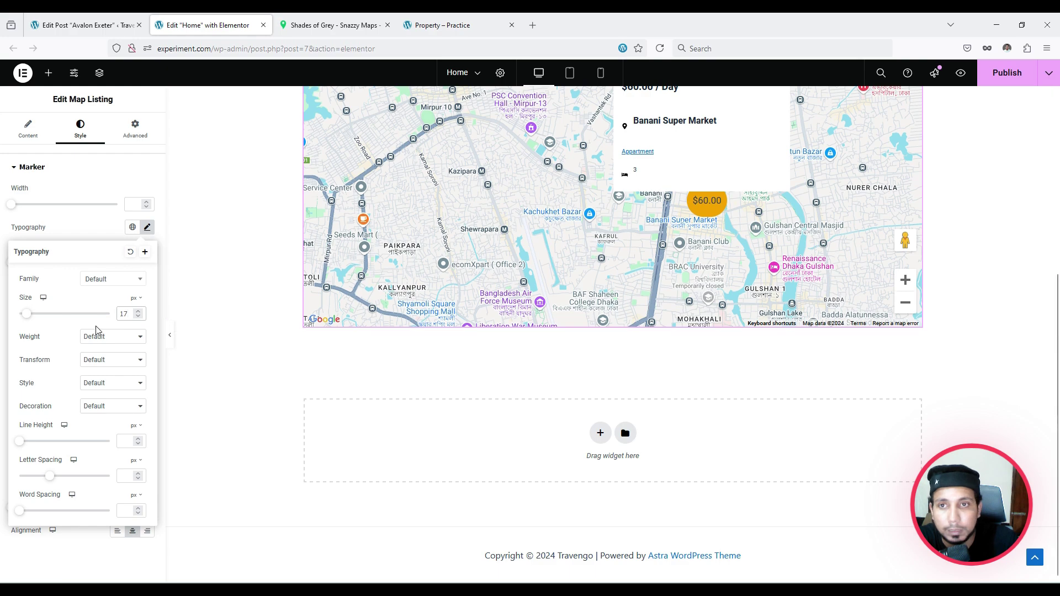
pyautogui.click(138, 317)
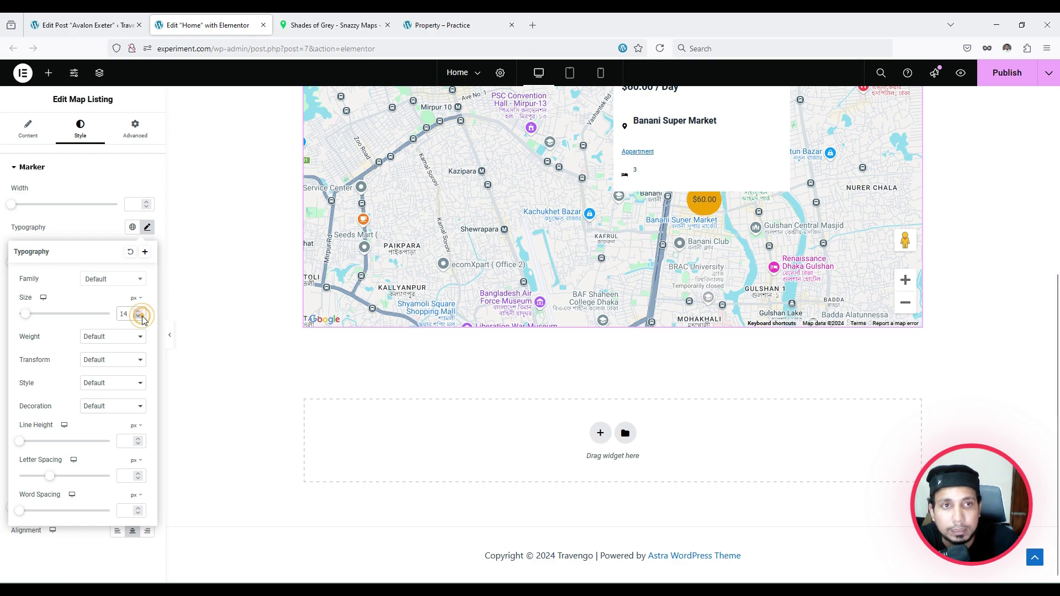
pyautogui.click(138, 316)
pyautogui.click(139, 316)
pyautogui.click(138, 316)
pyautogui.click(138, 317)
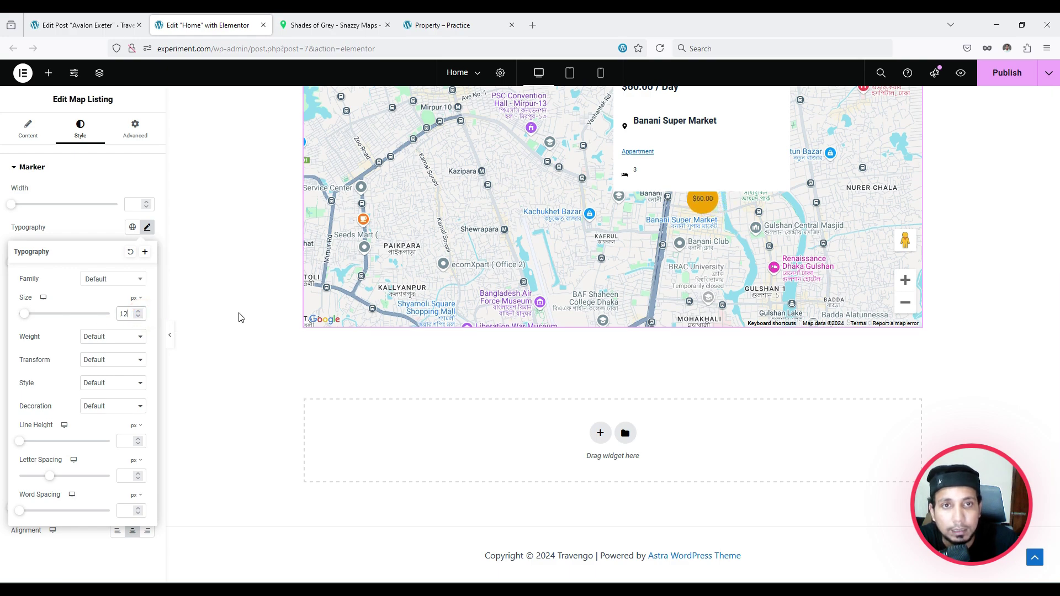
# Close the Avalon Exeter popup and set the marker padding to 23 px top and bottom and 12 px right and left.
pyautogui.scroll(5, 419, 336)
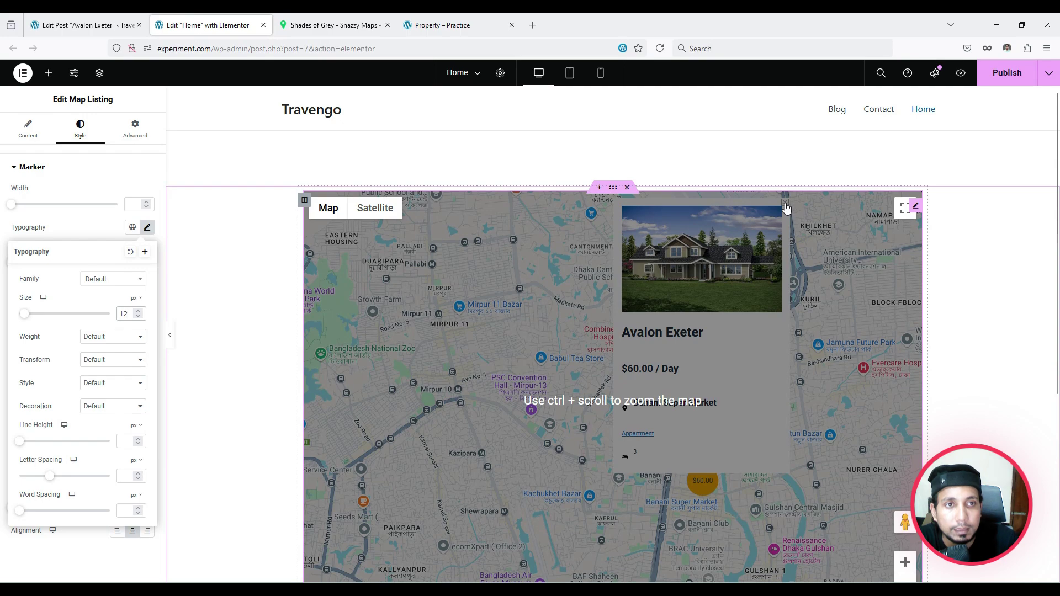
pyautogui.click(786, 205)
pyautogui.scroll(-3, 288, 325)
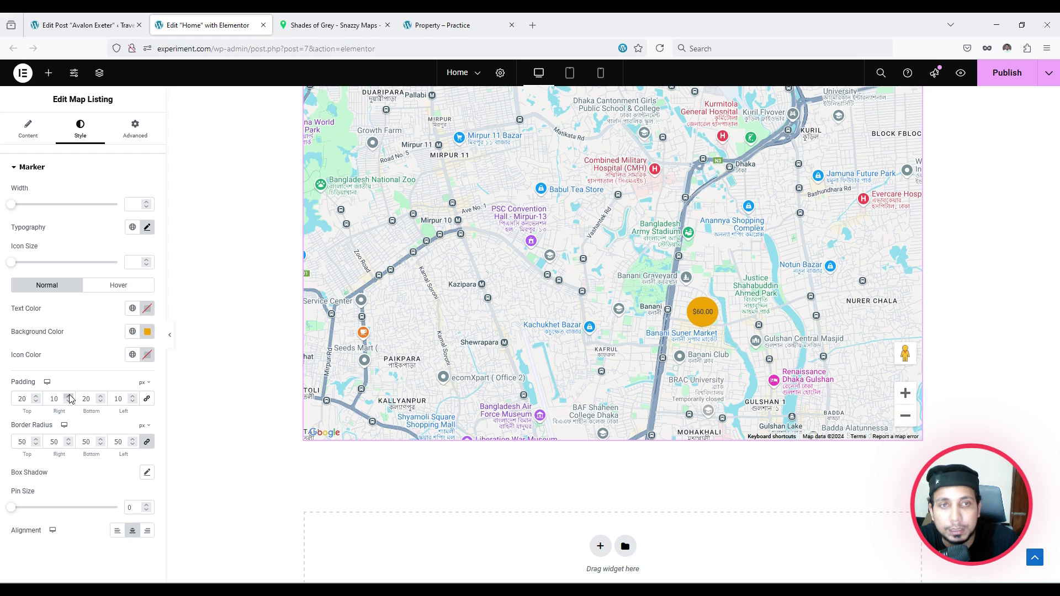
pyautogui.click(37, 396)
pyautogui.click(36, 396)
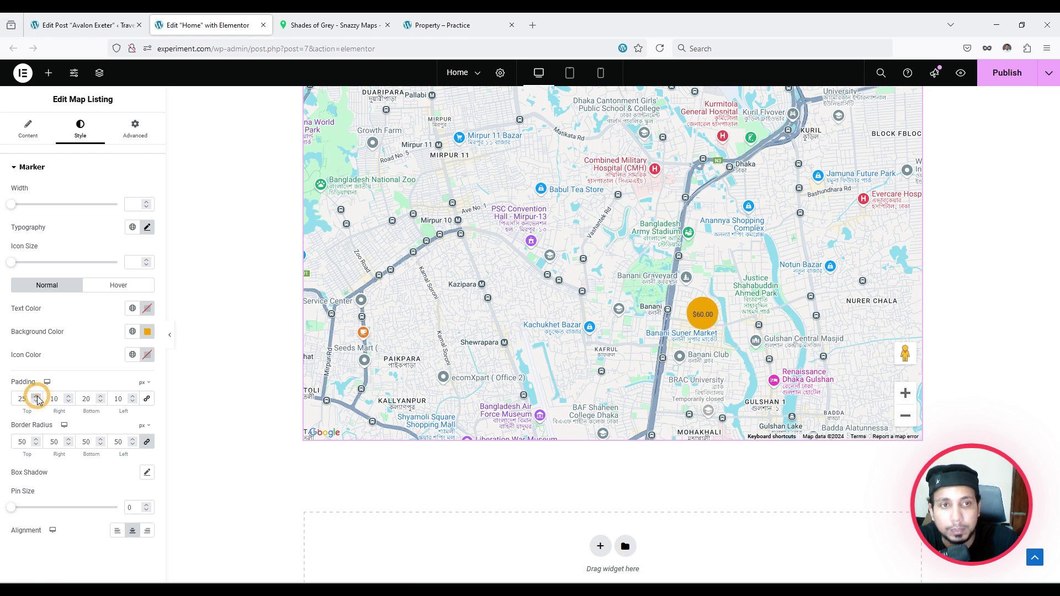
pyautogui.click(37, 396)
pyautogui.click(36, 402)
pyautogui.click(36, 402)
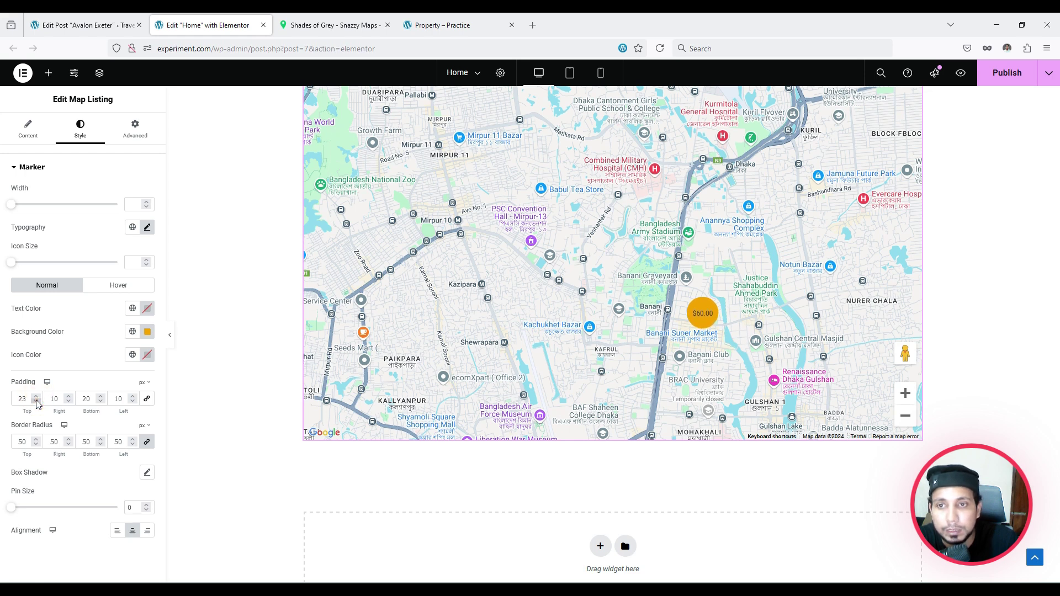
pyautogui.click(101, 396)
pyautogui.click(101, 396)
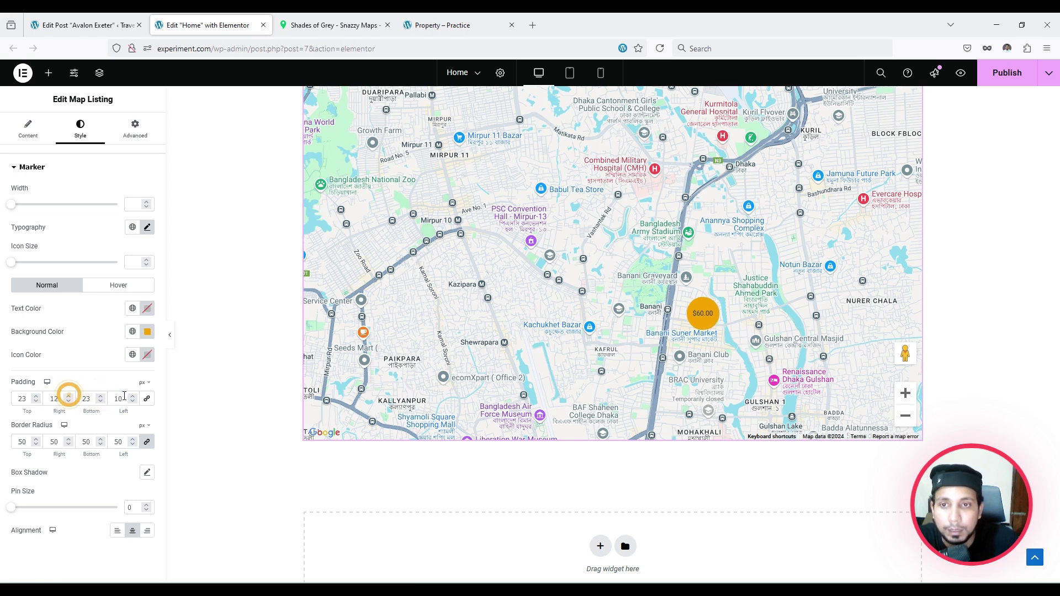
pyautogui.doubleClick(133, 396)
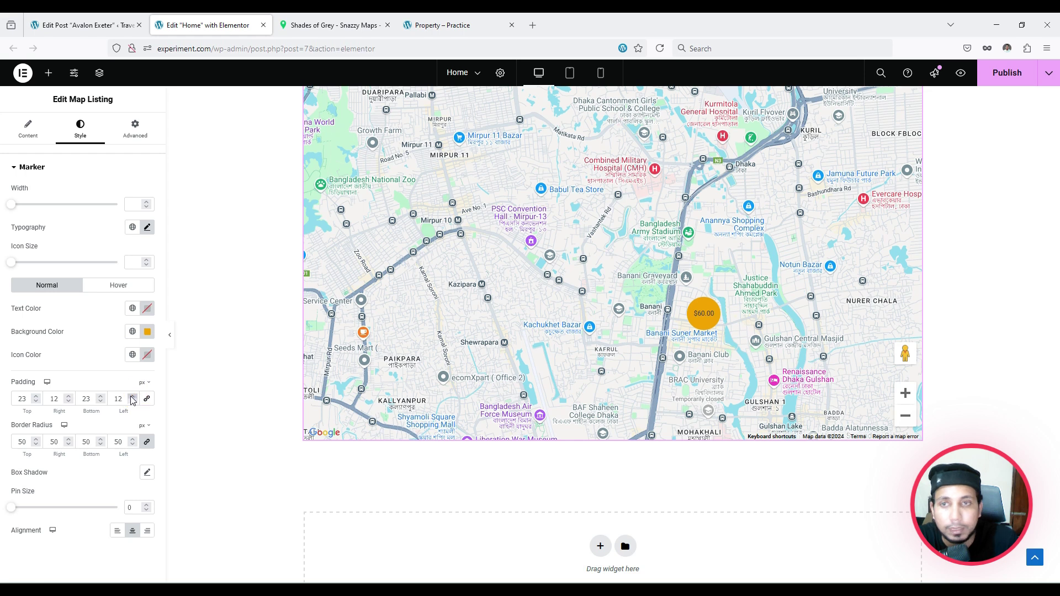
# Set the marker label's font size to 14 px in the typography settings.
pyautogui.click(146, 228)
pyautogui.click(139, 311)
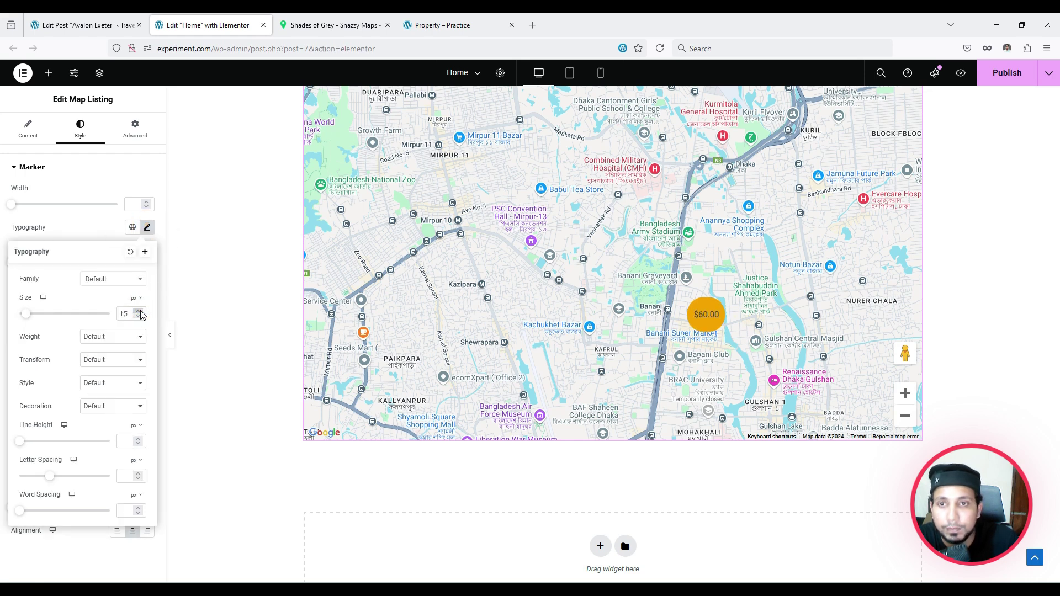
pyautogui.click(139, 317)
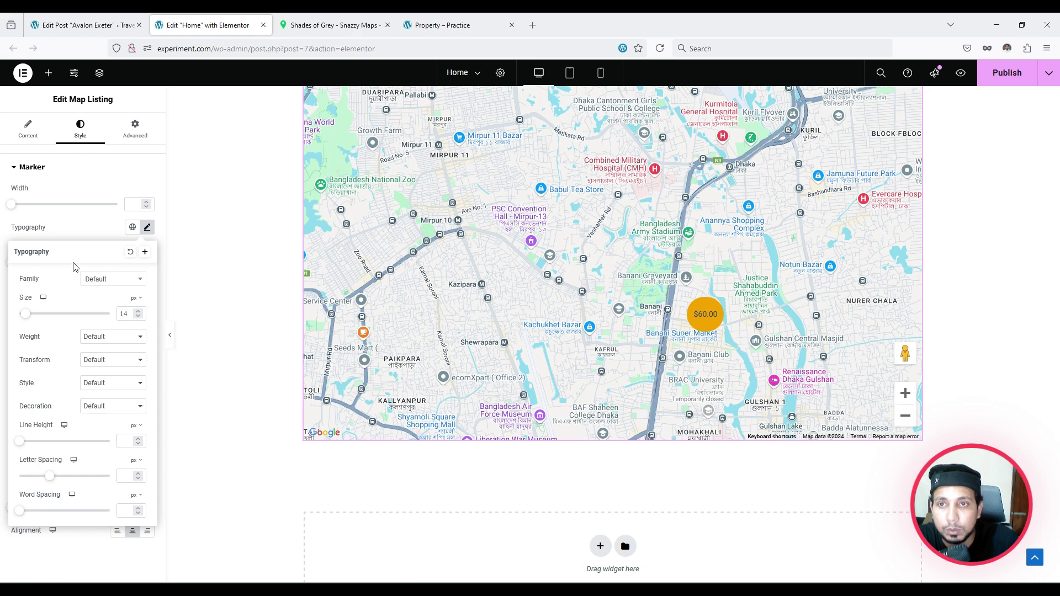
pyautogui.click(75, 236)
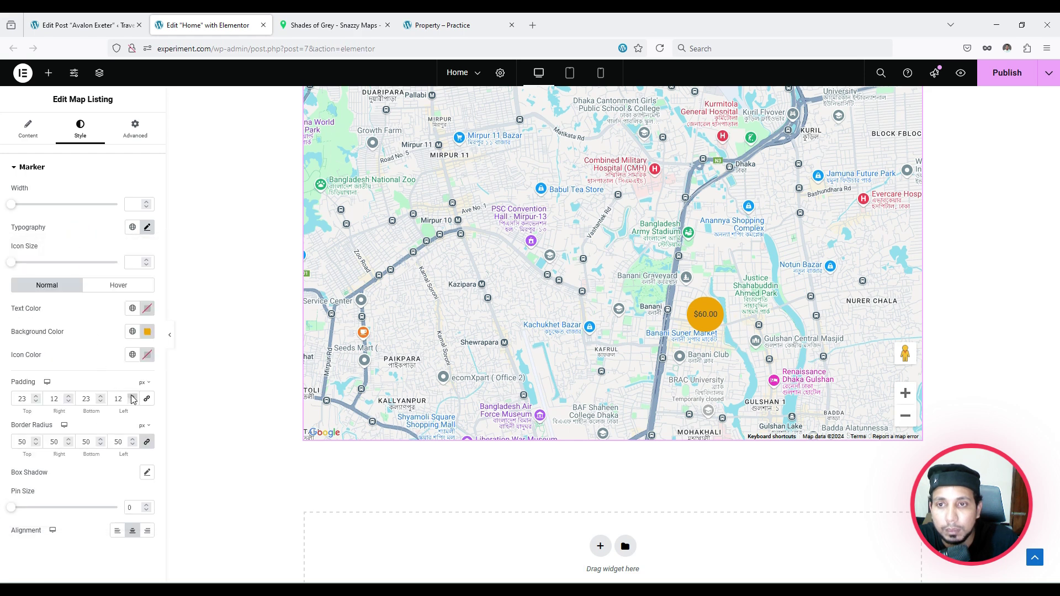
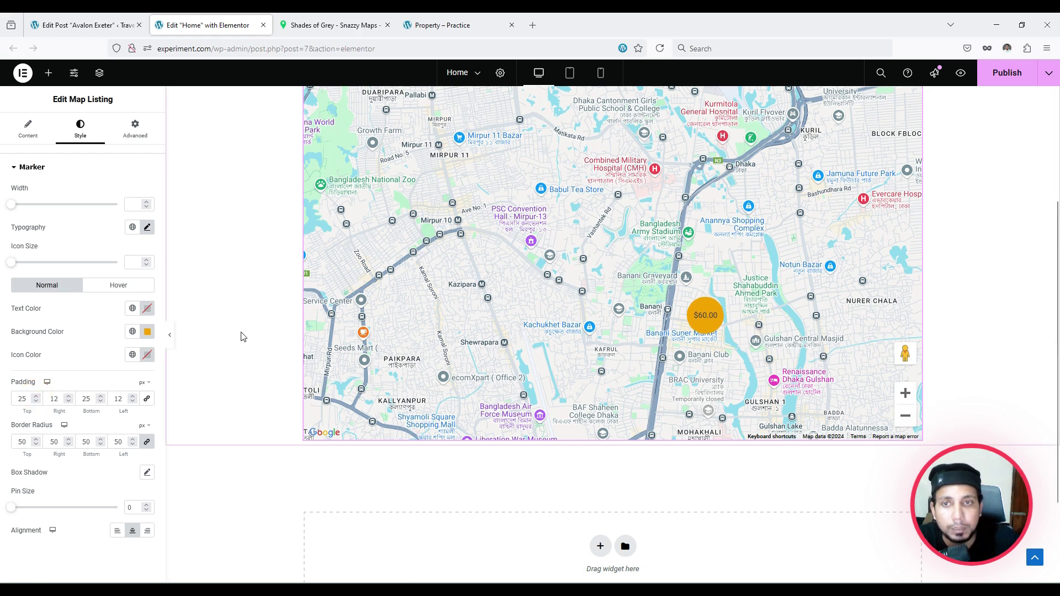
# Review the map listing's marker content settings, down to the conditional marker and clustering options.
pyautogui.click(27, 128)
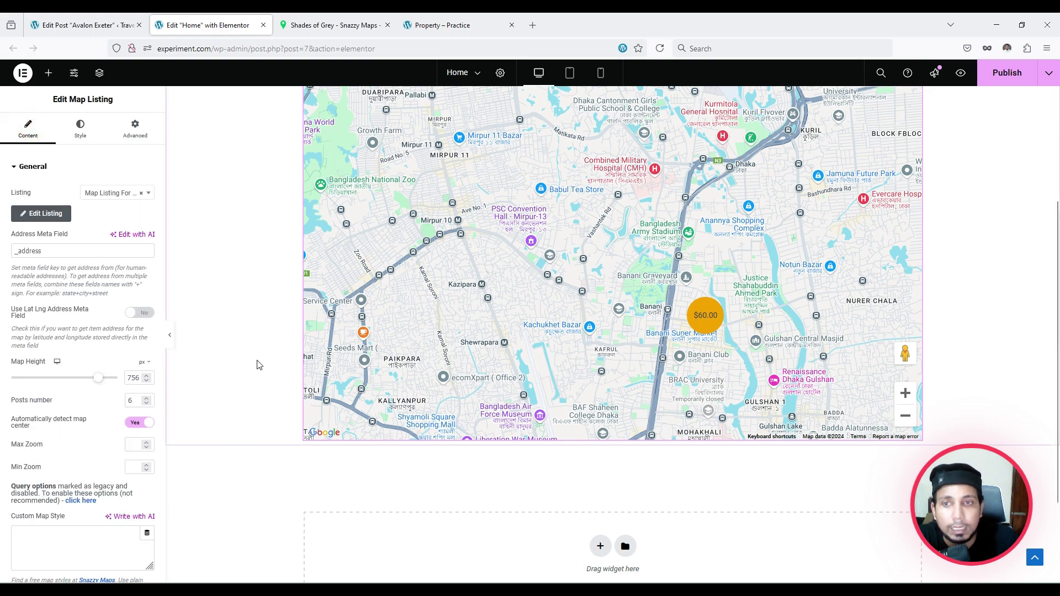
pyautogui.scroll(-1, 258, 364)
pyautogui.scroll(-3, 60, 438)
pyautogui.scroll(-3, 60, 438)
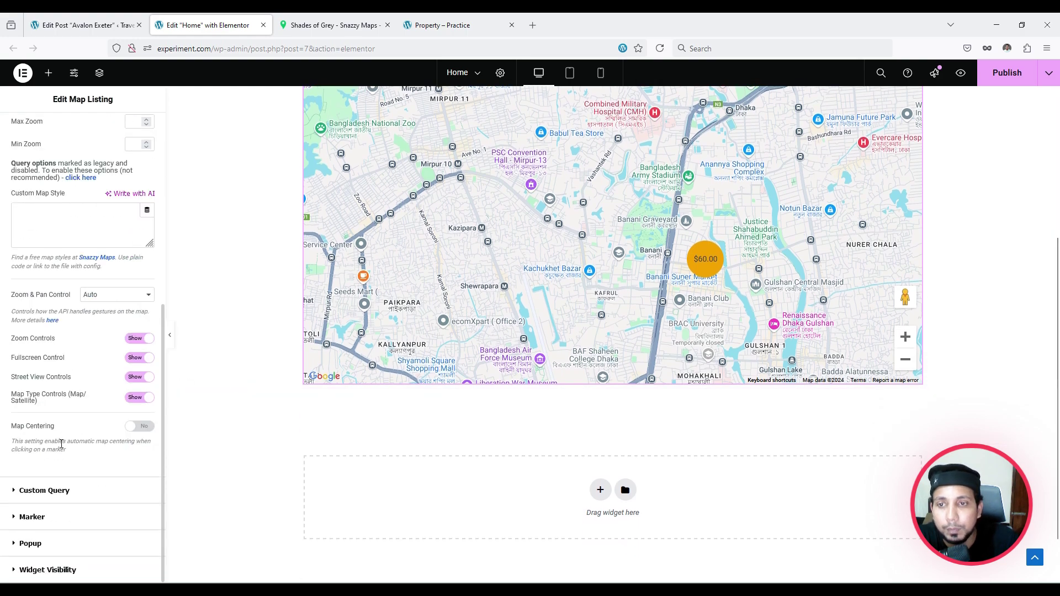
pyautogui.click(40, 517)
pyautogui.scroll(-2, 57, 447)
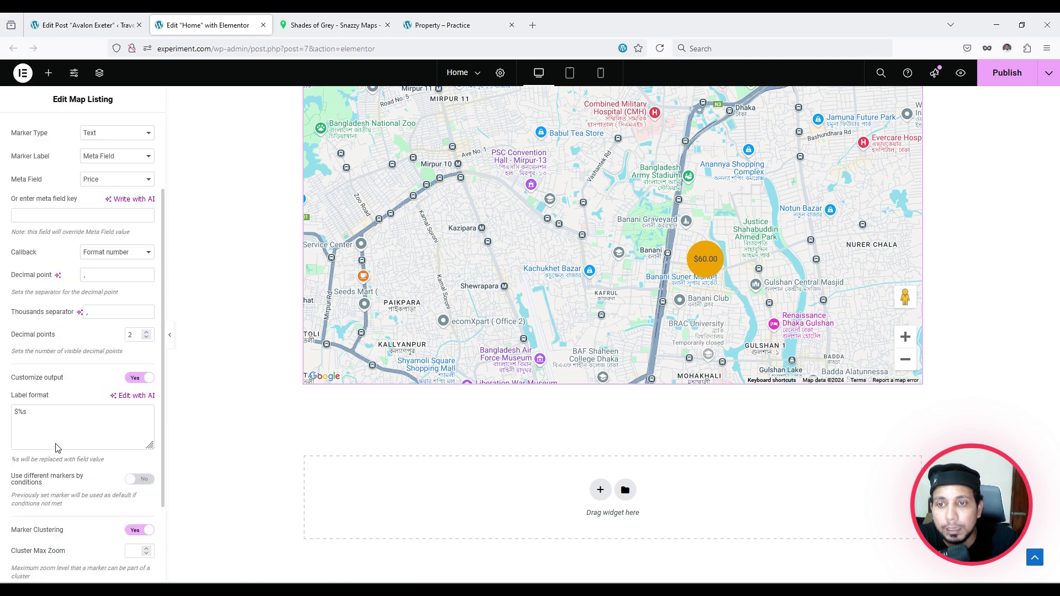
pyautogui.scroll(-1, 57, 446)
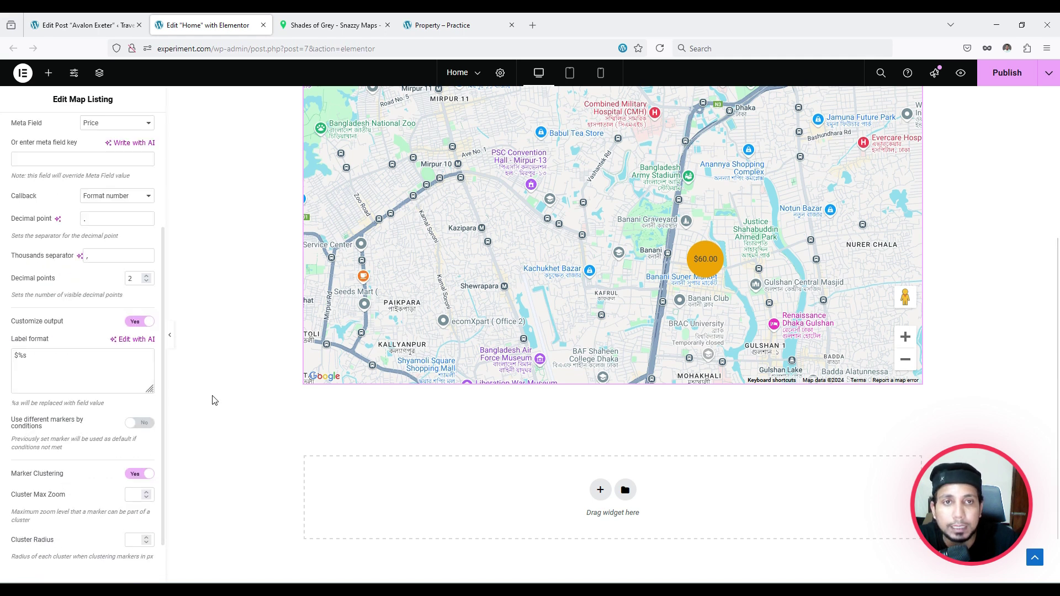
# Check the styled price markers across the map and view the popups of the $60.00 and $90.00 markers.
pyautogui.scroll(3, 213, 402)
pyautogui.click(697, 434)
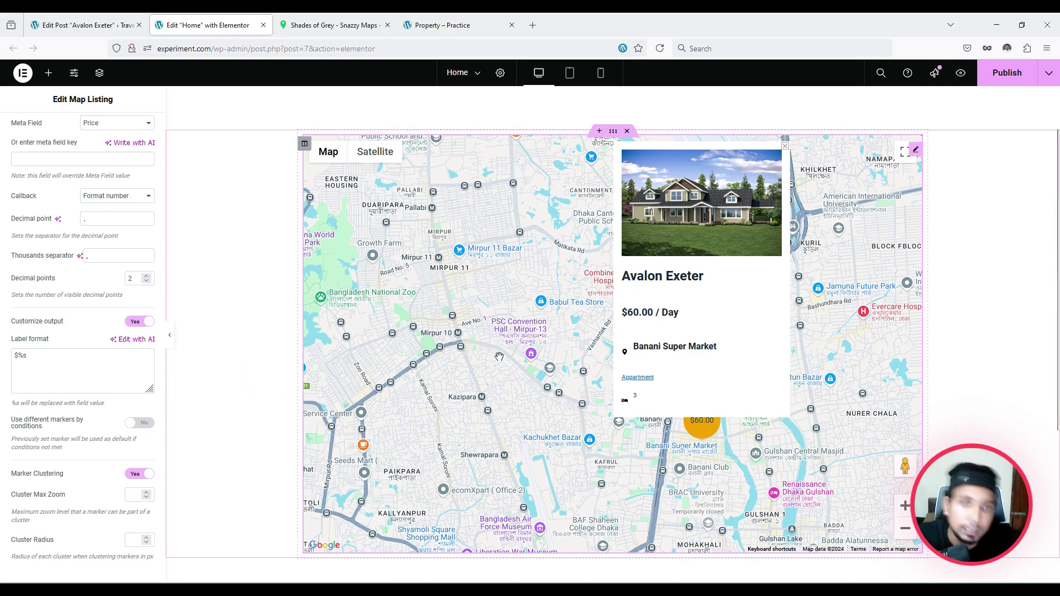
pyautogui.scroll(-3, 500, 357)
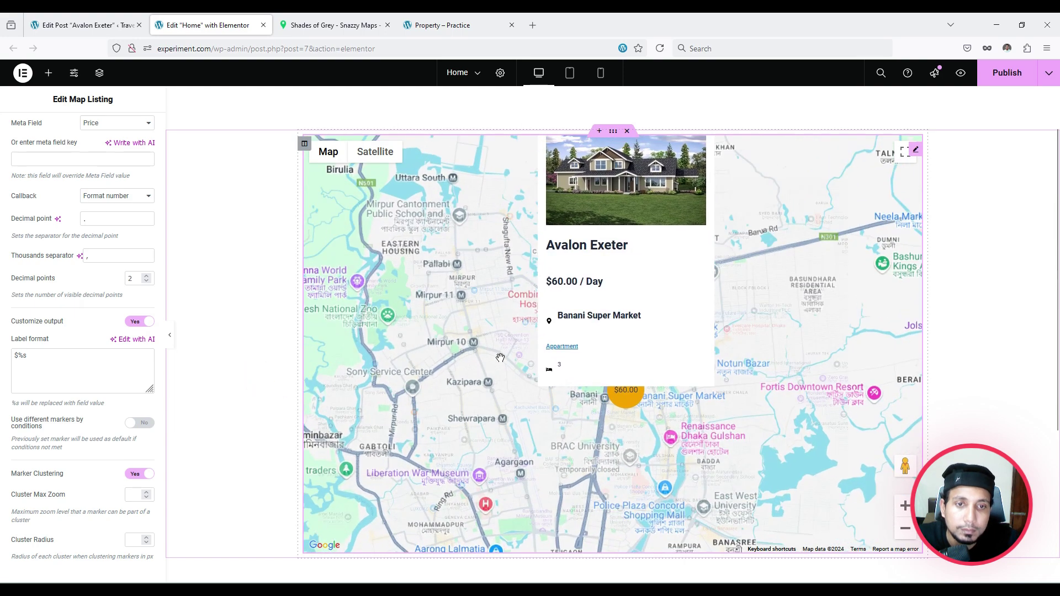
pyautogui.scroll(-2, 501, 358)
pyautogui.moveTo(500, 358); pyautogui.dragTo(552, 207)
pyautogui.moveTo(478, 431); pyautogui.dragTo(494, 229)
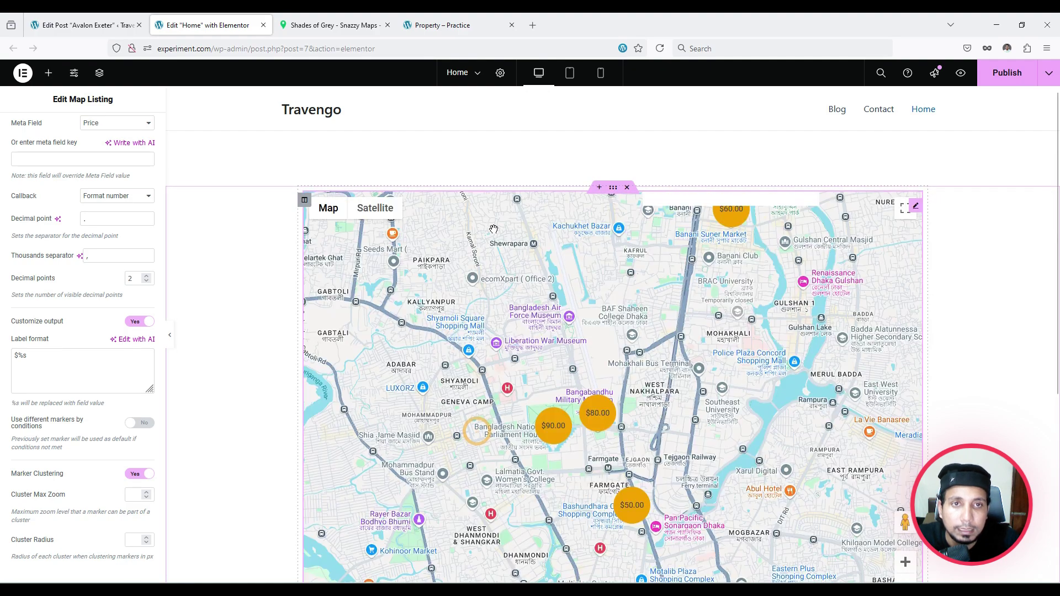
pyautogui.scroll(-2, 494, 229)
pyautogui.click(554, 310)
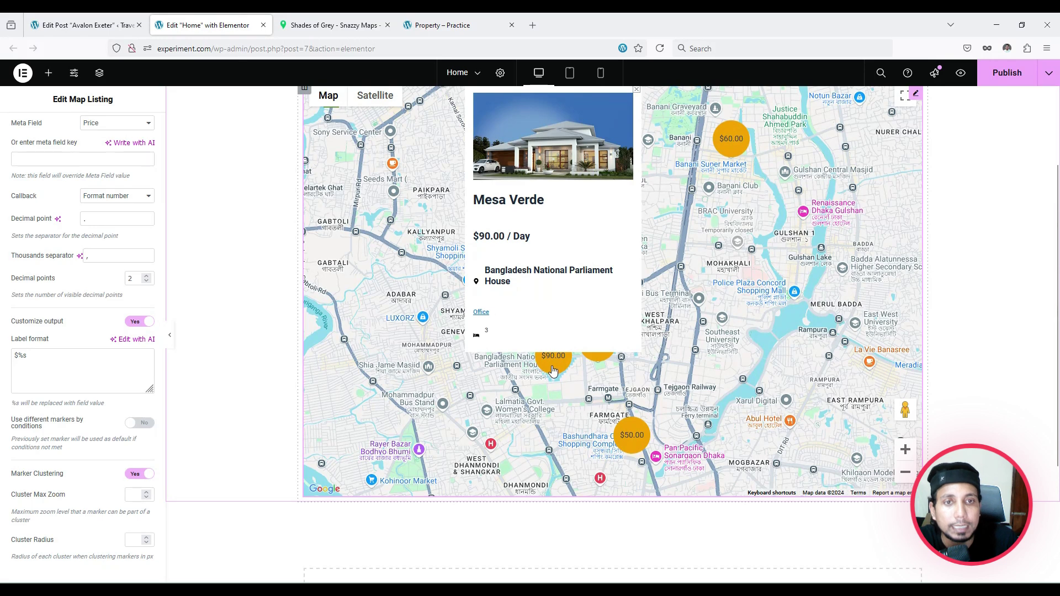
# Enable the use of different markers by conditions for the map listing.
pyautogui.scroll(-2, 56, 437)
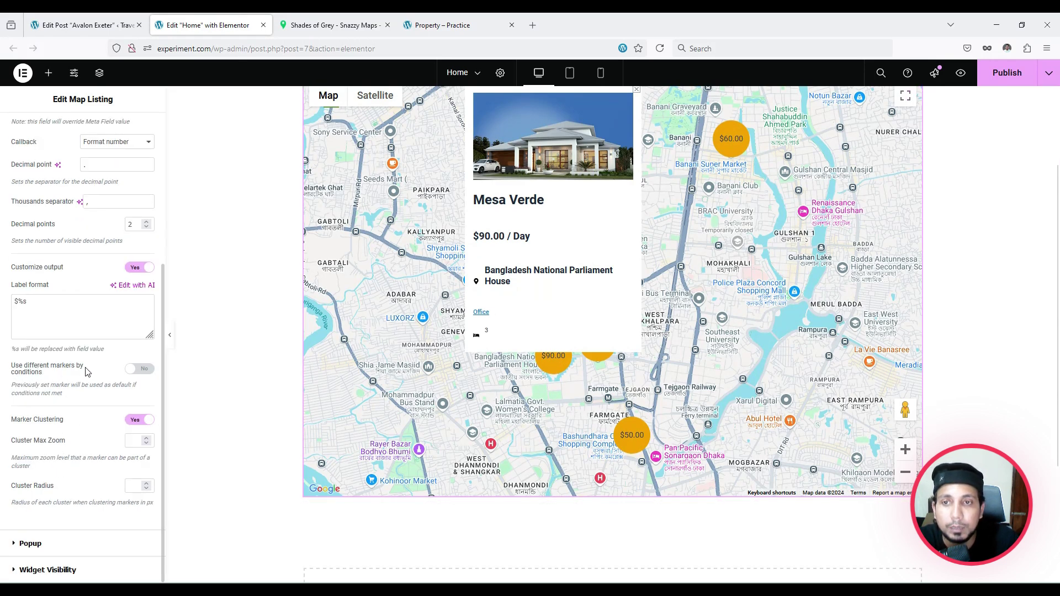
pyautogui.click(138, 374)
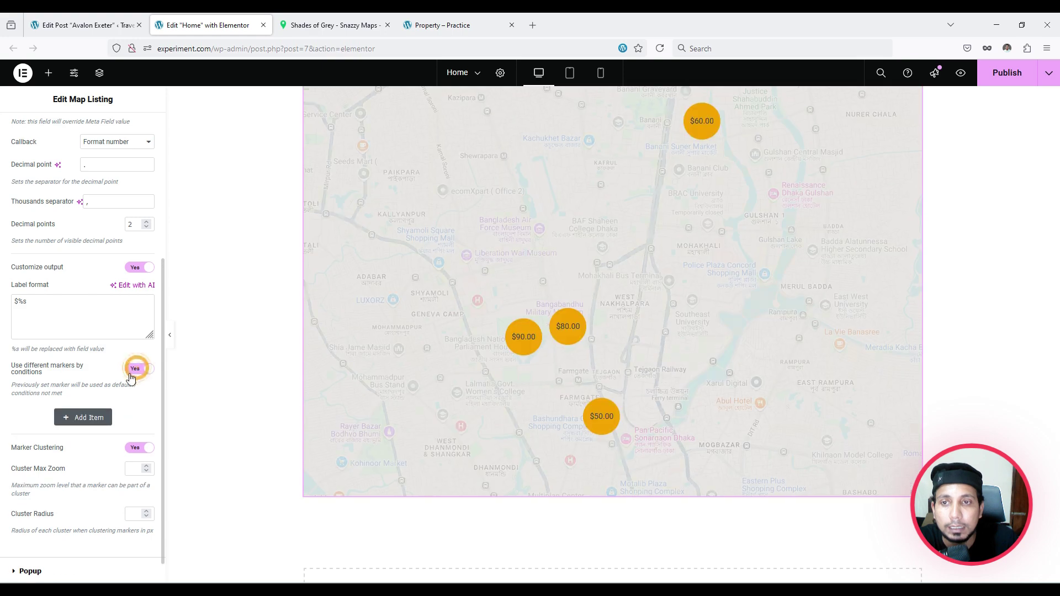
# Add a conditional marker item to the map listing and set its marker type to Icon.
pyautogui.click(84, 423)
pyautogui.scroll(-2, 84, 423)
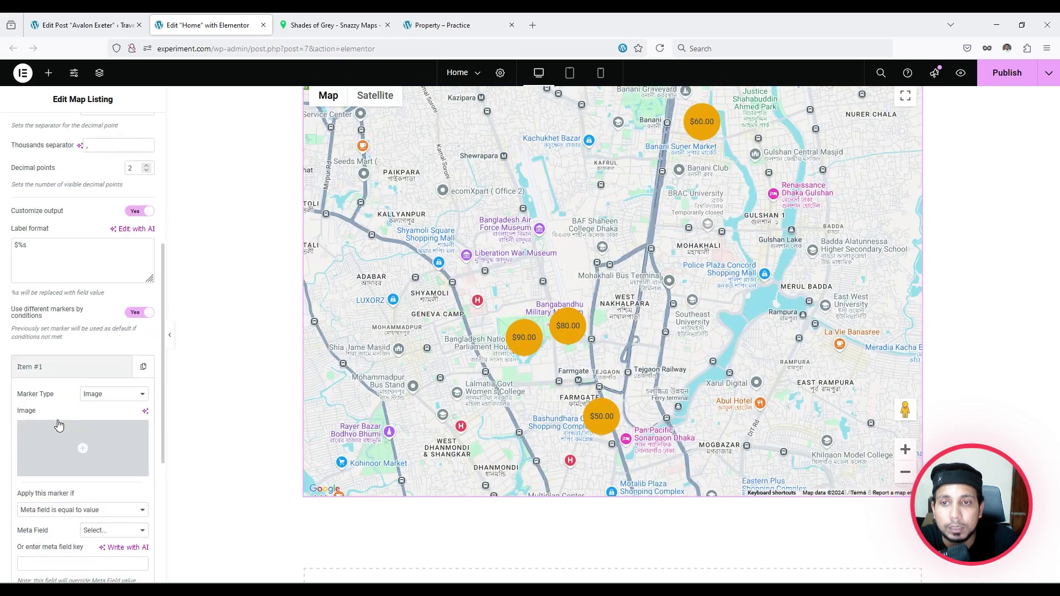
pyautogui.click(107, 393)
pyautogui.click(107, 424)
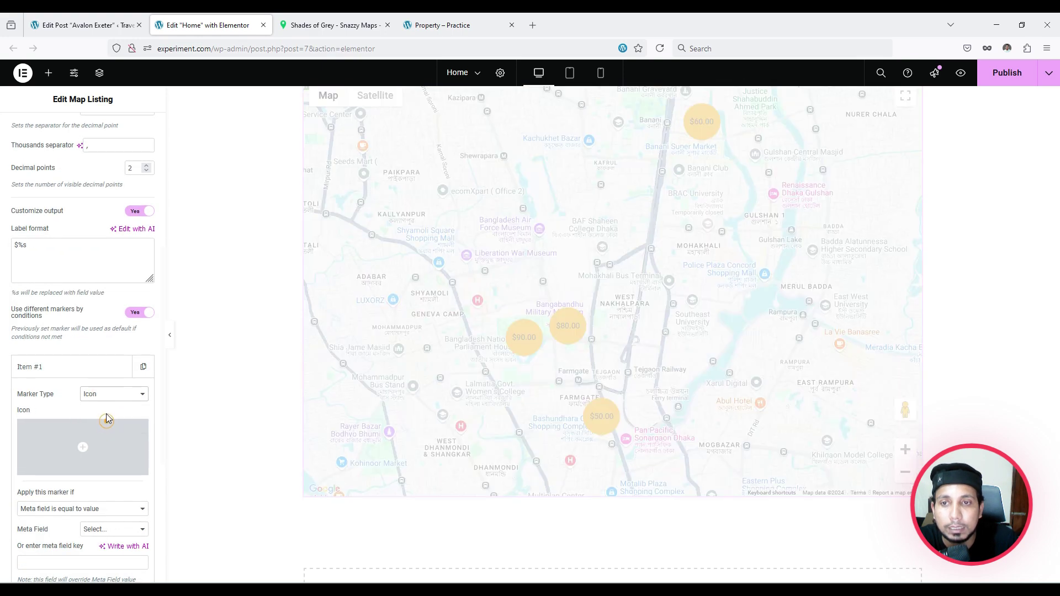
# Search the icon library for "map" and insert the map marker pin with a hole as the conditional marker's icon.
pyautogui.click(123, 453)
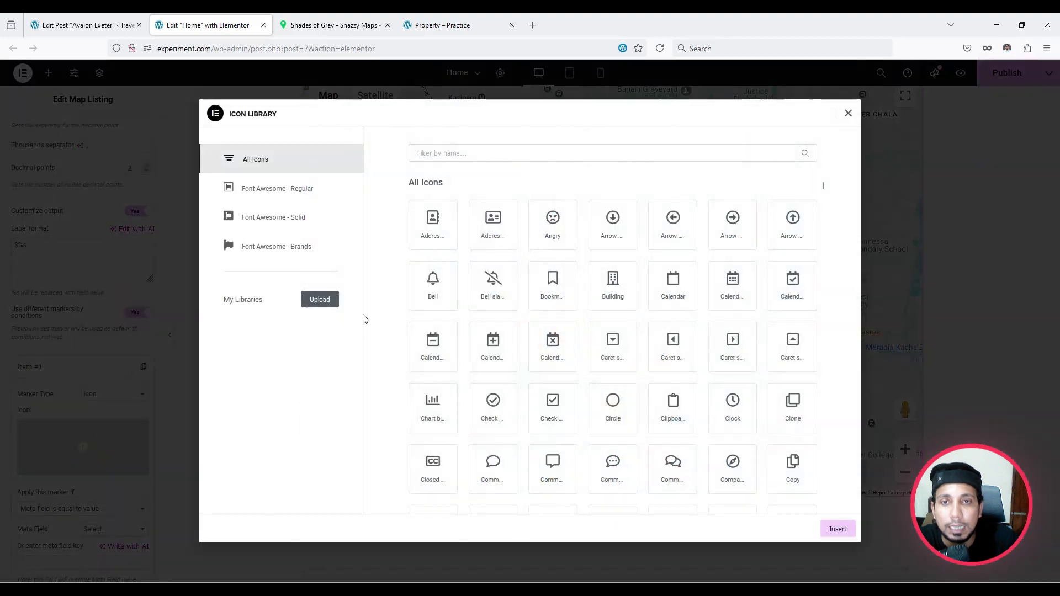
pyautogui.click(499, 151)
pyautogui.write('map')
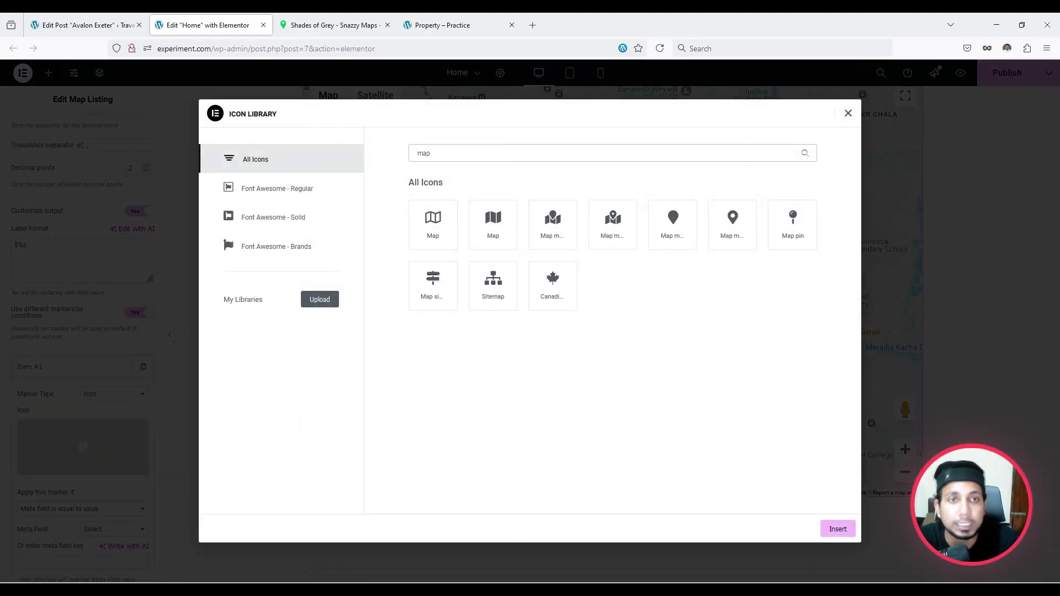
pyautogui.click(671, 227)
pyautogui.click(748, 227)
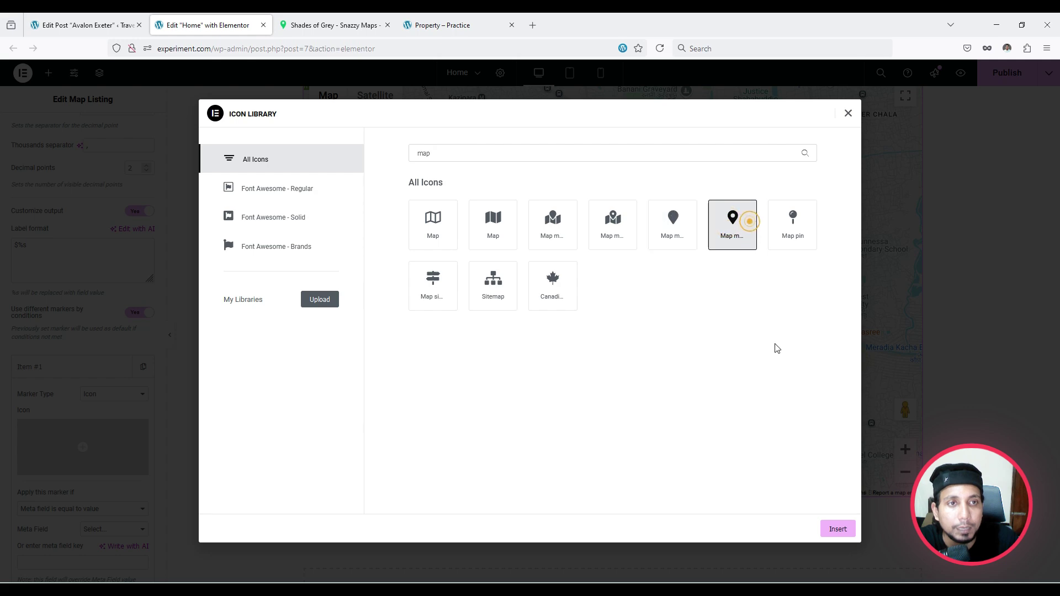
pyautogui.click(837, 529)
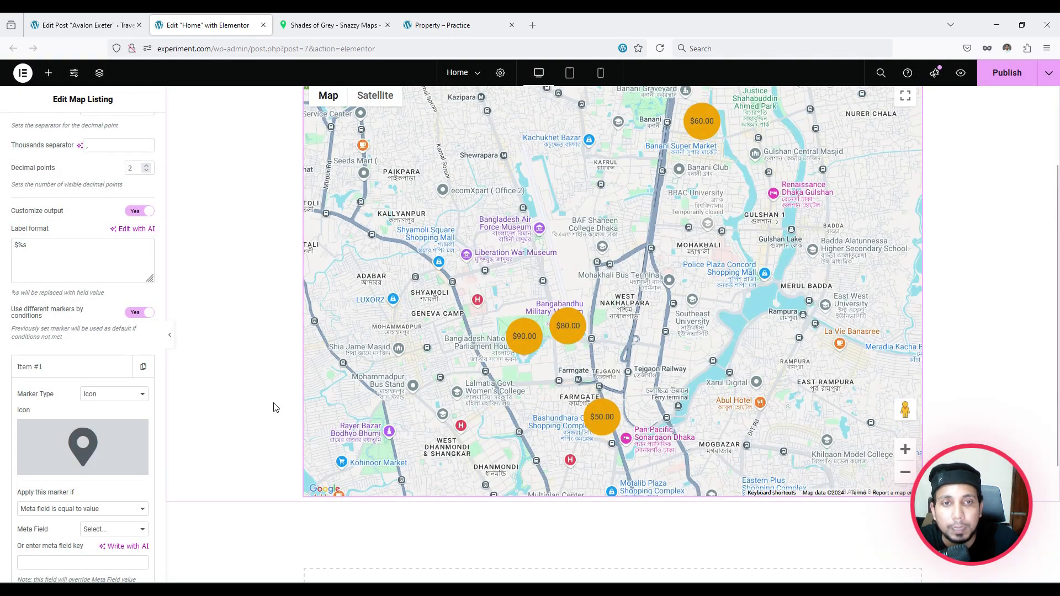
# Keep the "Meta field is equal to value" condition and choose Price as its meta field.
pyautogui.scroll(-3, 80, 442)
pyautogui.click(58, 342)
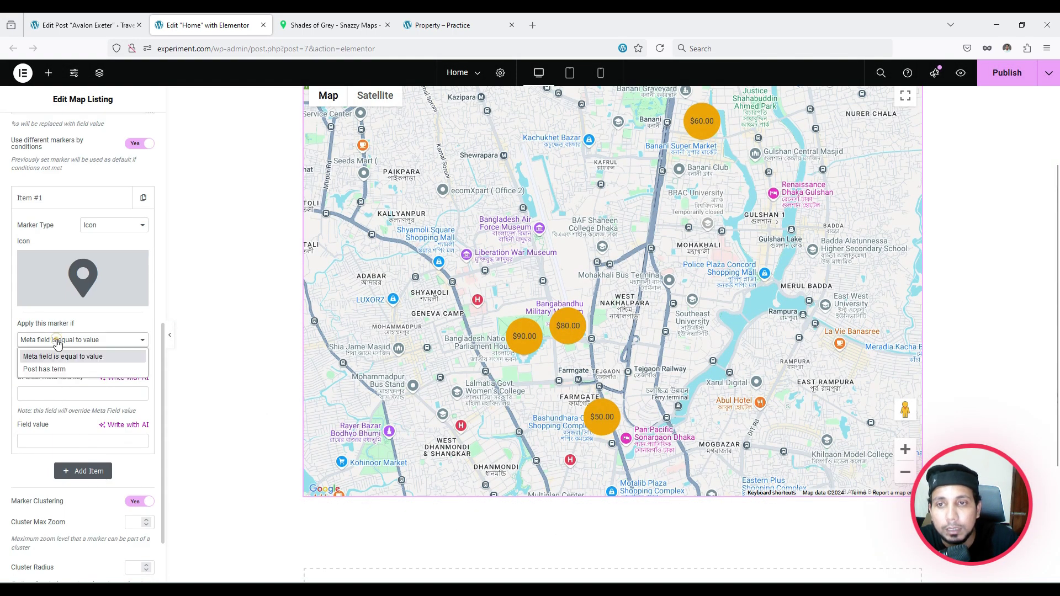
pyautogui.click(57, 340)
pyautogui.click(105, 361)
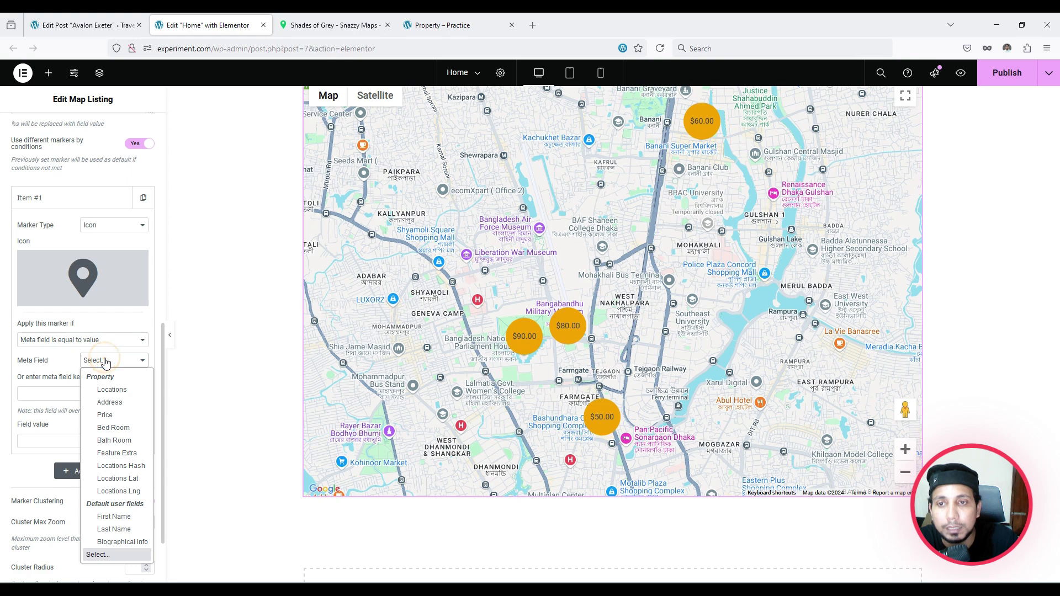
pyautogui.click(105, 415)
# Set the condition's field value to 90 with the meta field key left empty, and view the matching marker's popup.
pyautogui.click(43, 392)
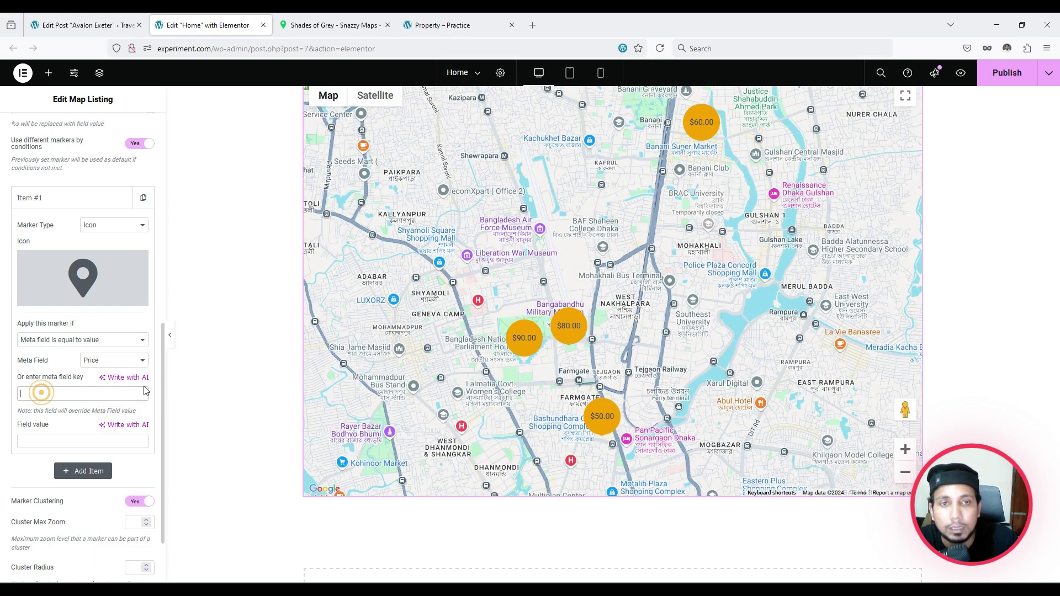
pyautogui.click(46, 395)
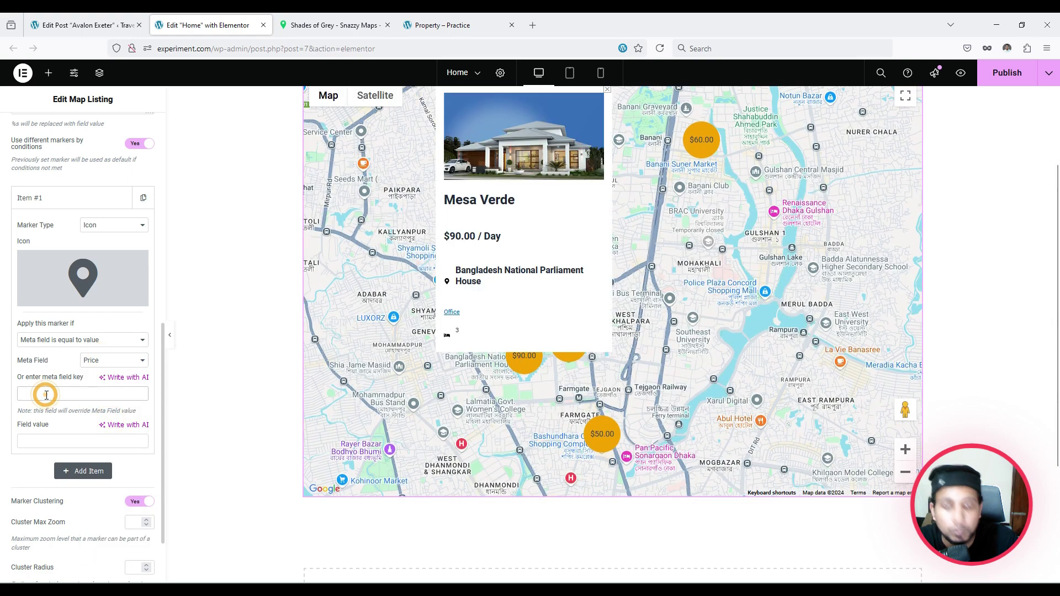
pyautogui.write('90')
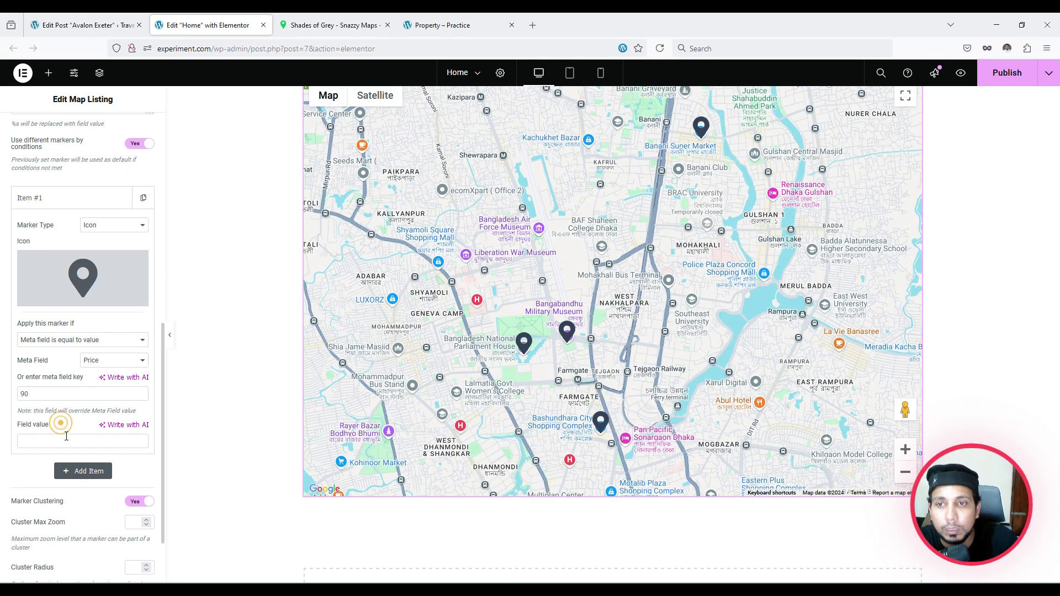
pyautogui.doubleClick(47, 395)
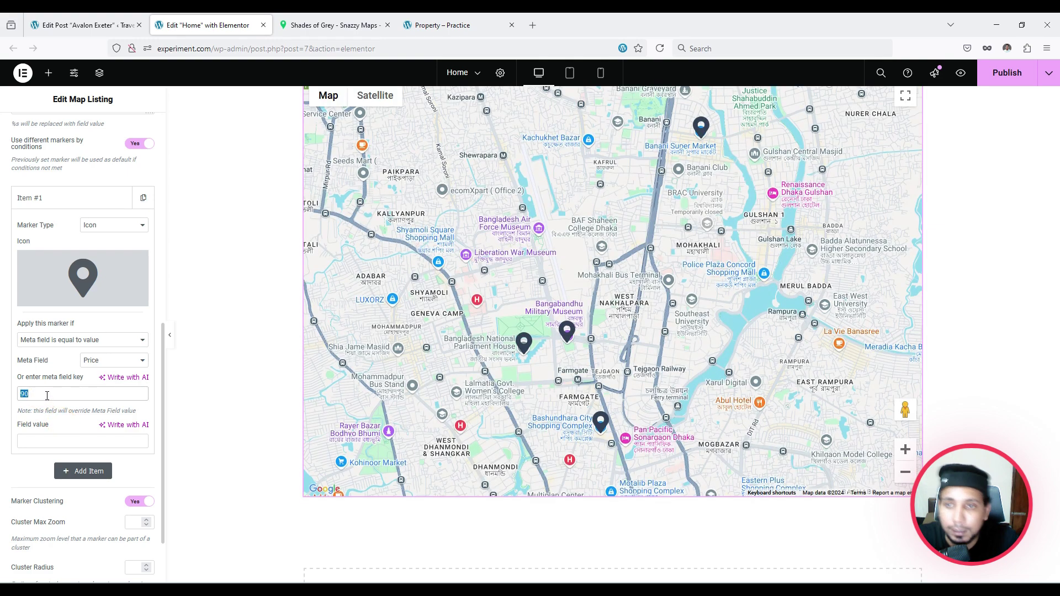
pyautogui.hotkey('ctrl', 'x')
pyautogui.click(39, 440)
pyautogui.hotkey('ctrl', 'v')
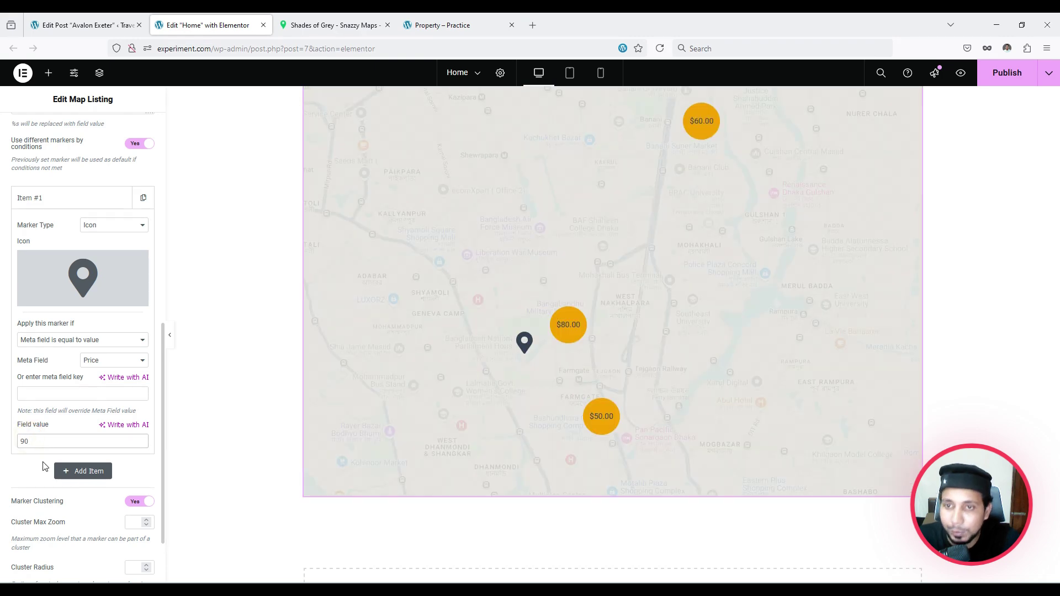
pyautogui.click(35, 469)
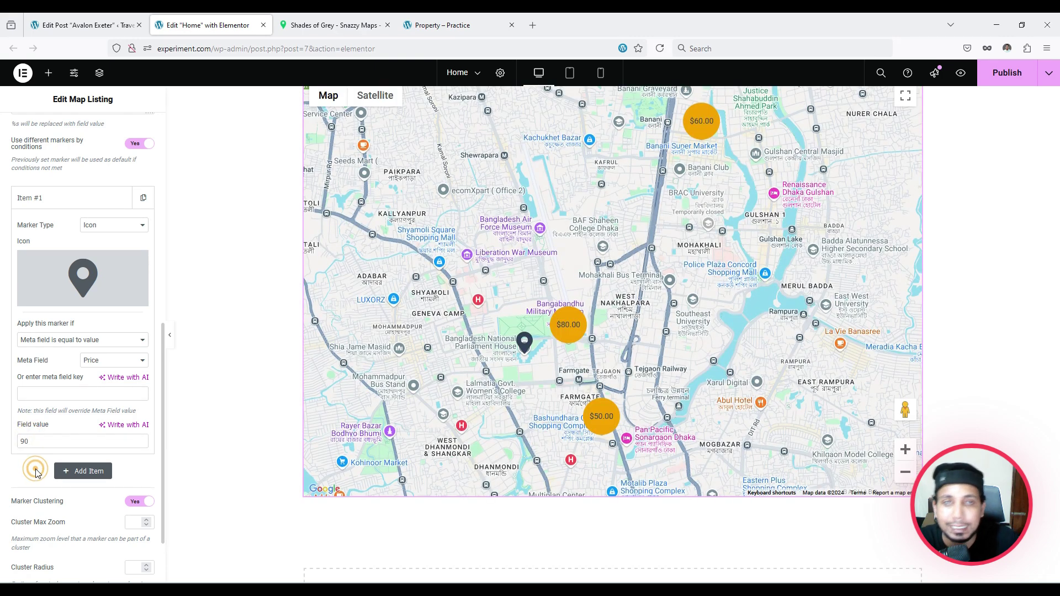
pyautogui.click(524, 343)
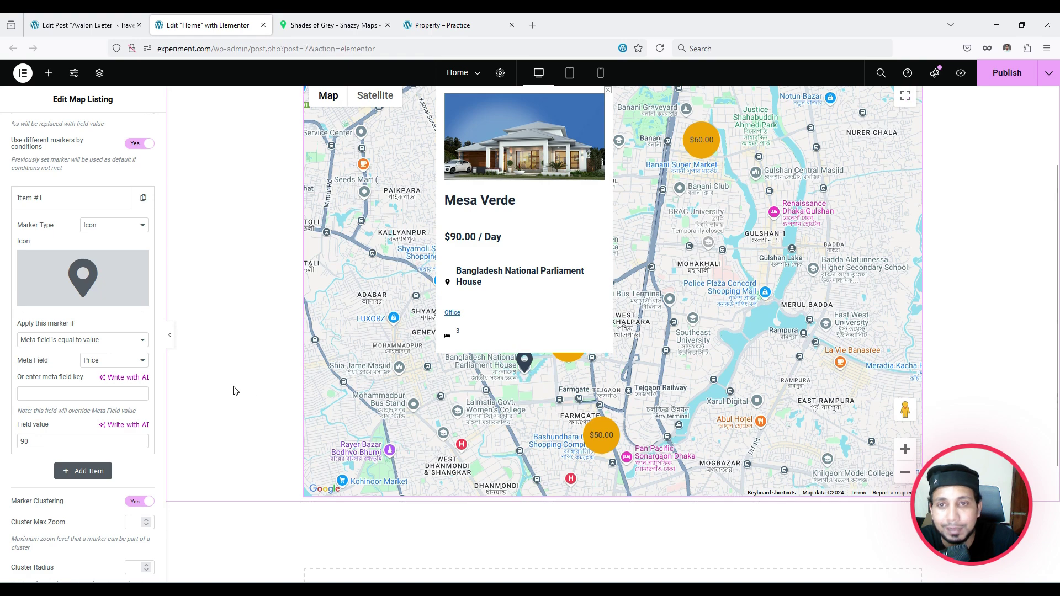
# Replace the conditional marker's icon with the solid microphone icon and view that marker's popup on the map.
pyautogui.click(83, 279)
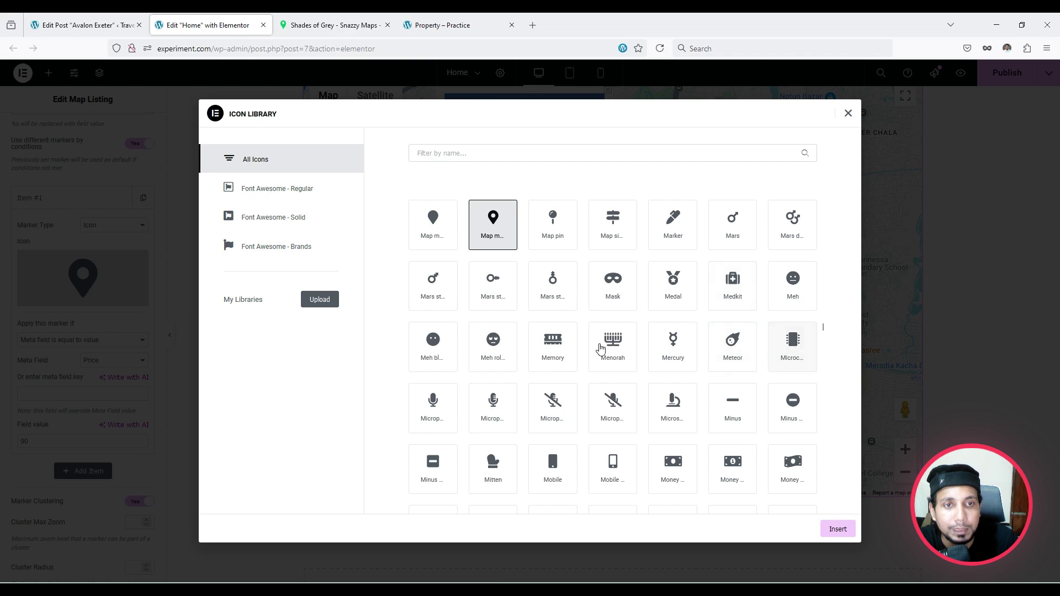
pyautogui.scroll(-2, 553, 353)
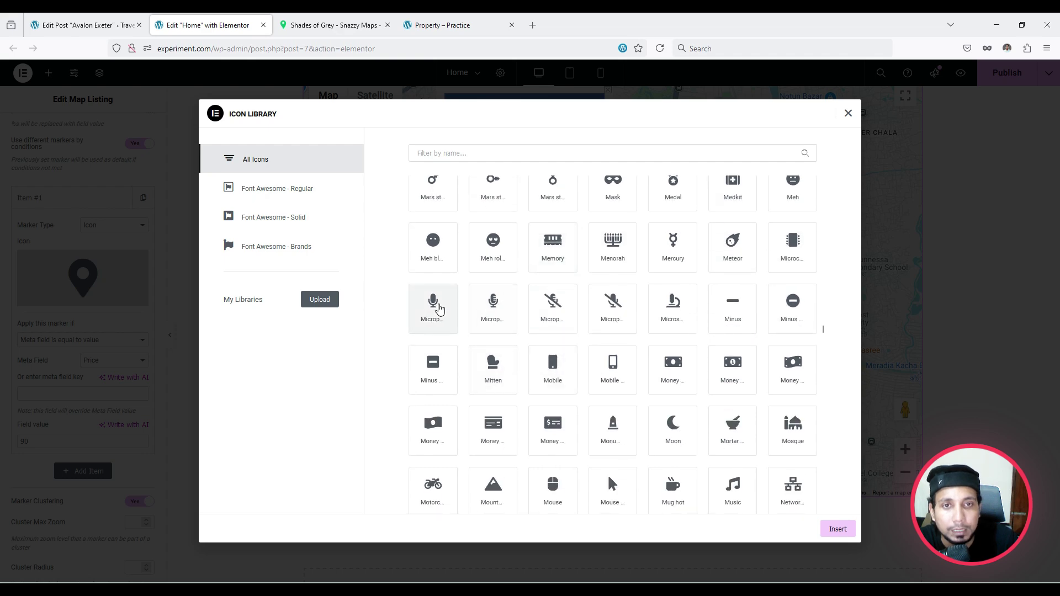
pyautogui.click(432, 305)
pyautogui.click(845, 531)
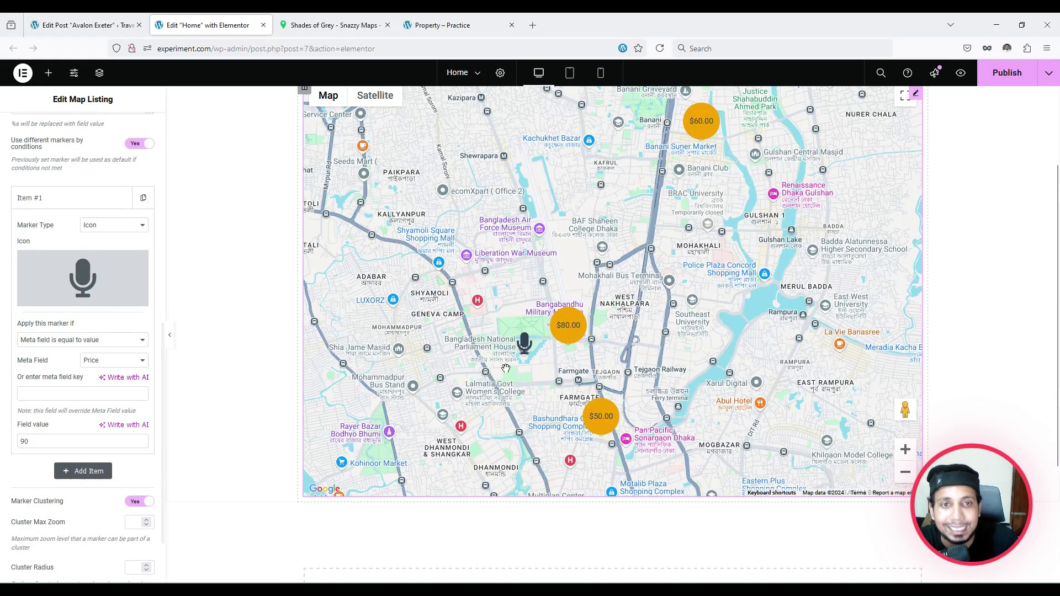
pyautogui.click(525, 347)
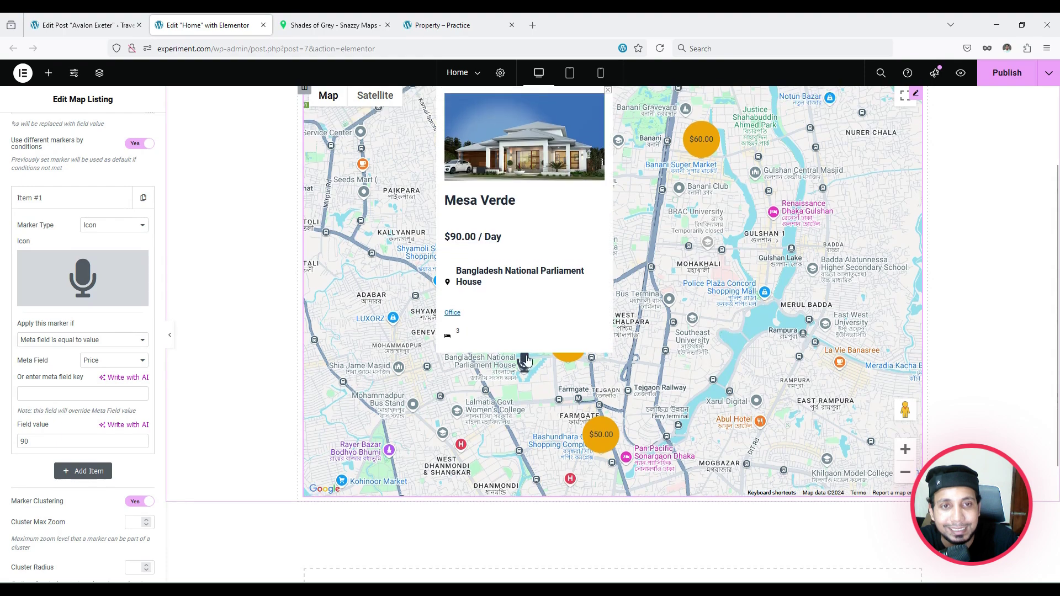
# Try adding a second conditional marker item of type Icon, look over its condition fields, and delete the item.
pyautogui.scroll(10, 61, 277)
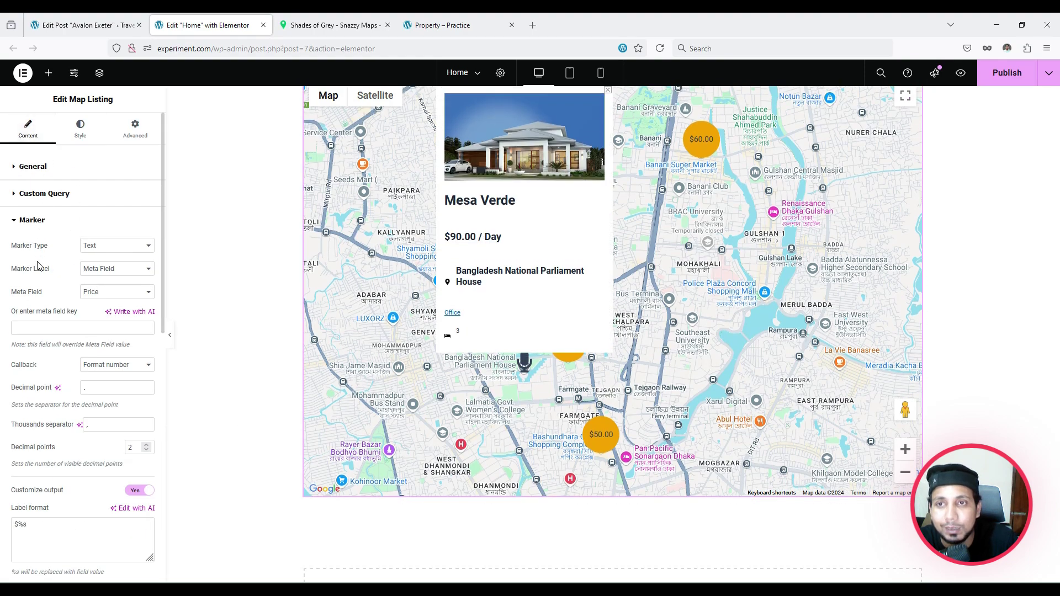
pyautogui.scroll(-3, 39, 228)
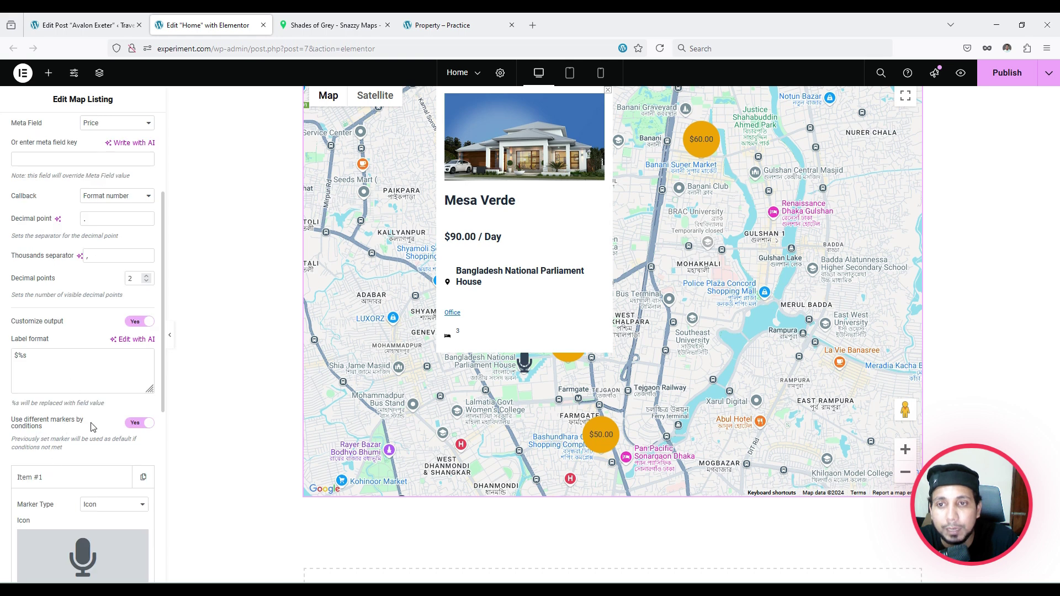
pyautogui.scroll(-2, 67, 431)
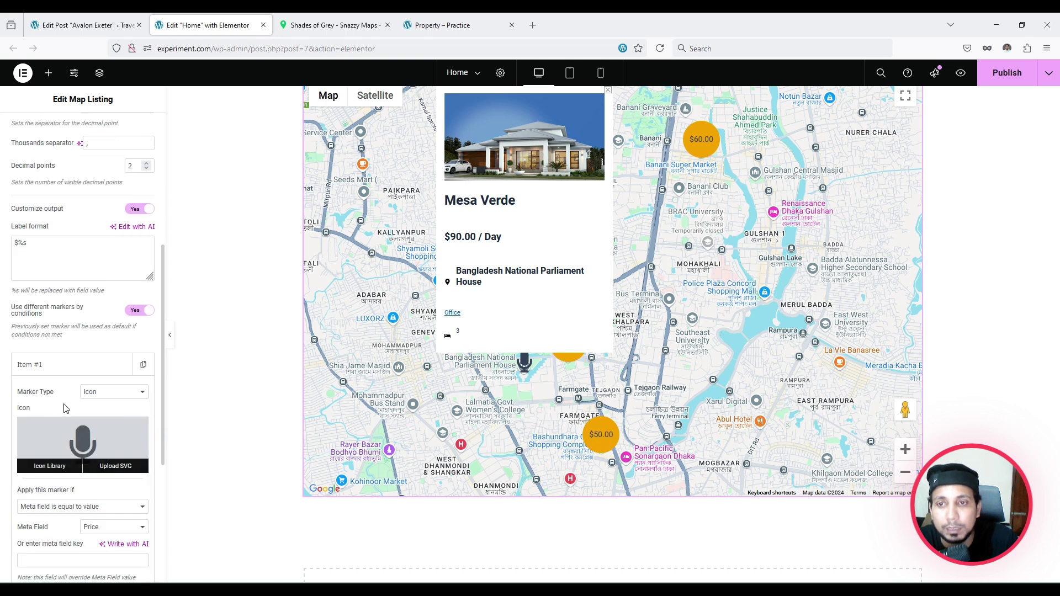
pyautogui.click(53, 365)
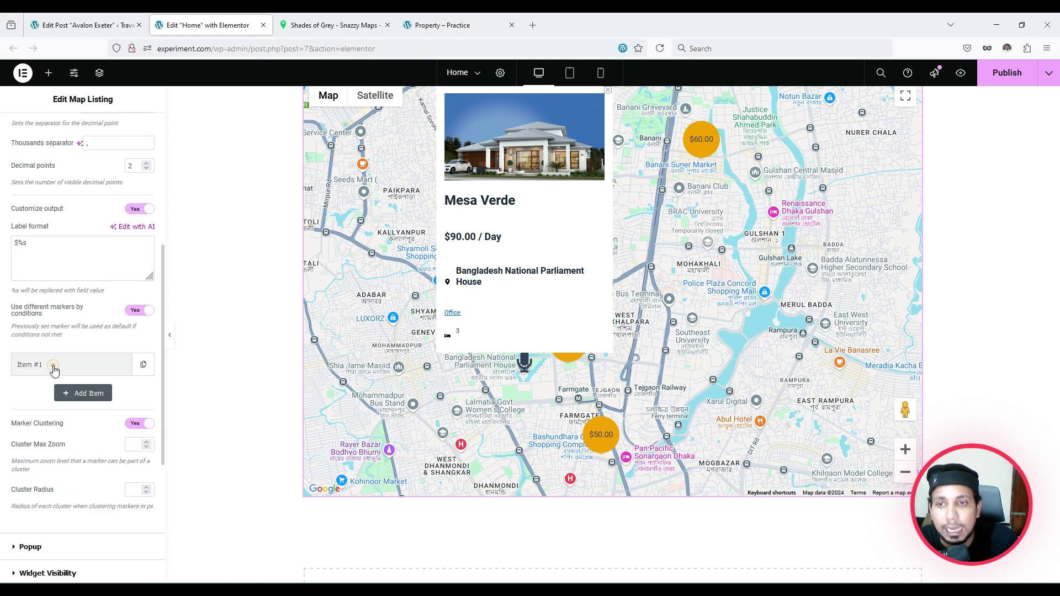
pyautogui.click(81, 395)
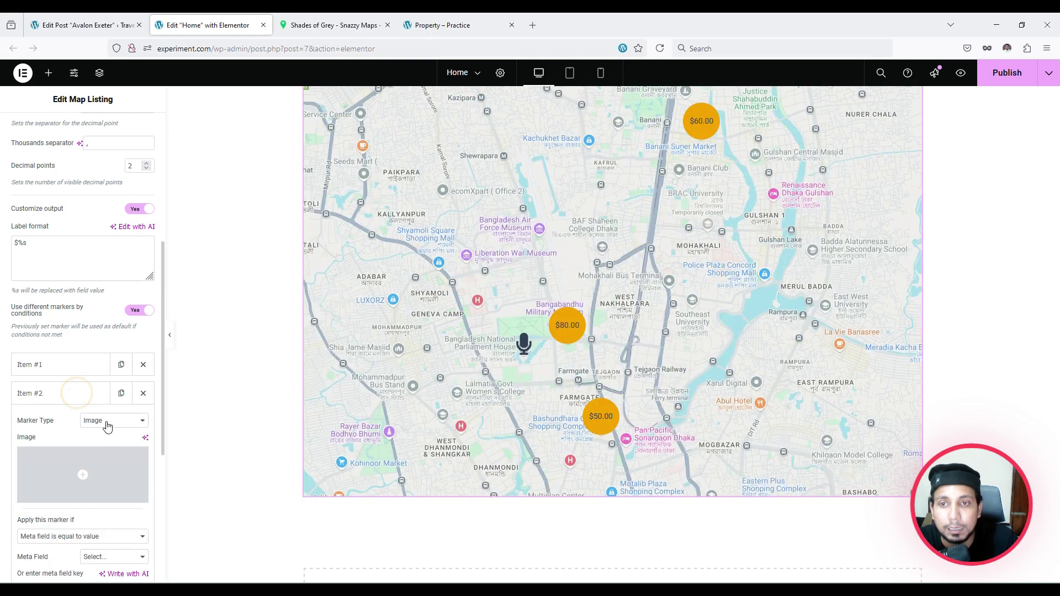
pyautogui.click(107, 422)
pyautogui.click(105, 444)
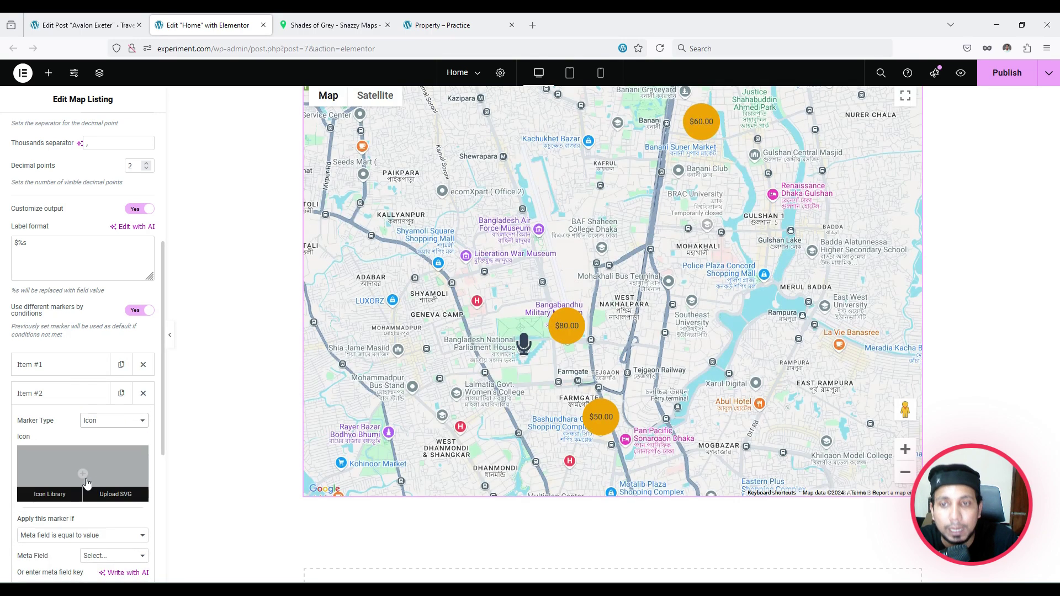
pyautogui.scroll(-2, 77, 473)
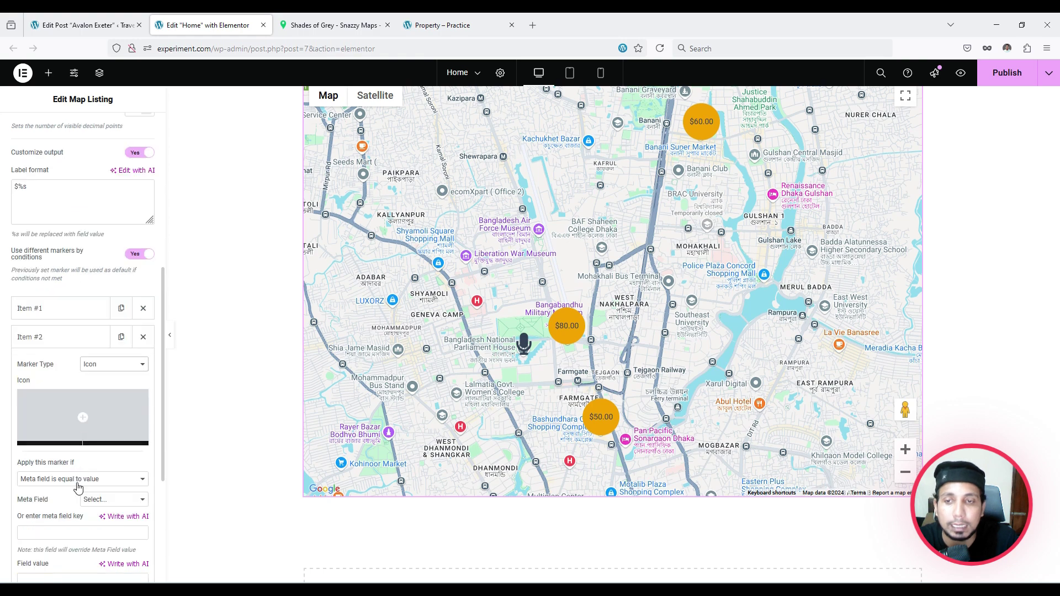
pyautogui.click(98, 500)
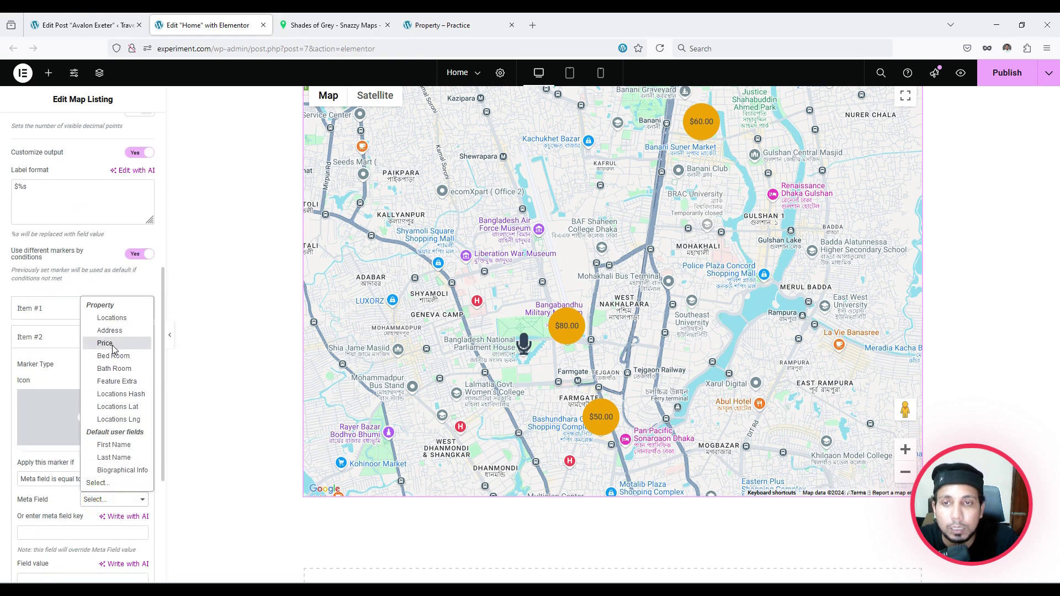
pyautogui.click(49, 526)
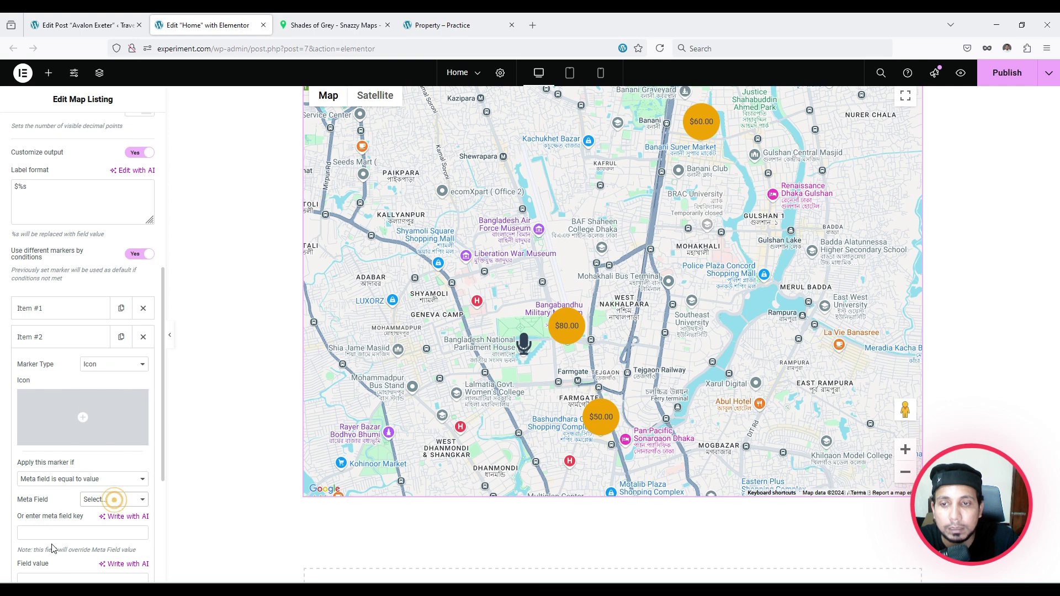
pyautogui.scroll(-3, 63, 541)
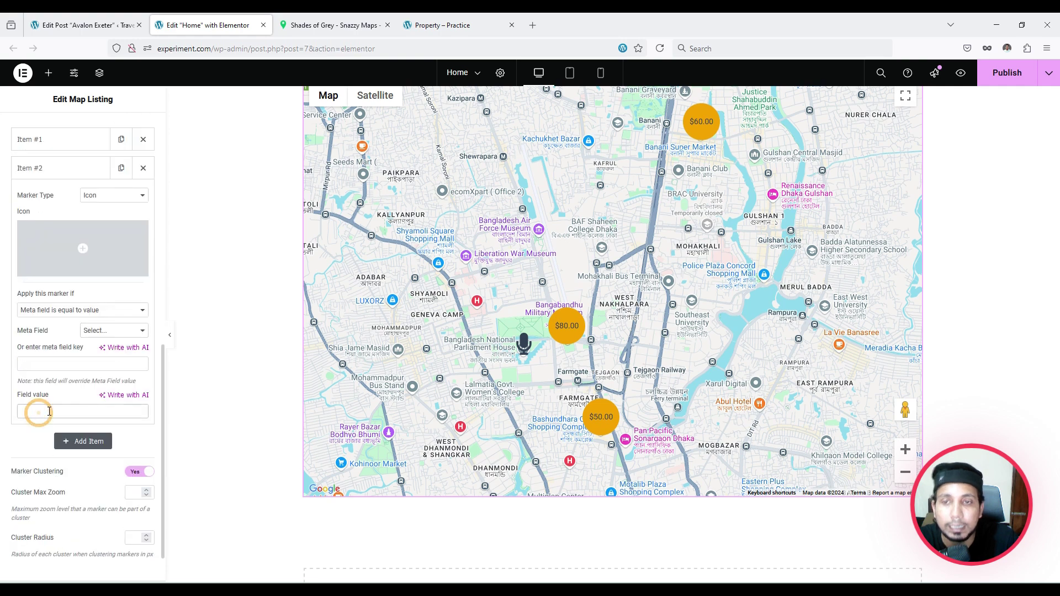
pyautogui.scroll(3, 36, 414)
pyautogui.click(143, 336)
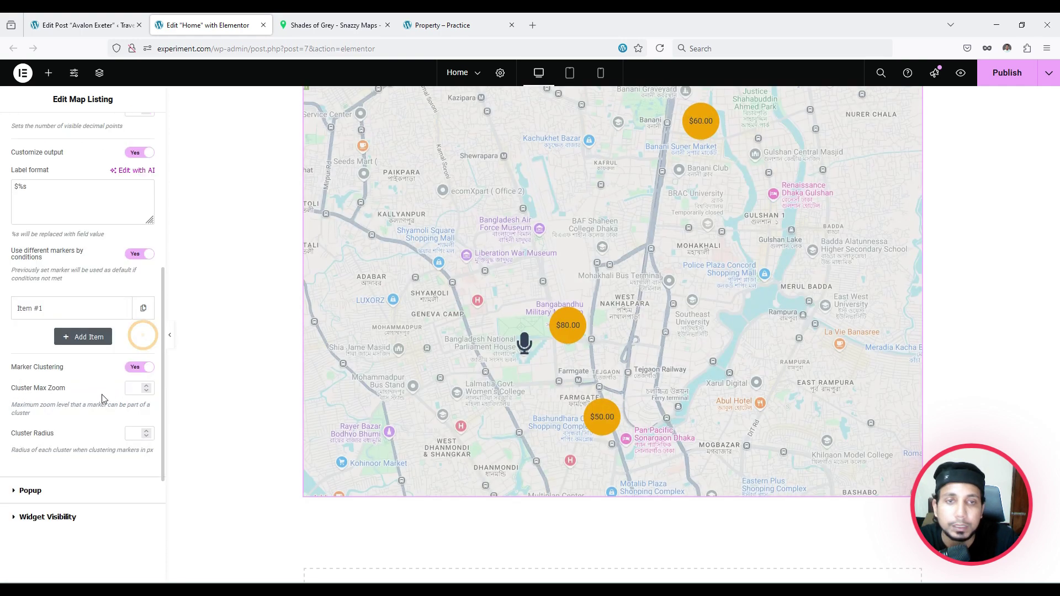
# Search the icon library for "map" and change the first conditional marker's icon from the microphone to the map marker pin.
pyautogui.scroll(5, 109, 407)
pyautogui.scroll(-4, 109, 407)
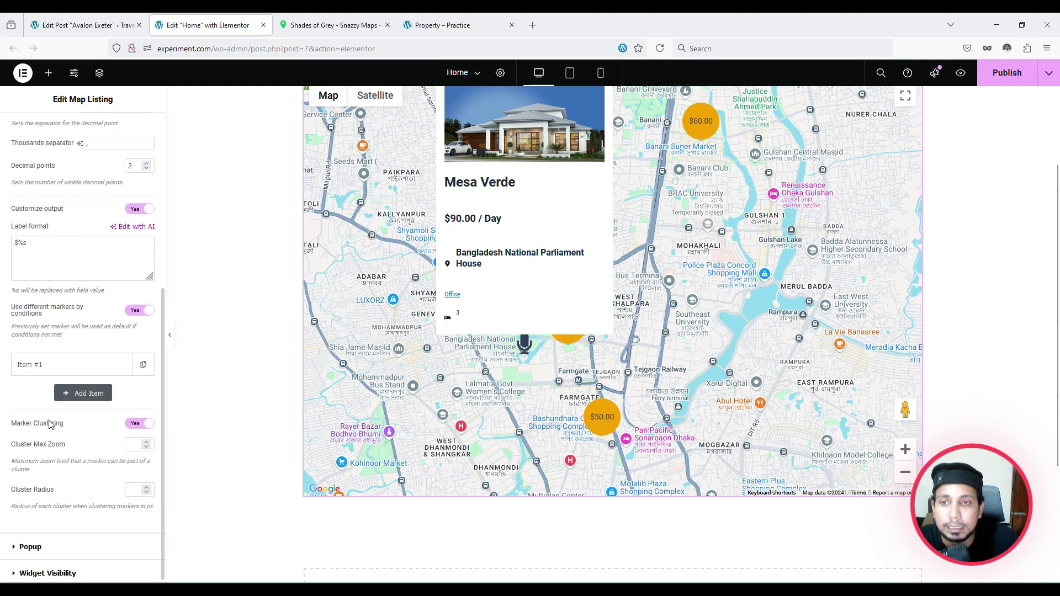
pyautogui.click(60, 363)
pyautogui.click(74, 445)
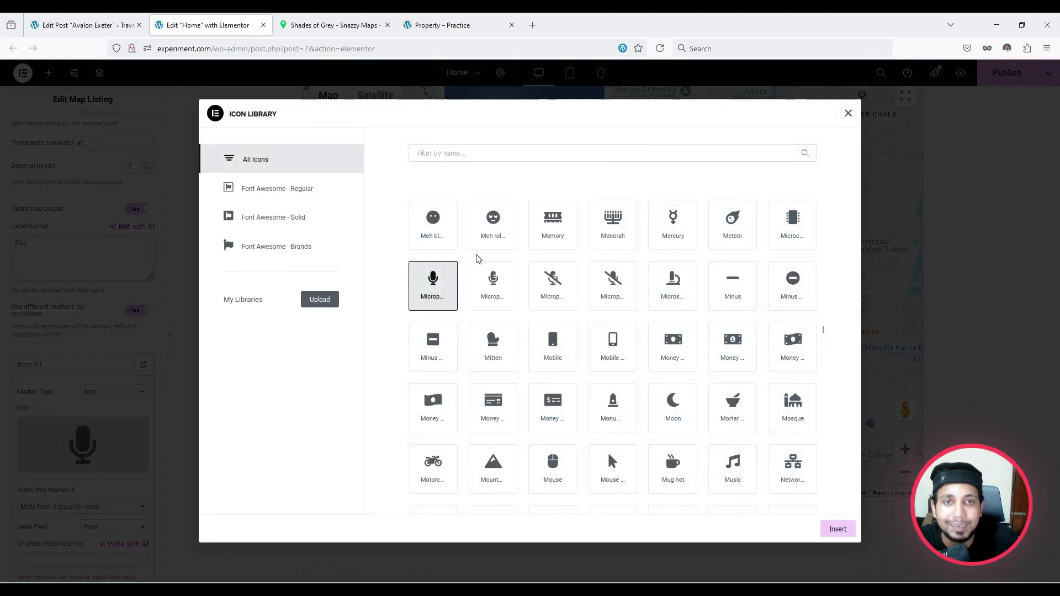
pyautogui.click(504, 148)
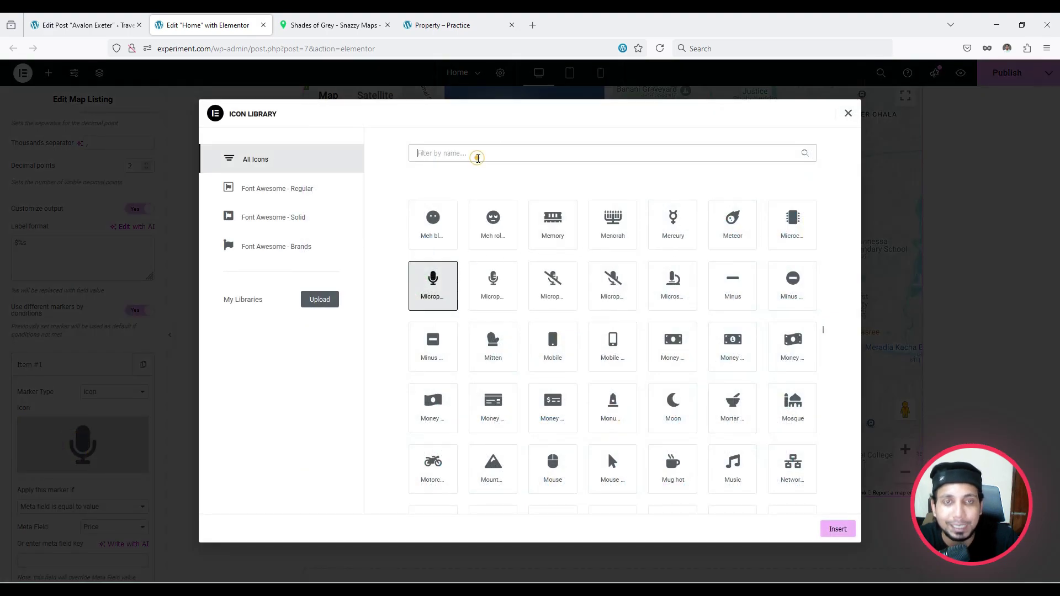
pyautogui.write('map')
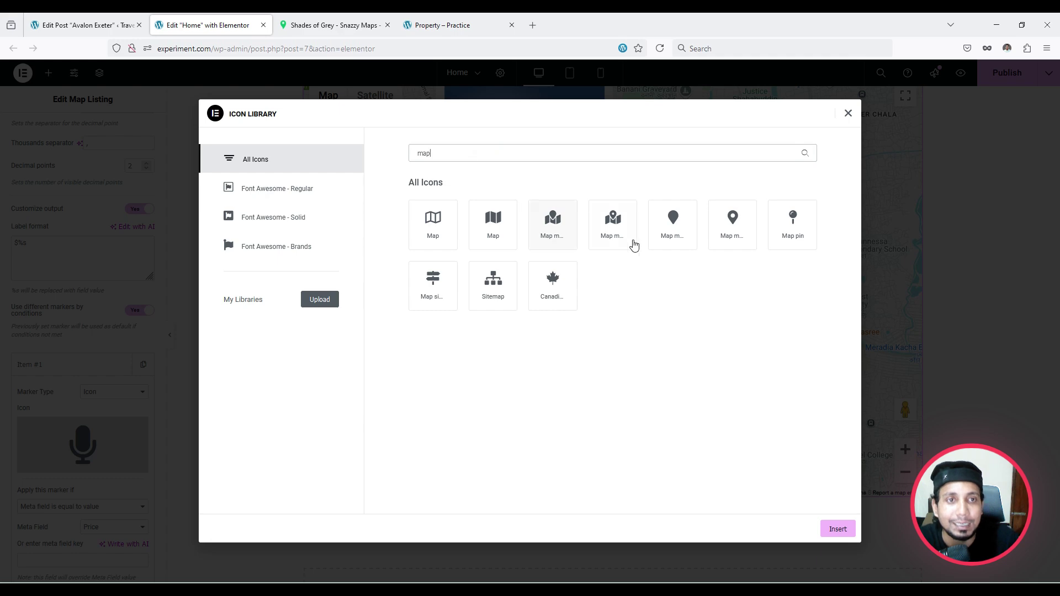
pyautogui.click(744, 237)
pyautogui.click(838, 529)
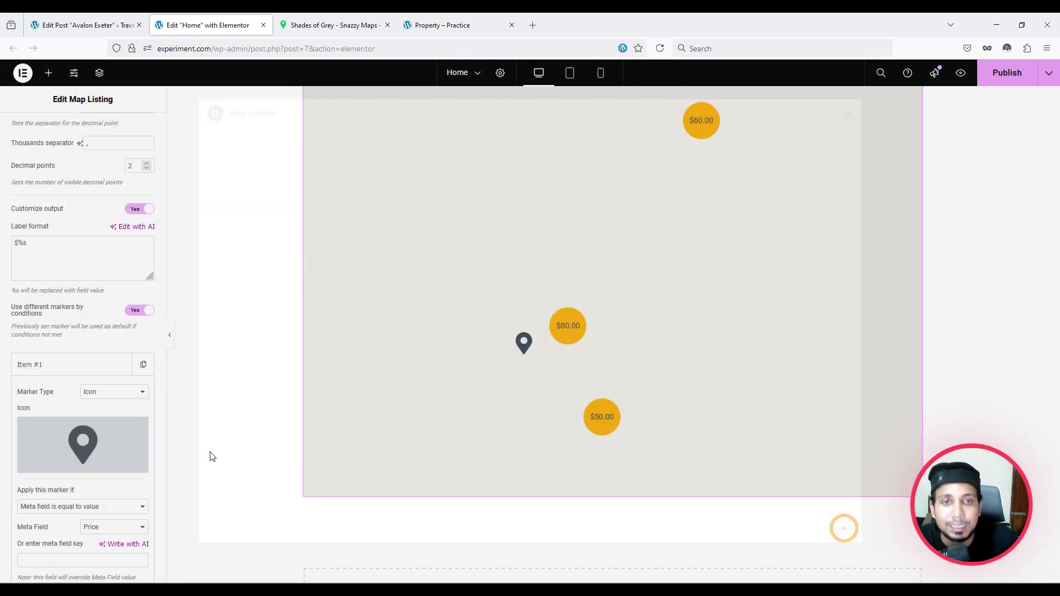
# Set the map markers' normal icon color to an amber yellow close to the price markers' background color.
pyautogui.scroll(10, 83, 343)
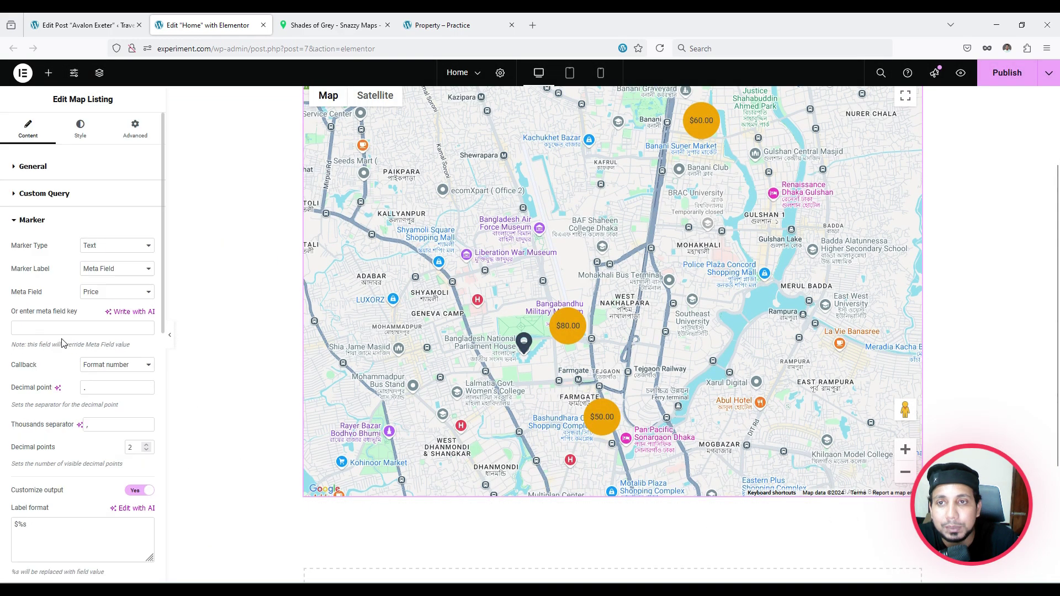
pyautogui.click(85, 132)
pyautogui.click(524, 344)
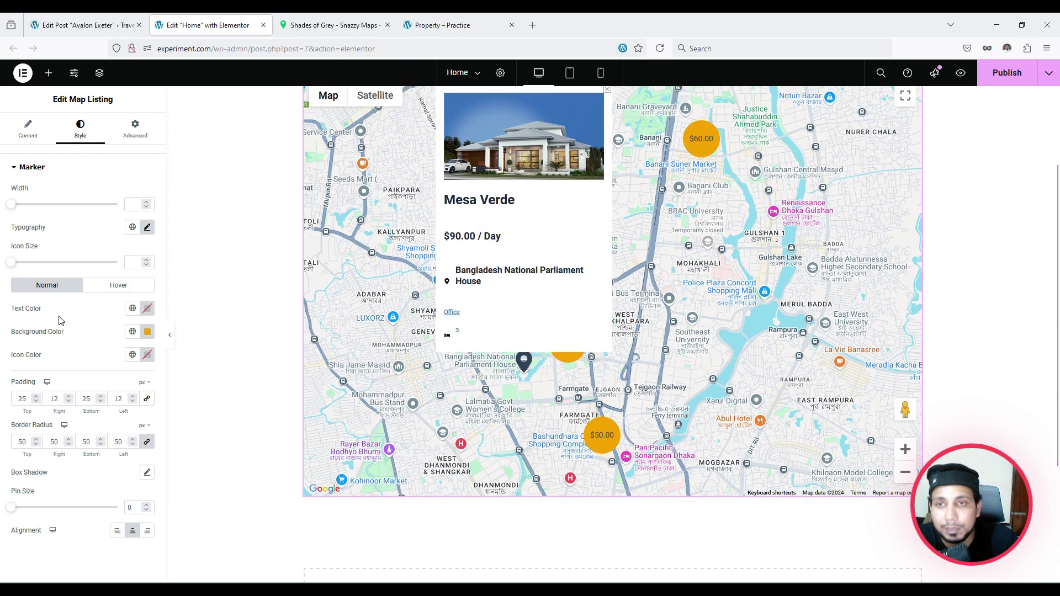
pyautogui.click(147, 355)
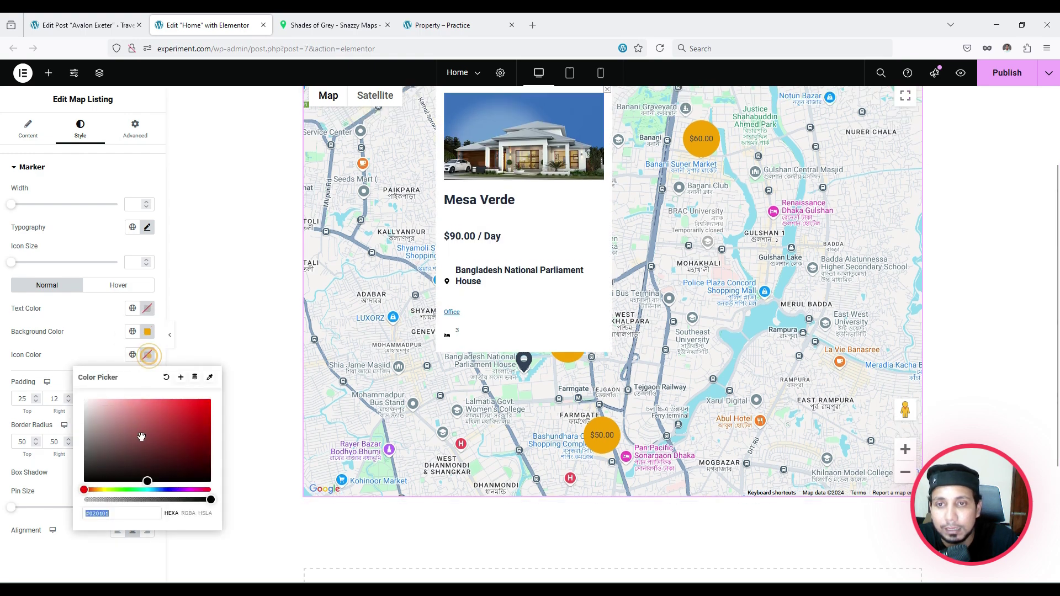
pyautogui.write('#D30A0A')
pyautogui.moveTo(84, 492); pyautogui.dragTo(104, 490)
pyautogui.click(201, 407)
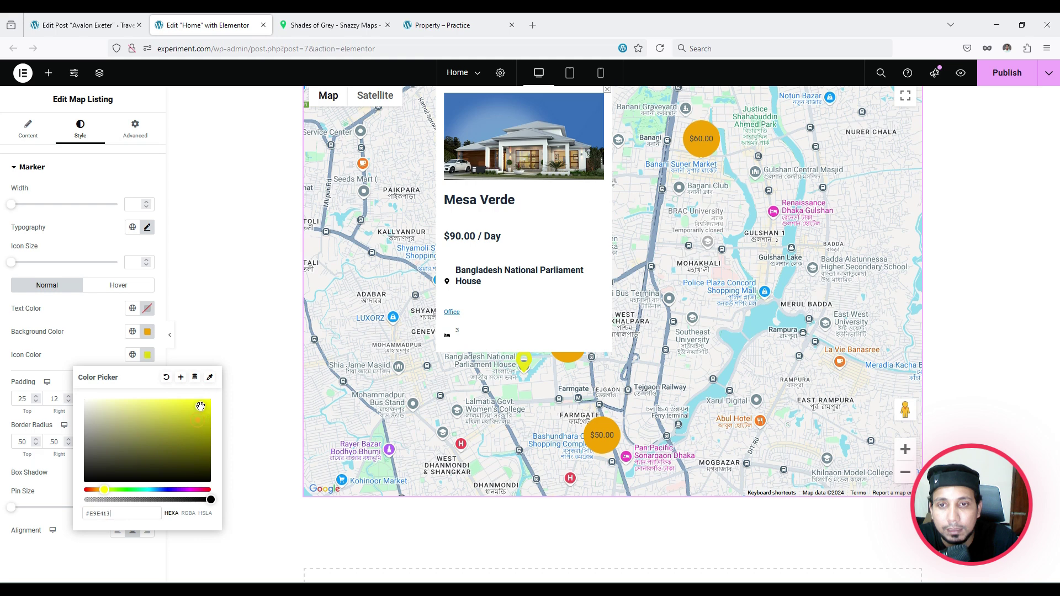
pyautogui.moveTo(102, 492); pyautogui.dragTo(99, 491)
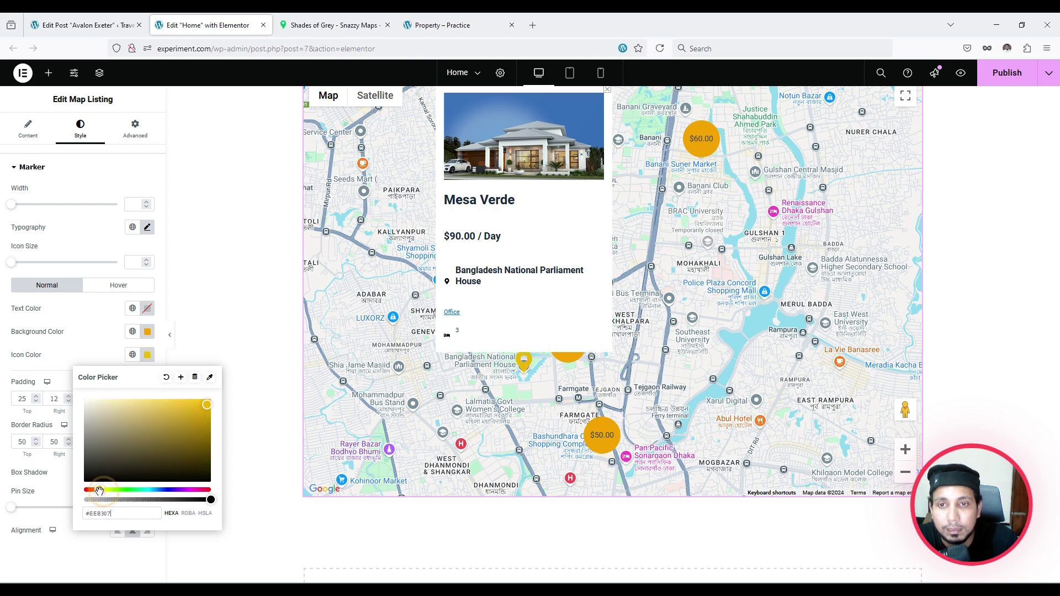
pyautogui.click(89, 338)
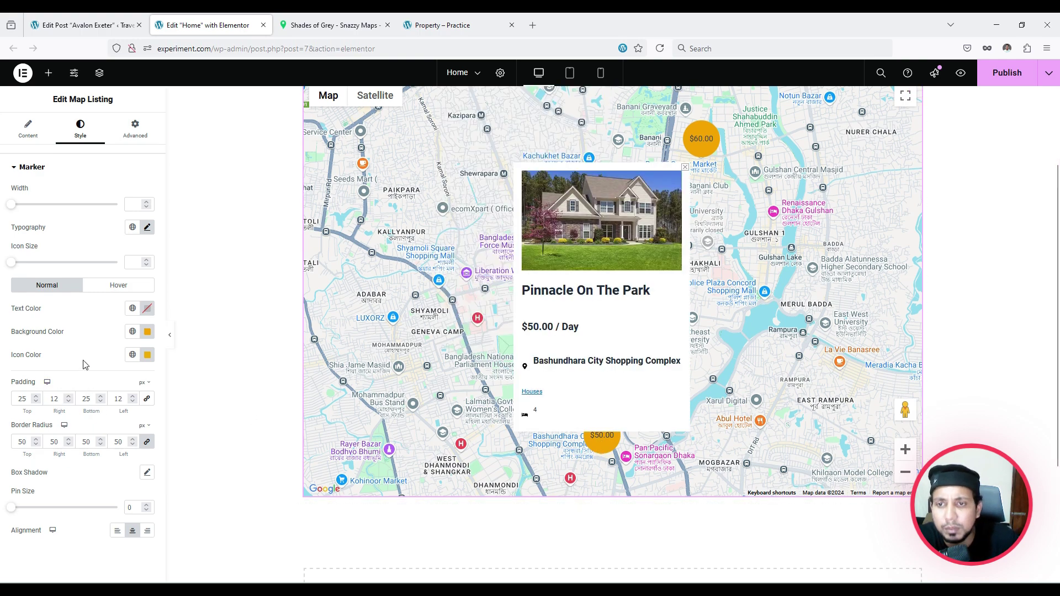
# Add a box shadow to the map markers with blur 0 and spread 12.
pyautogui.click(147, 473)
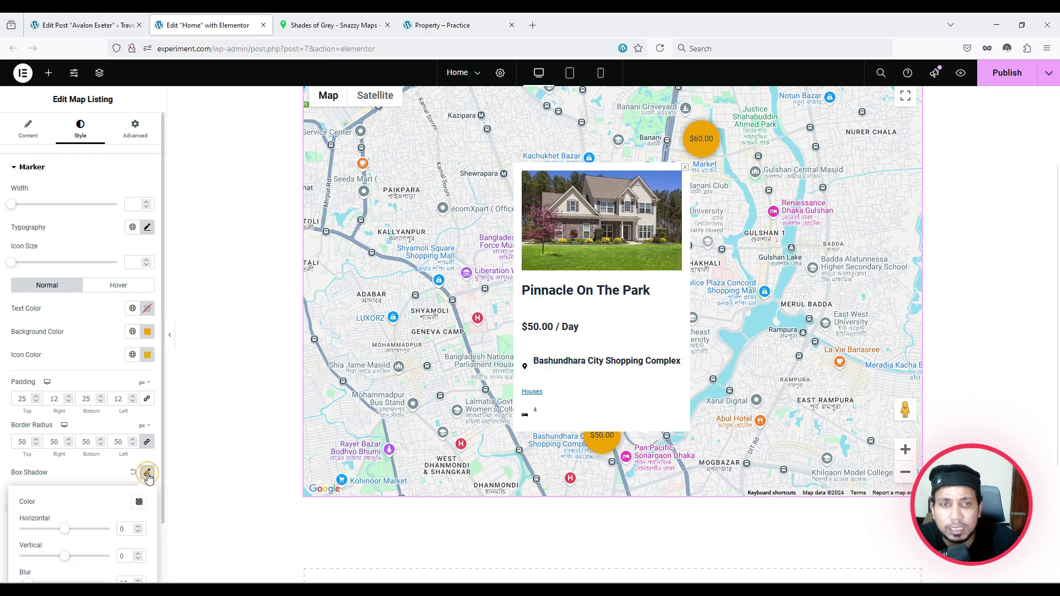
pyautogui.scroll(-2, 125, 484)
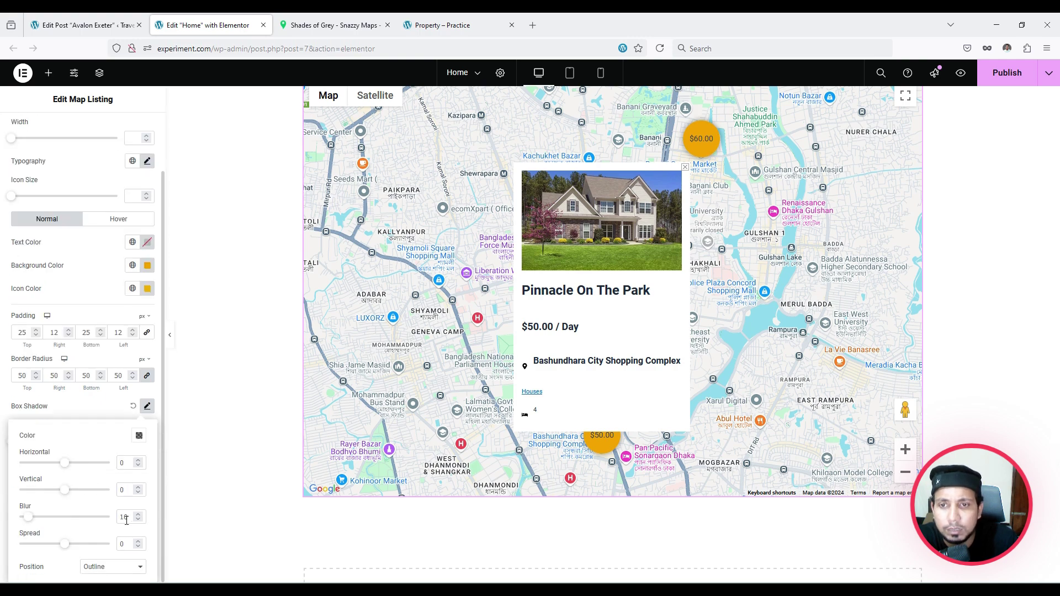
pyautogui.write('0')
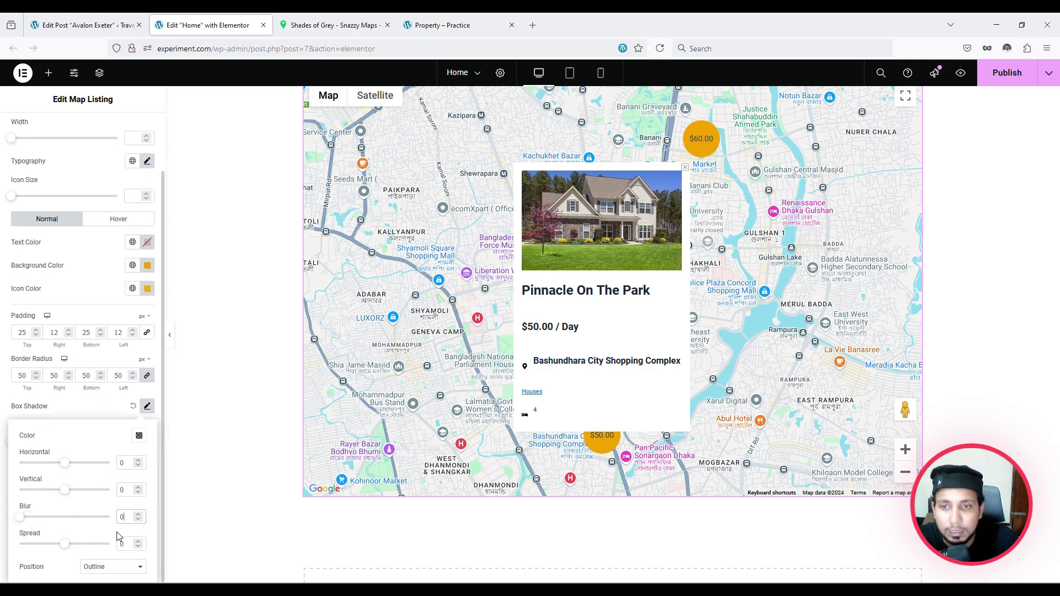
pyautogui.write('12')
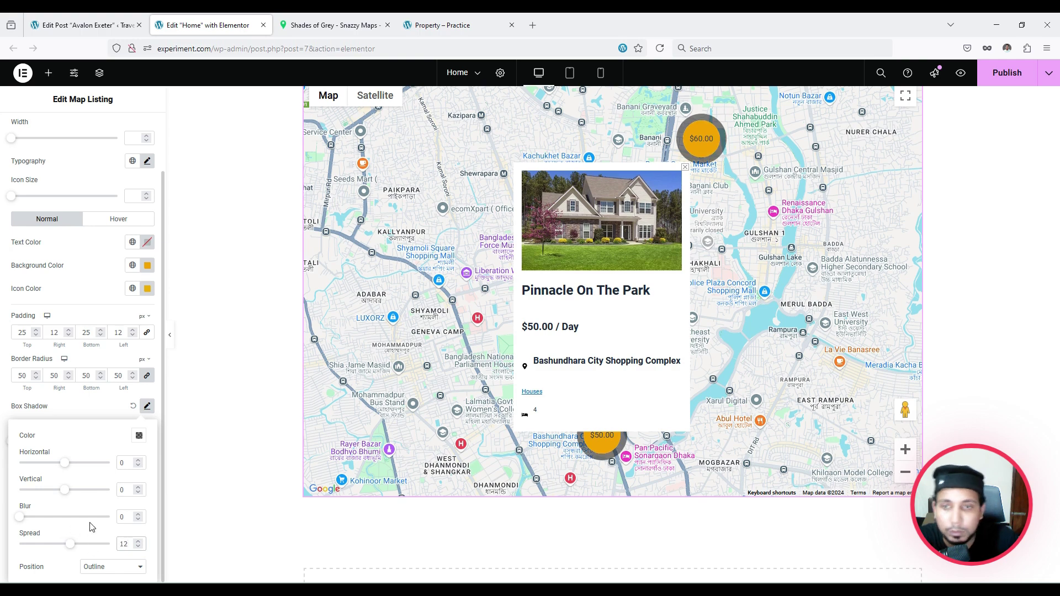
# Set the marker box shadow color to the translucent yellow rgba(209, 172, 0, 0.27).
pyautogui.click(139, 436)
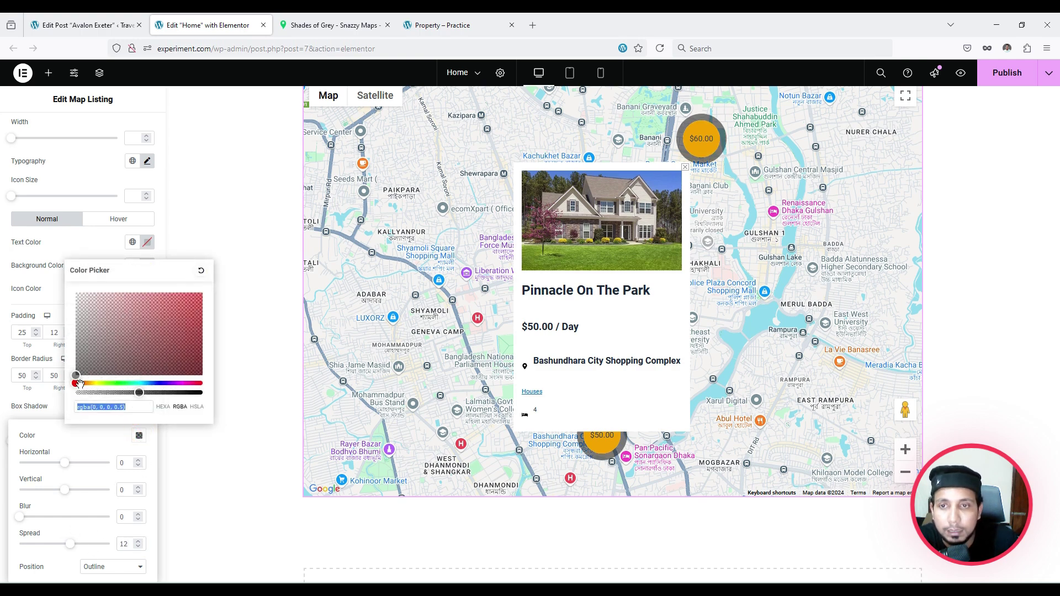
pyautogui.moveTo(79, 383); pyautogui.dragTo(119, 393)
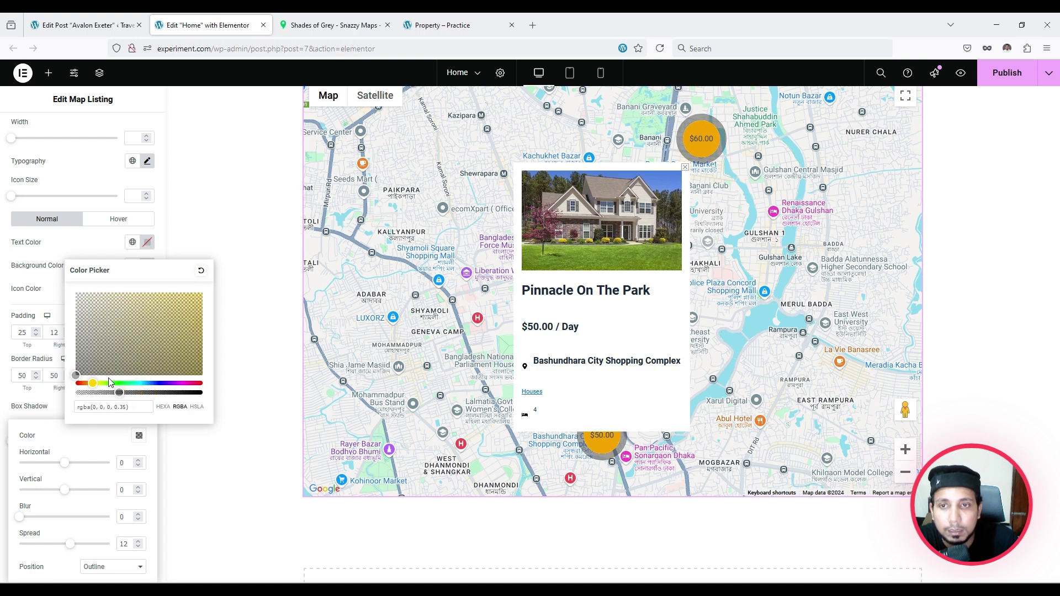
pyautogui.click(202, 307)
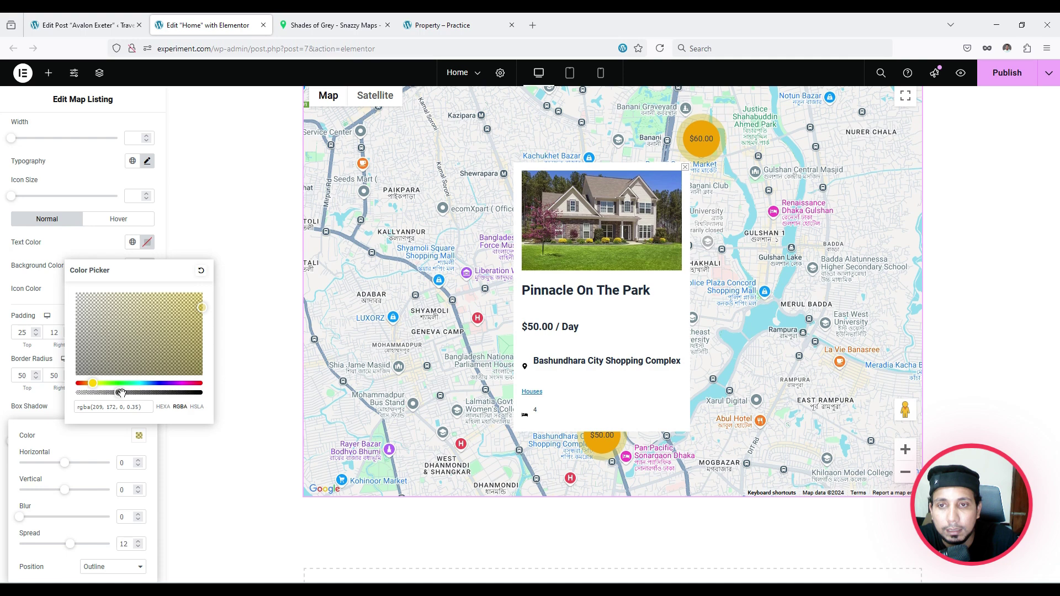
pyautogui.moveTo(114, 393); pyautogui.dragTo(111, 394)
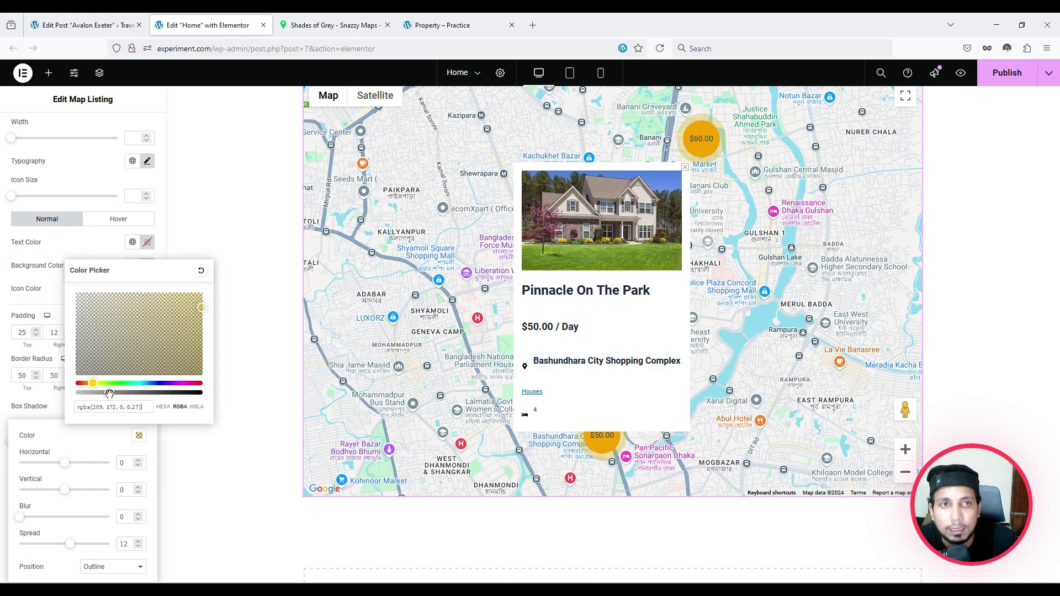
pyautogui.click(25, 361)
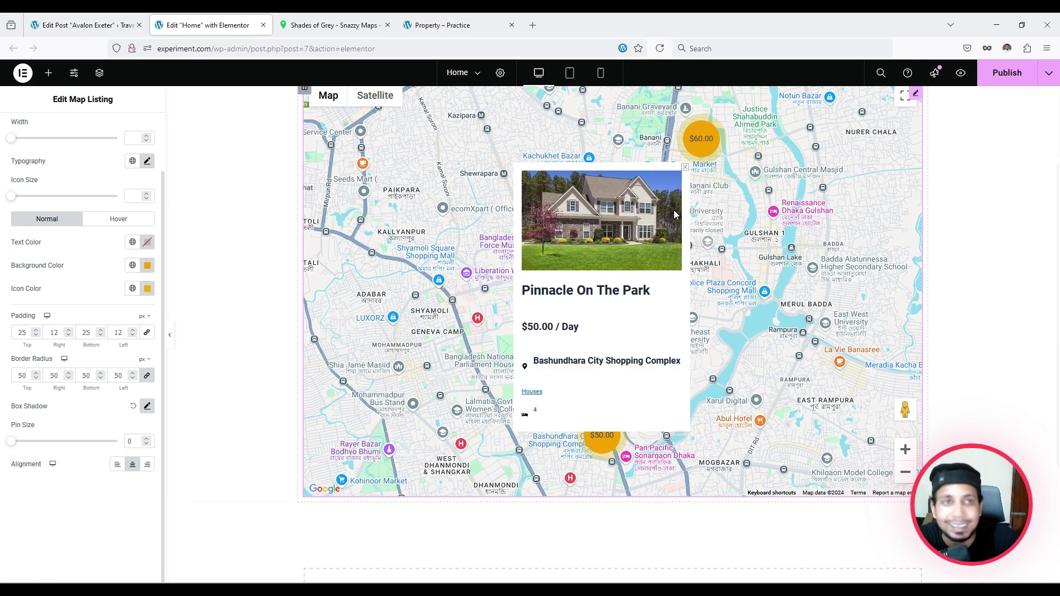
# Publish the Home page and open the Travengo site's front end in a new browser tab.
pyautogui.click(1011, 75)
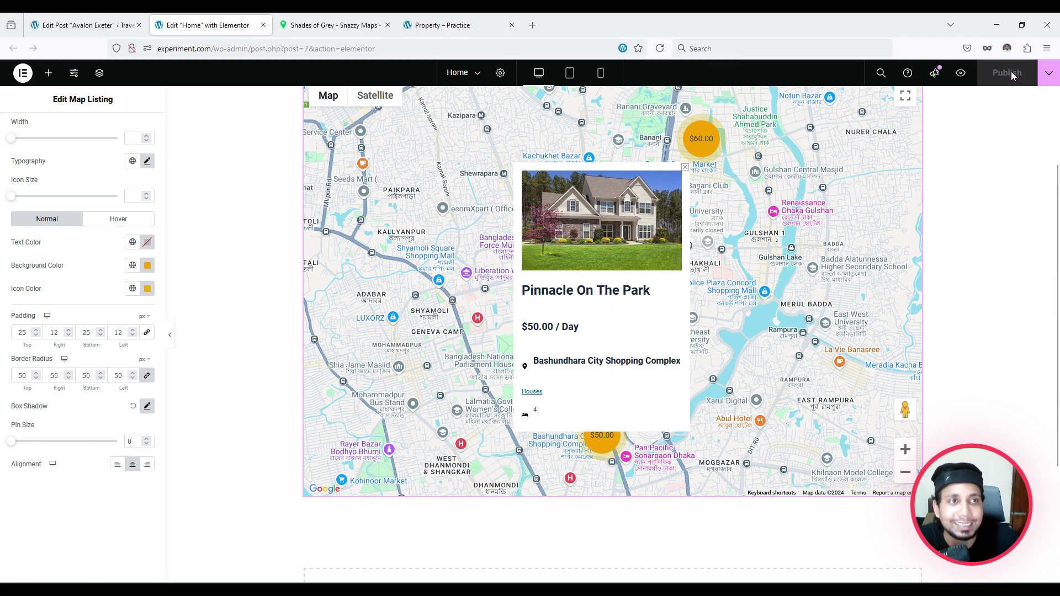
pyautogui.click(111, 21)
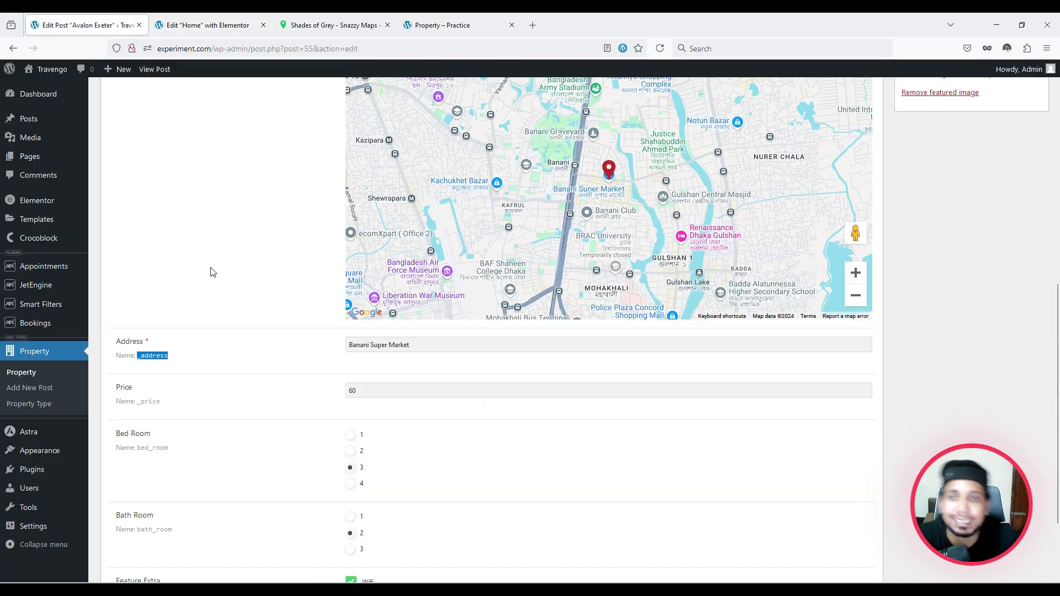
pyautogui.scroll(10, 213, 285)
pyautogui.keyDown('ctrl'); pyautogui.click(54, 69); pyautogui.keyUp('ctrl')
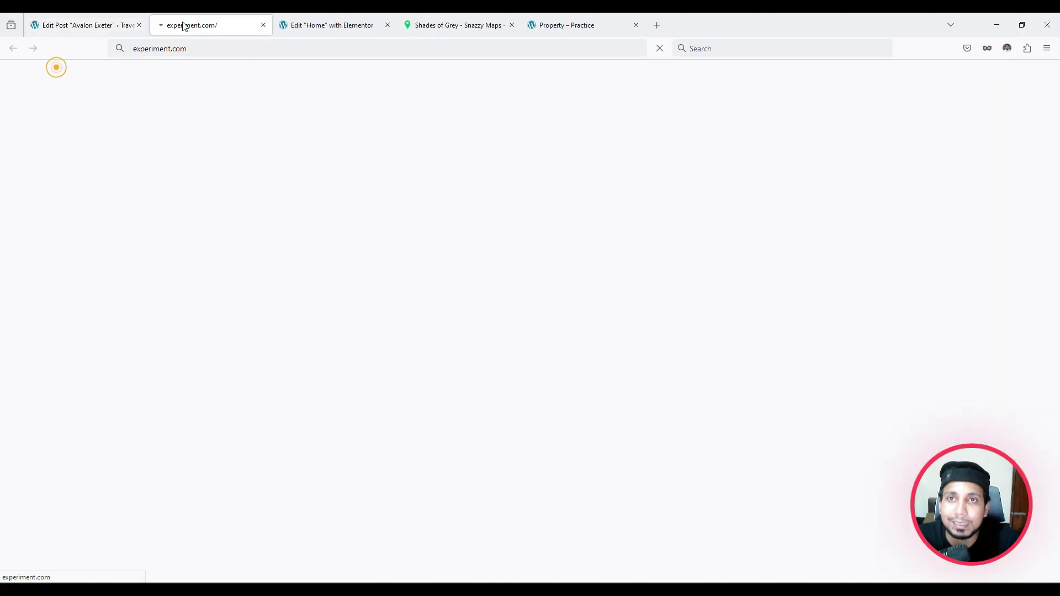
# Look over the live Home page map and view the popups of the $60.00 and $80.00 price markers.
pyautogui.scroll(-3, 926, 326)
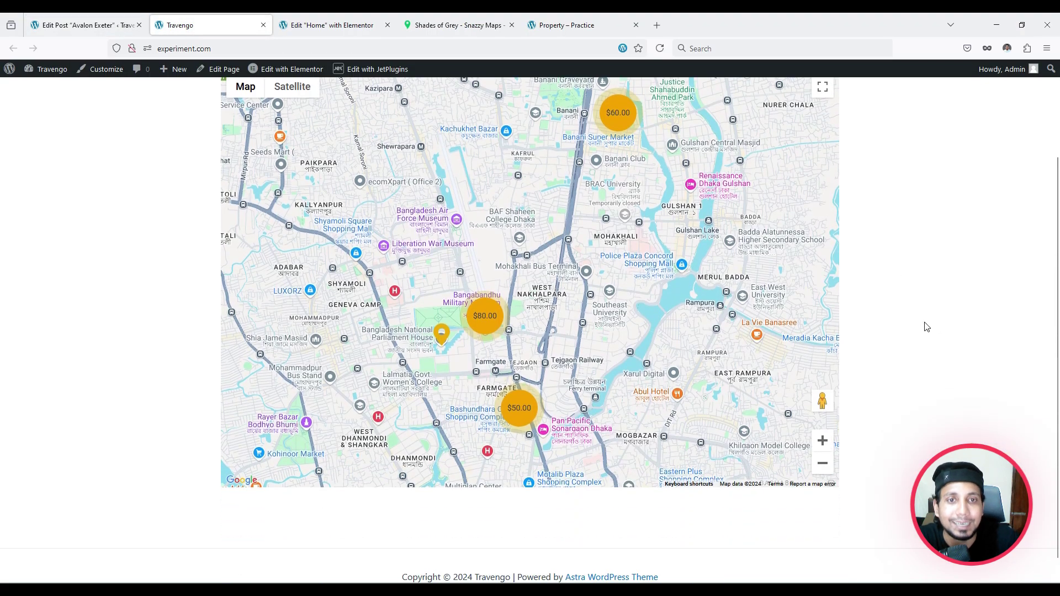
pyautogui.scroll(3, 928, 326)
pyautogui.click(630, 223)
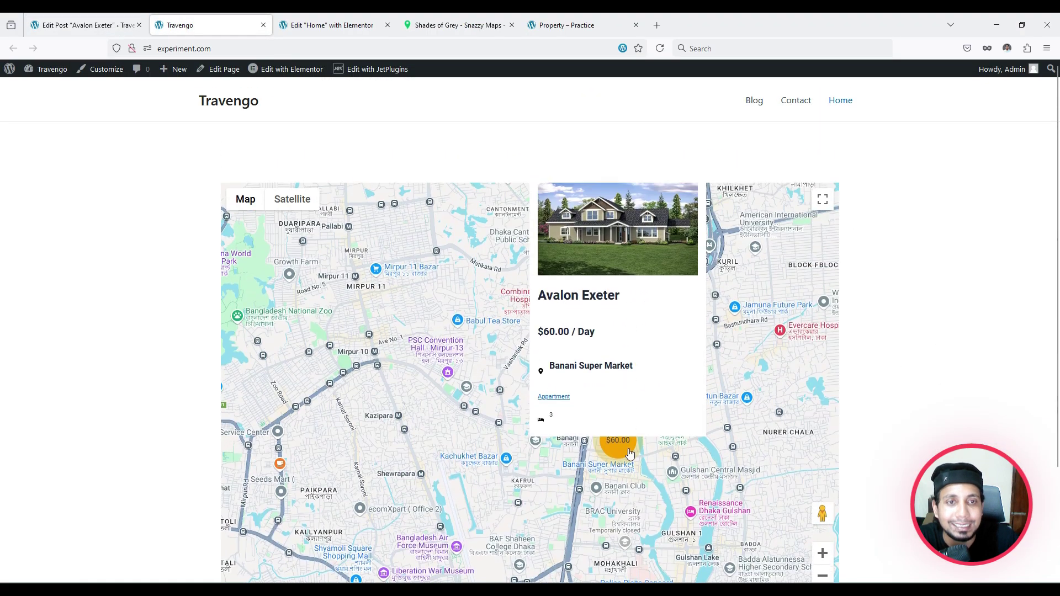
pyautogui.scroll(2, 773, 348)
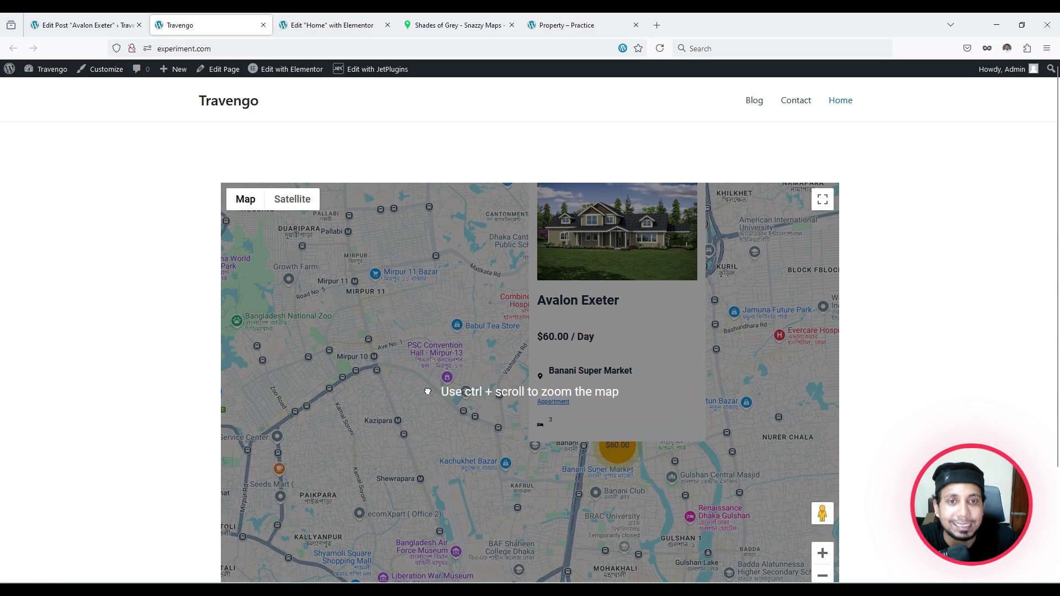
pyautogui.moveTo(429, 390); pyautogui.dragTo(413, 435)
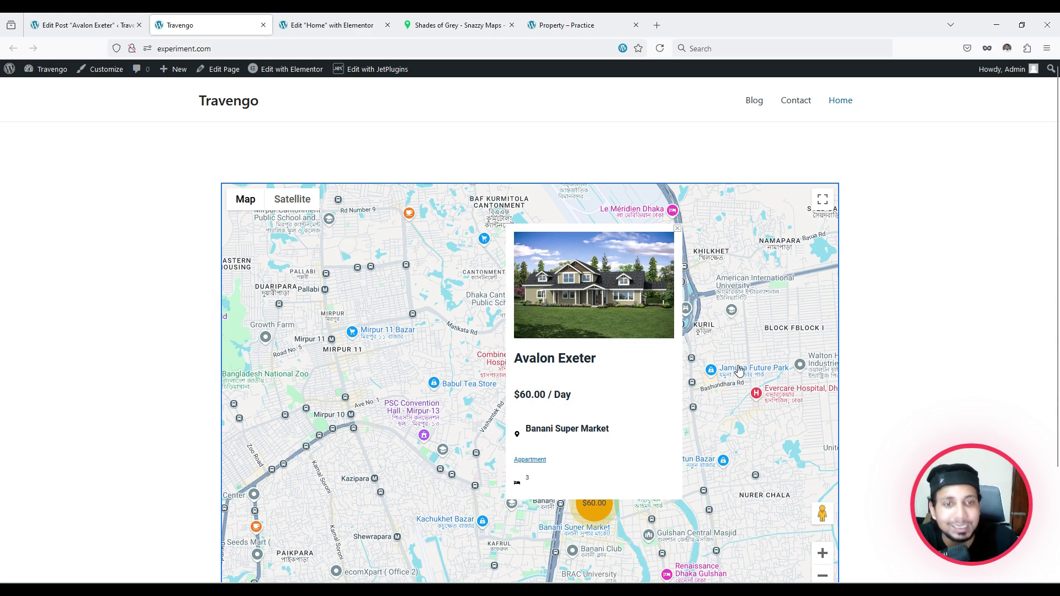
pyautogui.scroll(-3, 740, 372)
pyautogui.moveTo(722, 337); pyautogui.dragTo(777, 134)
pyautogui.click(497, 308)
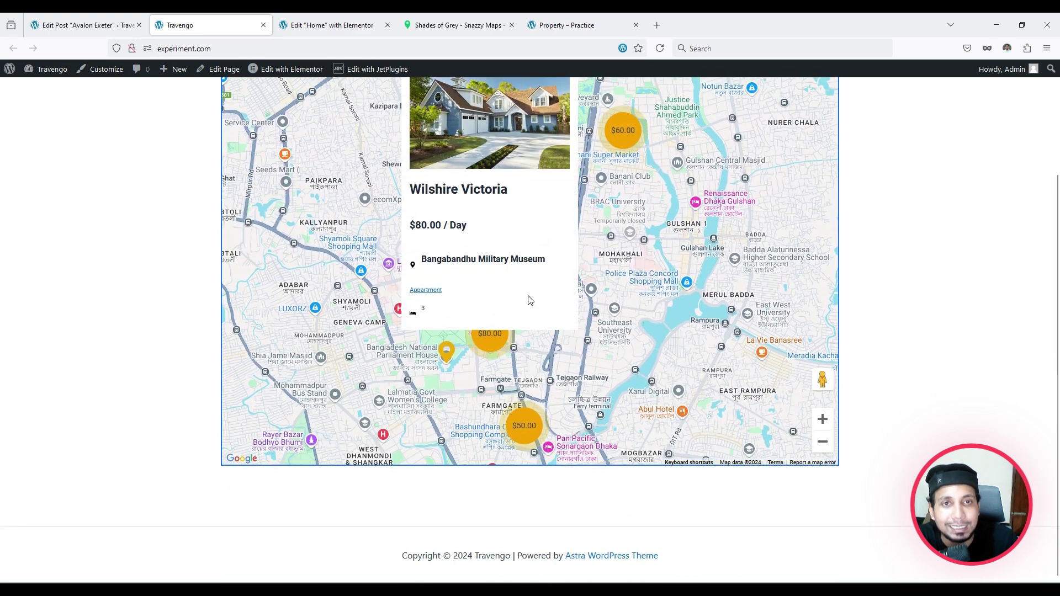
# Check the popups of the $50.00 marker and the conditional pin marker on the live map, and revisit the other price markers.
pyautogui.scroll(3, 536, 229)
pyautogui.scroll(-3, 663, 353)
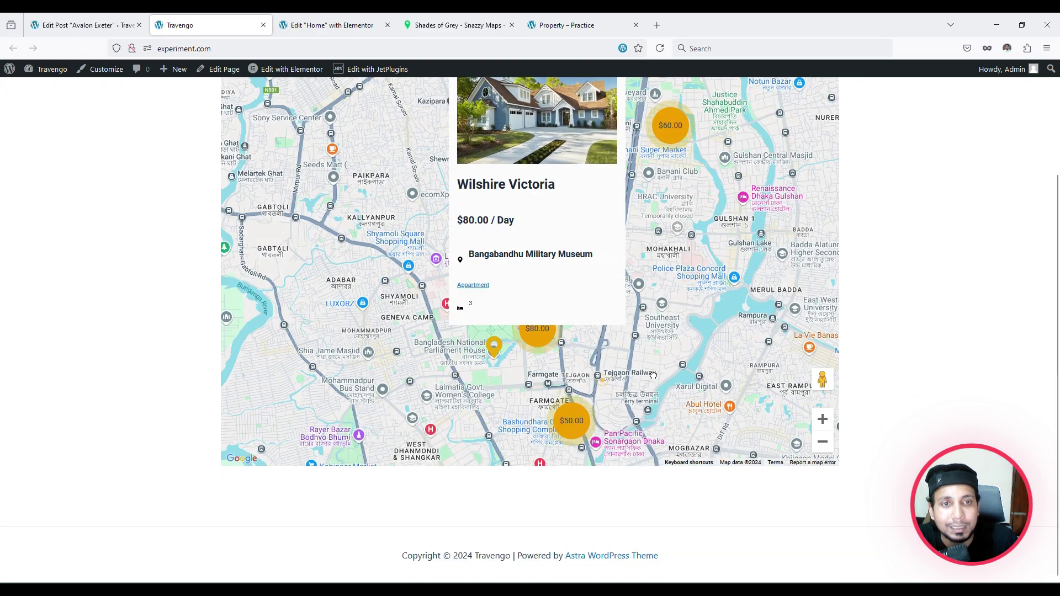
pyautogui.click(574, 422)
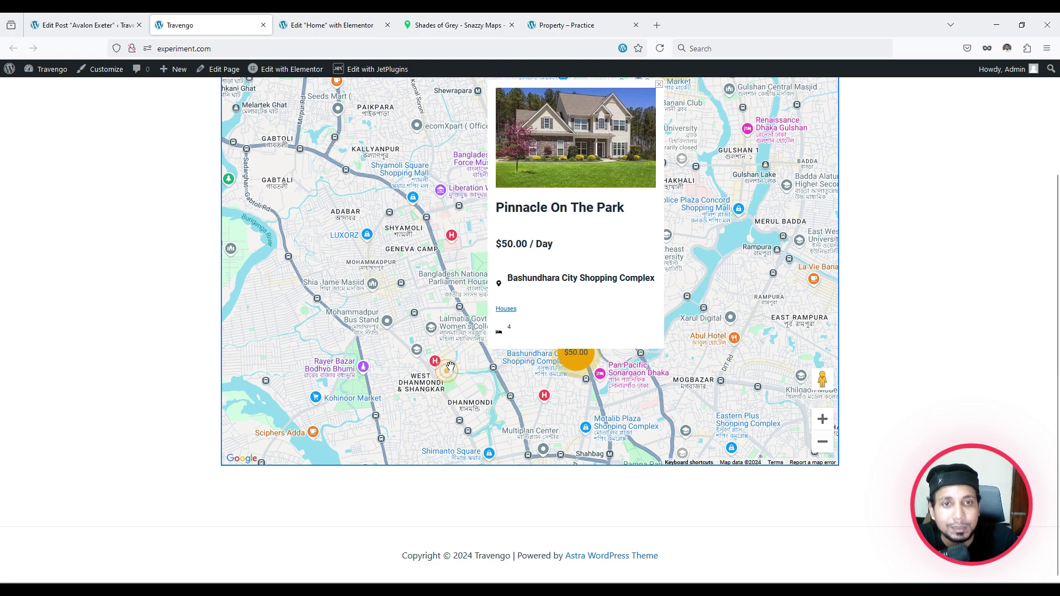
pyautogui.scroll(1, 446, 371)
pyautogui.click(660, 142)
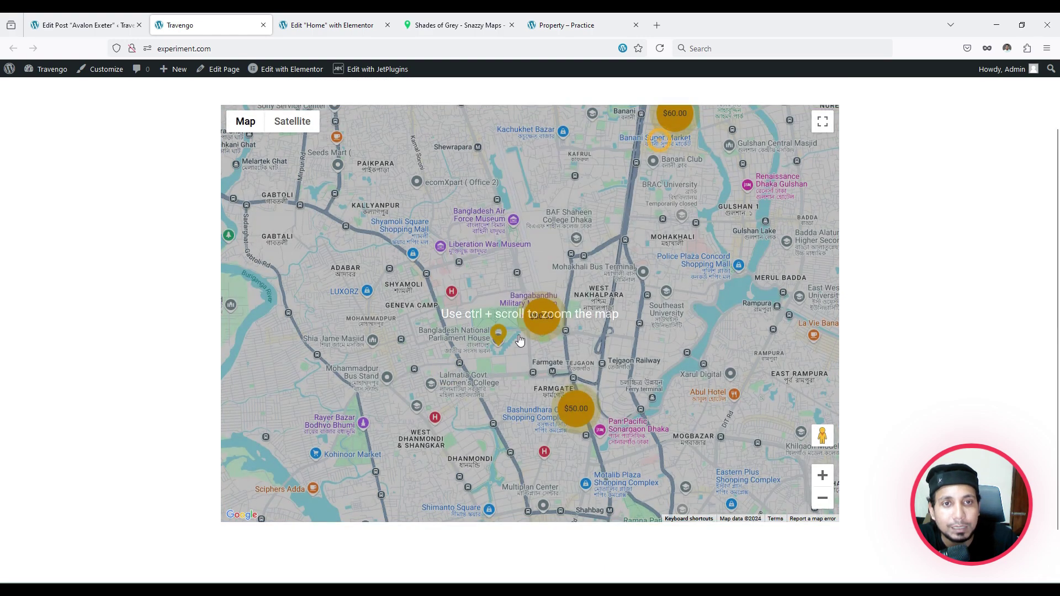
pyautogui.click(500, 336)
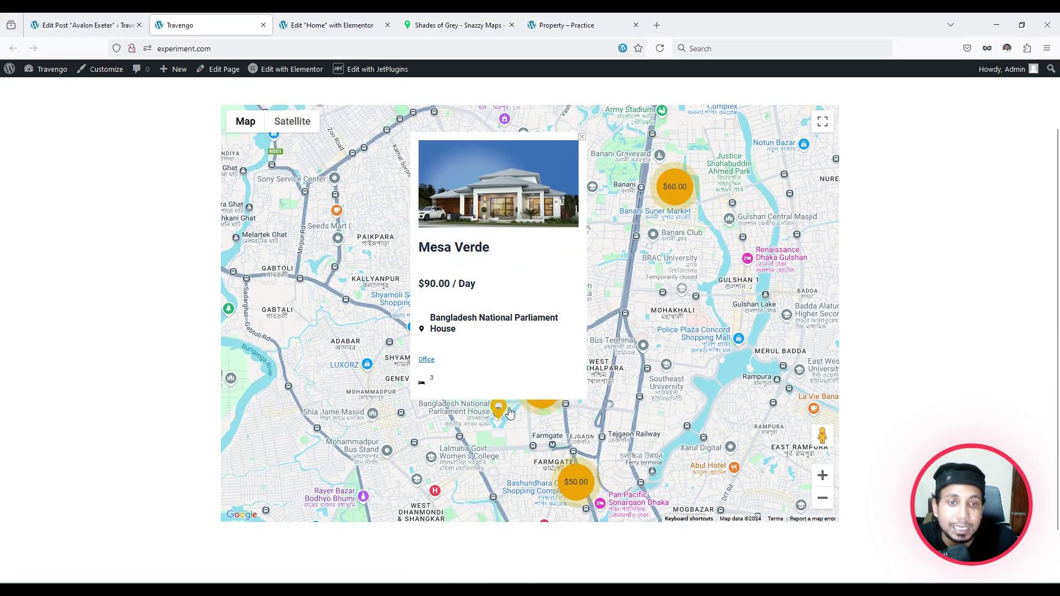
pyautogui.click(576, 482)
pyautogui.click(684, 192)
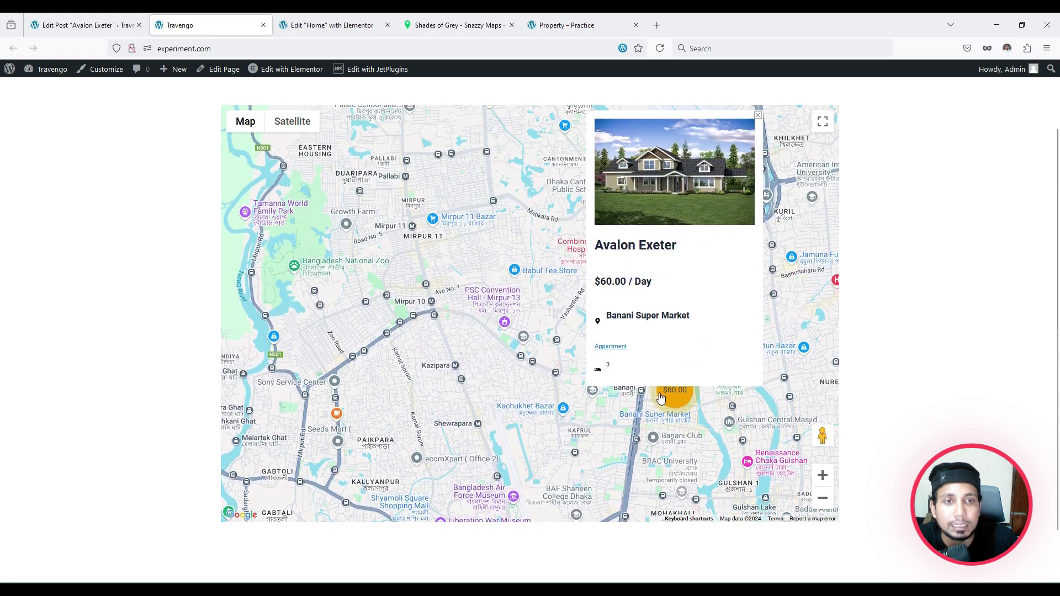
pyautogui.scroll(-1, 557, 364)
pyautogui.moveTo(557, 365); pyautogui.dragTo(577, 185)
pyautogui.click(564, 356)
pyautogui.moveTo(761, 304); pyautogui.dragTo(528, 594)
pyautogui.scroll(2, 963, 355)
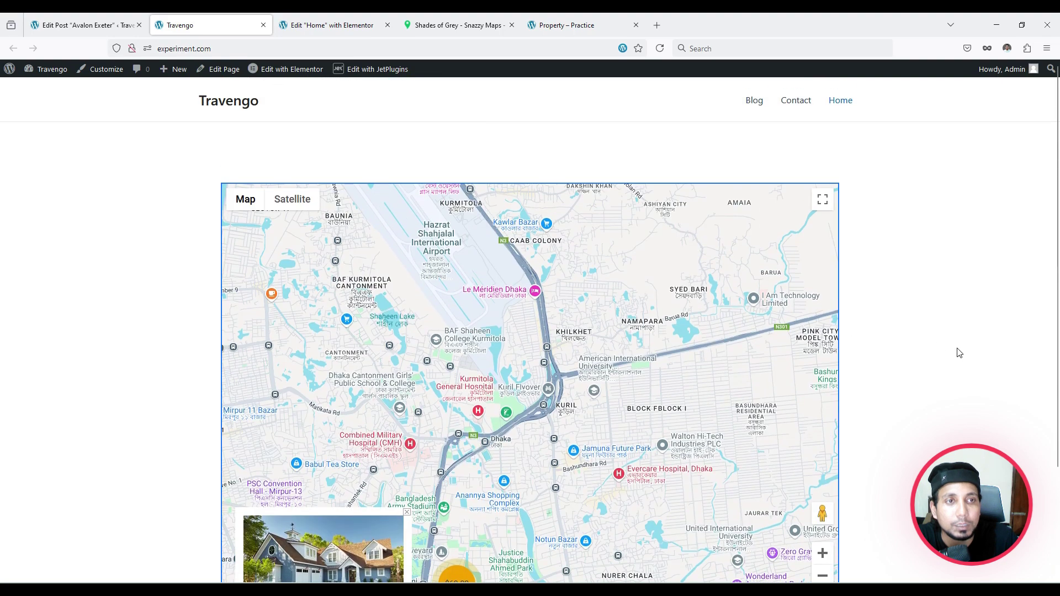
# Expand the live map to full screen and compare the popups of the $50.00, $60.00 and $80.00 markers.
pyautogui.click(823, 199)
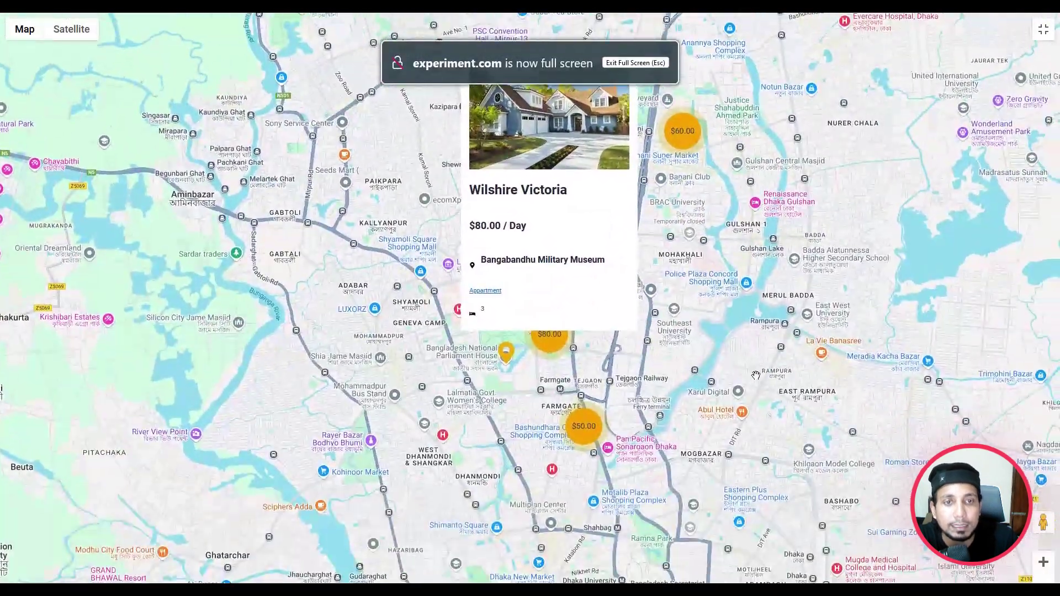
pyautogui.moveTo(756, 375); pyautogui.dragTo(567, 312)
pyautogui.click(395, 363)
pyautogui.moveTo(610, 339); pyautogui.dragTo(623, 494)
pyautogui.click(507, 222)
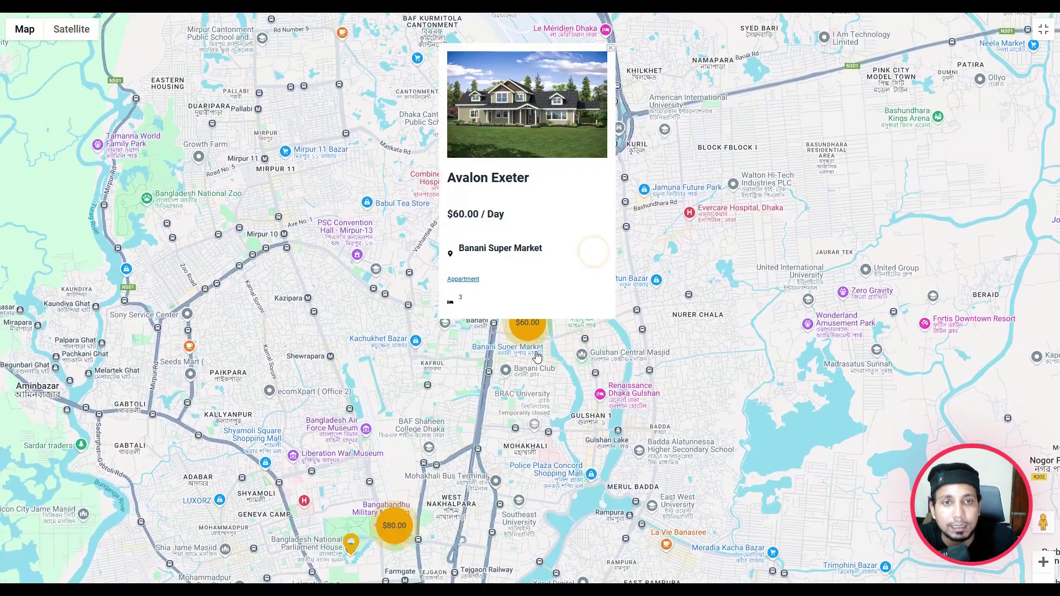
pyautogui.click(394, 522)
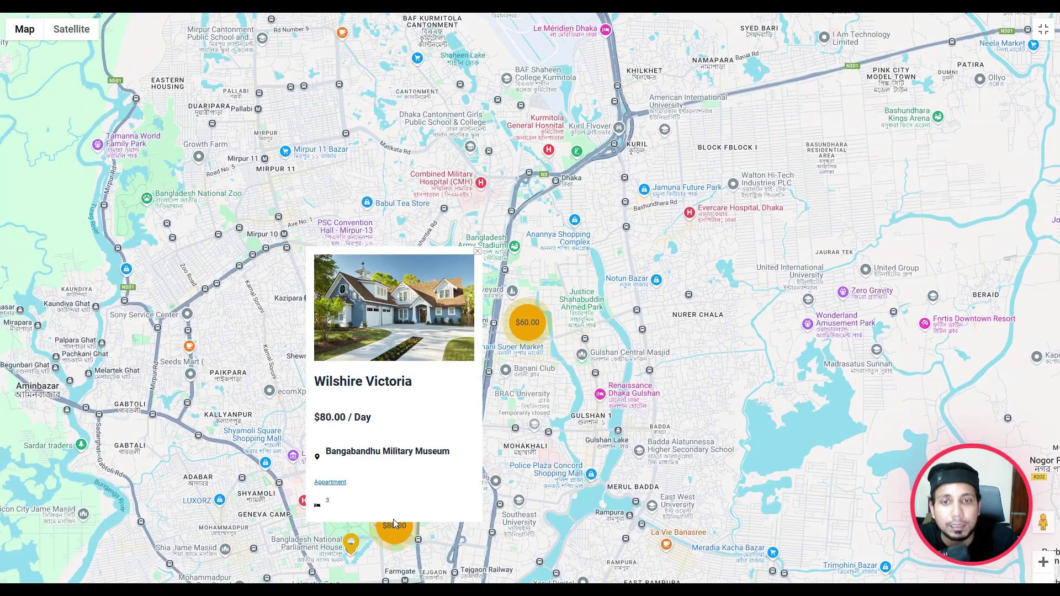
pyautogui.click(524, 332)
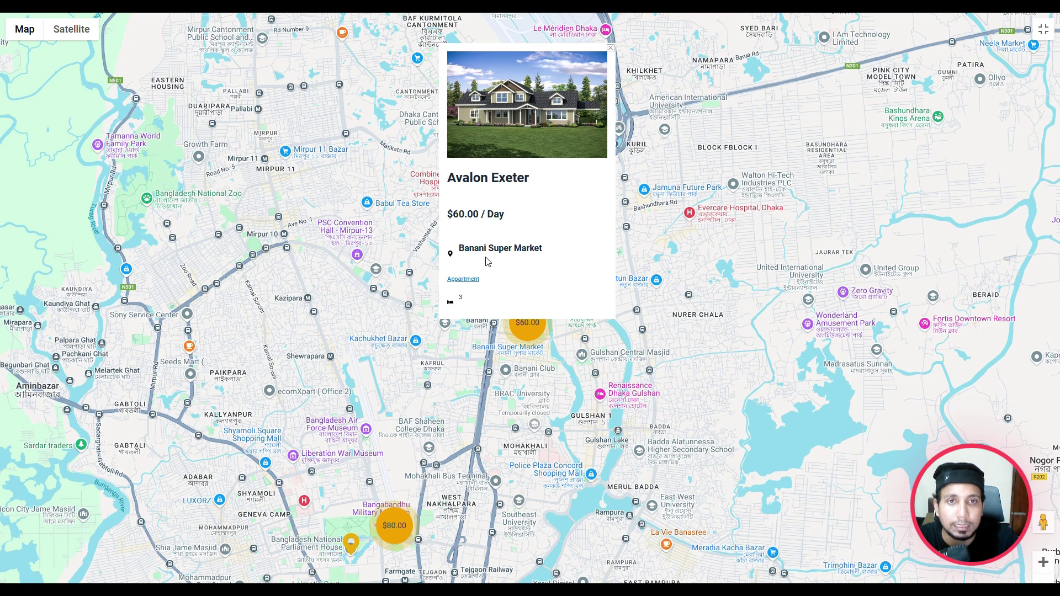
pyautogui.click(394, 528)
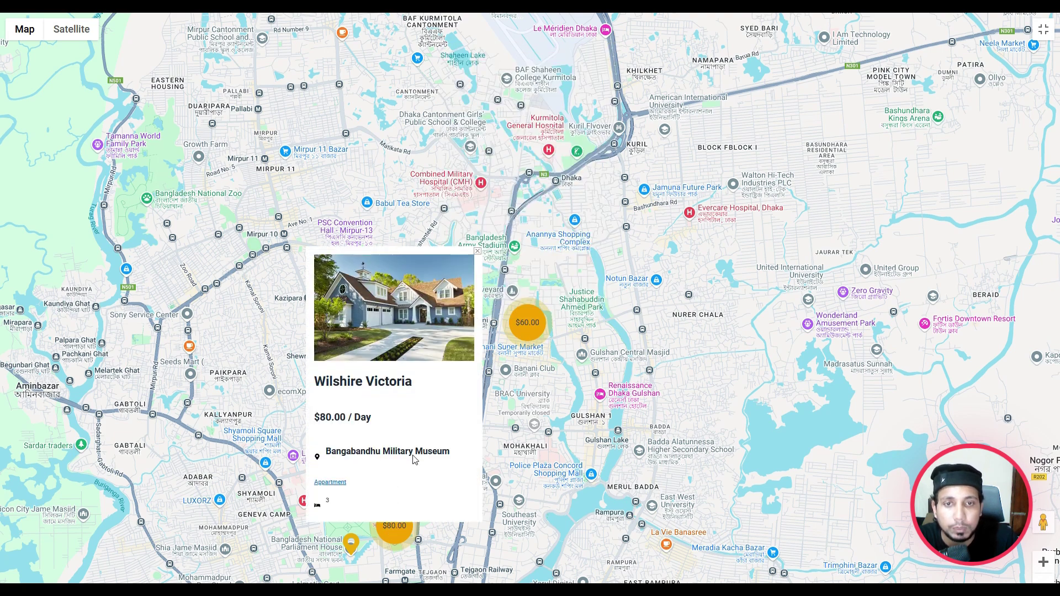
pyautogui.moveTo(654, 461); pyautogui.dragTo(666, 198)
pyautogui.click(440, 361)
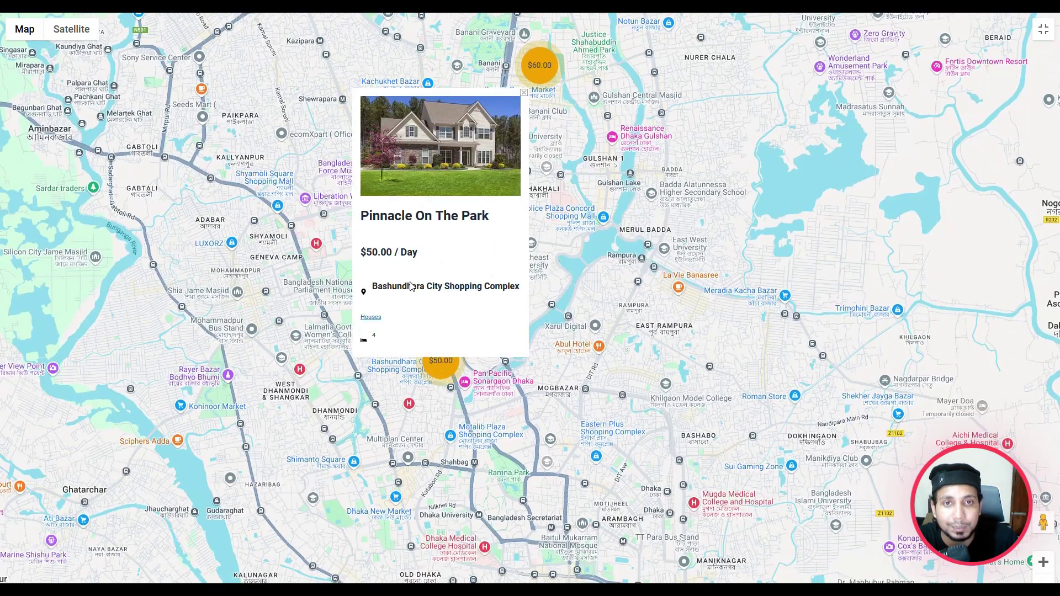
# View the popups of the conditional pin marker and the $60.00 marker on the full-screen map, and exit full screen.
pyautogui.moveTo(303, 311); pyautogui.dragTo(308, 385)
pyautogui.click(364, 360)
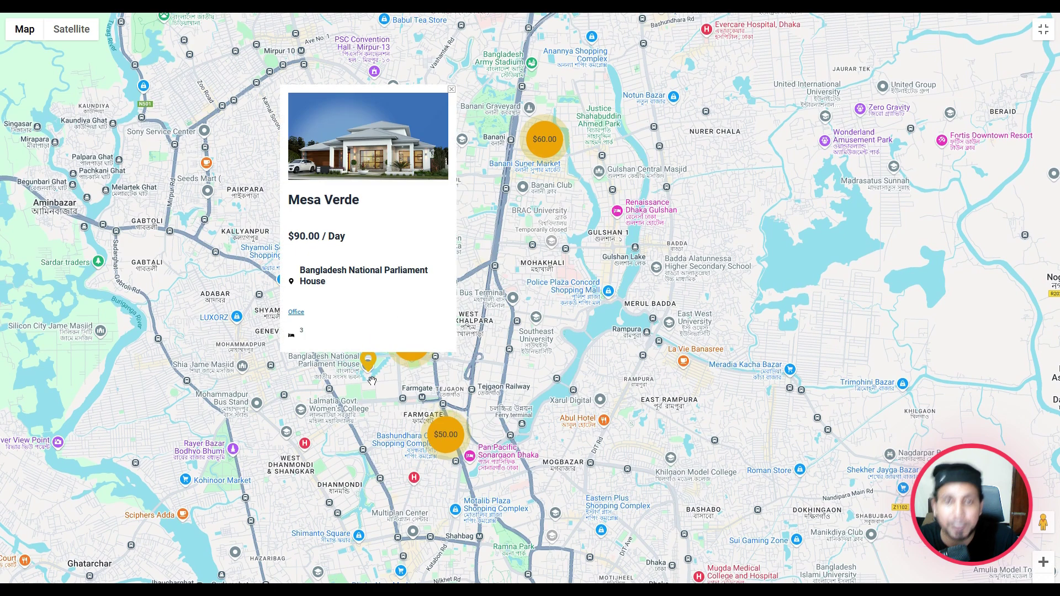
pyautogui.click(545, 139)
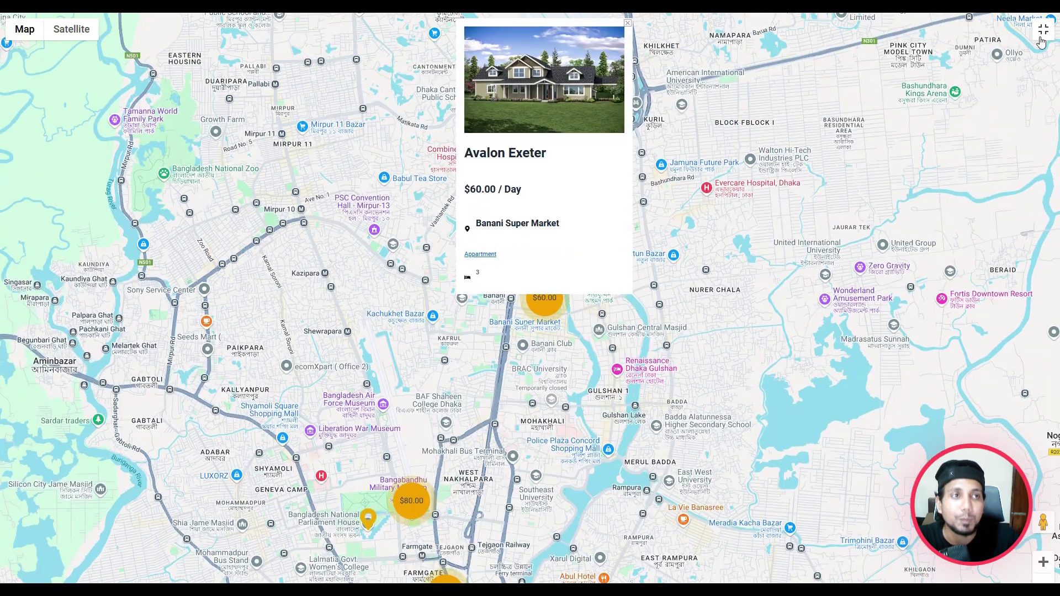
pyautogui.click(1043, 31)
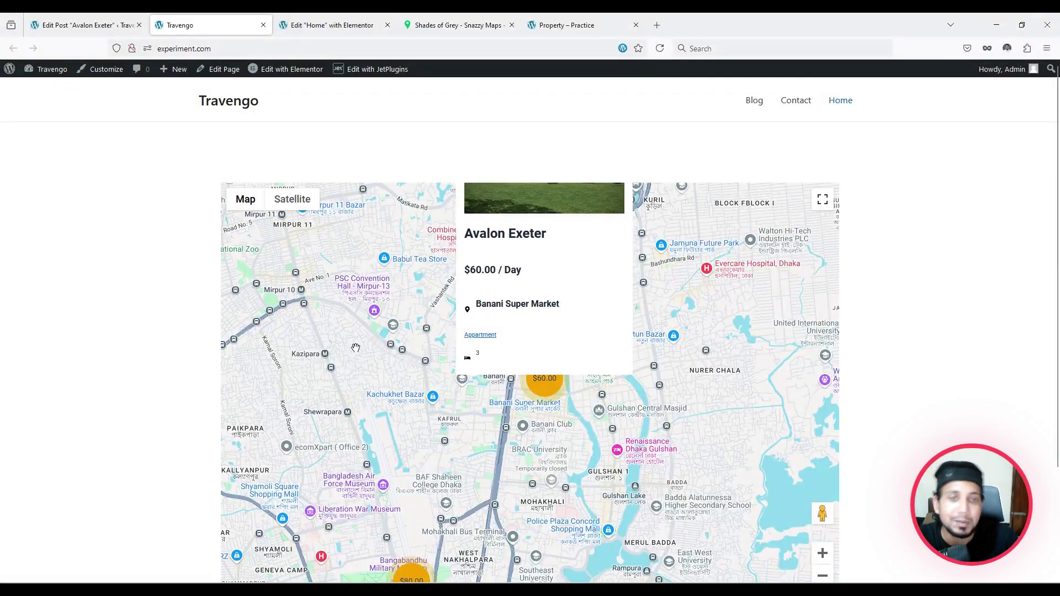
pyautogui.scroll(-2, 359, 347)
pyautogui.click(168, 394)
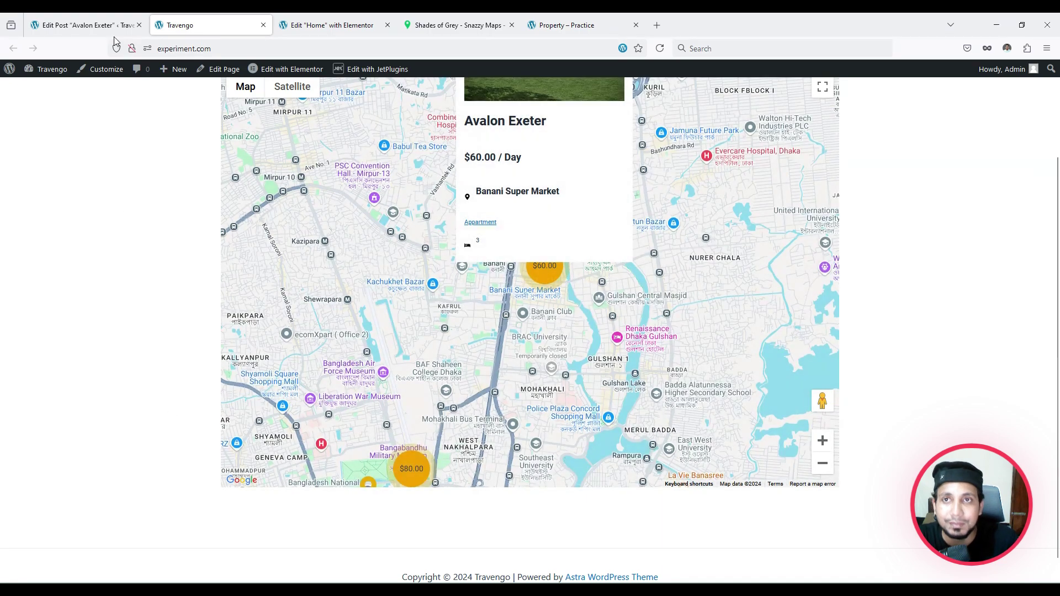
# Return to the Home page in the Elementor editor and review the Map Listing's marker style settings.
pyautogui.click(113, 25)
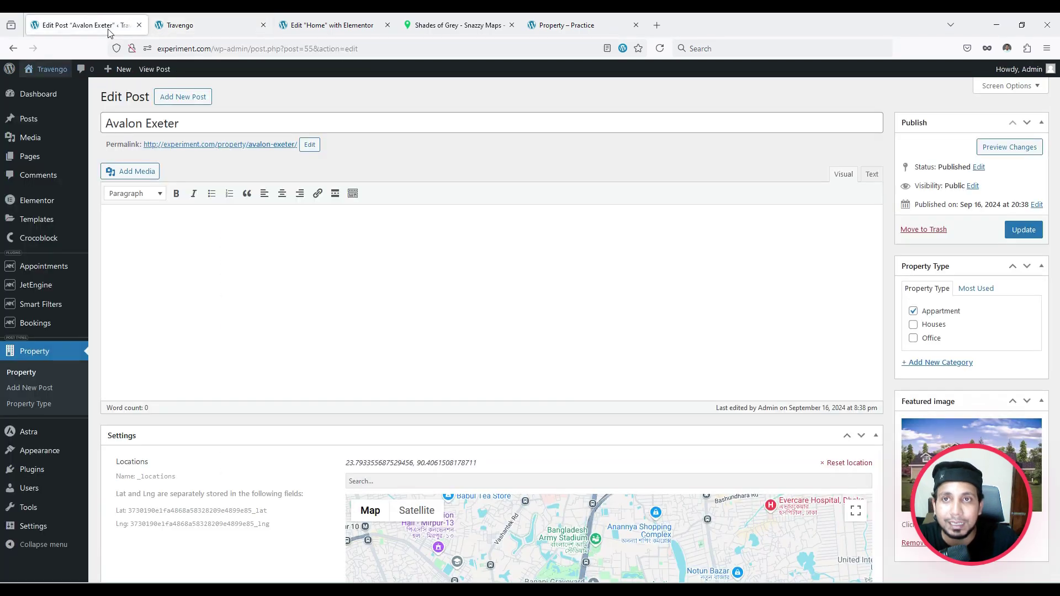
pyautogui.click(331, 25)
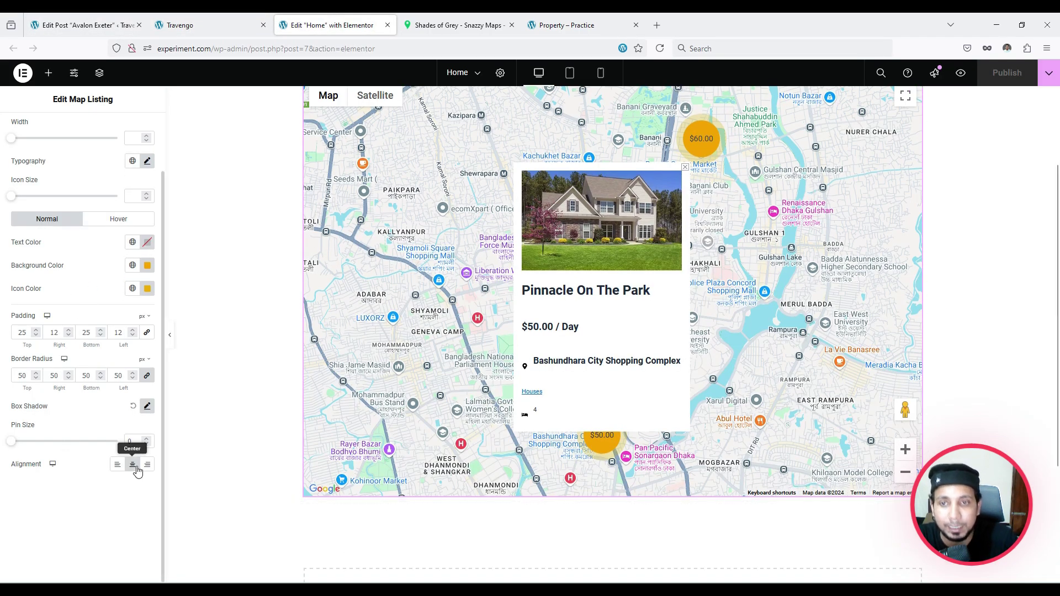
pyautogui.scroll(2, 73, 316)
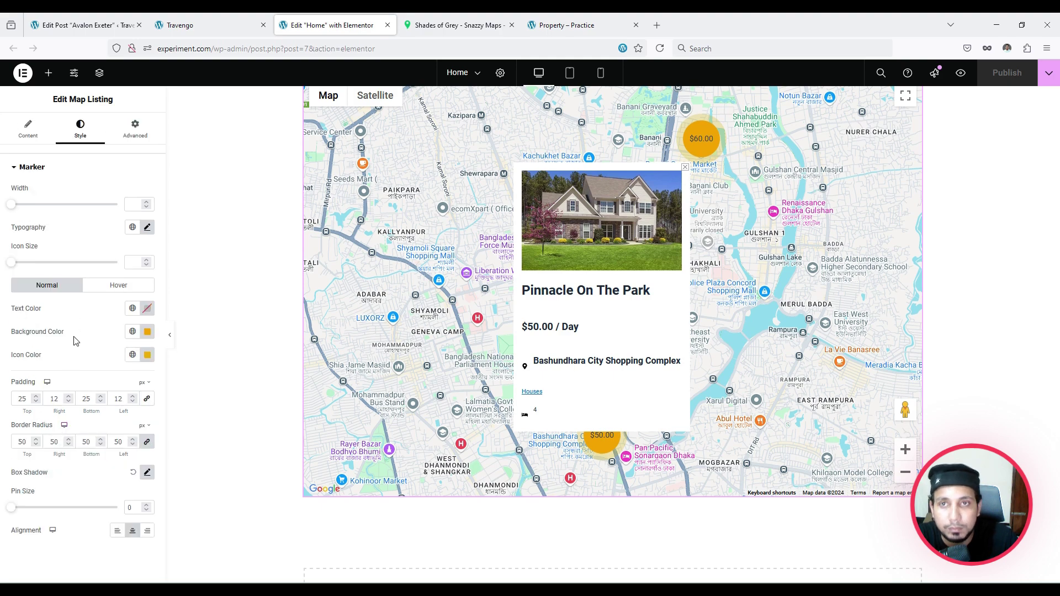